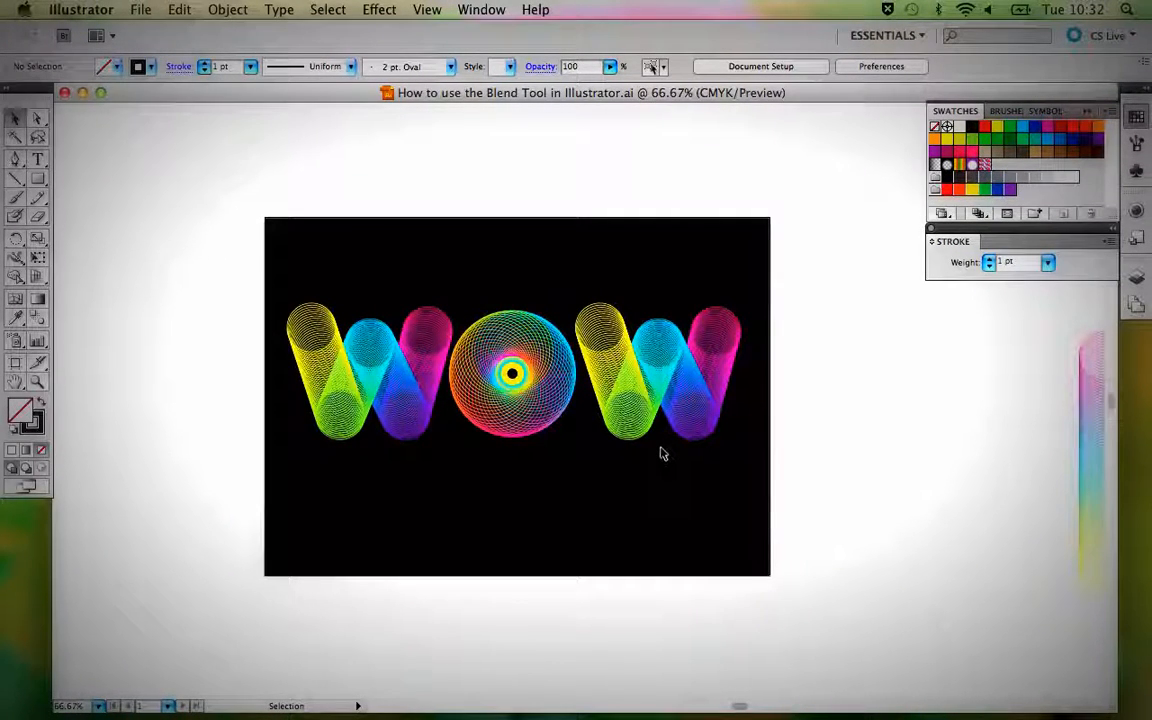
Move the whole WOW lettering off the black background to the empty area above it and deselect it.
key("space")
left_click_drag(687, 425, 558, 398)
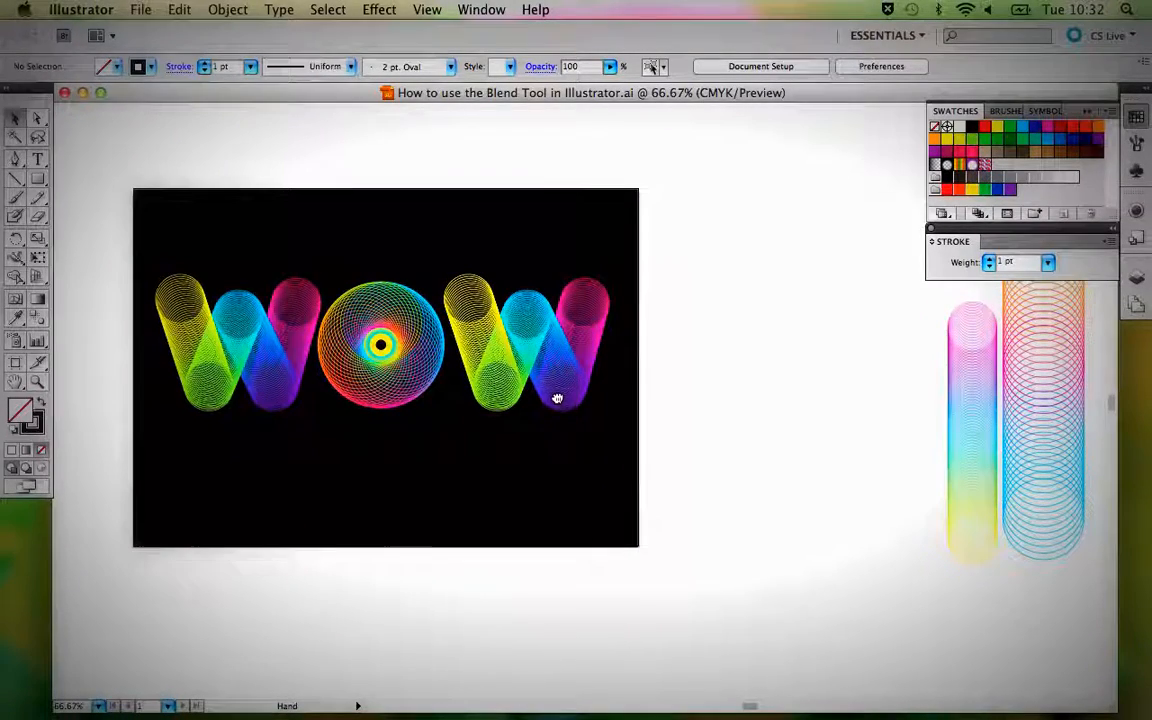
left_click_drag(172, 244, 591, 463)
key("space")
left_click_drag(590, 414, 596, 463)
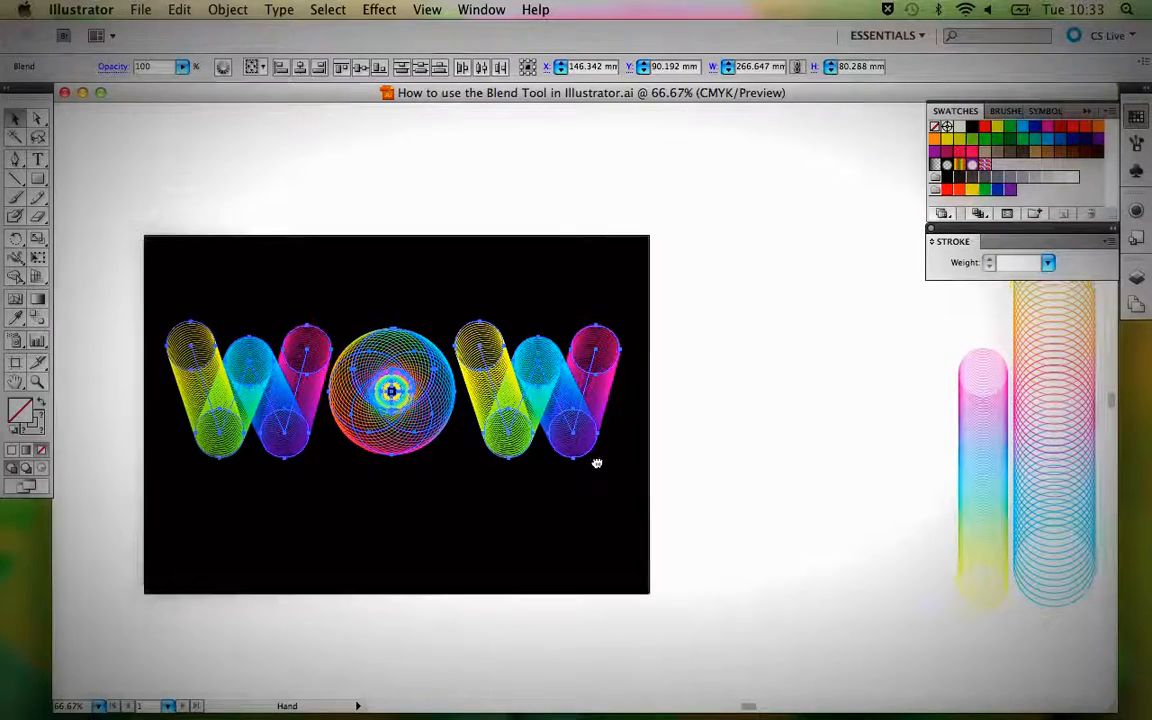
left_click_drag(529, 400, 524, 165)
key("space")
left_click_drag(527, 231, 544, 324)
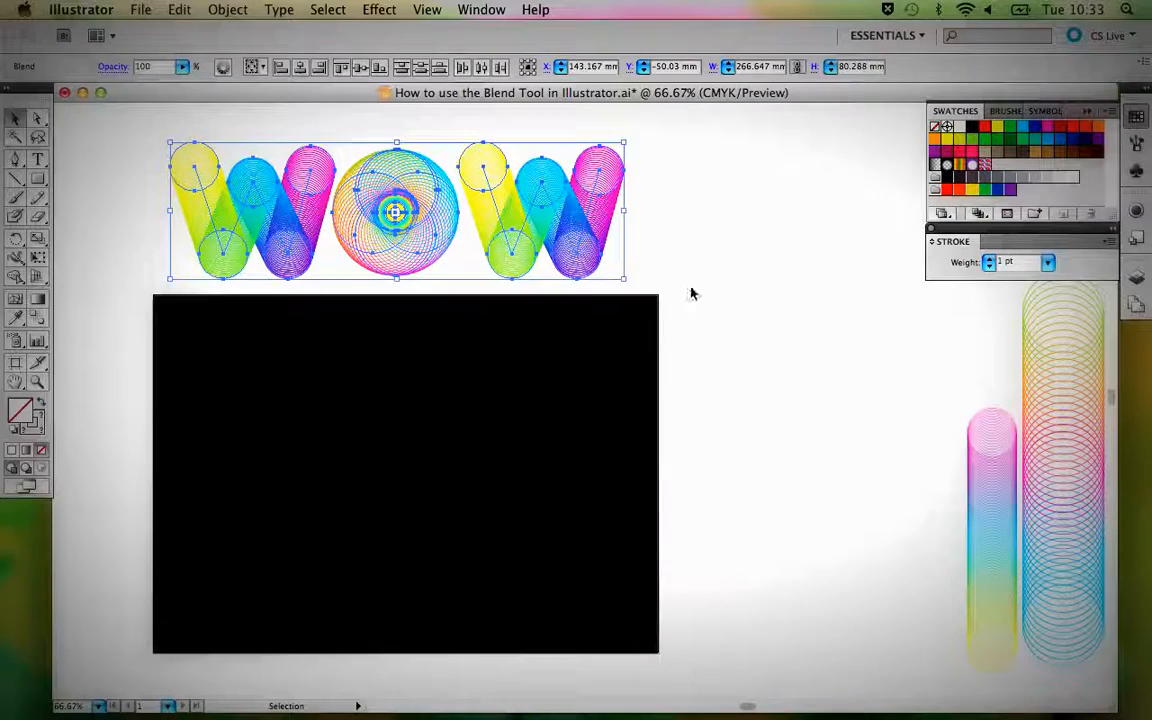
left_click(690, 292)
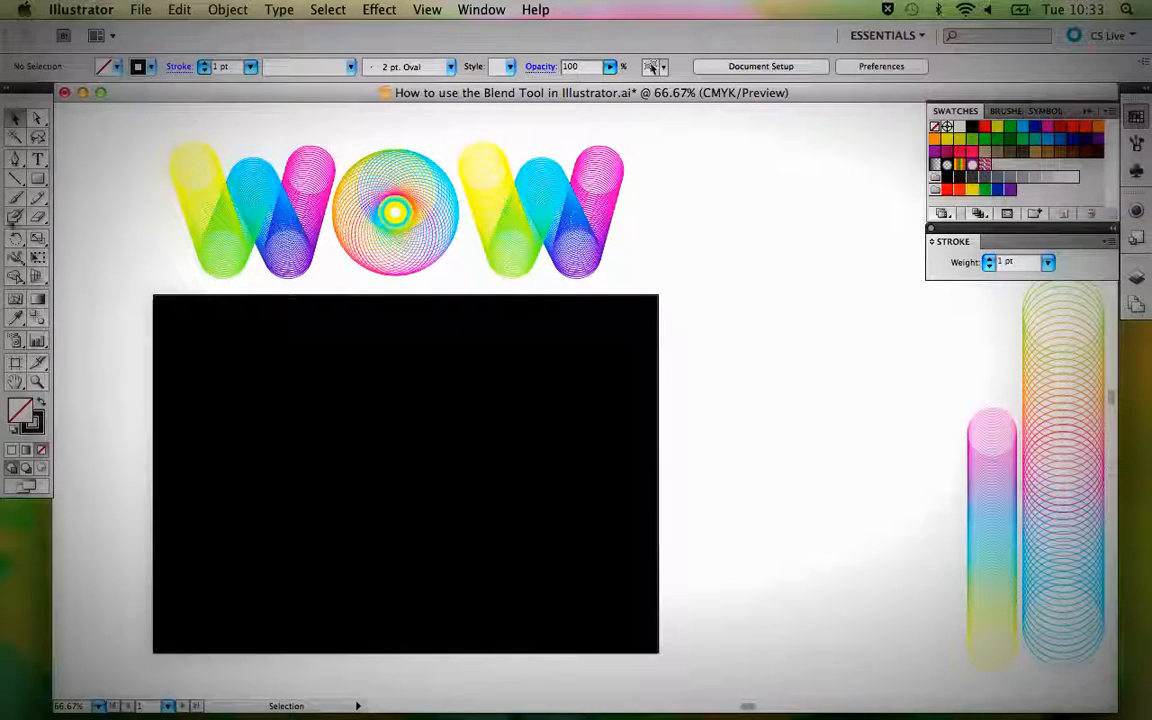
left_click(40, 184)
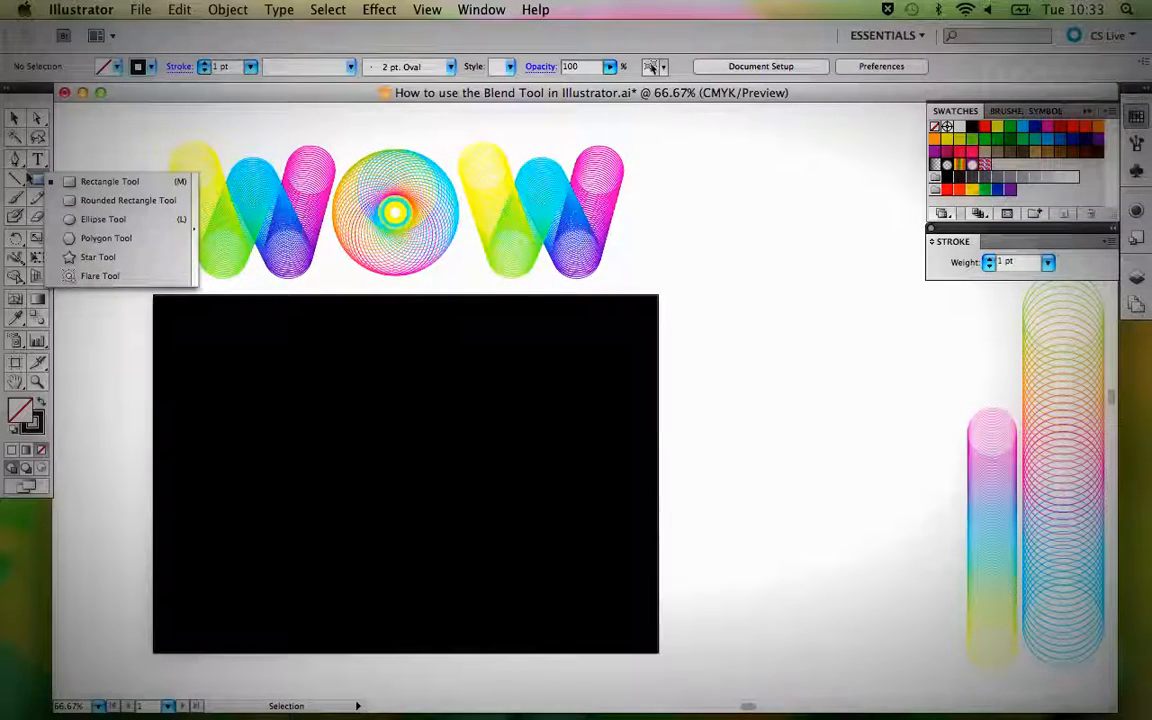
left_click(15, 118)
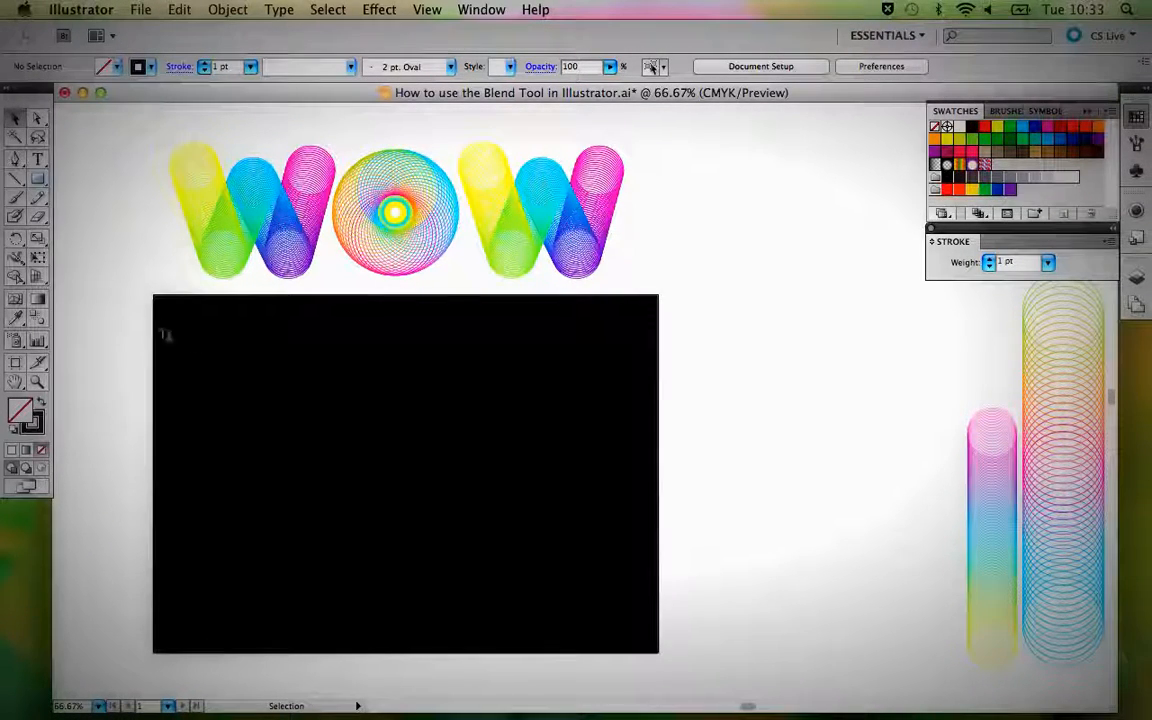
left_click(228, 10)
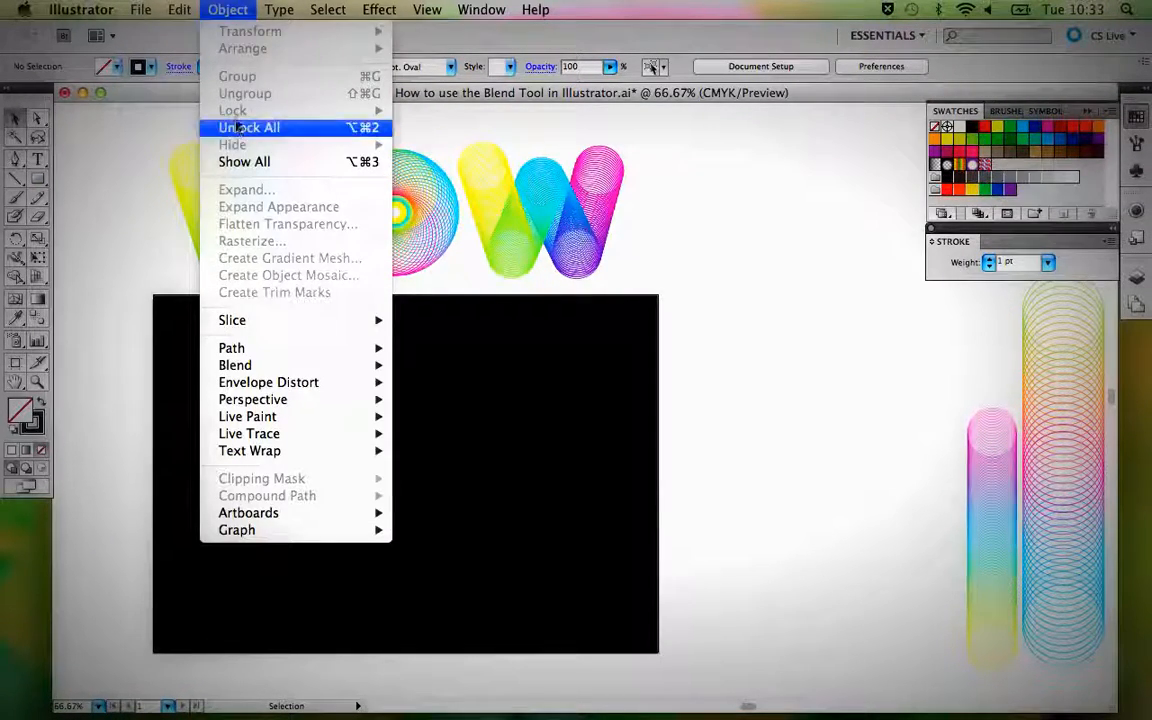
left_click(110, 180)
left_click_drag(149, 327, 294, 480)
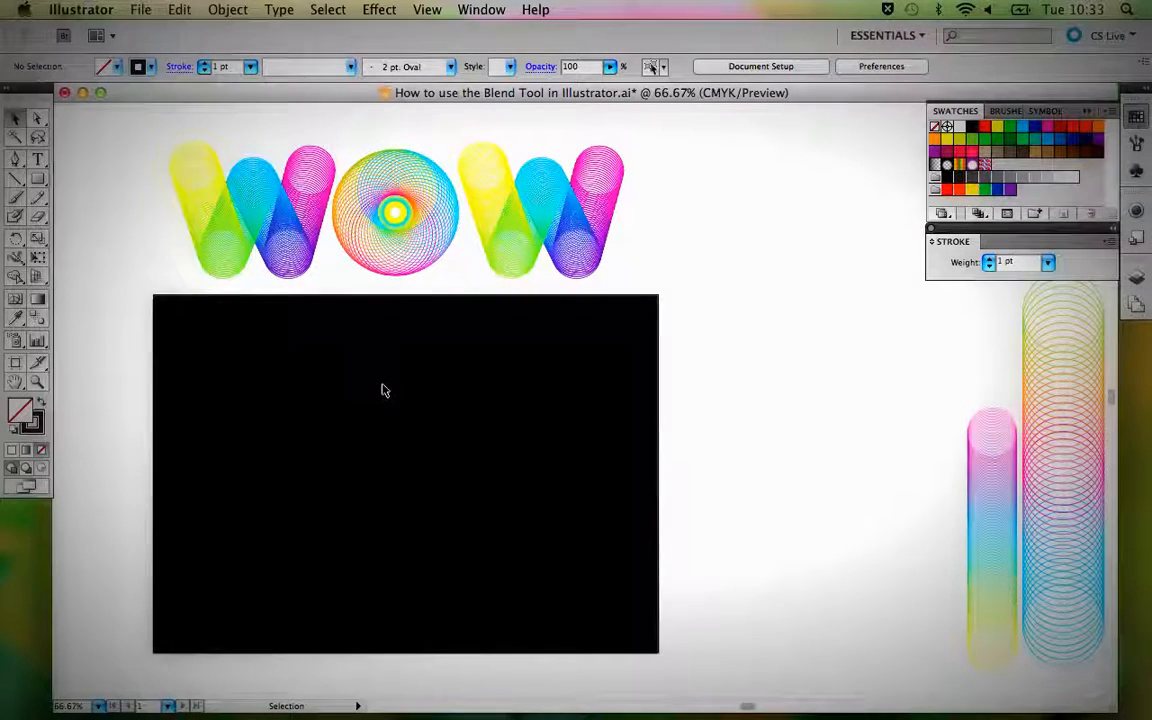
key("space")
left_click_drag(427, 408, 480, 385)
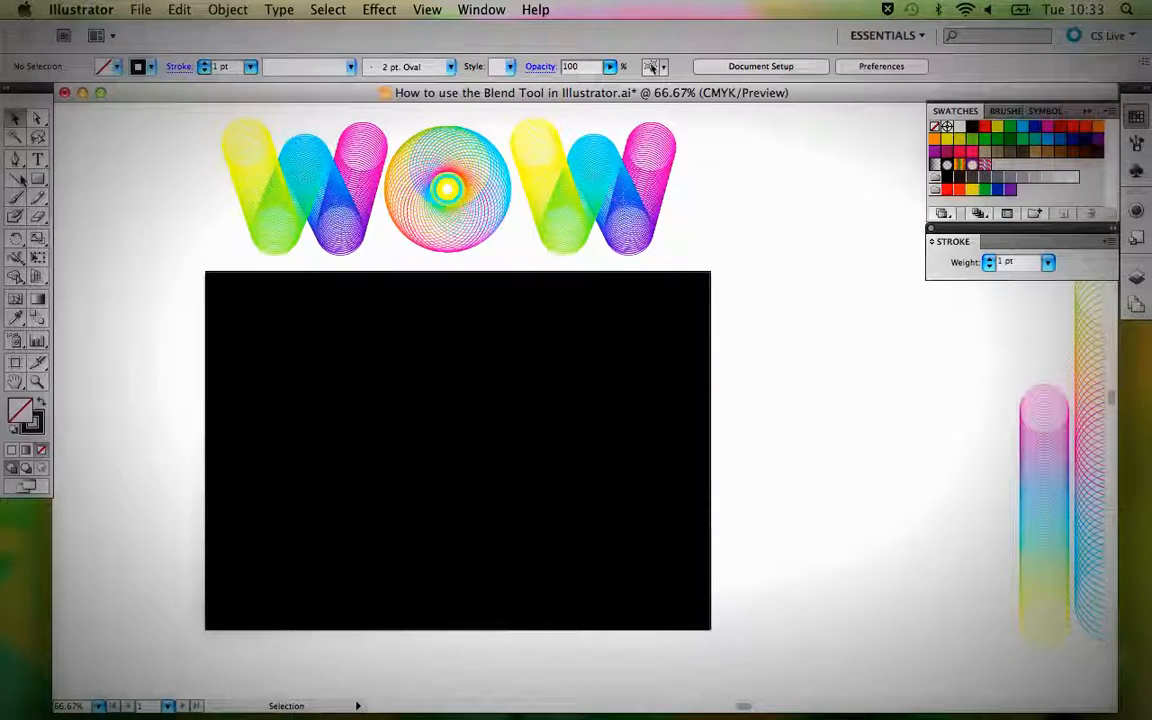
Draw a circle about 24 mm wide in the upper middle of the black background and give it a CMYK Yellow stroke.
left_click_drag(40, 180, 79, 226)
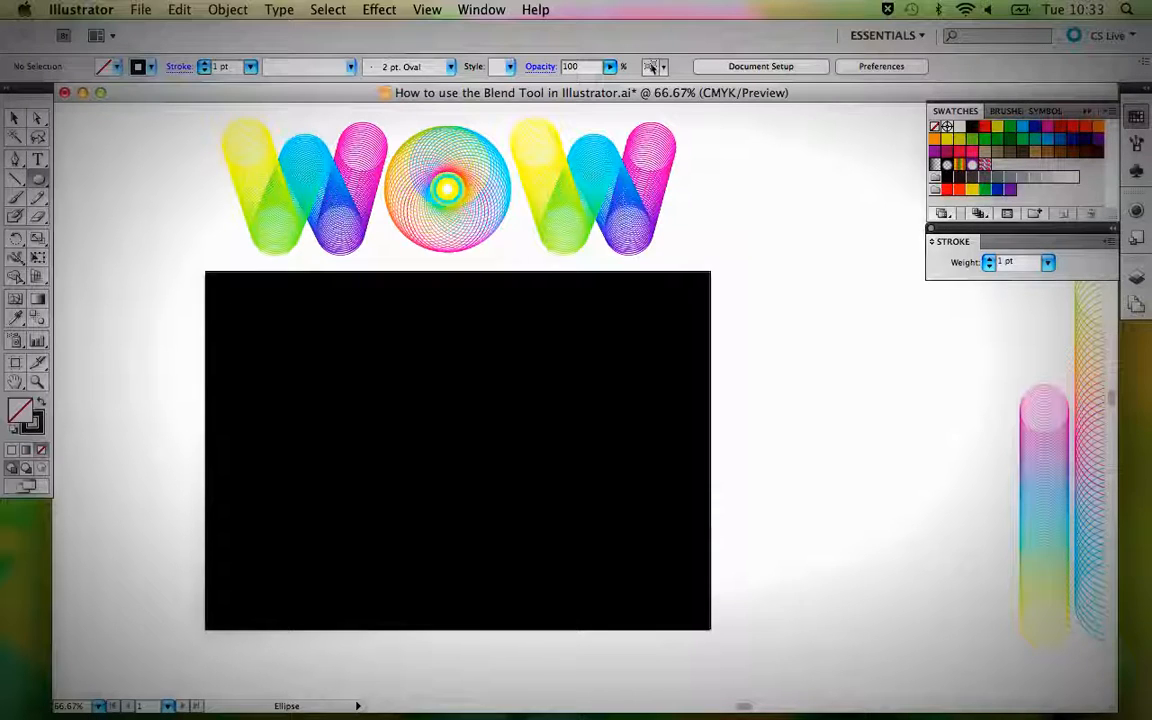
left_click_drag(461, 352, 484, 375)
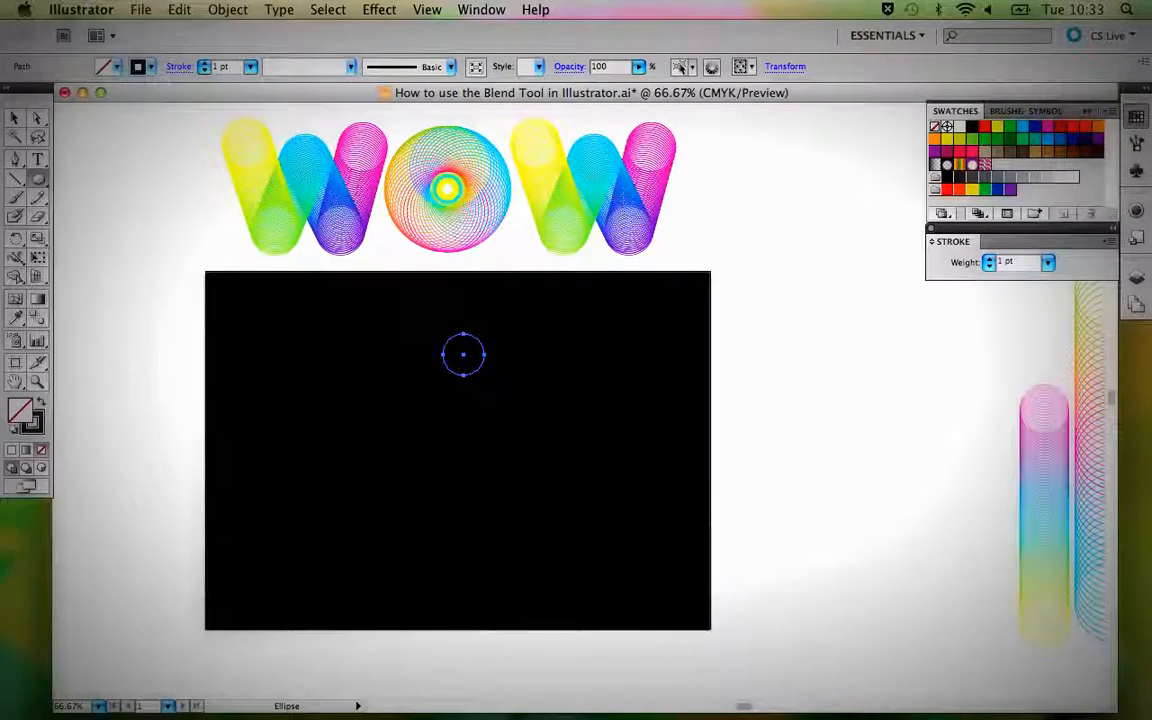
left_click(39, 421)
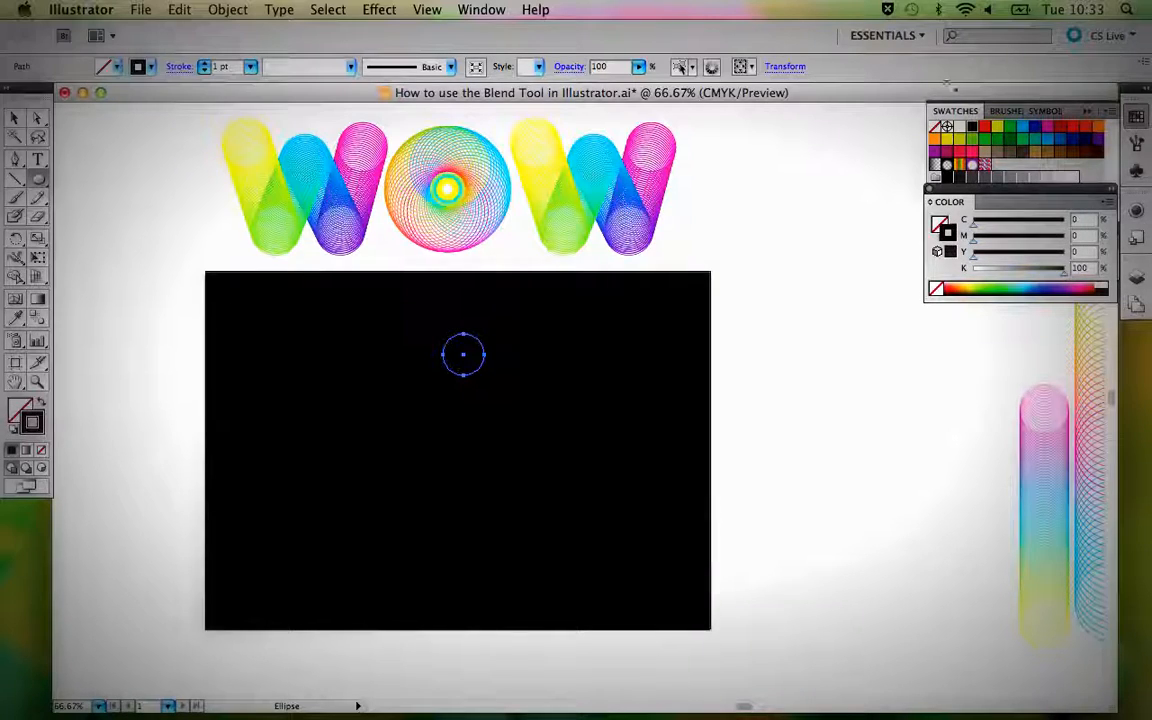
left_click(996, 128)
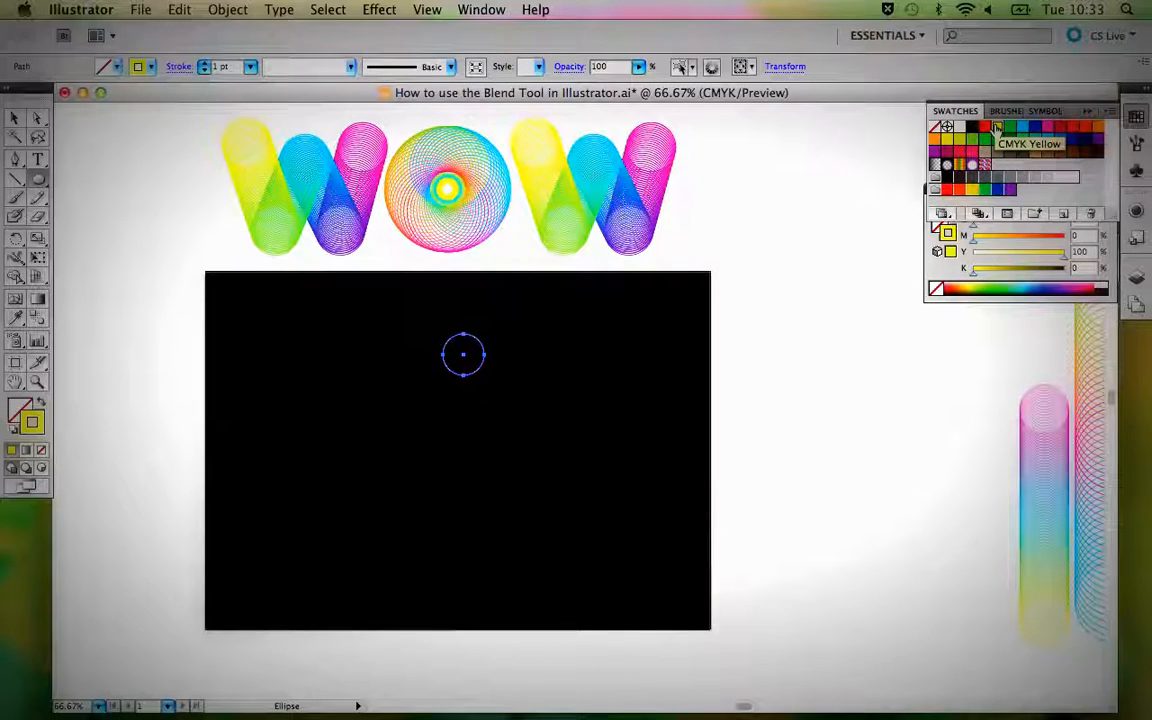
left_click_drag(948, 195, 951, 236)
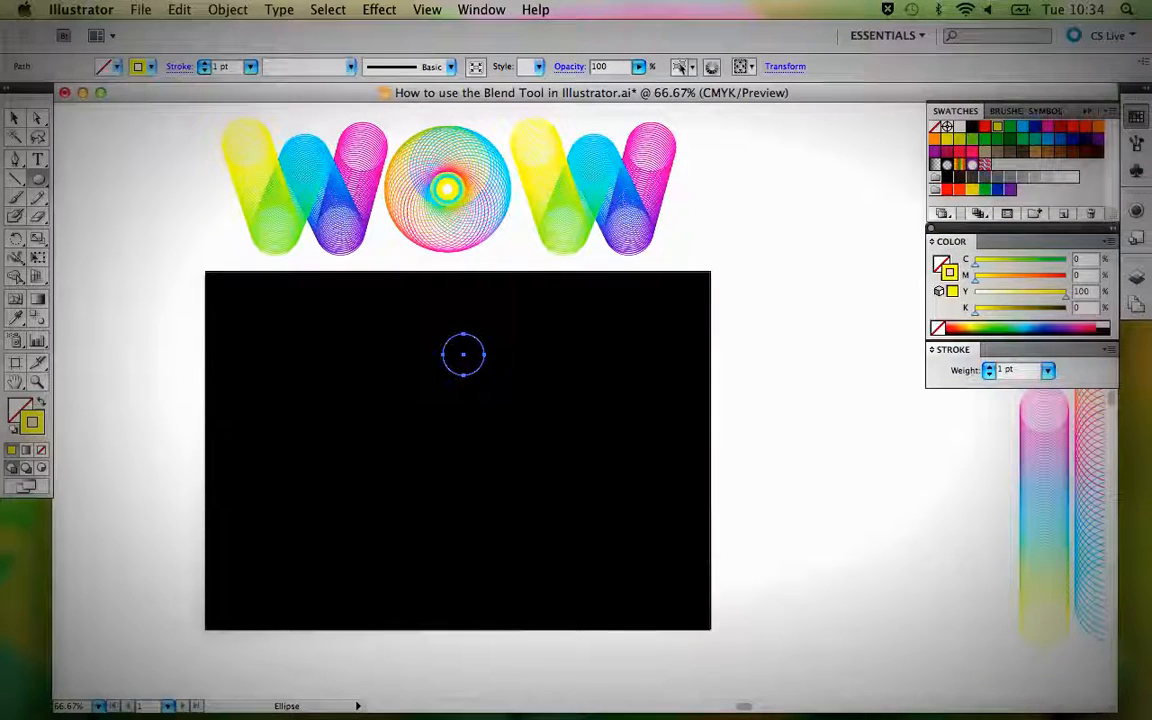
Duplicate the yellow circle straight down toward the lower part of the black background and set the copy's stroke to CMYK Magenta.
left_click(14, 117)
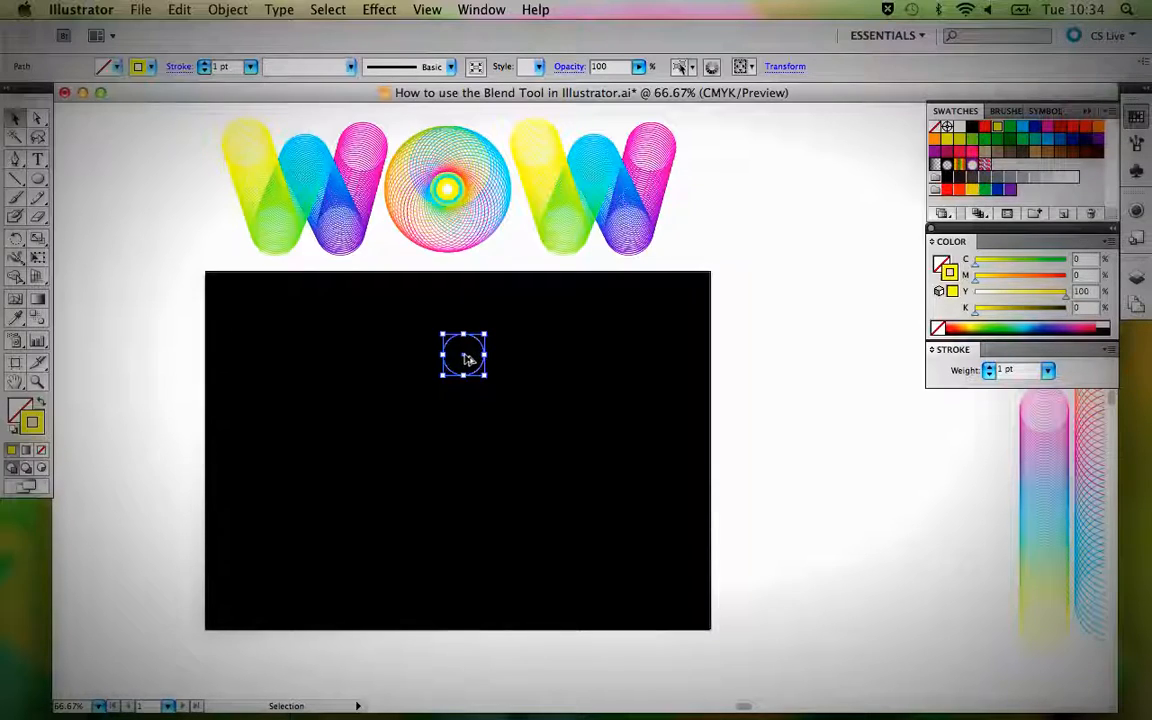
left_click_drag(470, 381, 472, 534)
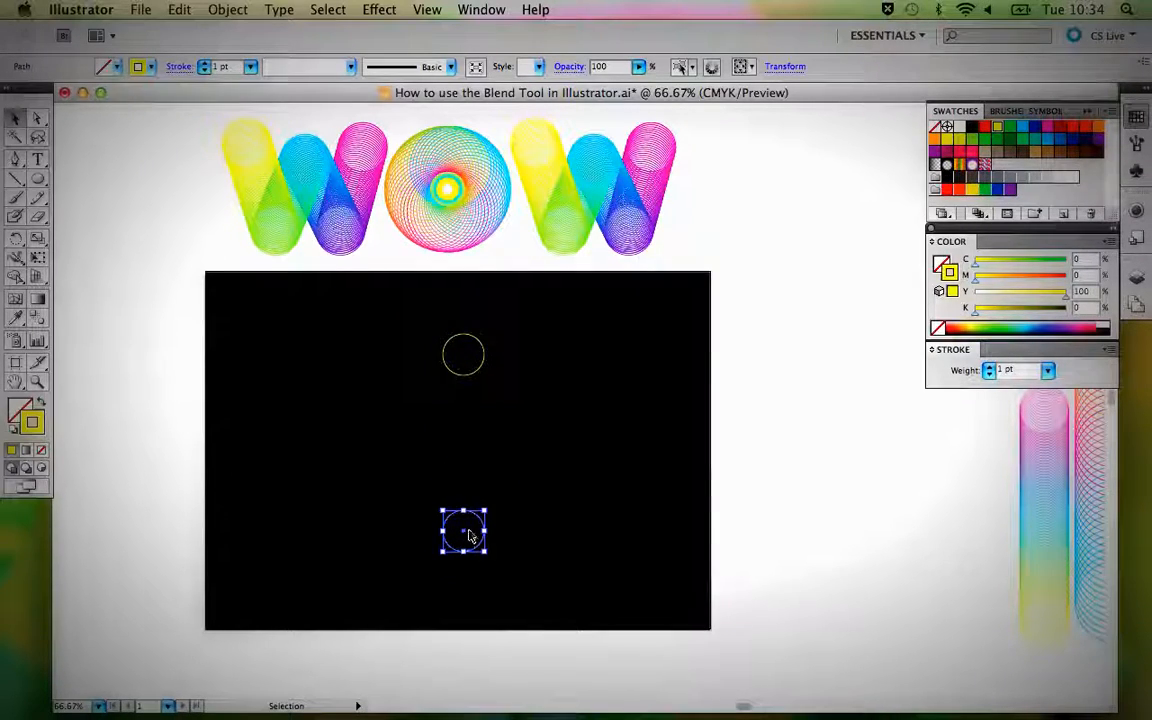
left_click(1046, 128)
left_click(614, 416)
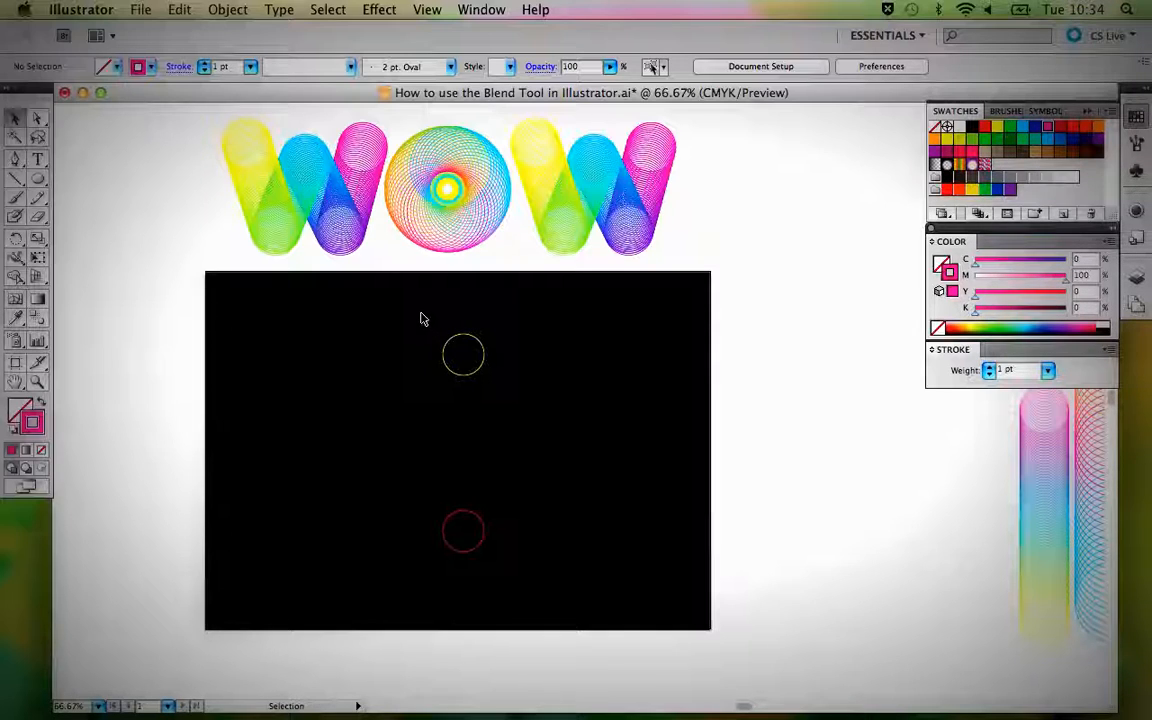
Blend the yellow circle into the magenta circle with the Blend tool, linking them through their centre points.
left_click_drag(421, 313, 504, 586)
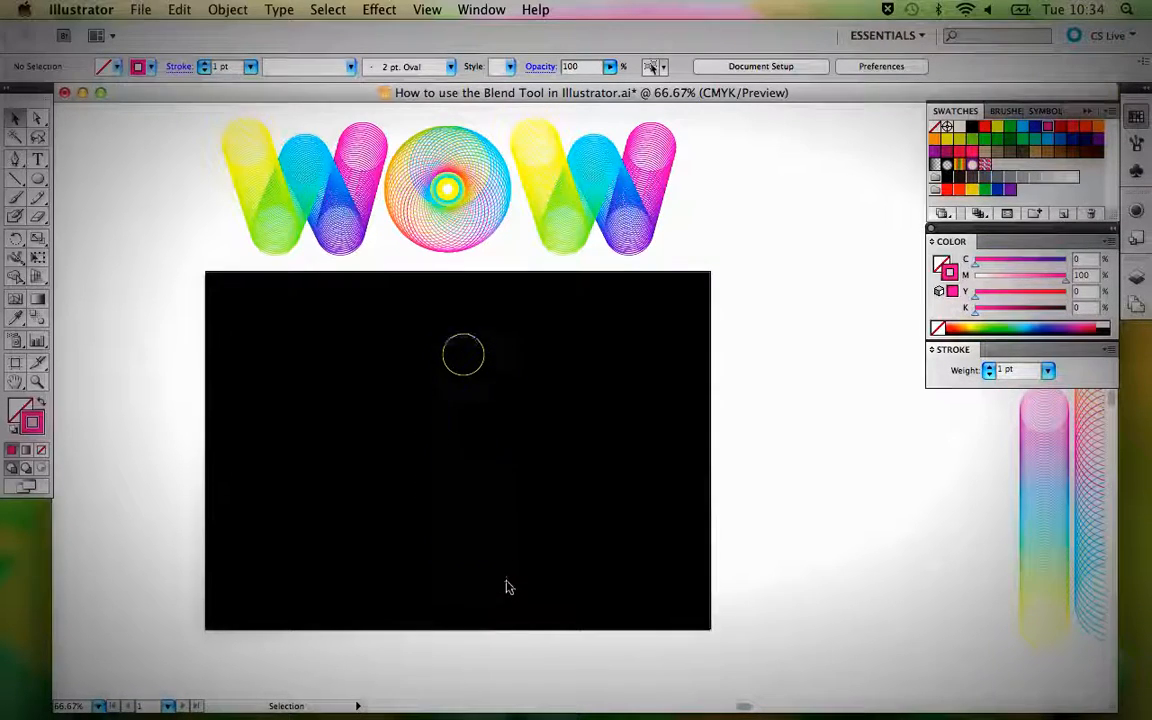
left_click(38, 318)
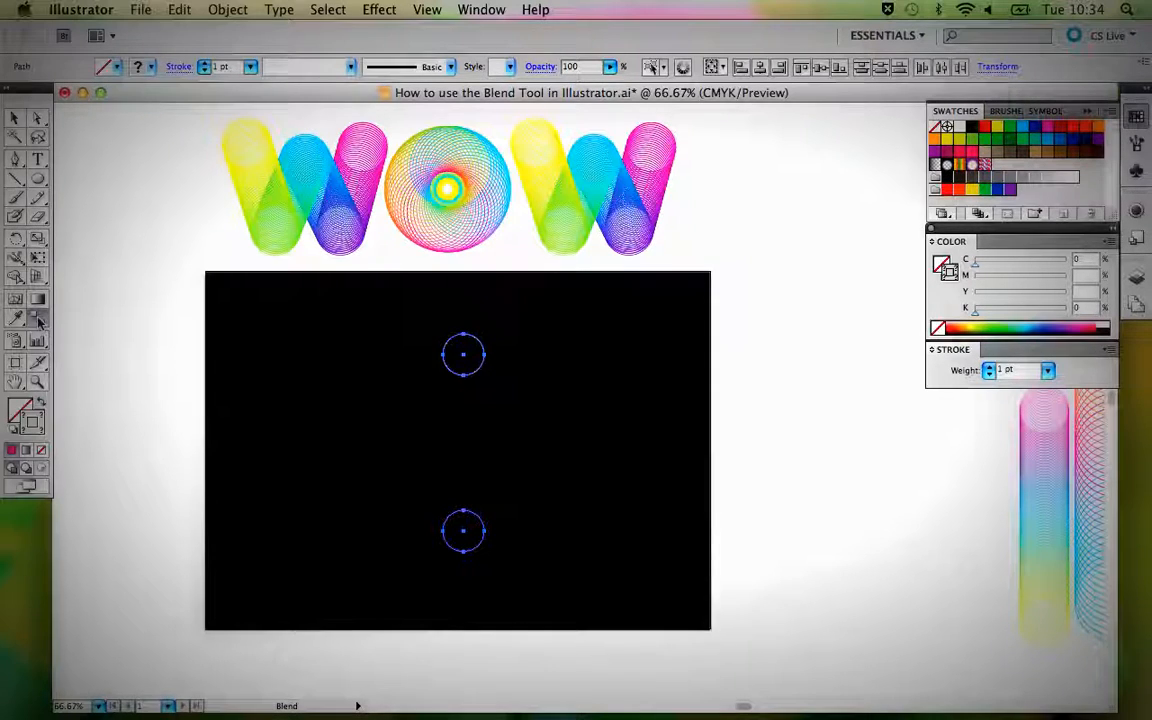
key("super+1")
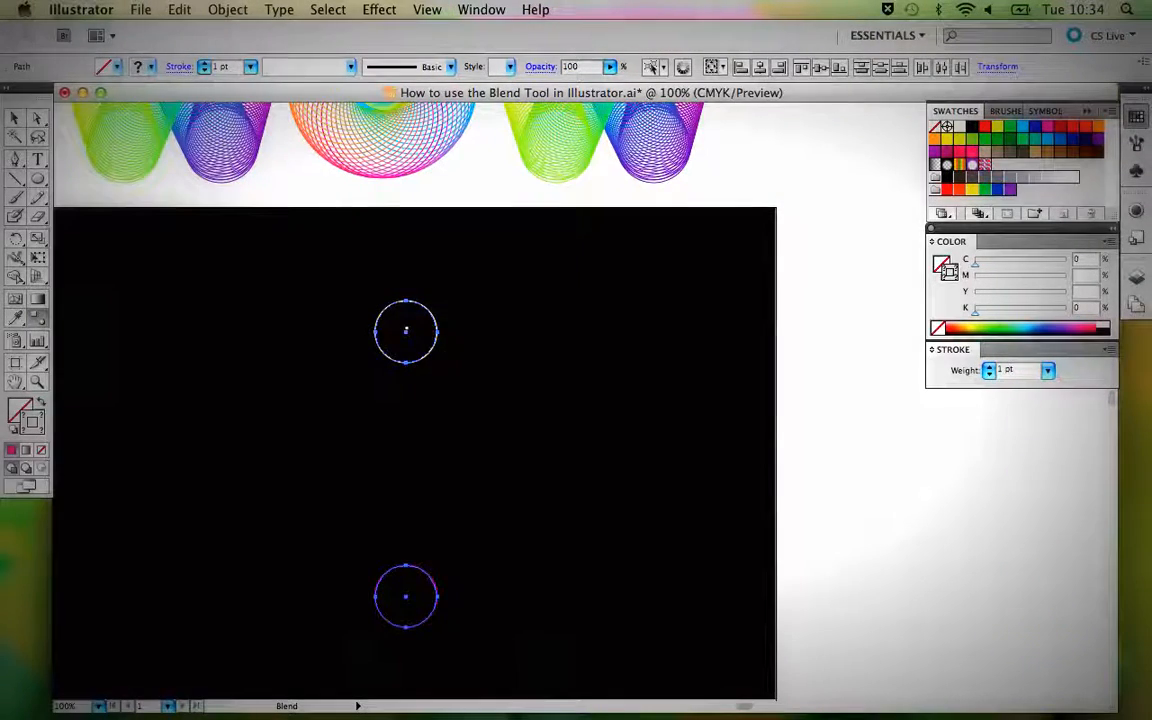
left_click_drag(449, 409, 499, 329)
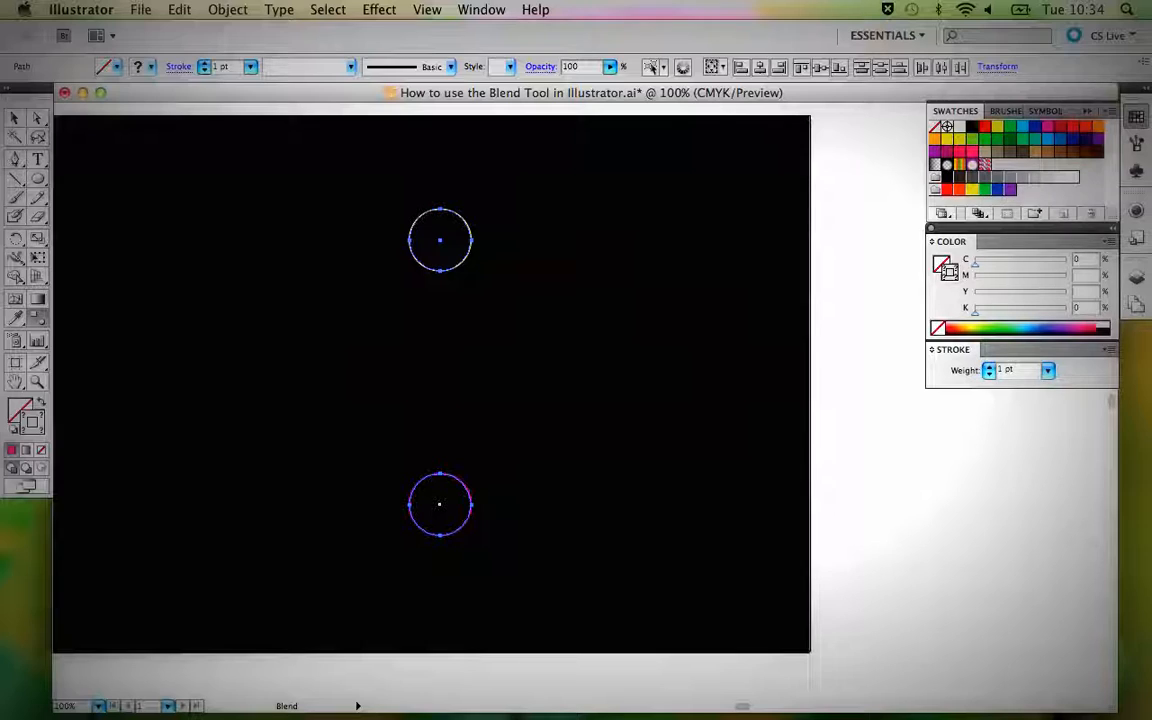
left_click(439, 504)
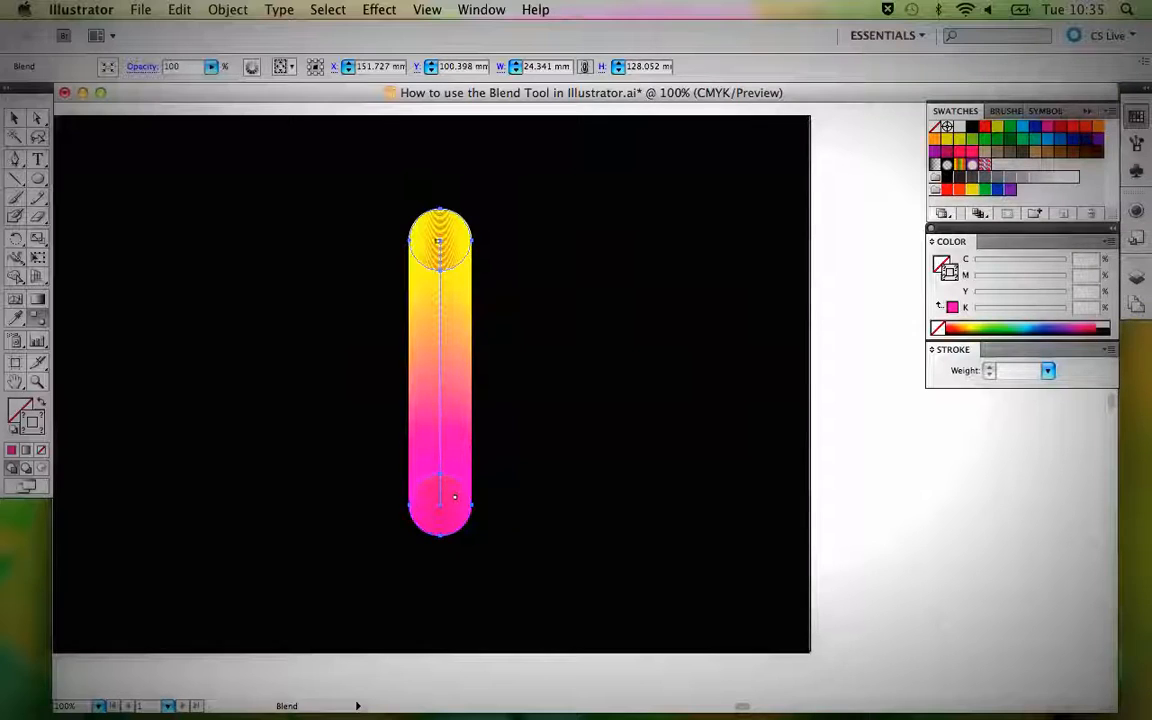
double_click(36, 321)
left_click_drag(508, 203, 645, 148)
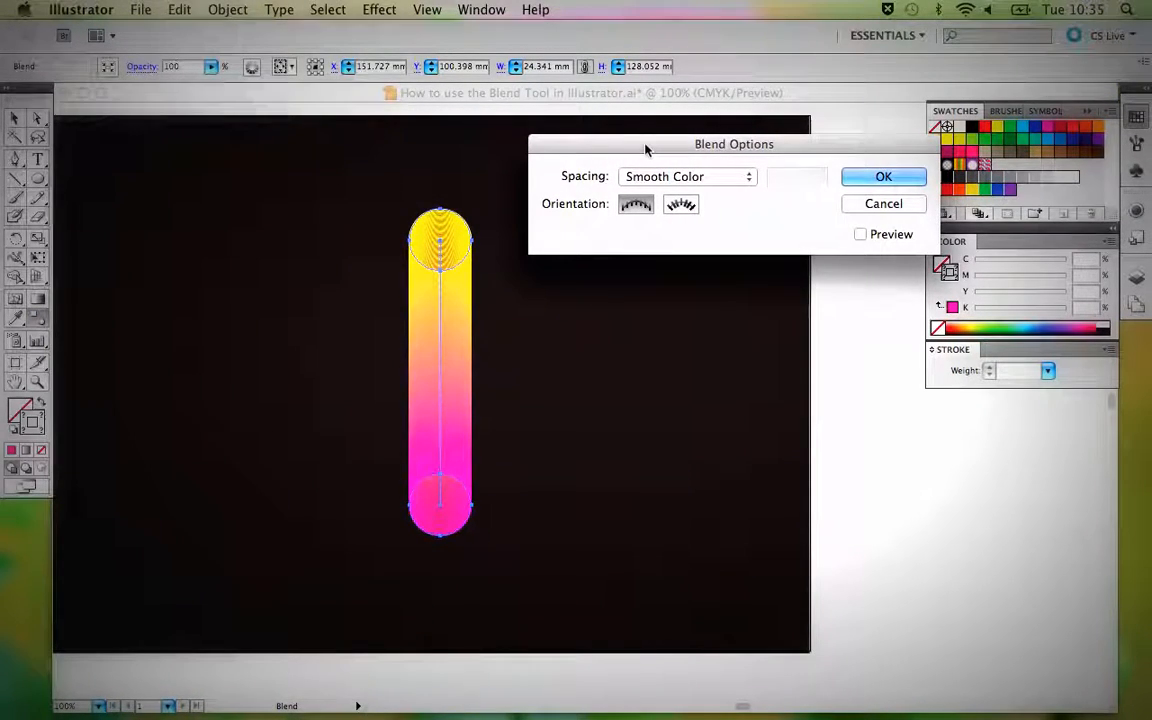
left_click(868, 206)
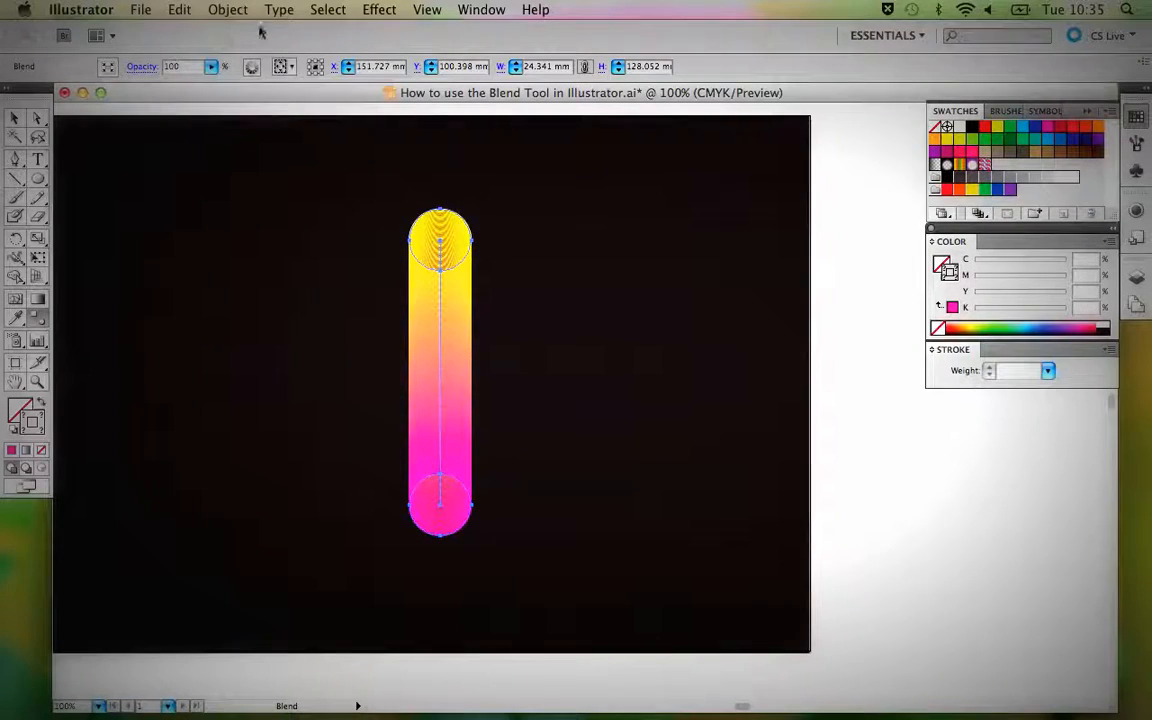
In the Blend Options, change the blend's spacing to Specified Steps and enable the preview.
left_click(228, 9)
mouse_move(300, 366)
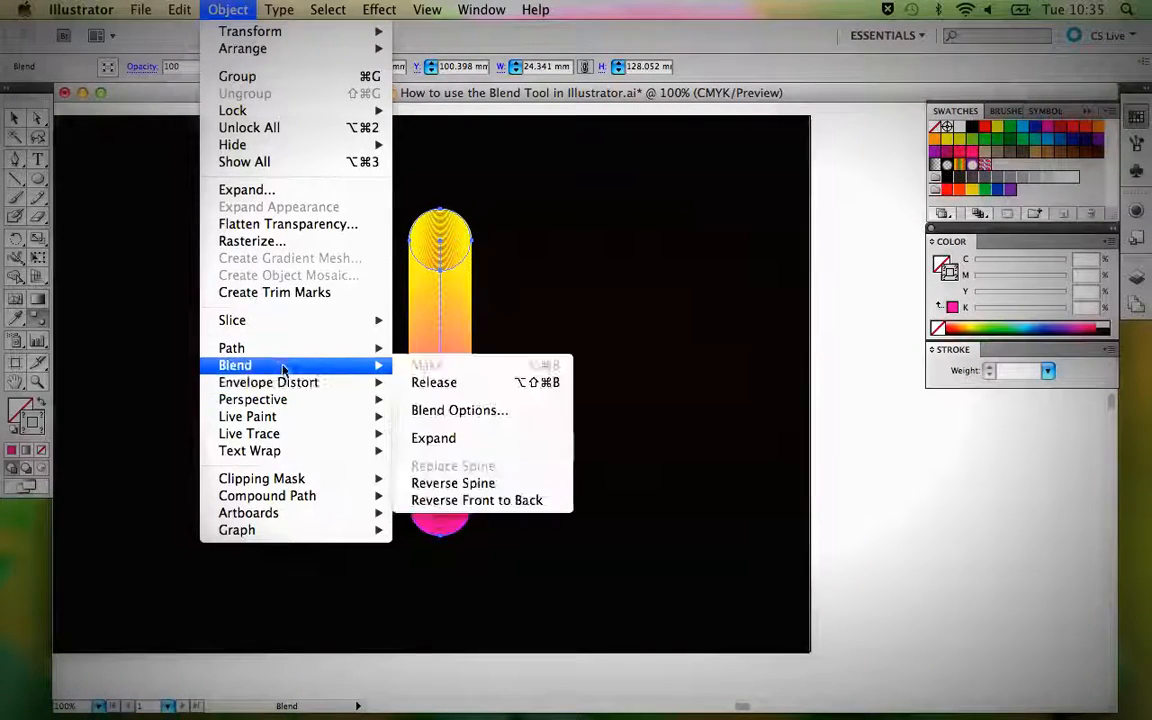
left_click(451, 417)
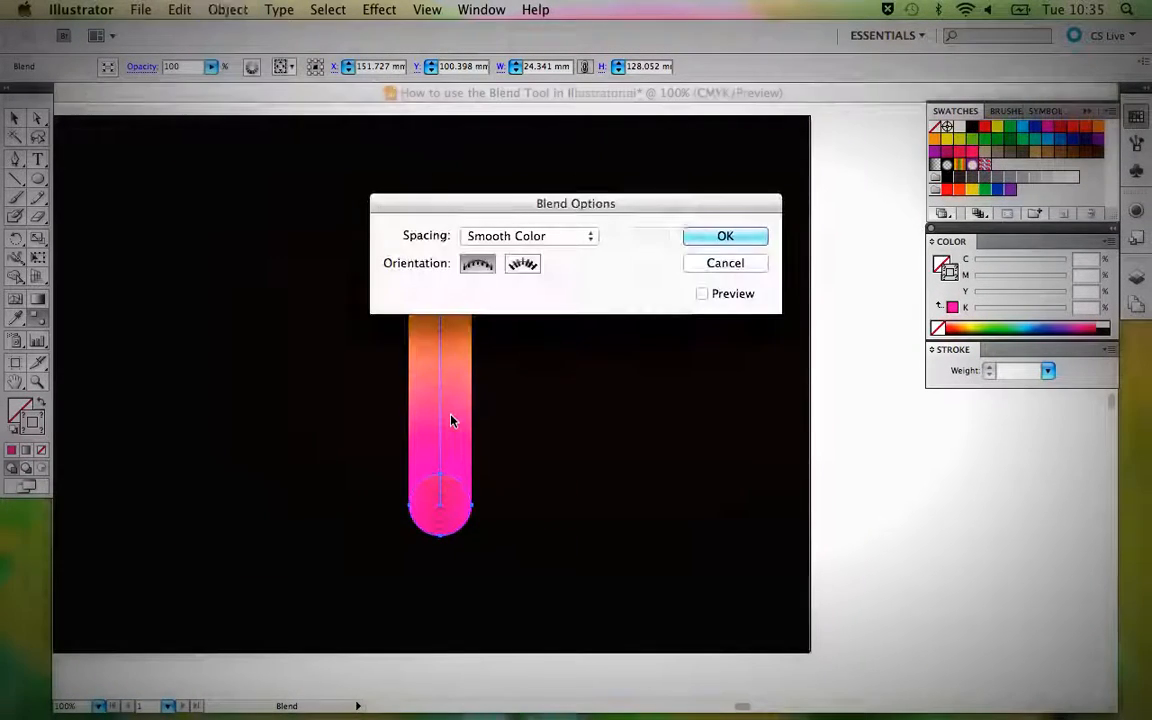
left_click_drag(502, 207, 615, 160)
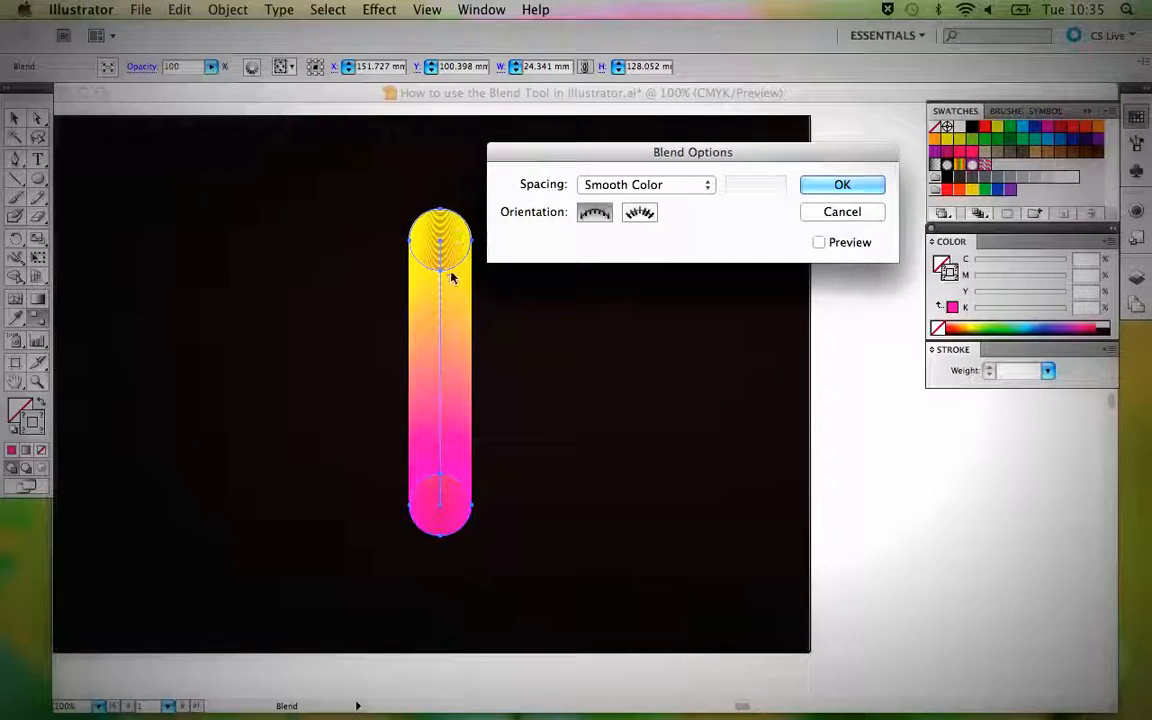
left_click(684, 186)
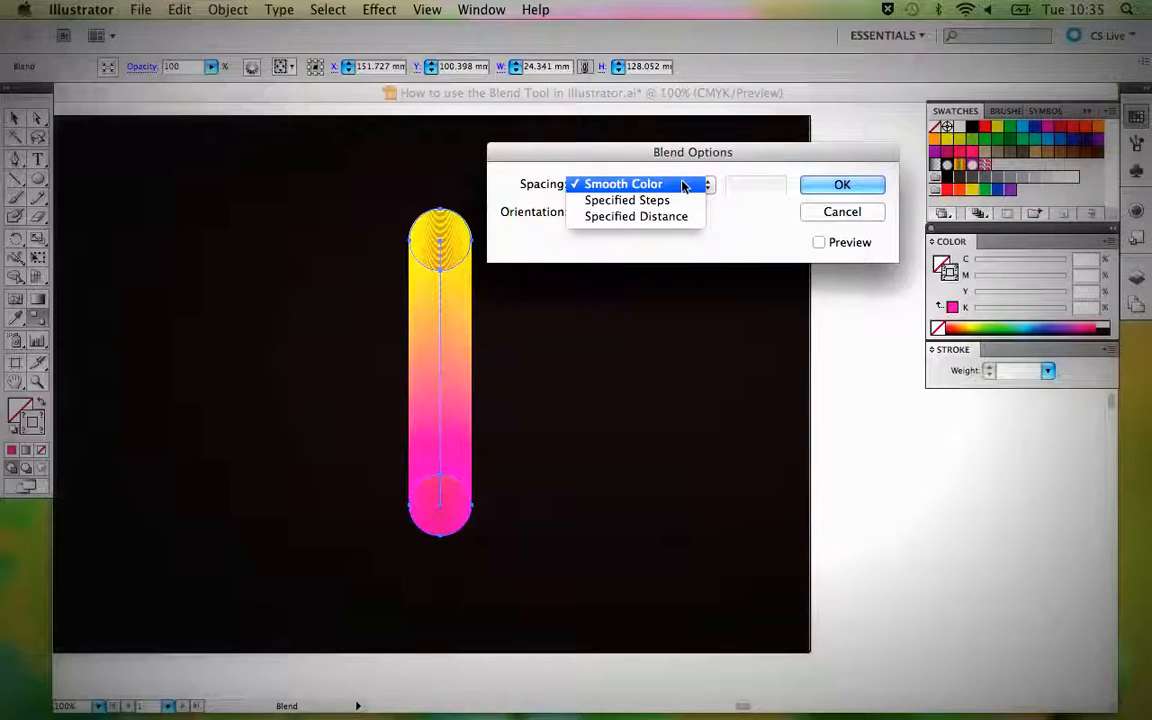
left_click(676, 199)
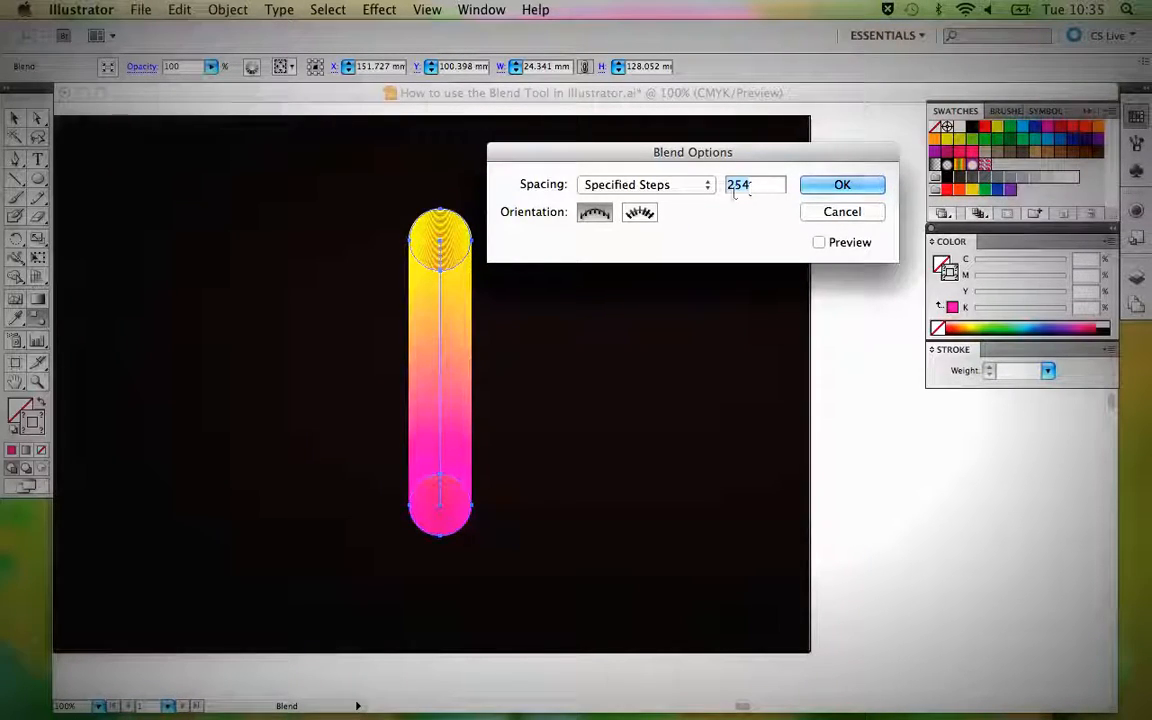
left_click(819, 243)
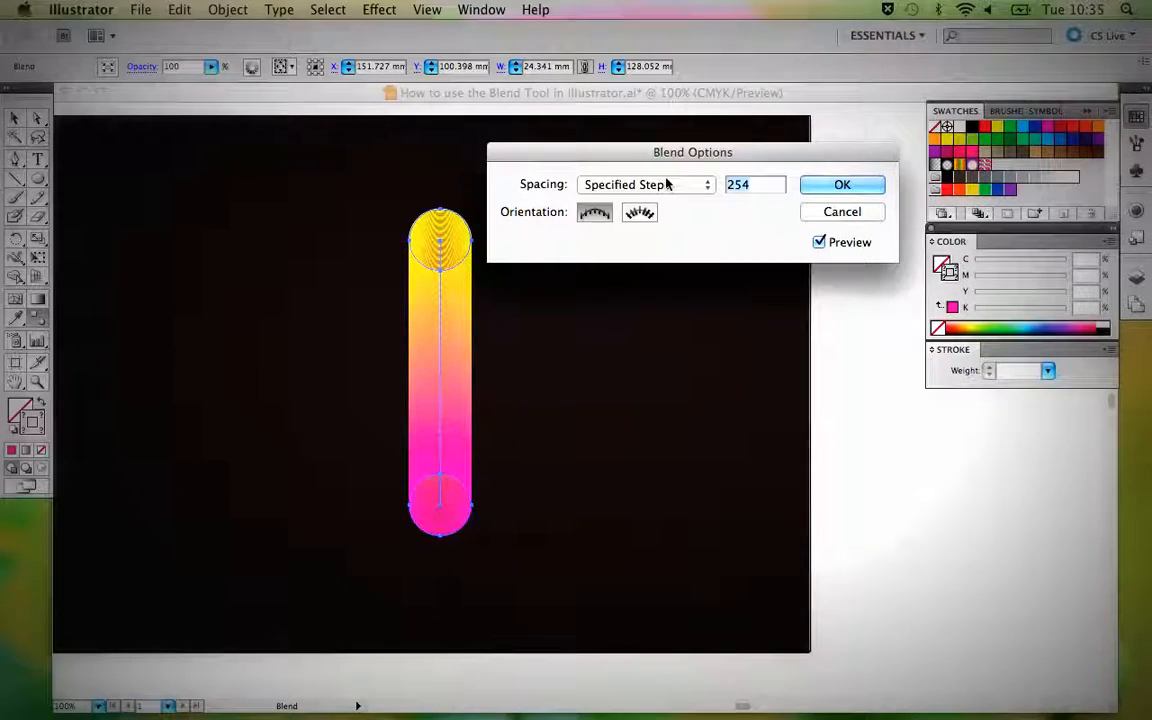
Set the blend to 50 specified steps with its original orientation, apply the options and deselect the blend.
type("5")
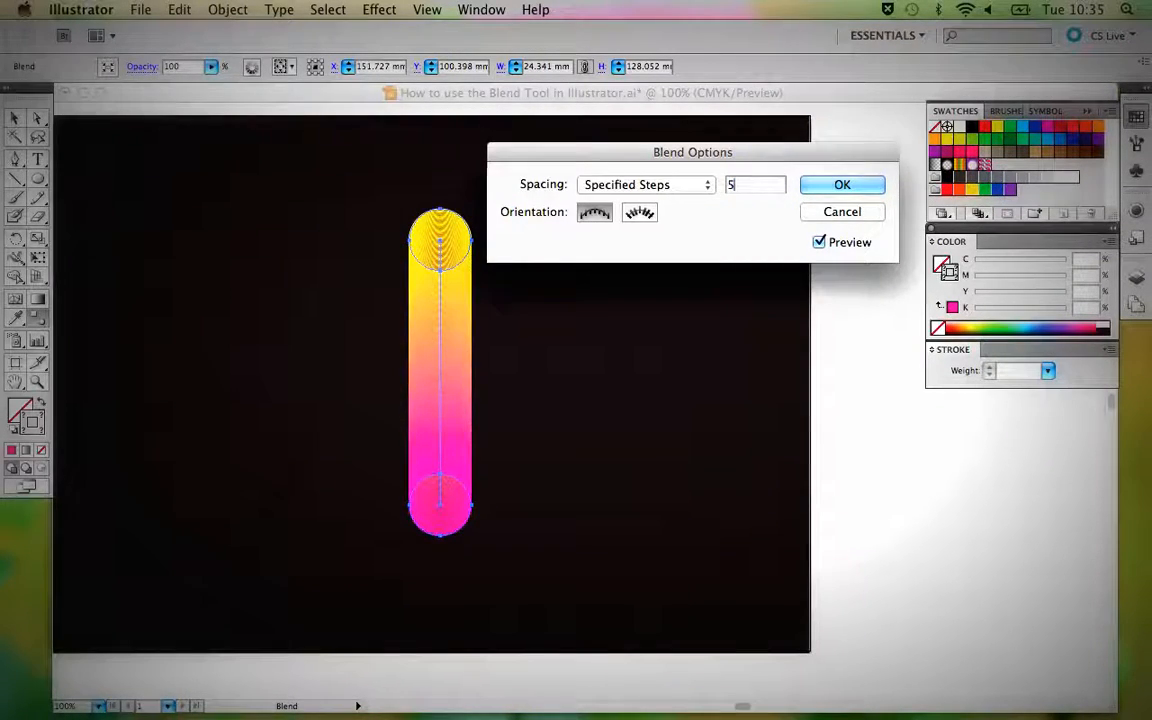
type("0")
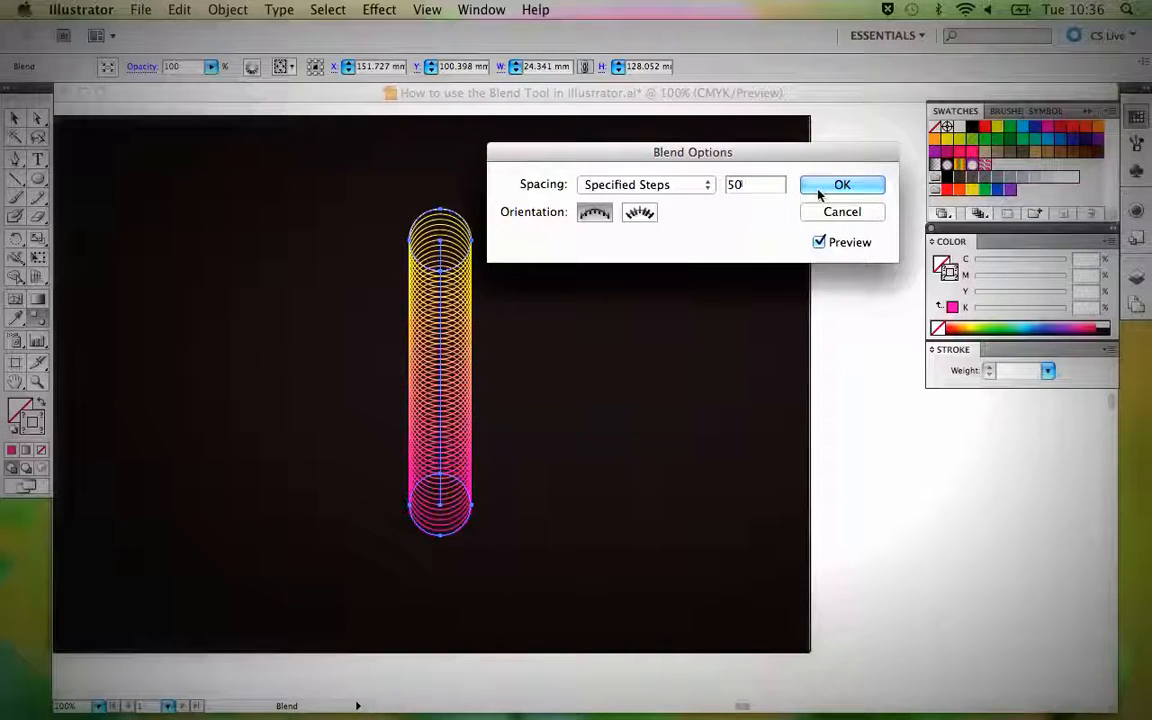
left_click(640, 217)
left_click(598, 218)
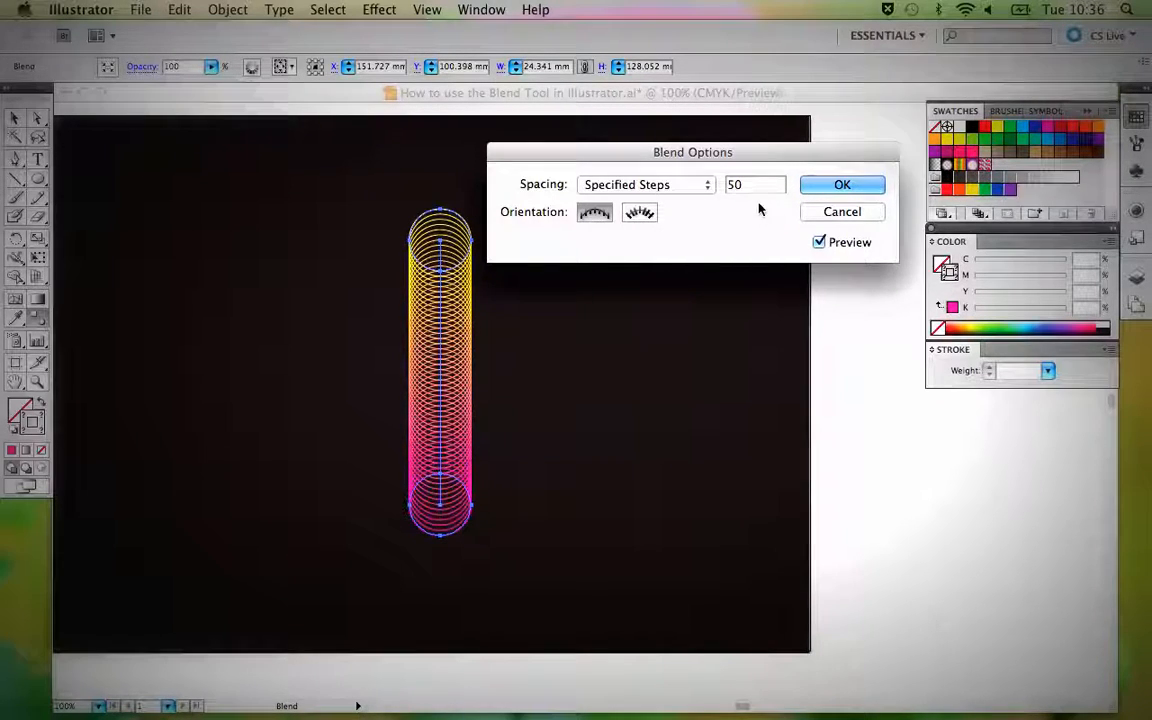
left_click(840, 186)
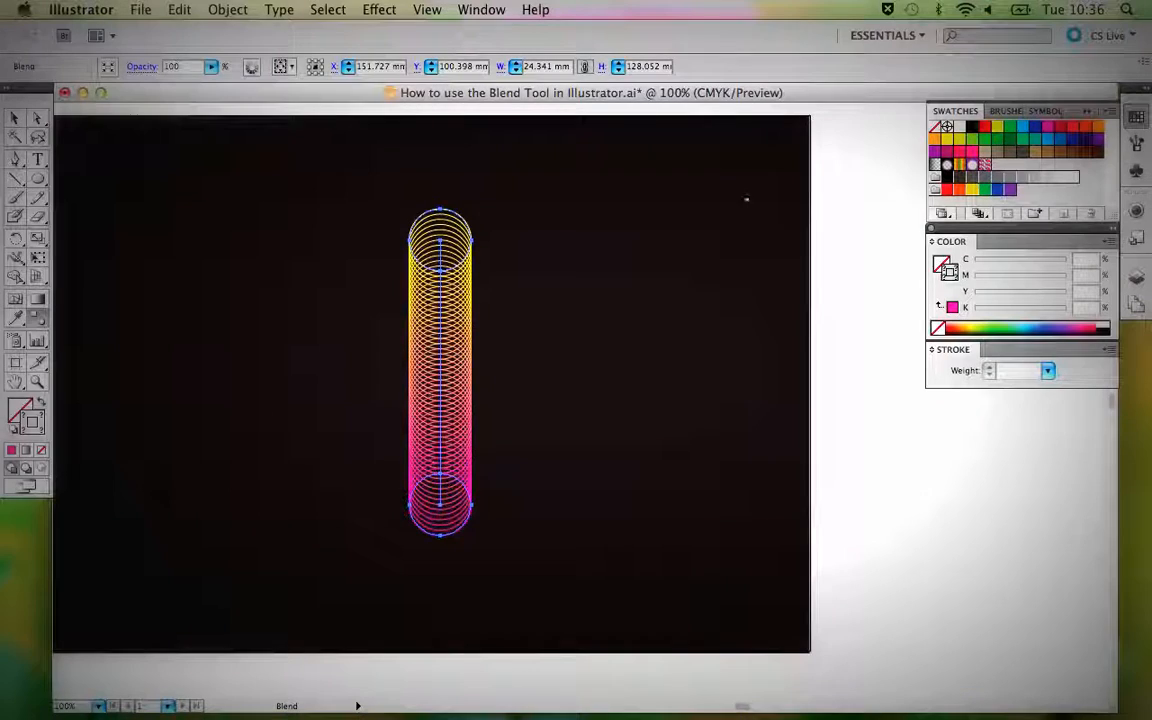
key("v")
left_click(590, 258)
key("super+minus")
key("super+minus")
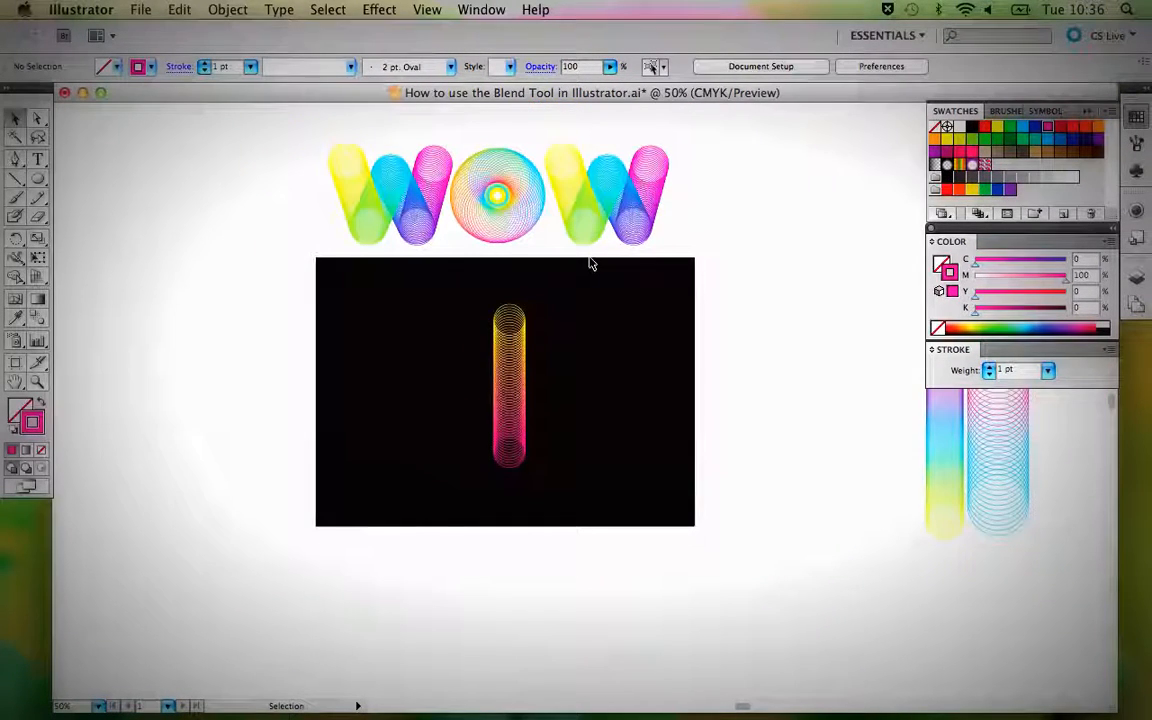
Duplicate the yellow-to-magenta blend so the two sit side by side on the black background, and release the left one.
left_click(506, 364)
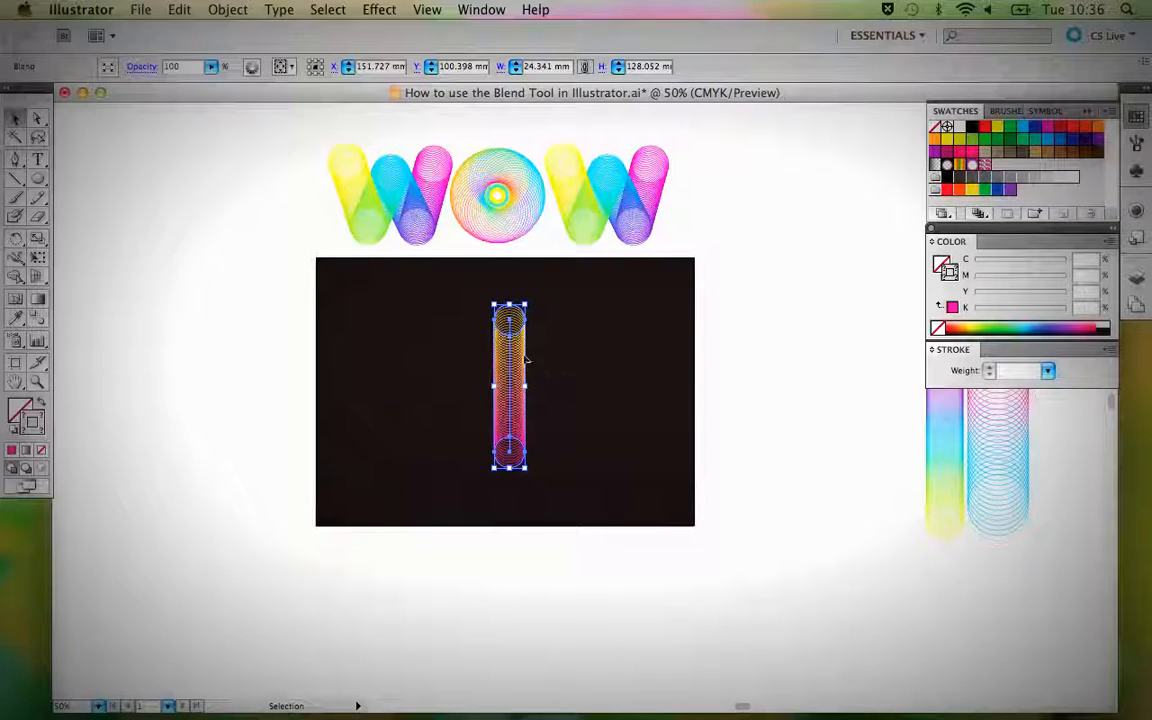
left_click_drag(505, 376, 458, 361)
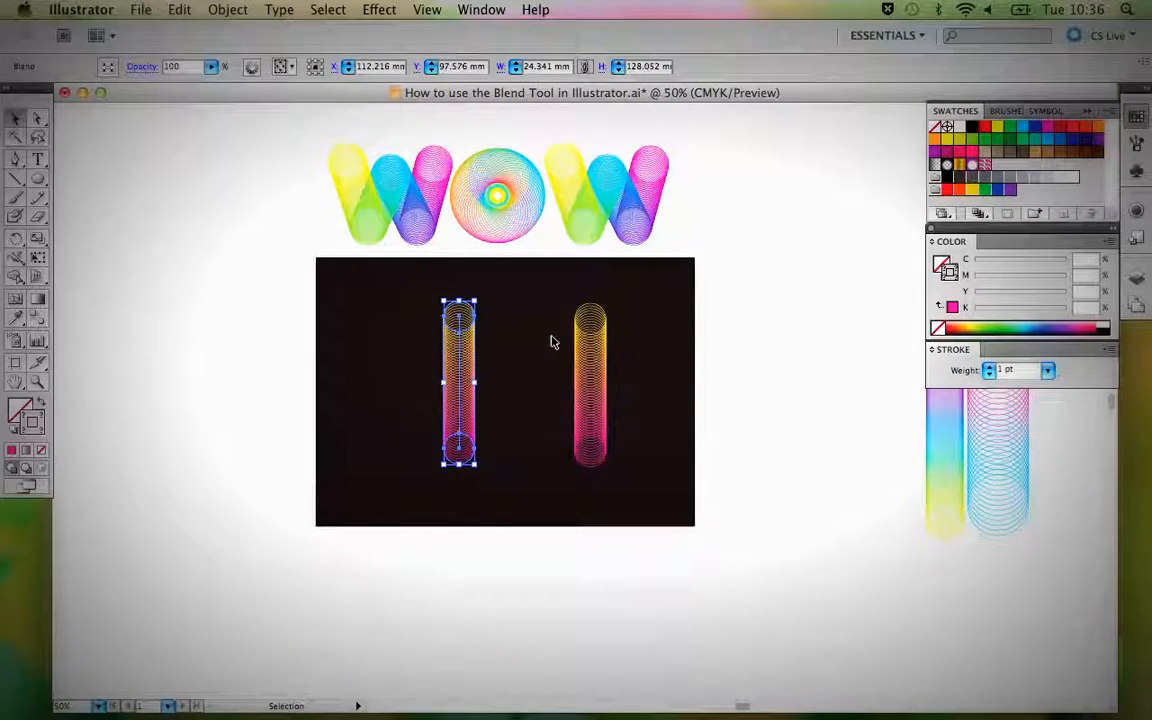
left_click(240, 9)
mouse_move(267, 368)
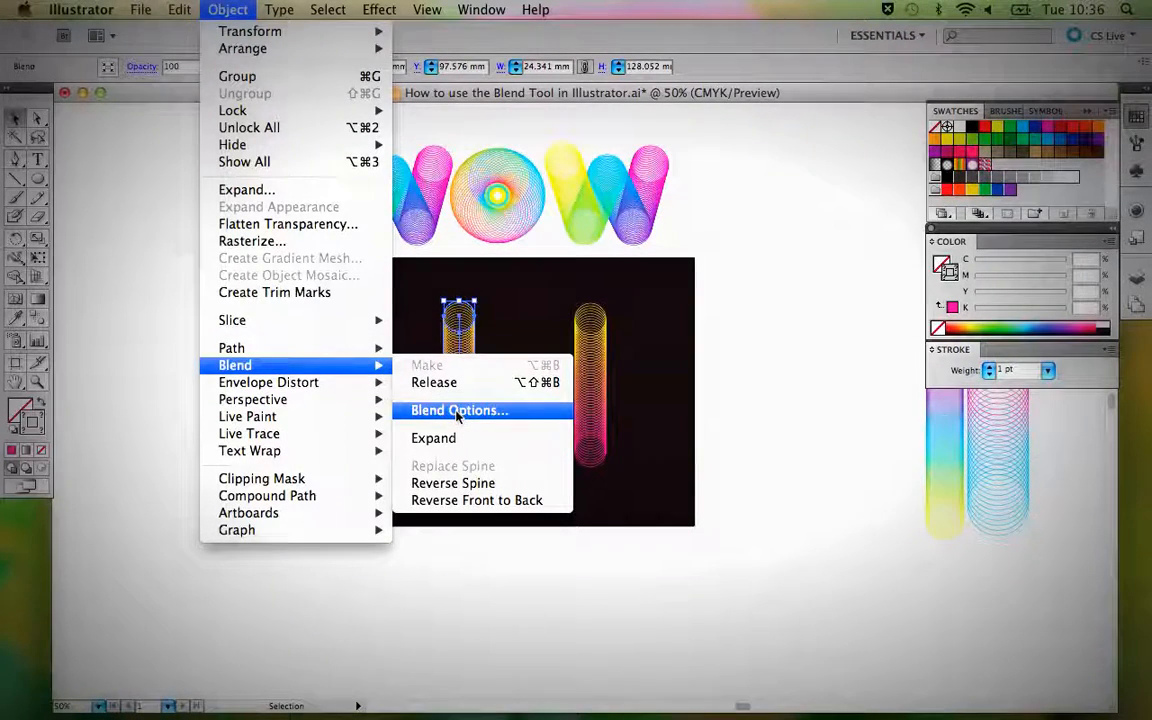
left_click(440, 383)
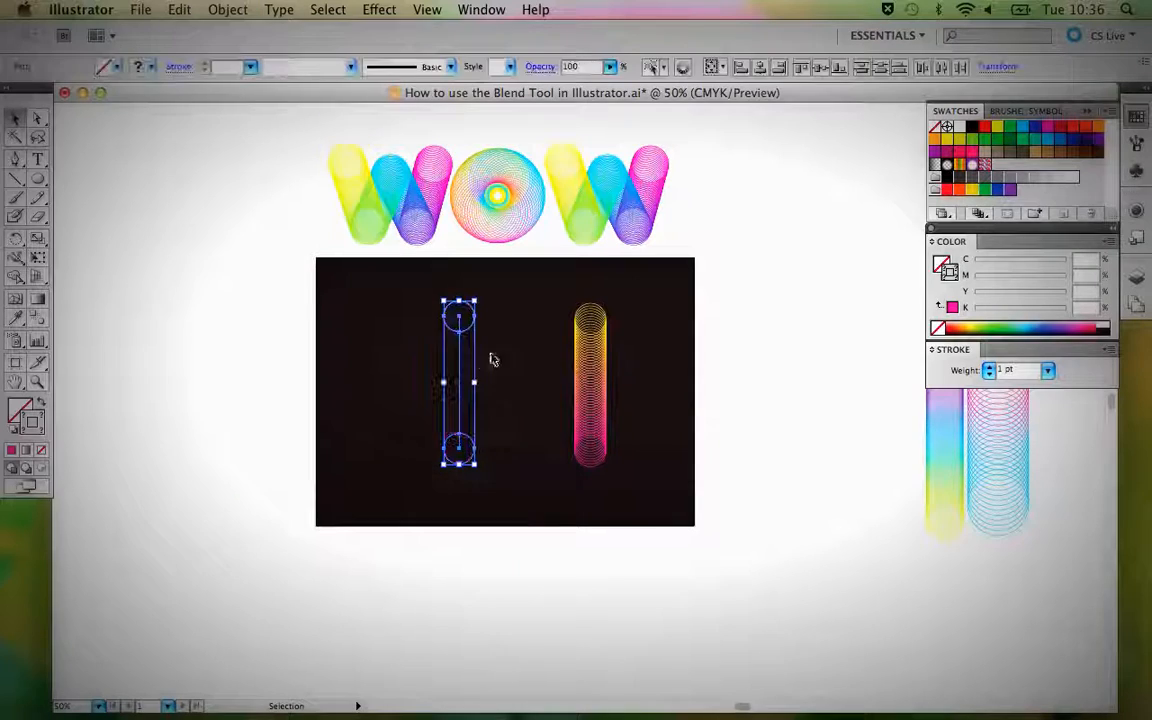
Delete the spine path left between the released yellow and magenta circles.
left_click(502, 352)
left_click_drag(438, 362, 502, 393)
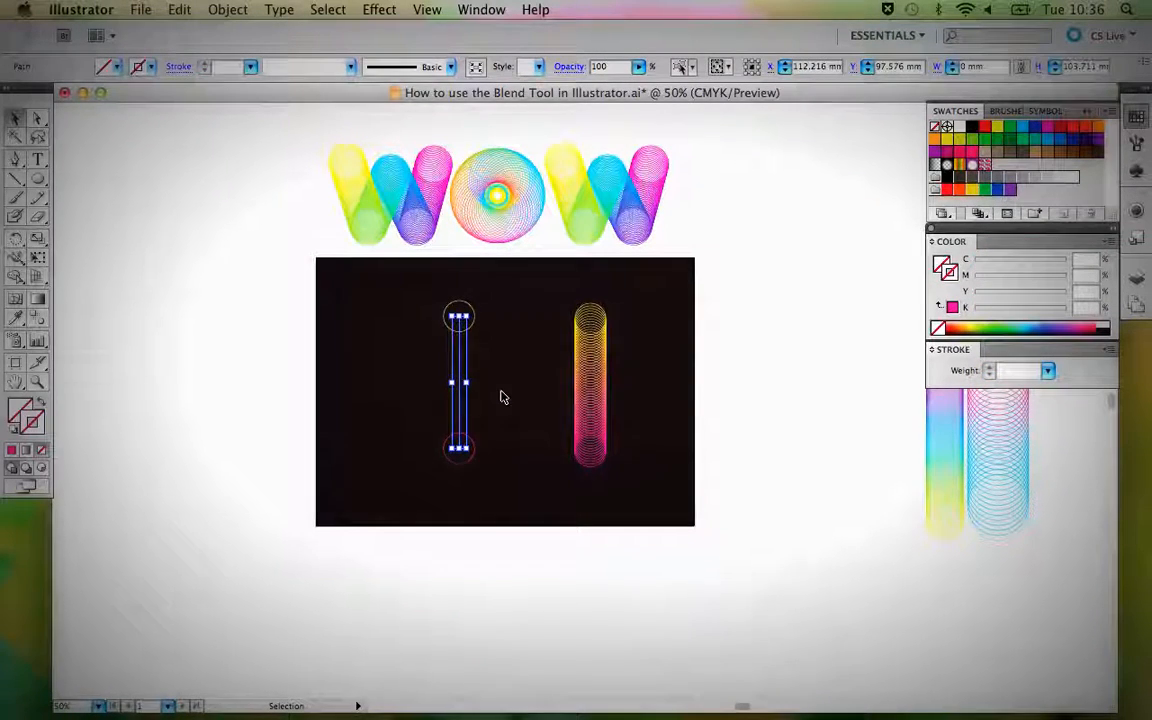
key("Delete")
Blend the released circles with the Blend tool, linking the yellow circle's right anchor to the magenta circle's left anchor.
key("z")
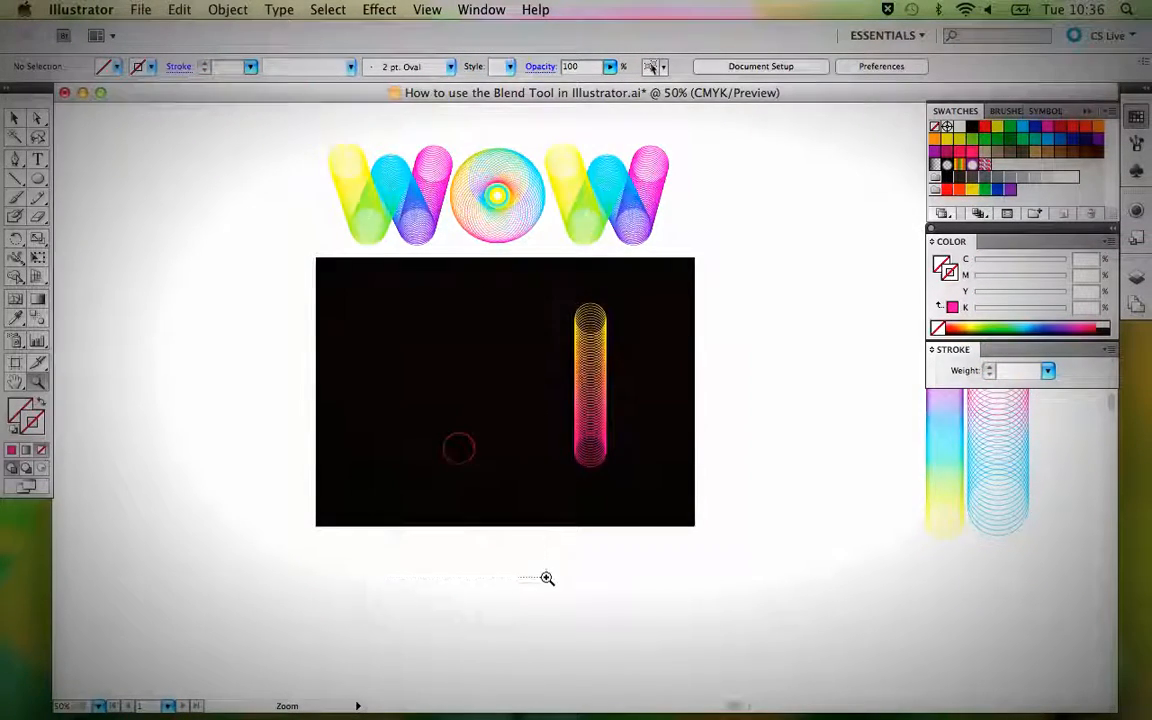
left_click_drag(547, 578, 548, 579)
key("space")
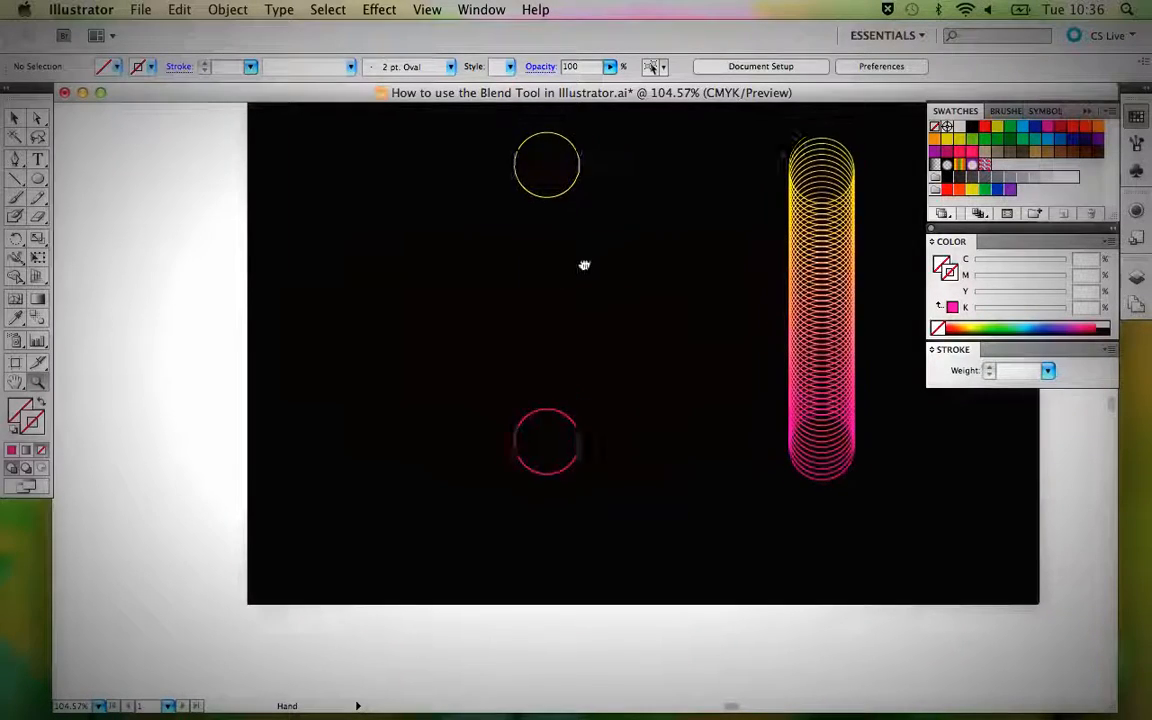
left_click_drag(584, 265, 496, 314)
left_click_drag(367, 177, 532, 566)
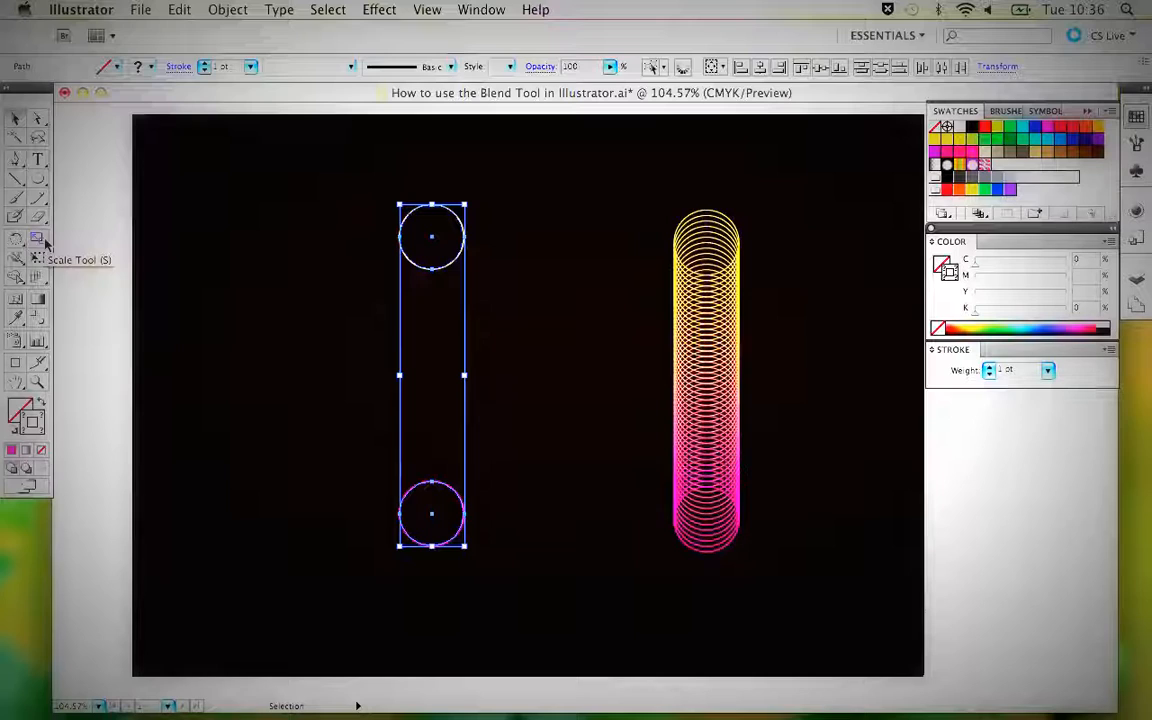
left_click(39, 316)
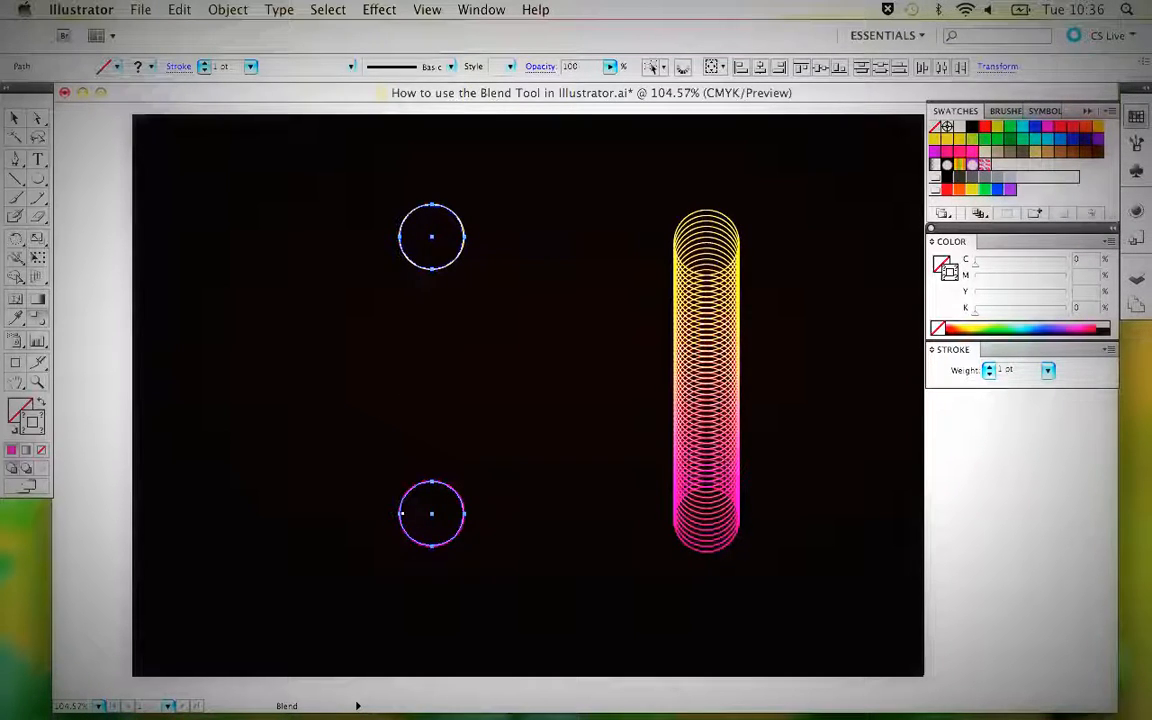
left_click(400, 513)
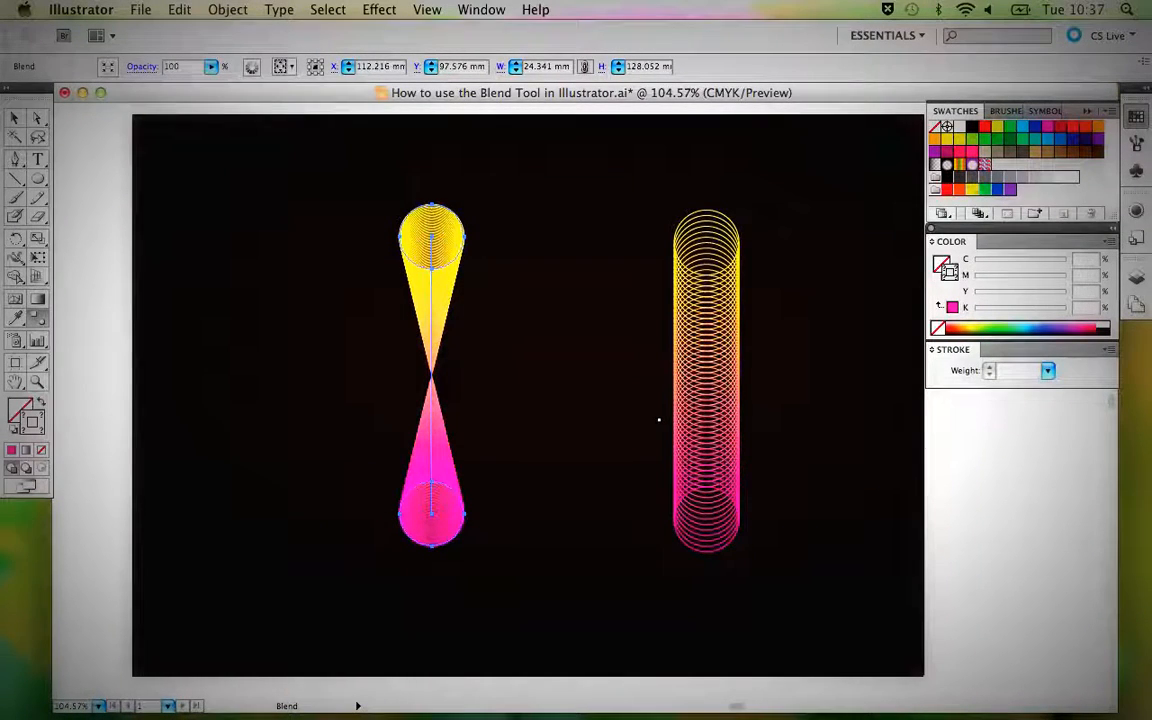
Set the twisted blend's spacing to Specified Steps with 50 steps, apply the options and deselect it.
double_click(44, 325)
left_click(590, 236)
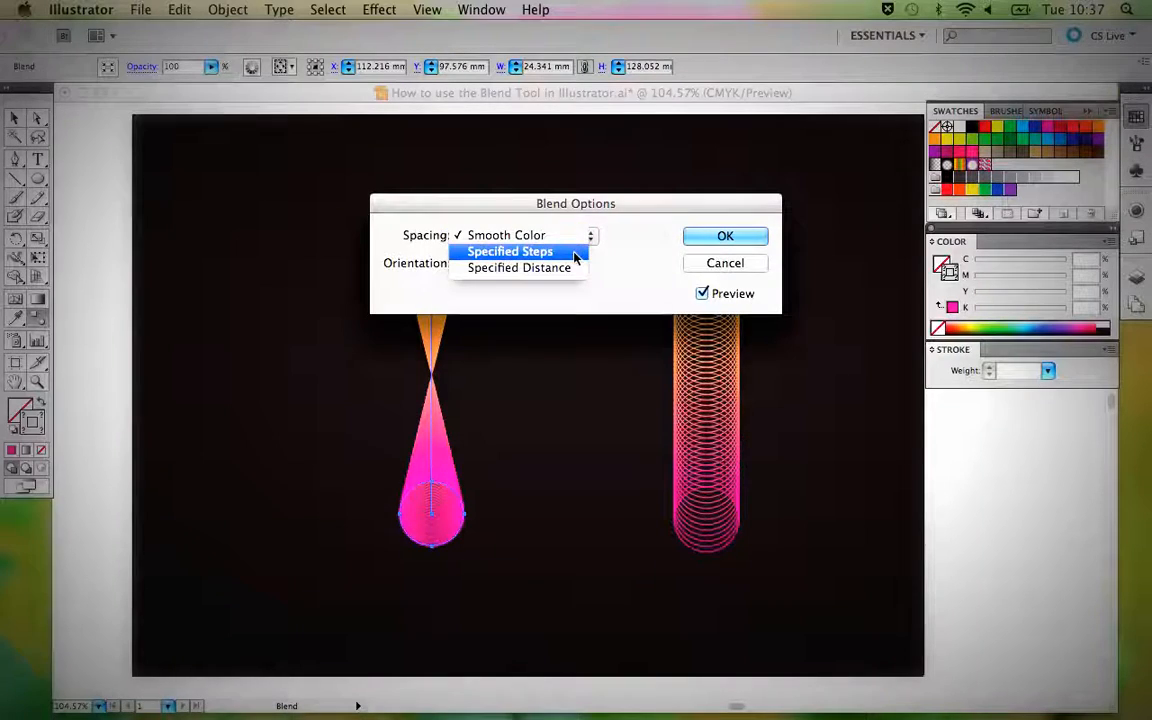
left_click(575, 253)
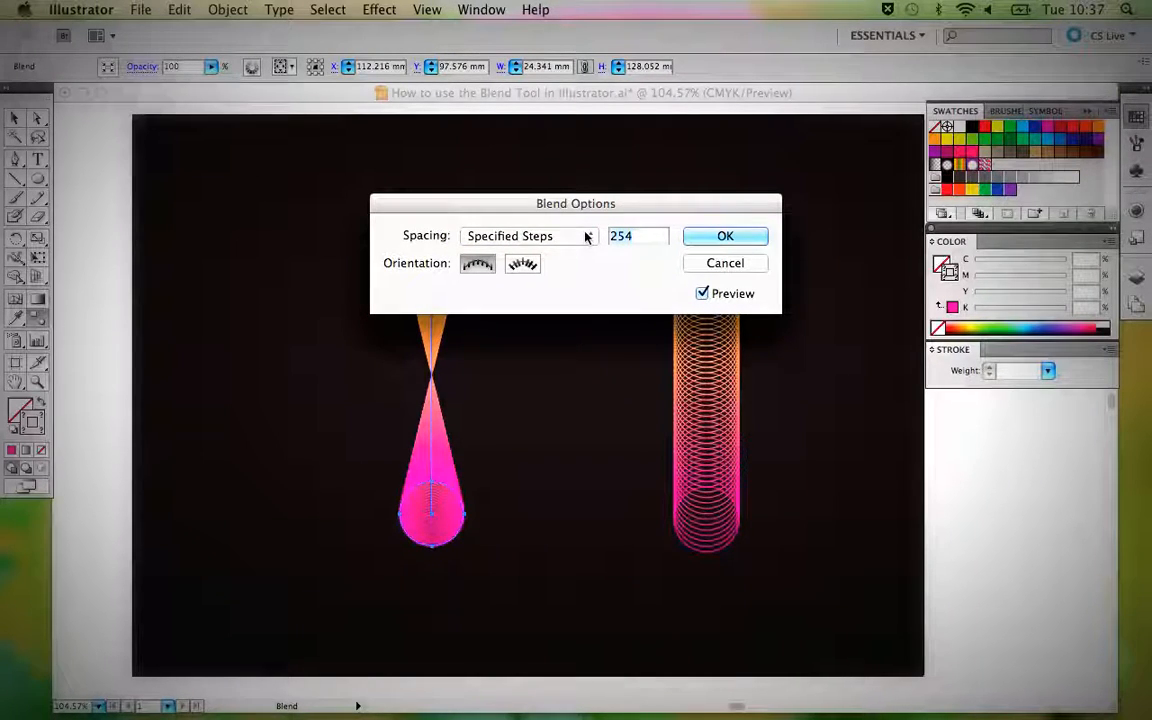
type("50")
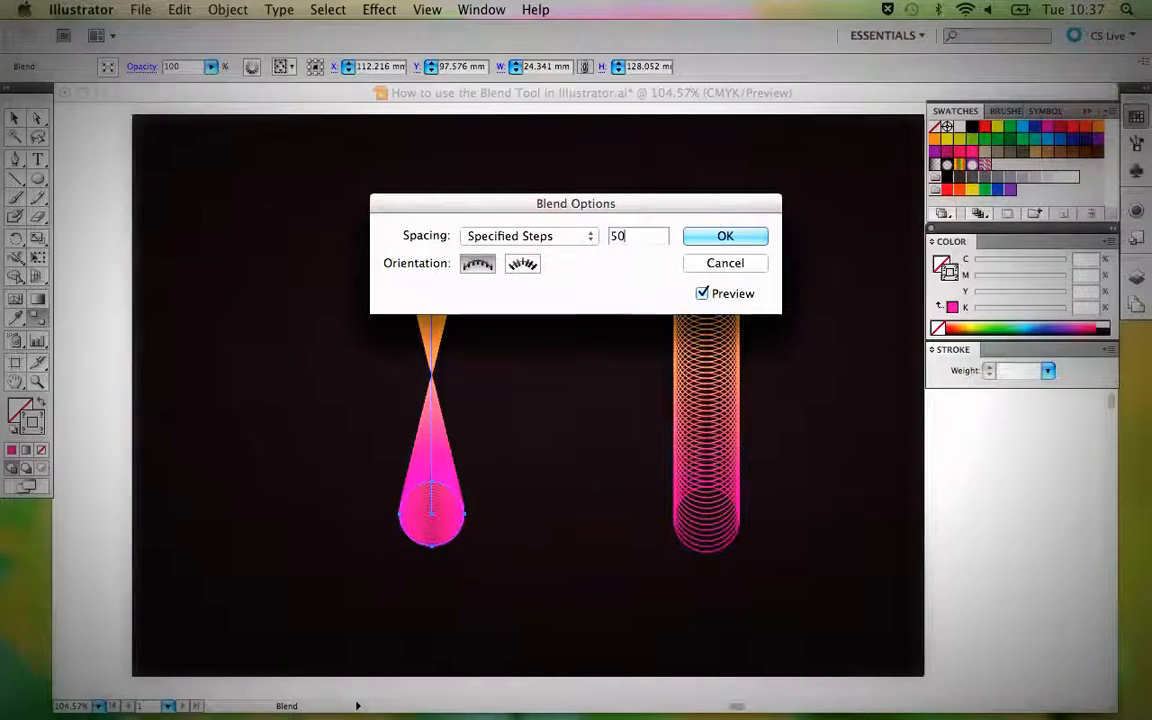
left_click(742, 237)
key("v")
left_click(577, 225)
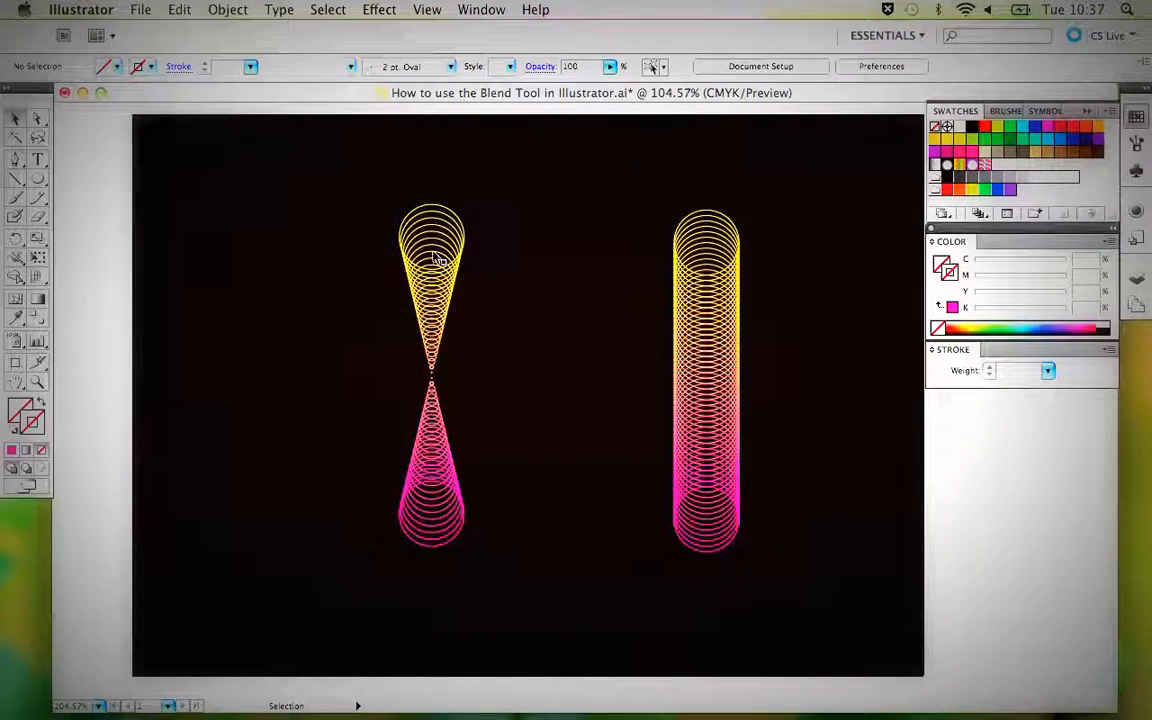
Delete the twisted yellow-to-magenta blend from the black background.
left_click_drag(490, 442, 388, 307)
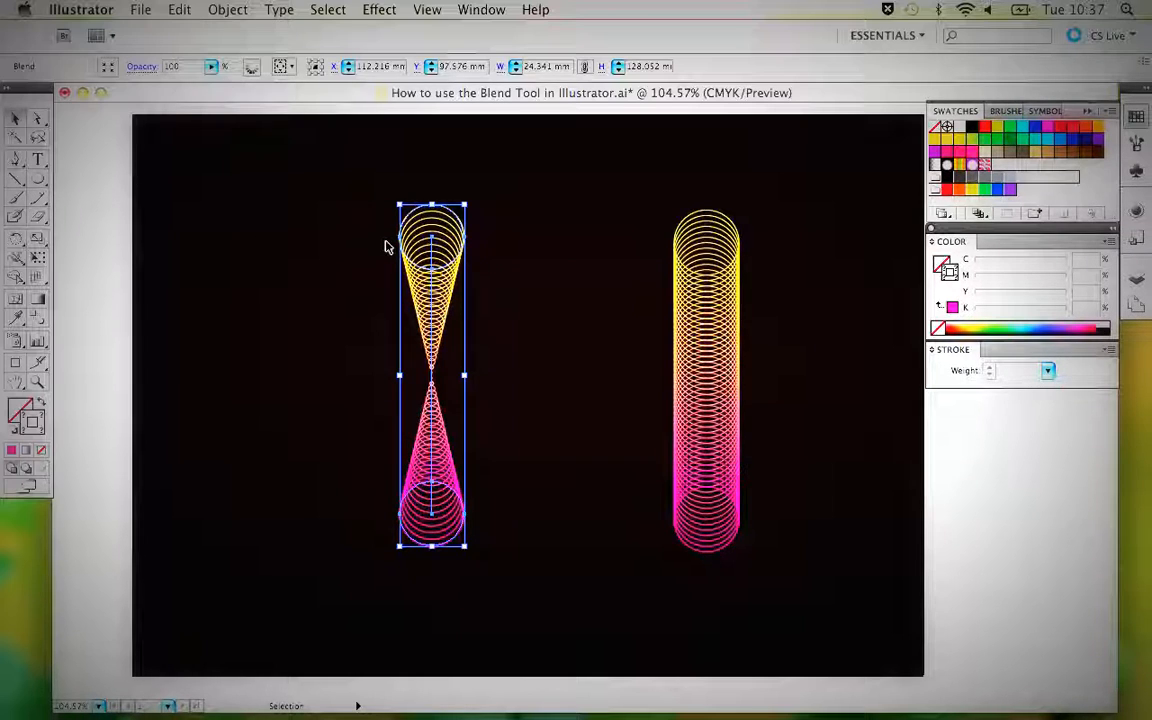
left_click_drag(37, 178, 321, 257)
key("v")
left_click(546, 326)
left_click(431, 278)
key("Delete")
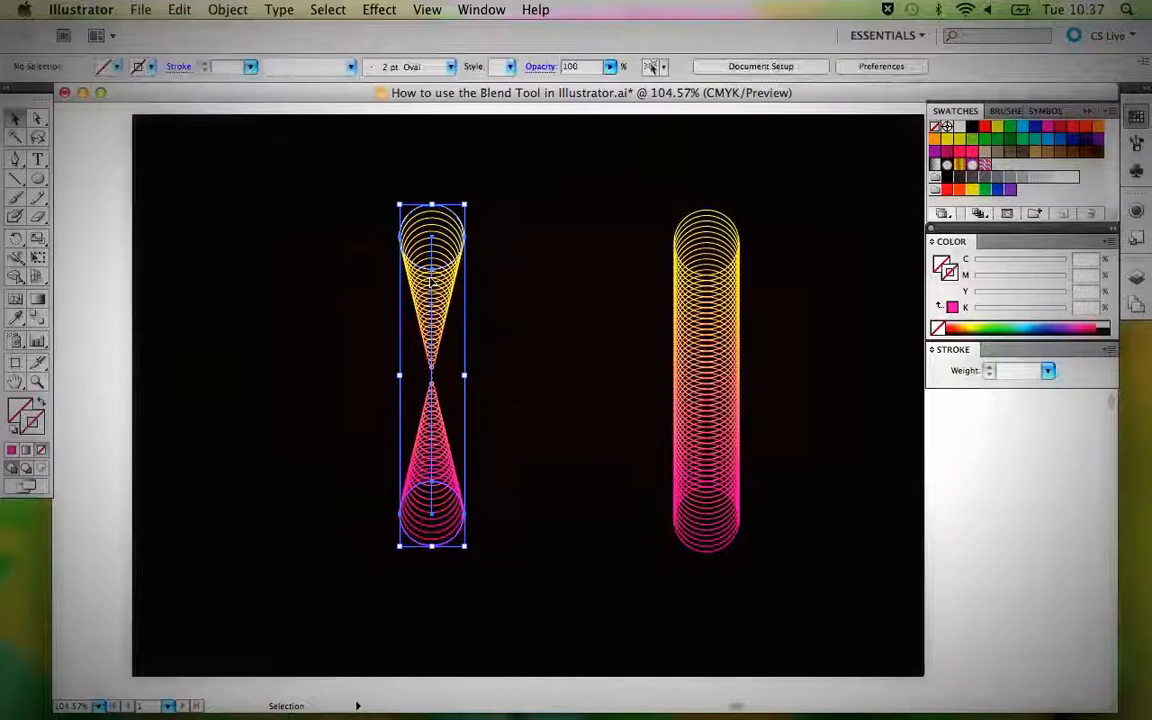
Move the yellow-to-magenta blend off the black background onto the white canvas and place the multicoloured blend beside it.
key("super+minus")
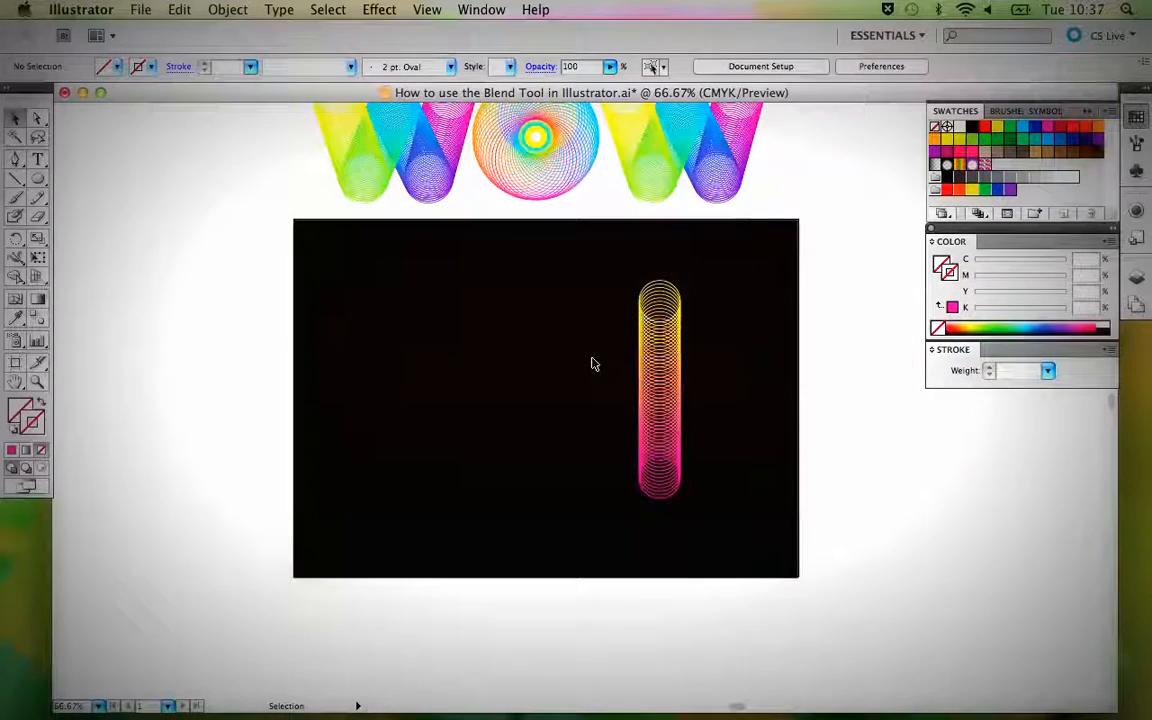
left_click_drag(720, 440, 498, 457)
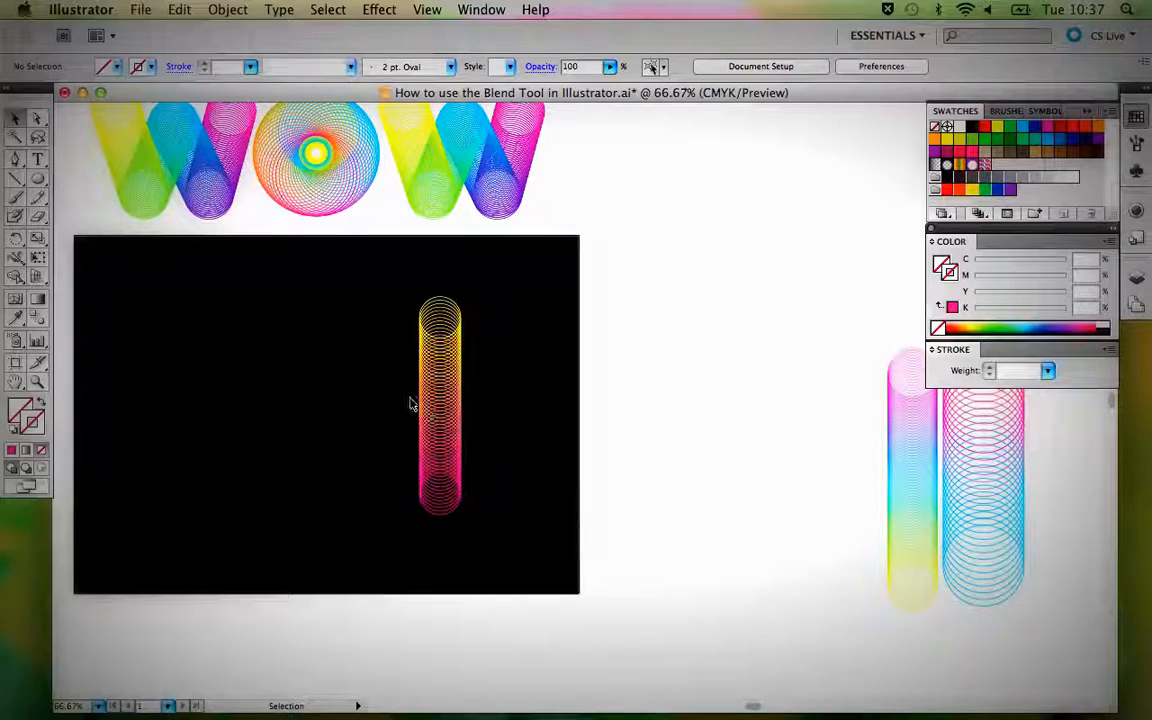
left_click_drag(443, 402, 701, 384)
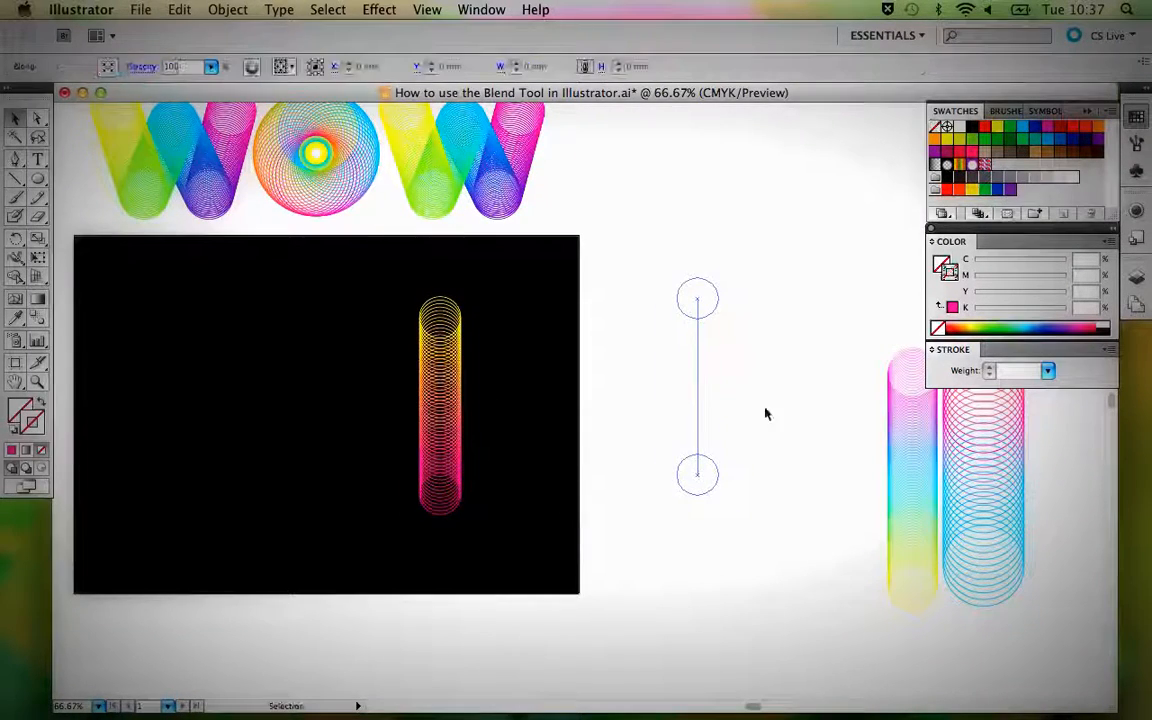
mouse_move(911, 479)
left_mouse_down()
mouse_move(851, 397)
mouse_move(800, 381)
mouse_move(787, 400)
left_mouse_up()
left_click(836, 386)
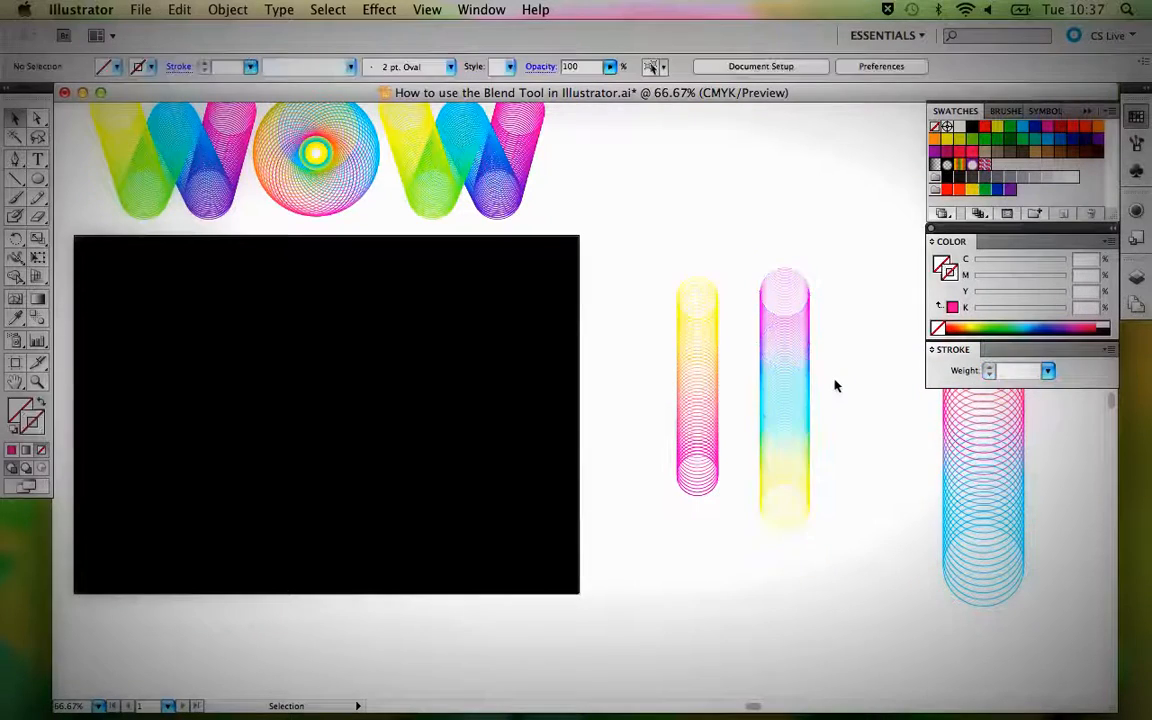
Duplicate the multicoloured blend from the white canvas onto the right part of the black background.
left_click(788, 345)
left_click_drag(788, 345, 488, 352)
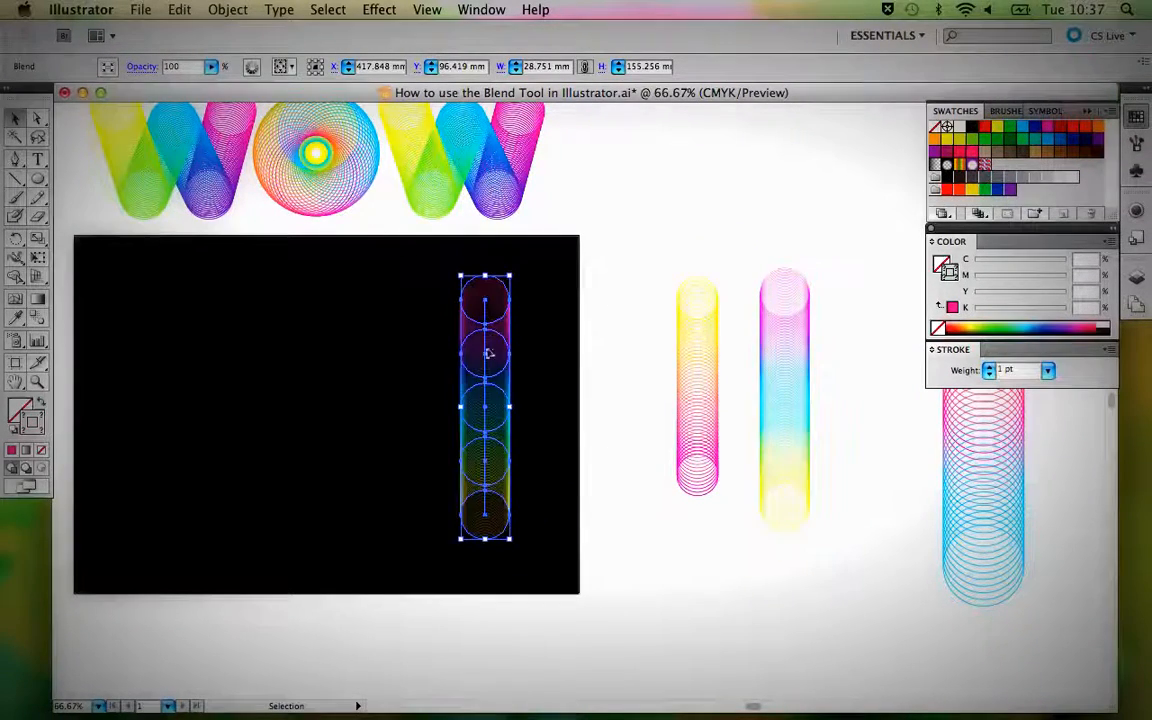
left_click(706, 396)
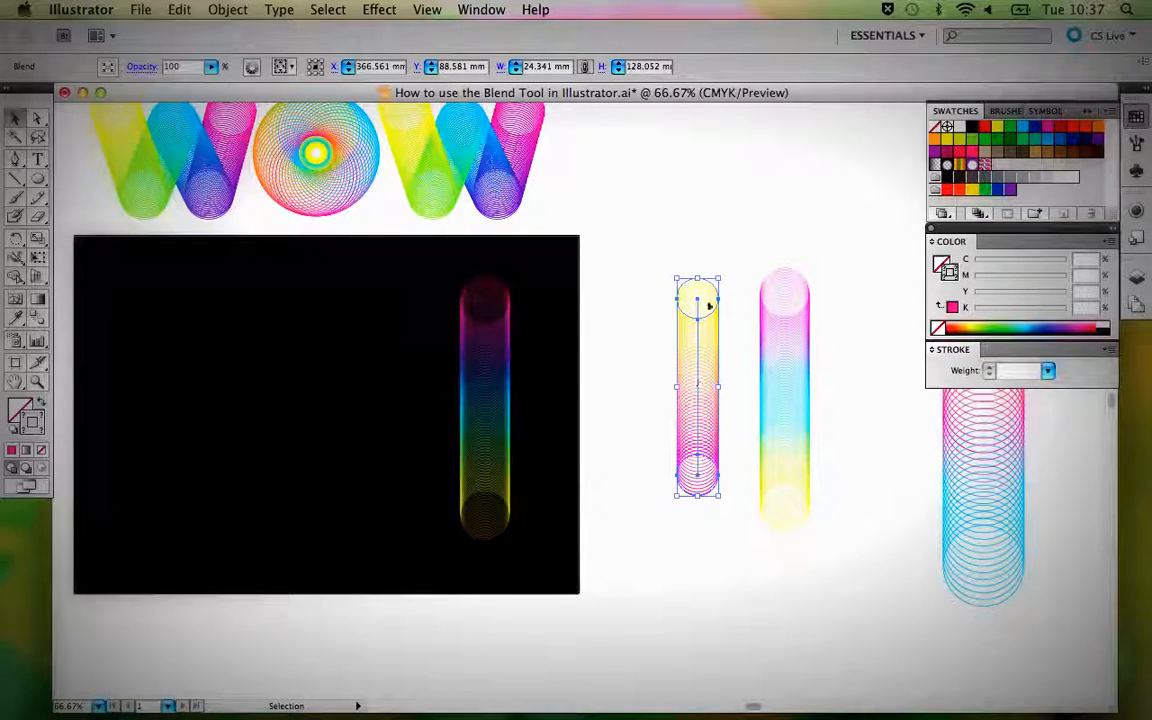
Duplicate the multicoloured blend to the left part of the black background and release that copy into its original circles.
left_click(479, 437)
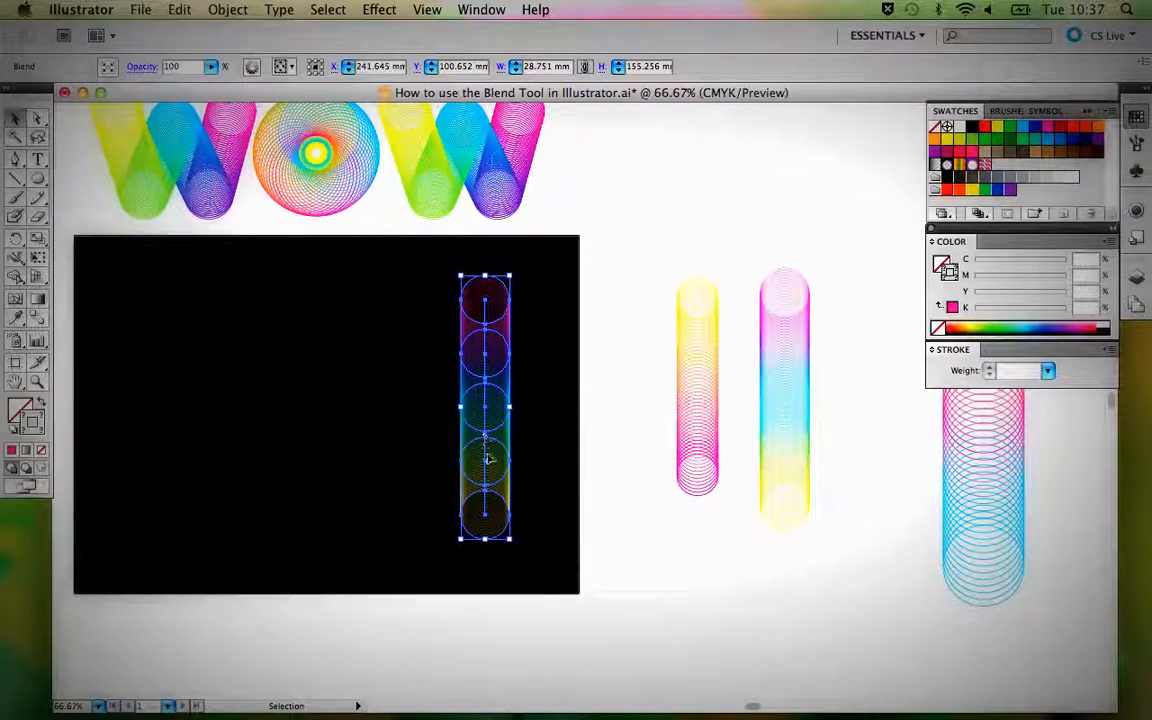
left_click_drag(486, 368, 268, 365)
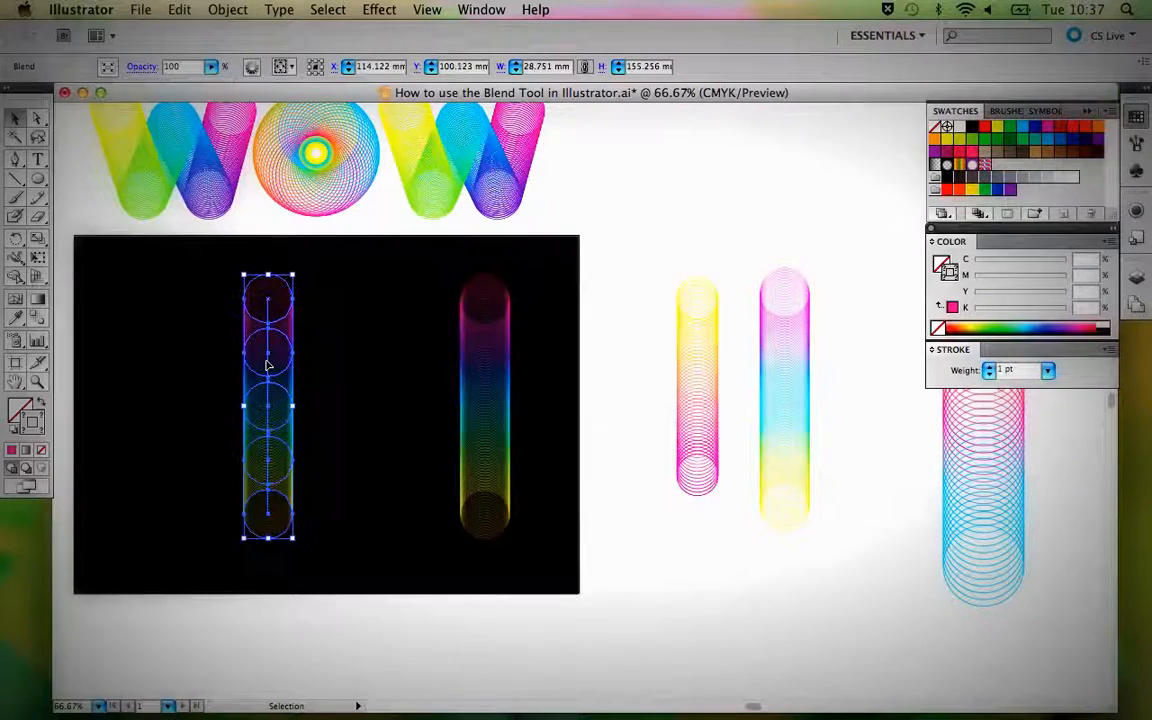
left_click(226, 10)
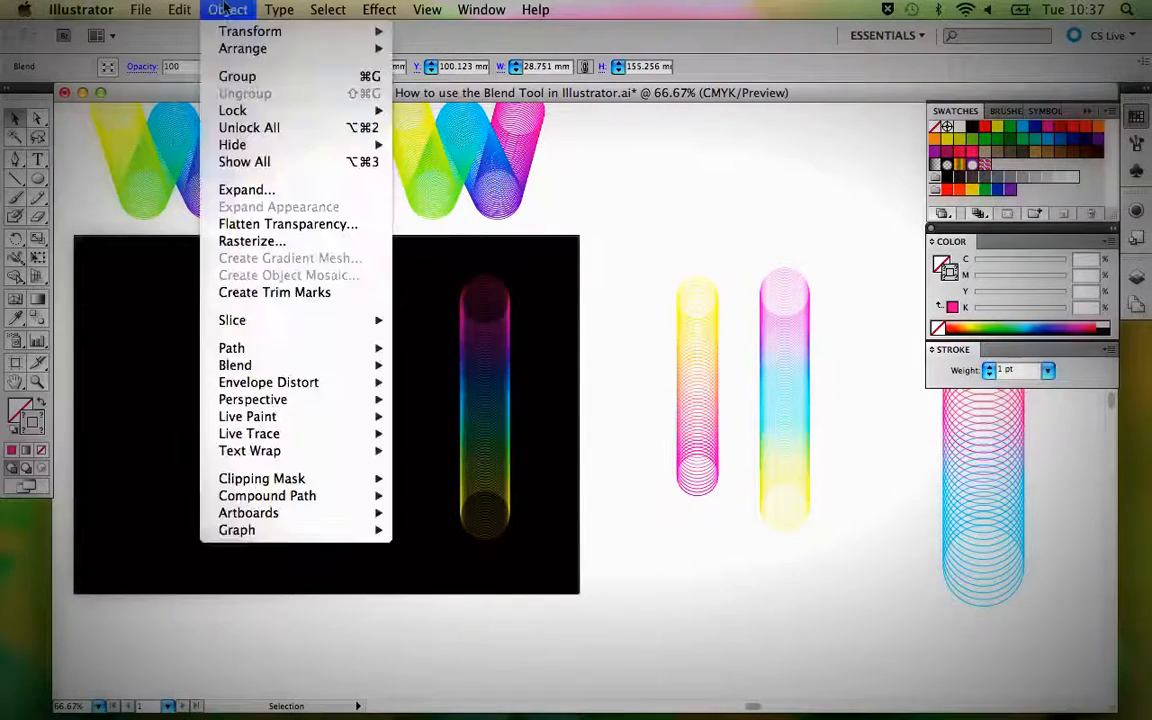
mouse_move(270, 346)
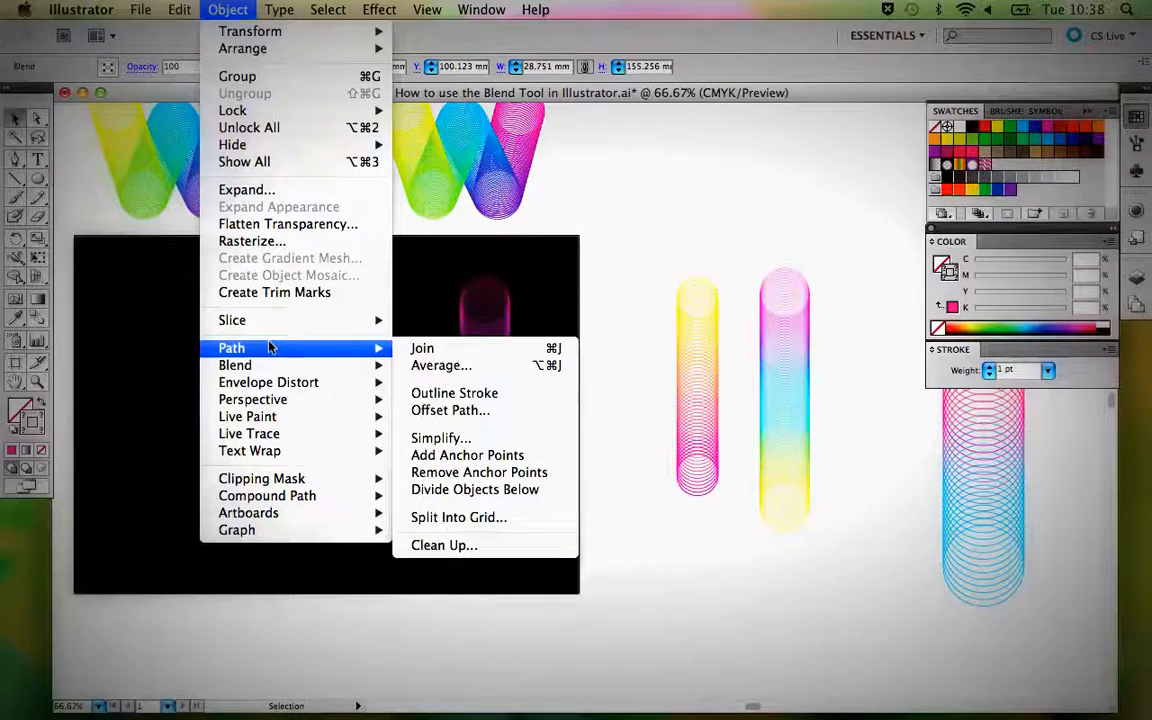
left_click(437, 385)
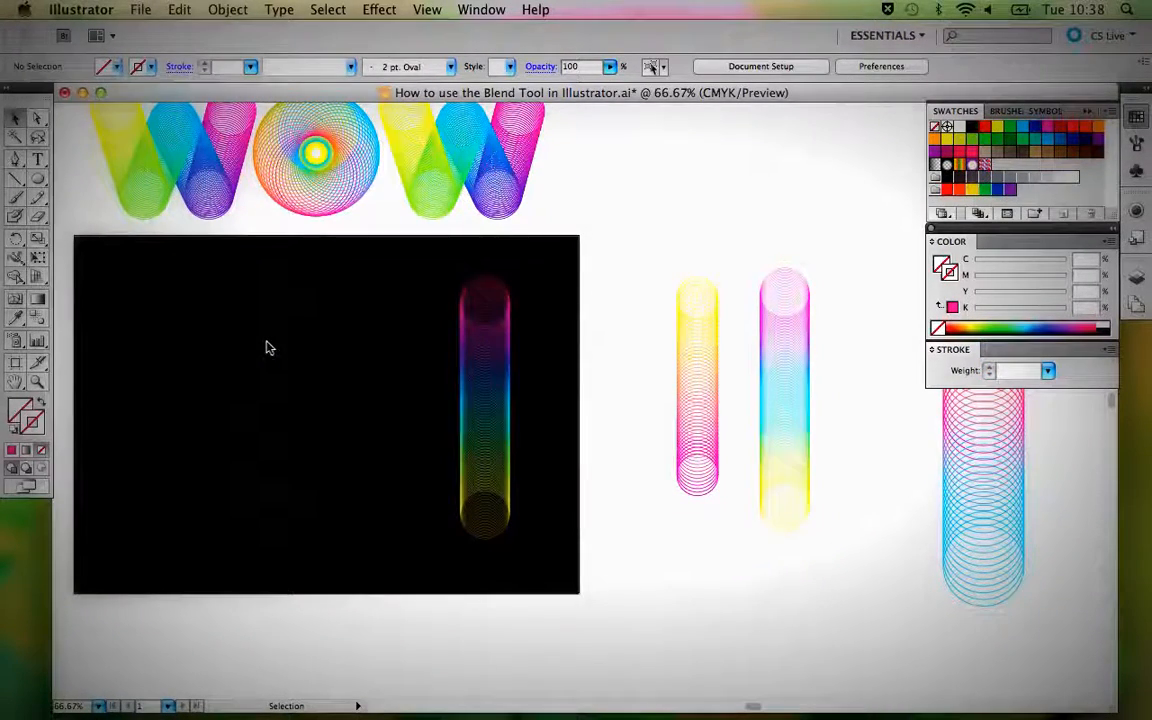
Set the stroke weight of the five released circles to 1 pt and deselect them.
left_click_drag(226, 266, 327, 560)
left_click(349, 432)
left_click_drag(246, 266, 294, 556)
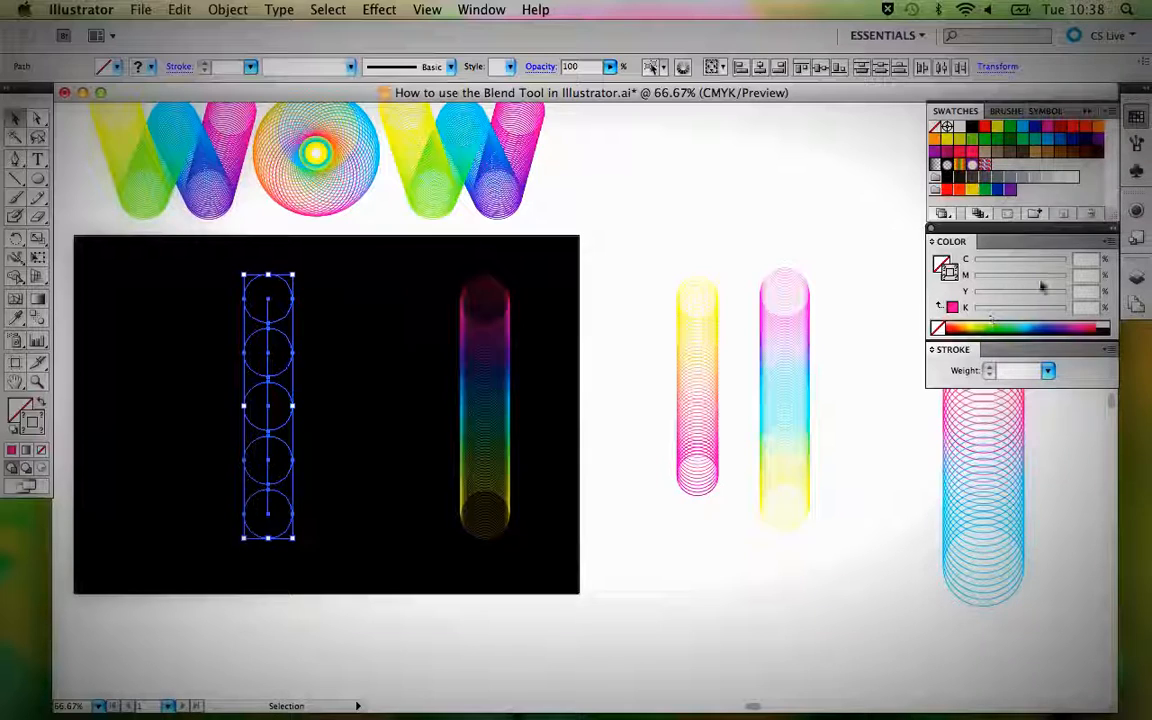
left_click(1048, 371)
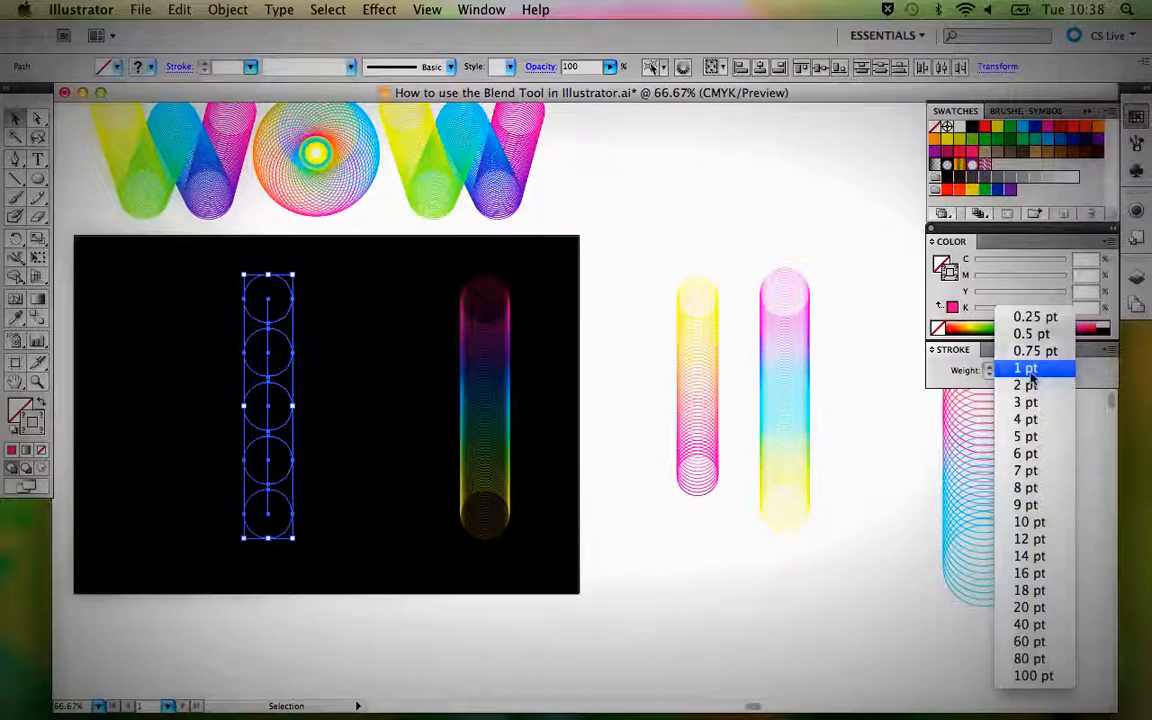
left_click(1032, 369)
left_click(317, 338)
Display the artwork in Outline view and select the spine path running through the centres of the five released circles.
key("z")
left_click_drag(175, 237, 380, 533)
key("super+y")
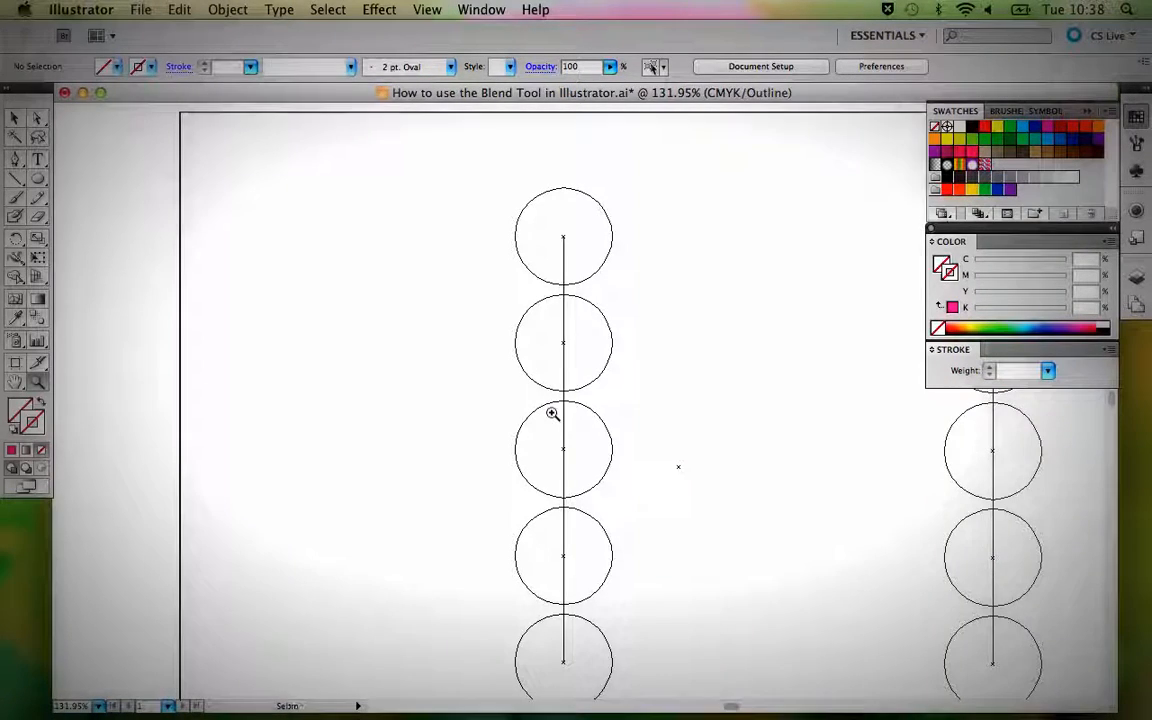
key("v")
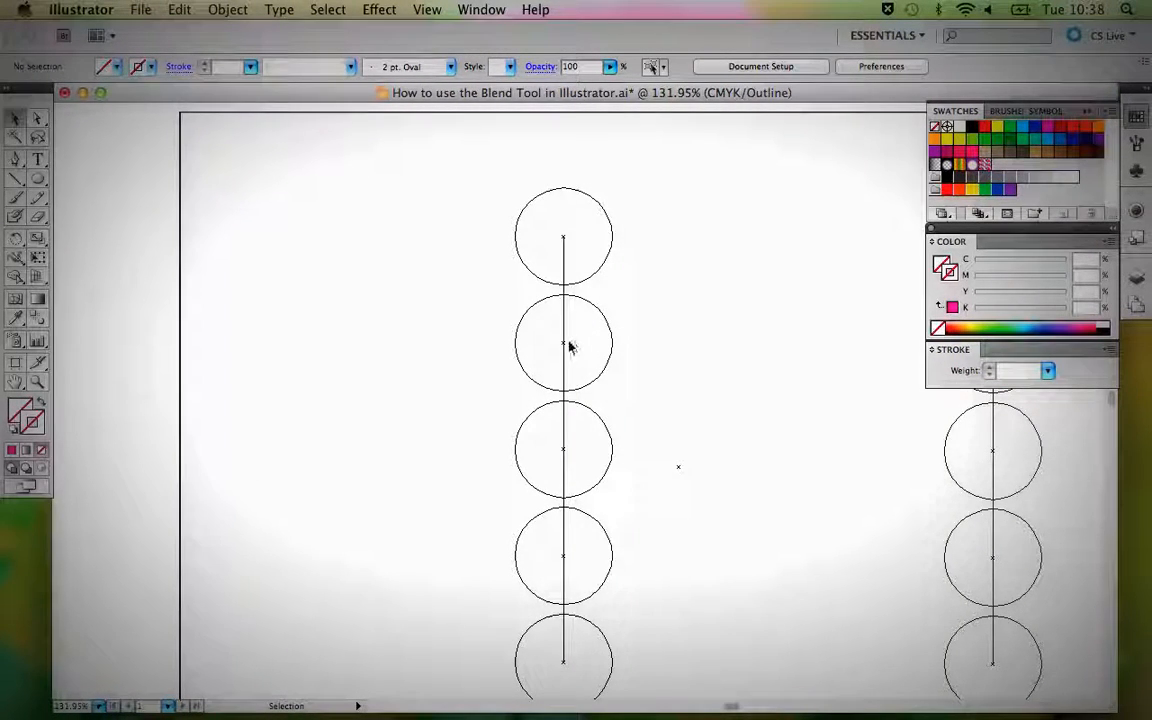
left_click(565, 342)
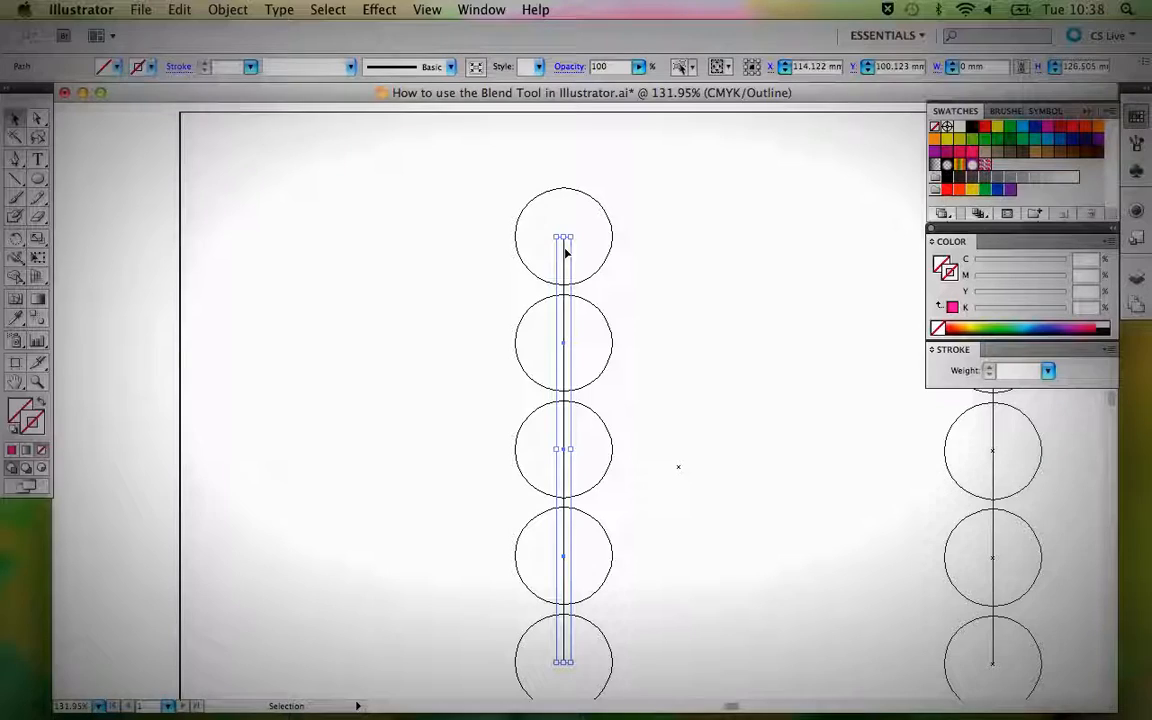
Switch repeatedly between Outline and Preview display to examine the selected spine path through the five circles.
key("a")
key("ctrl+y")
key("v")
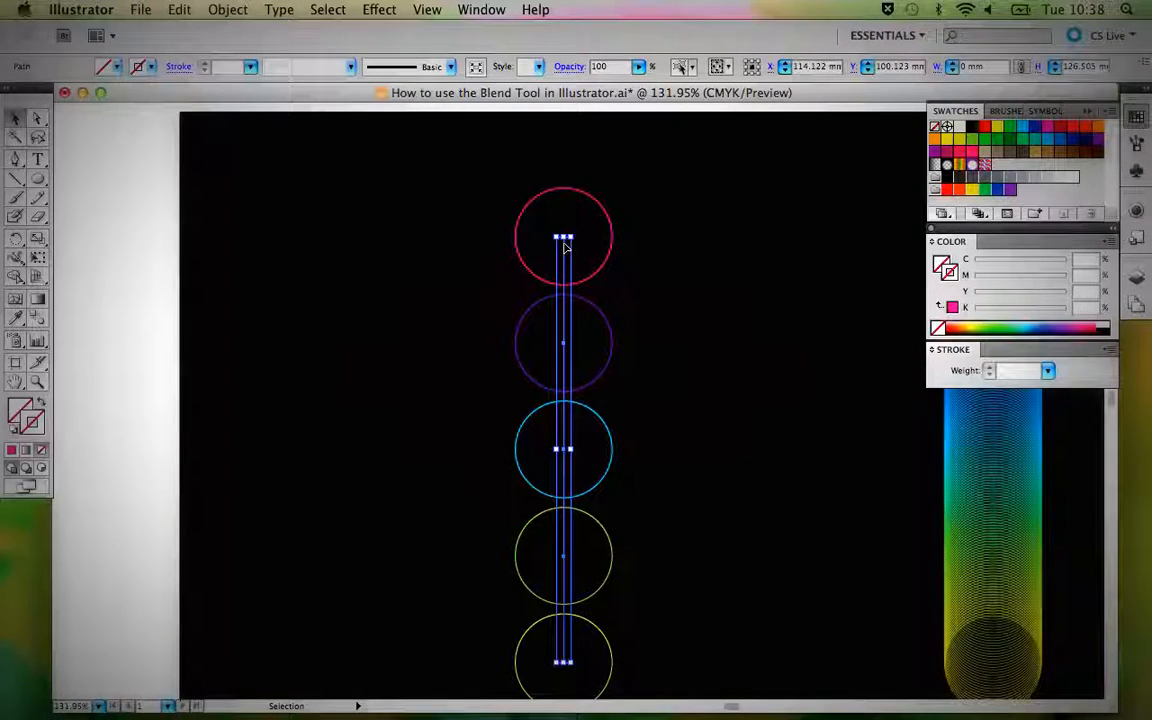
key("a")
key("ctrl+y")
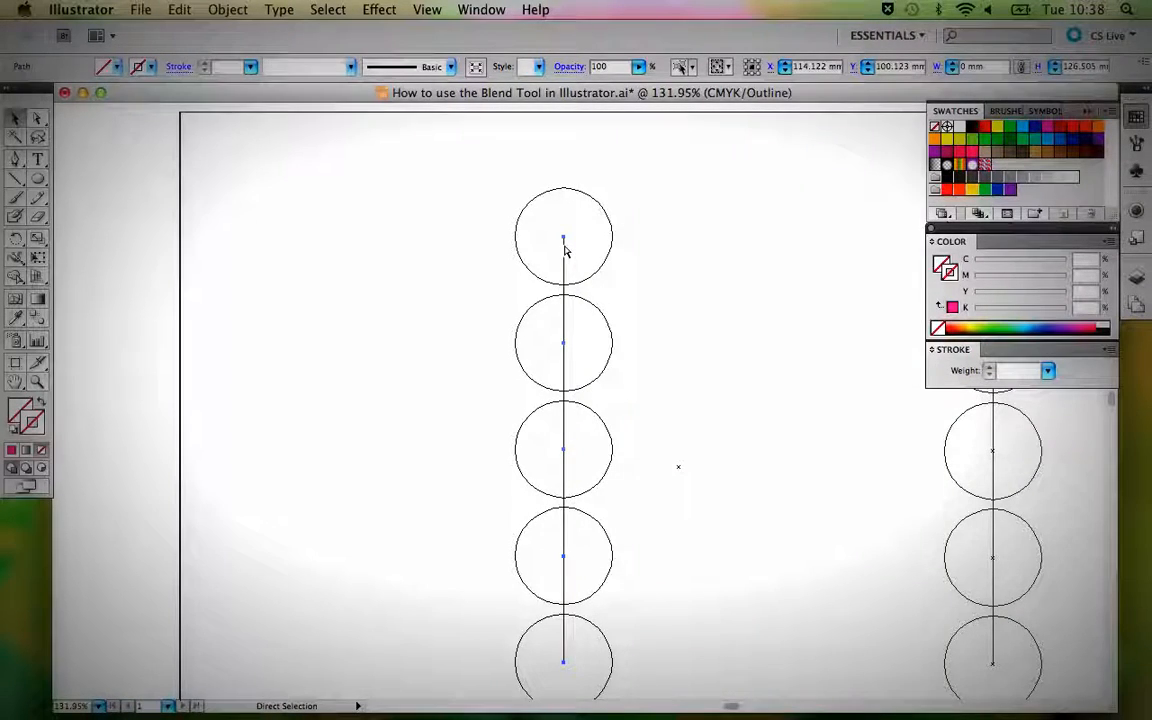
key("ctrl+y")
key("ctrl+y")
key("ctrl+y")
key("v")
left_click(428, 10)
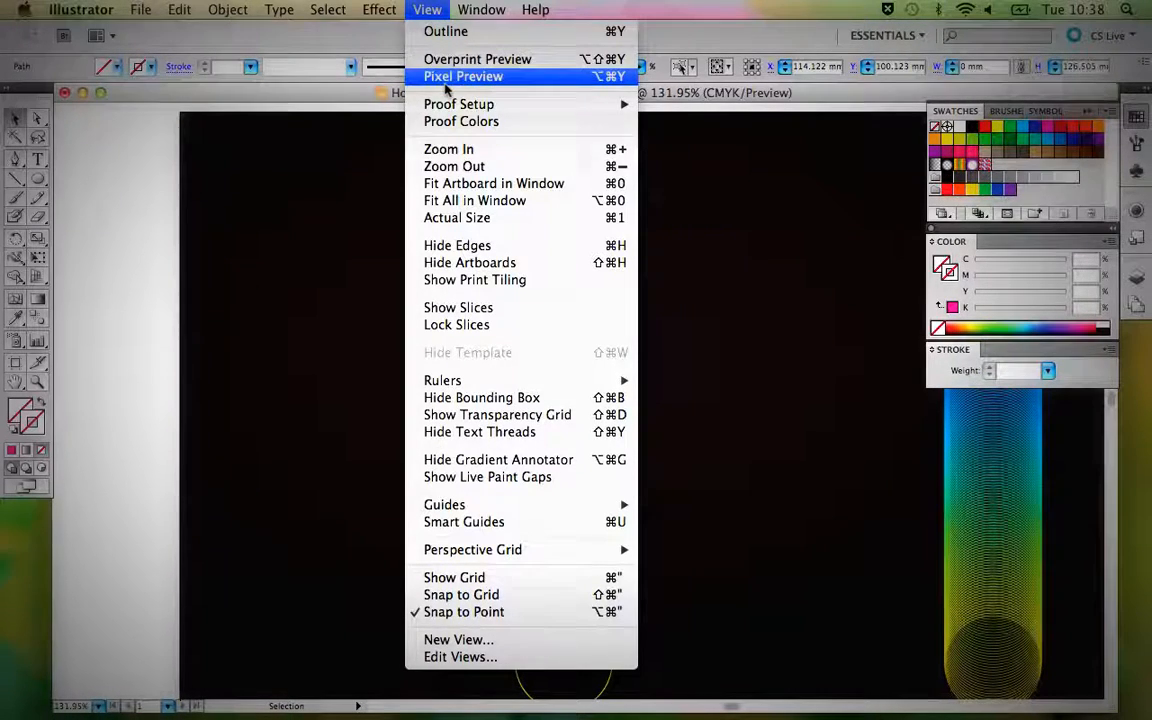
left_click(323, 193)
Delete the selected spine path in Outline view and return the artwork to Preview.
key("ctrl+y")
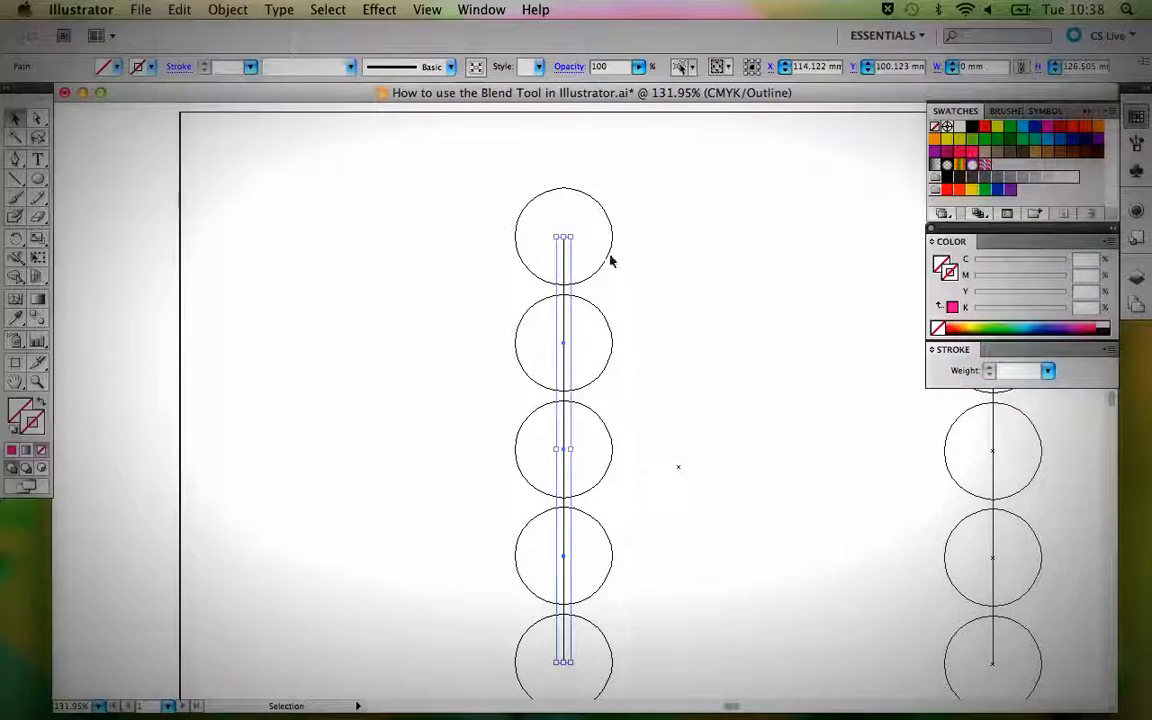
left_click(604, 258)
key("ctrl+y")
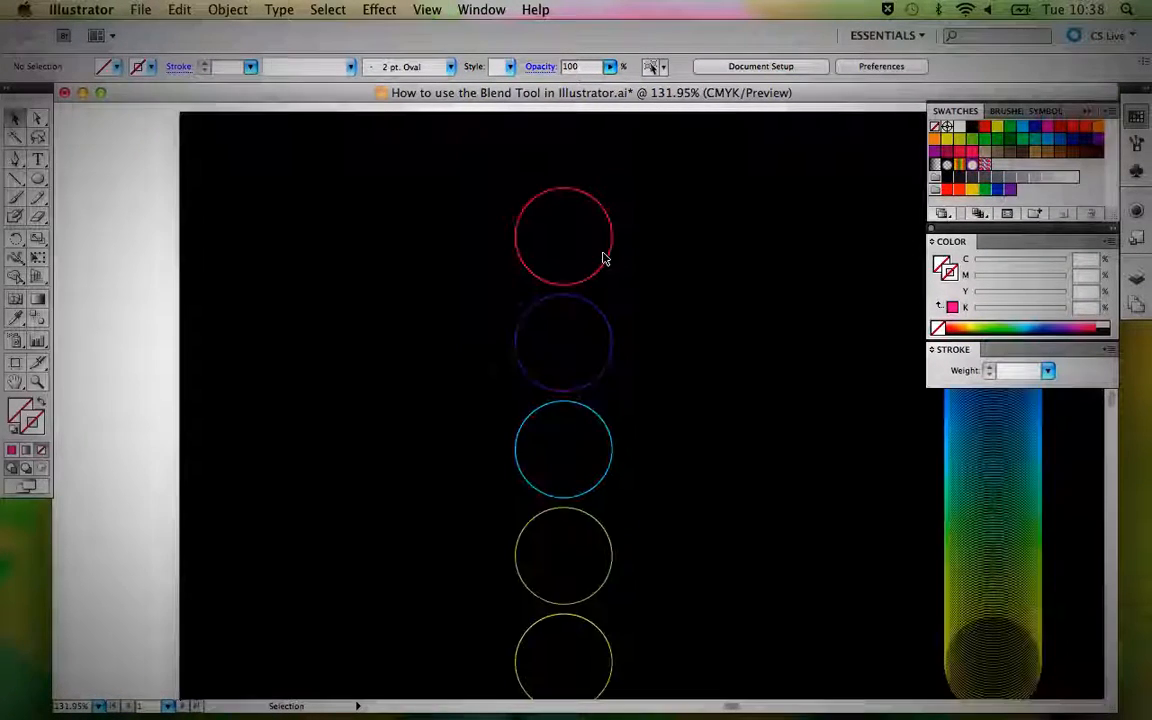
Select all five released circles together to check them as a group, and deselect them again.
left_click(608, 265)
left_click_drag(658, 347, 584, 288)
left_click_drag(400, 162, 545, 597)
left_click(556, 294)
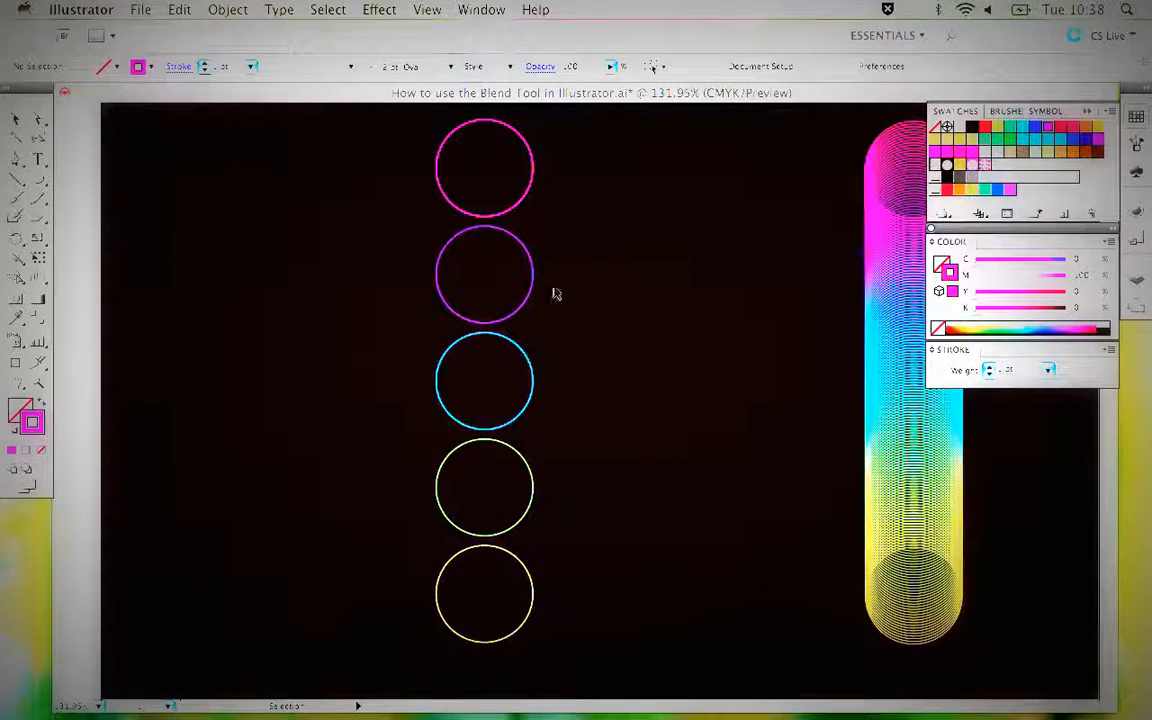
Select the five released circles one by one to examine their separate stroke colours, and leave them deselected.
left_click(514, 210)
left_click(511, 238)
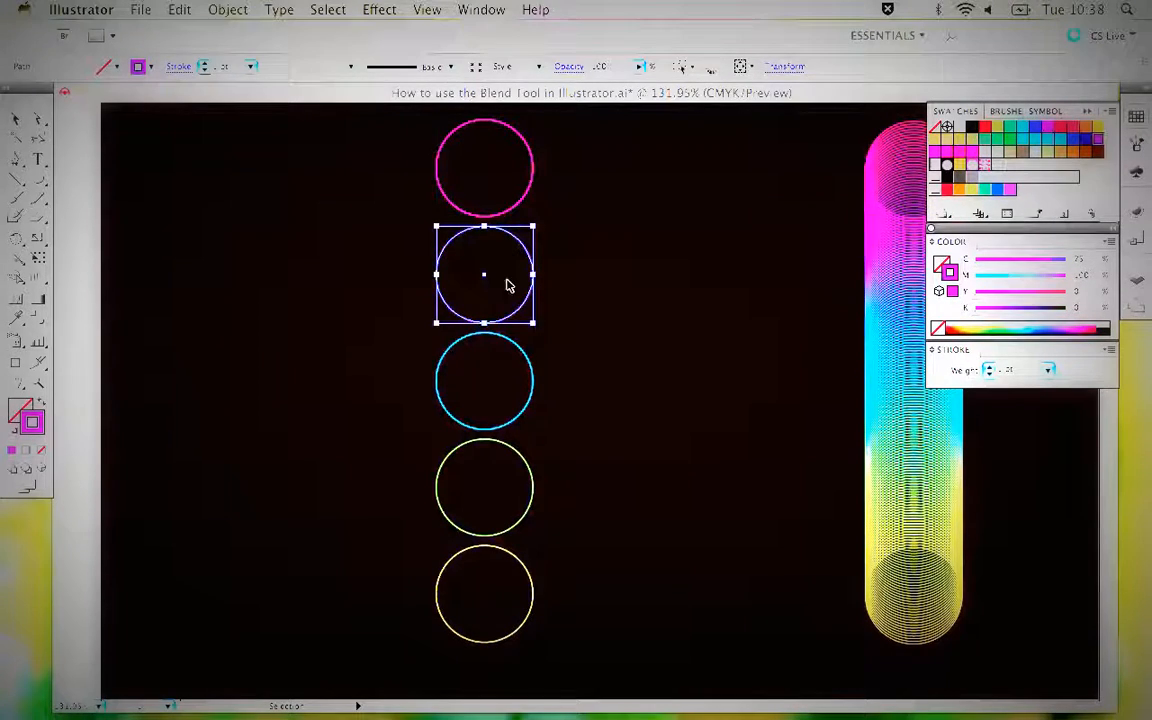
left_click(511, 341)
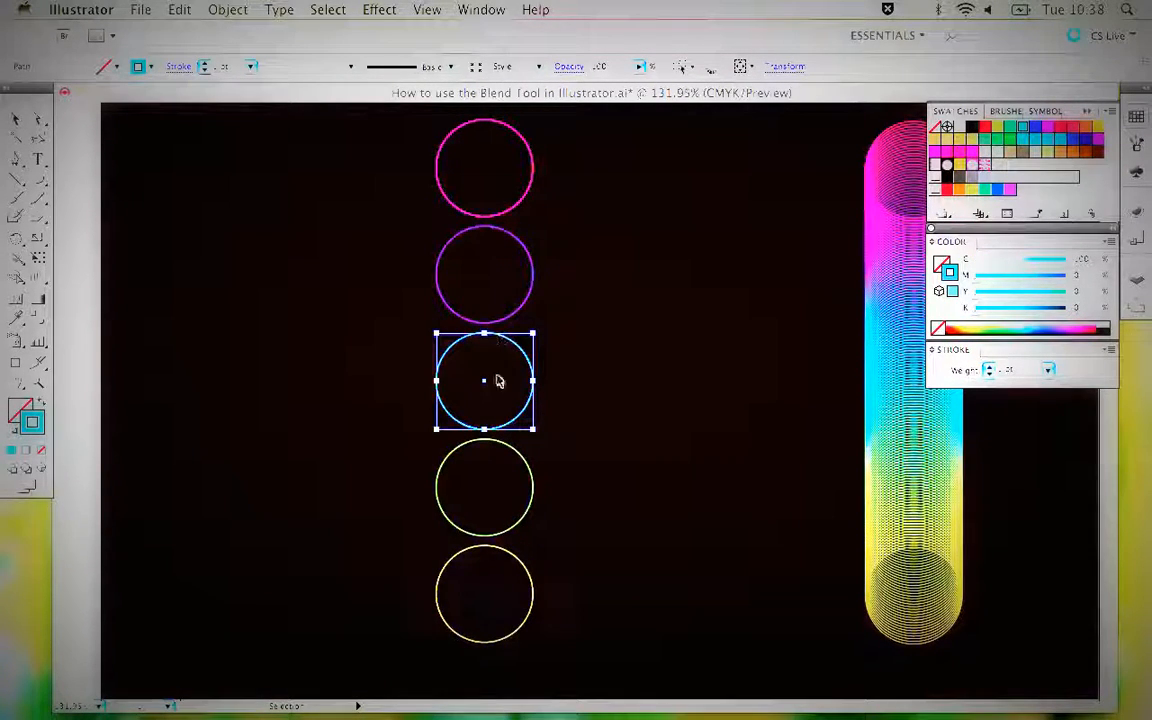
left_click(493, 216)
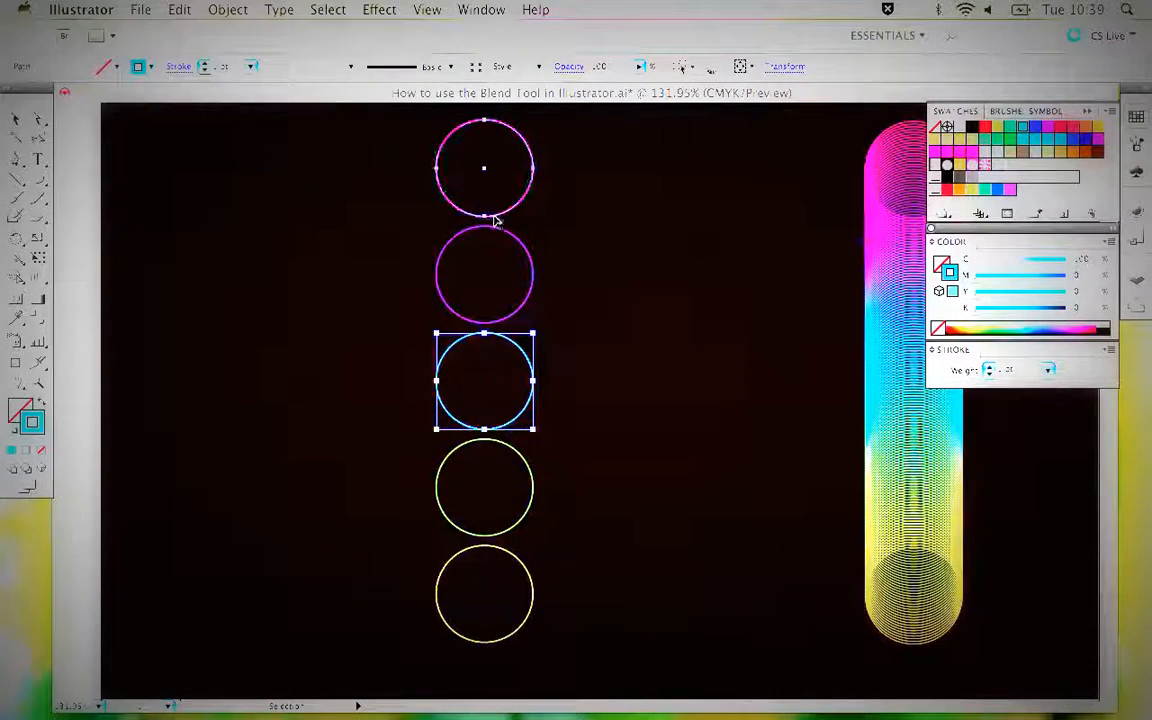
left_click(497, 234)
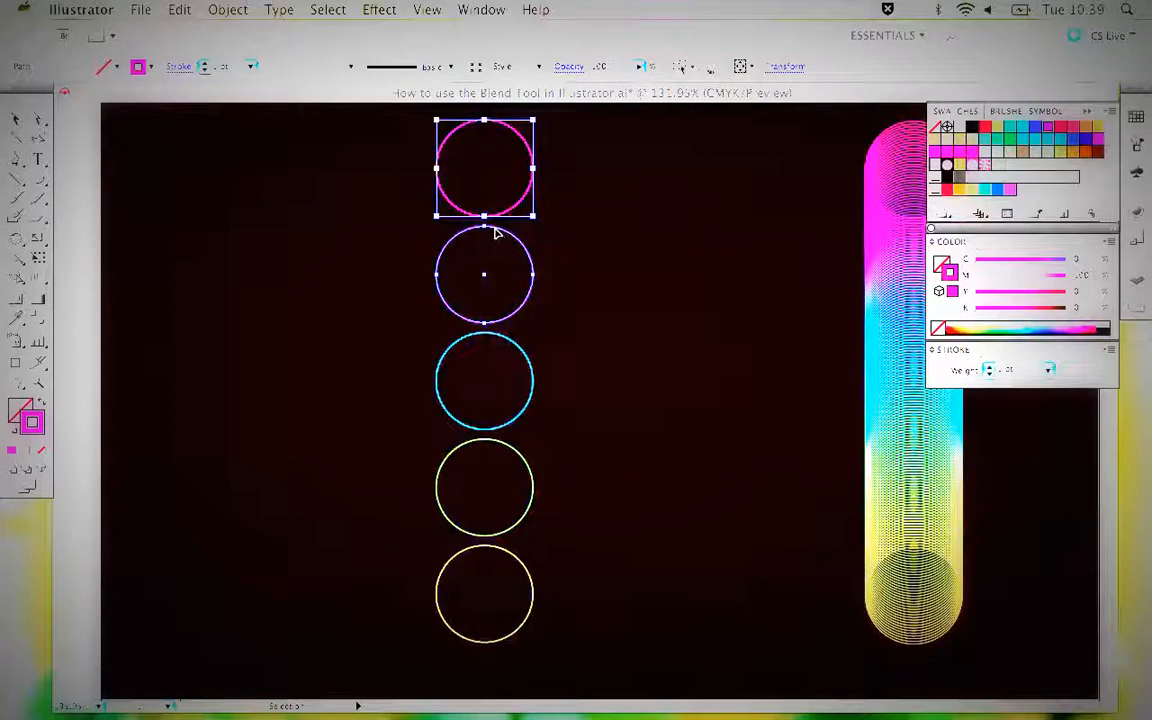
left_click(588, 237)
left_click(523, 208)
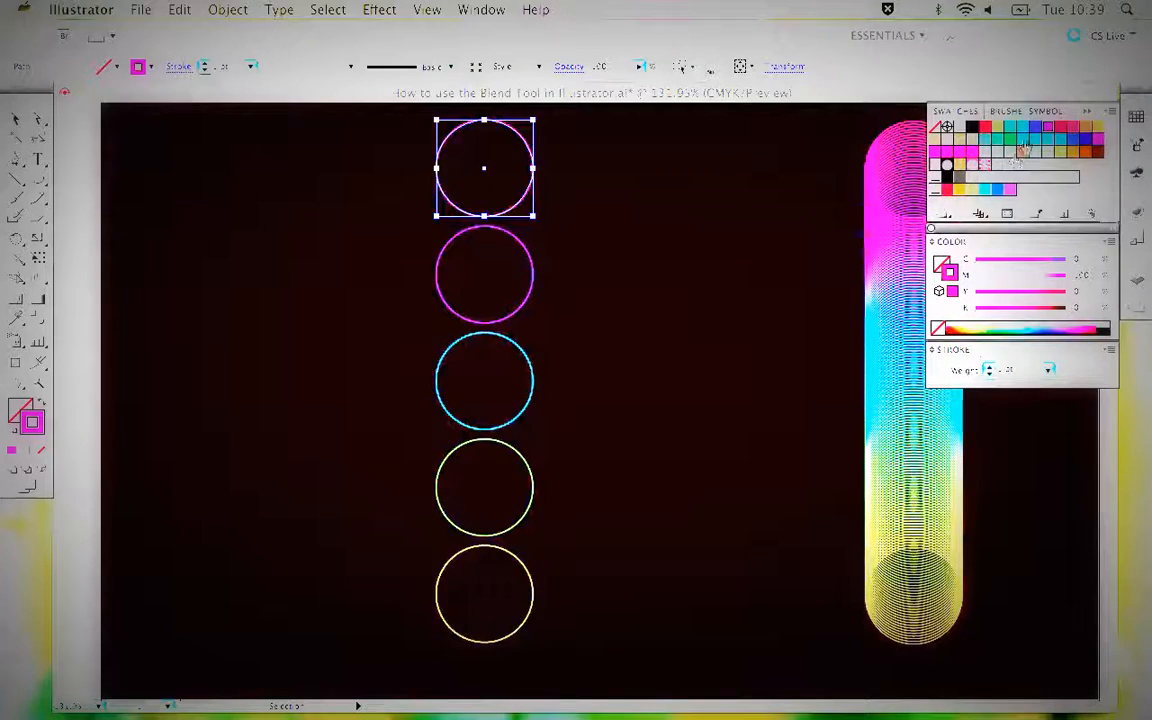
left_click(527, 258)
left_click(522, 343)
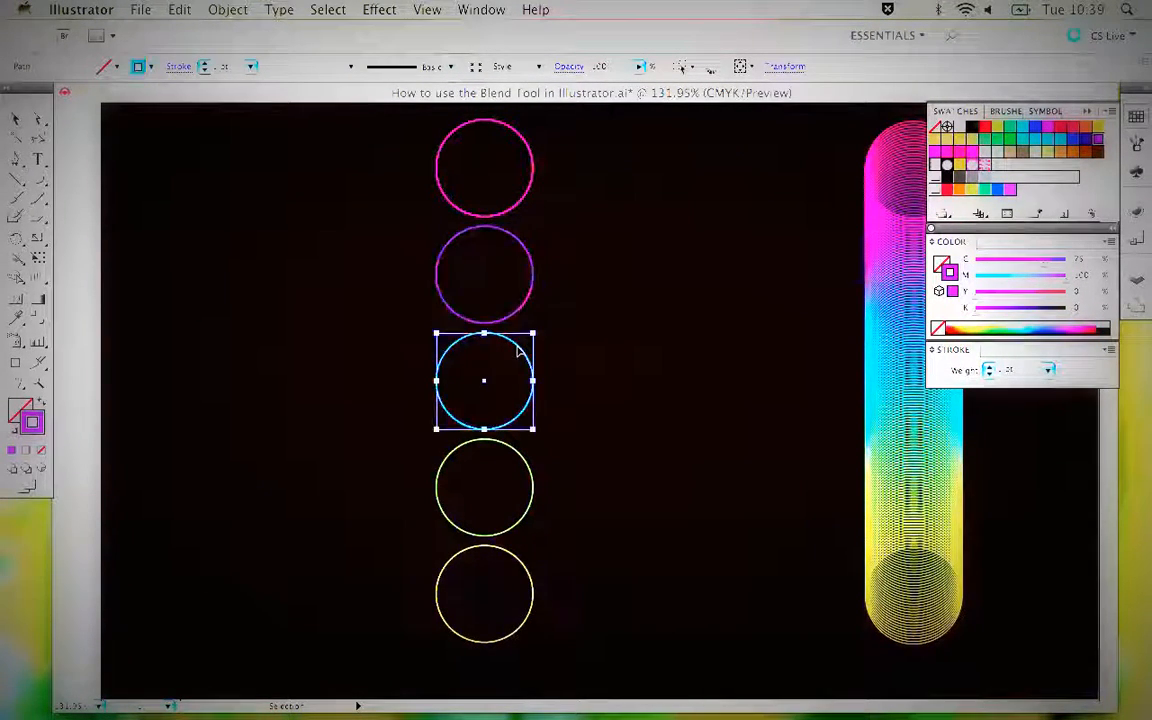
left_click(518, 455)
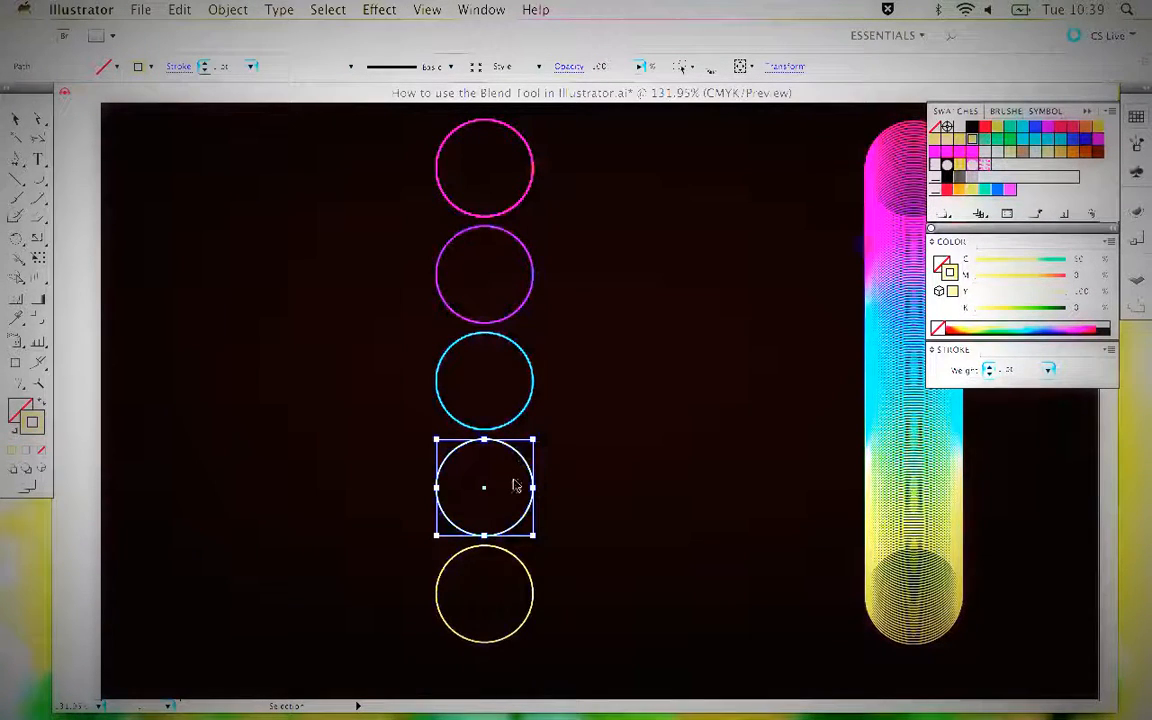
left_click(512, 553)
left_click(393, 224)
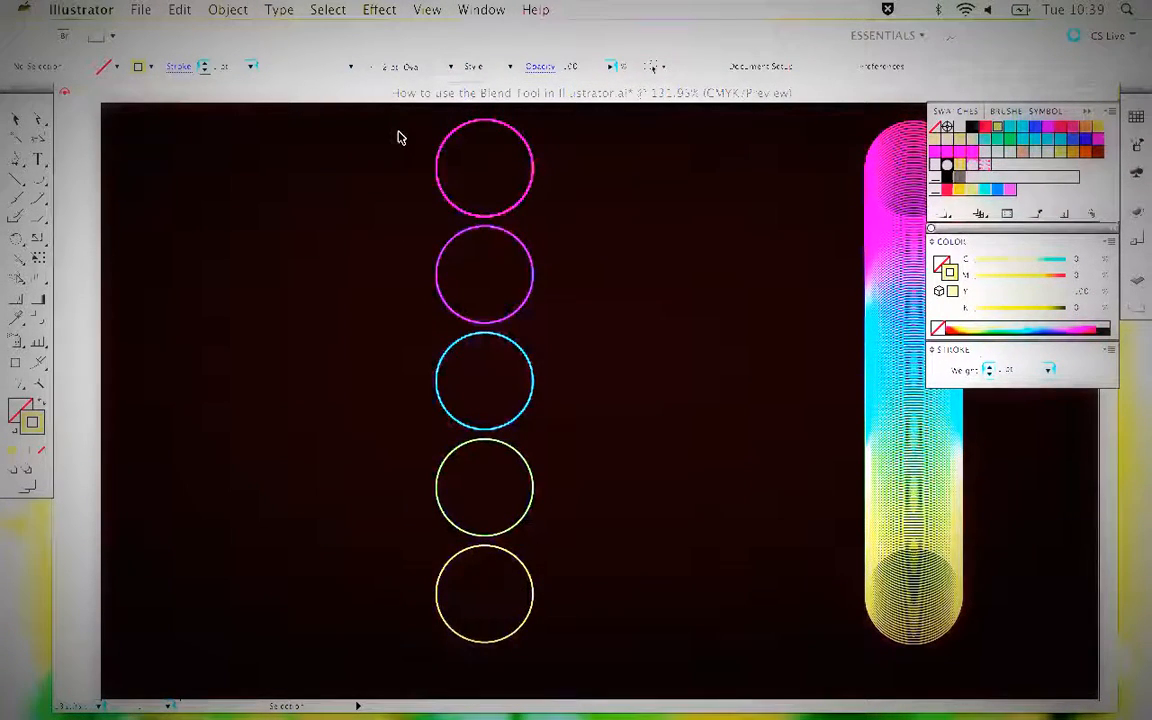
Select the five circles and blend them in order from the top one to the bottom one with the Blend tool.
left_click_drag(400, 131, 581, 584)
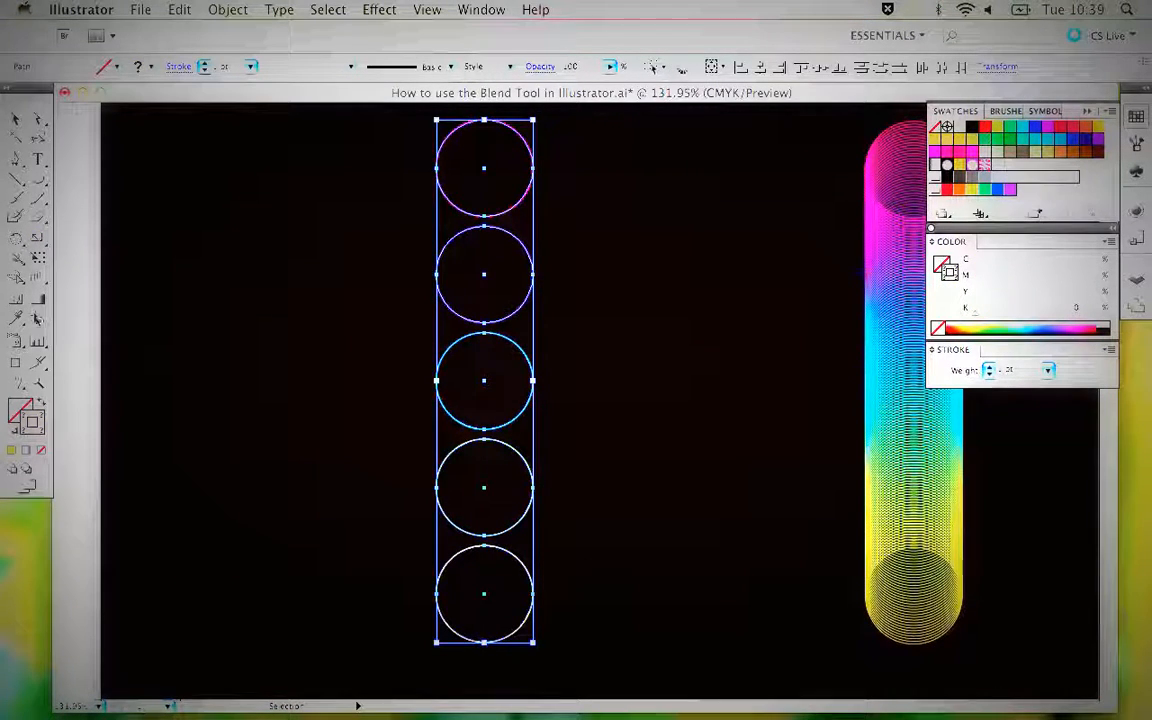
left_click(33, 292)
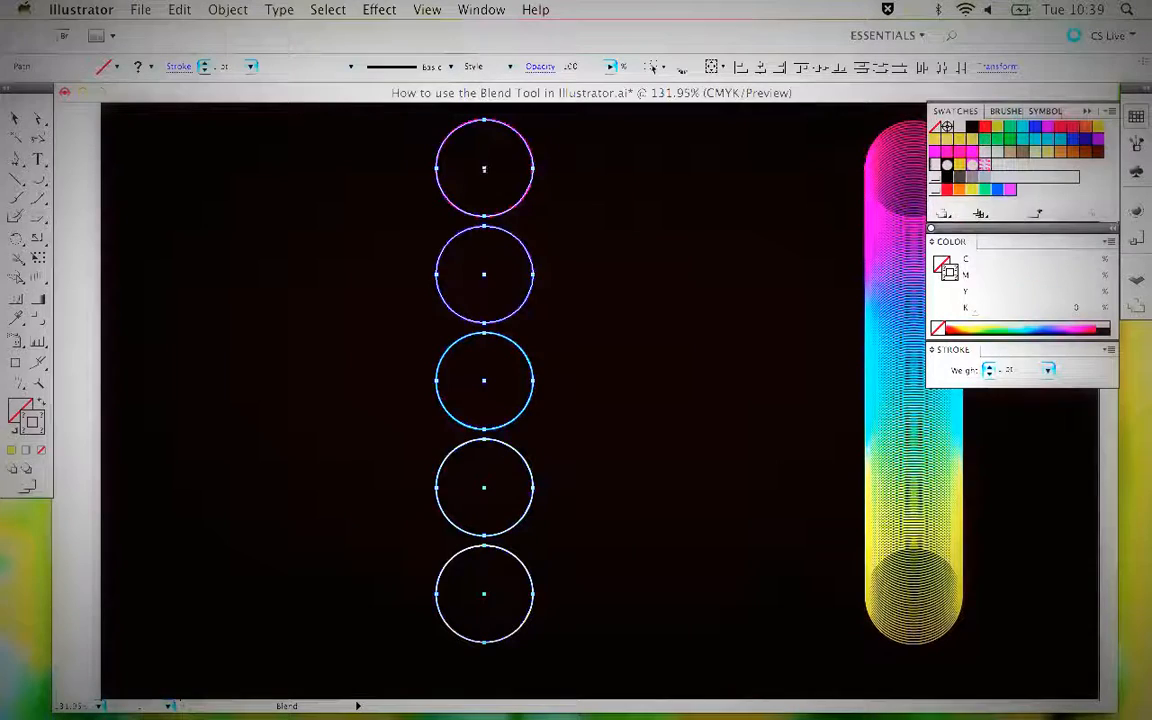
left_click(484, 275)
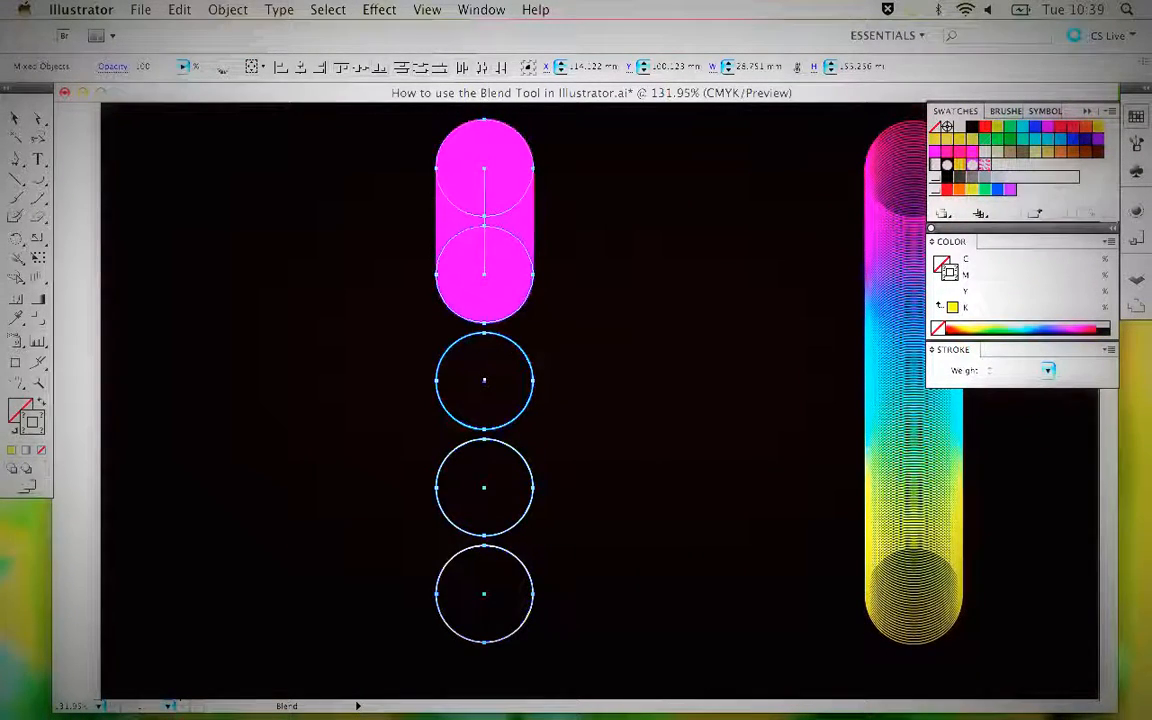
left_click(484, 381)
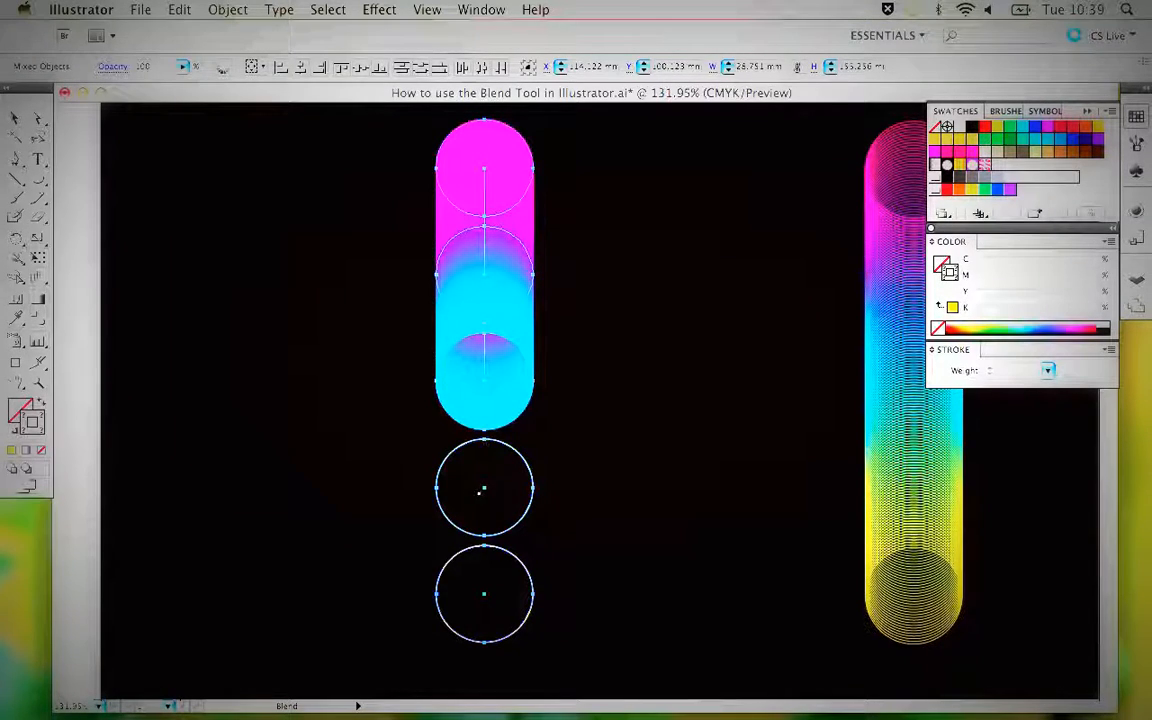
left_click(484, 487)
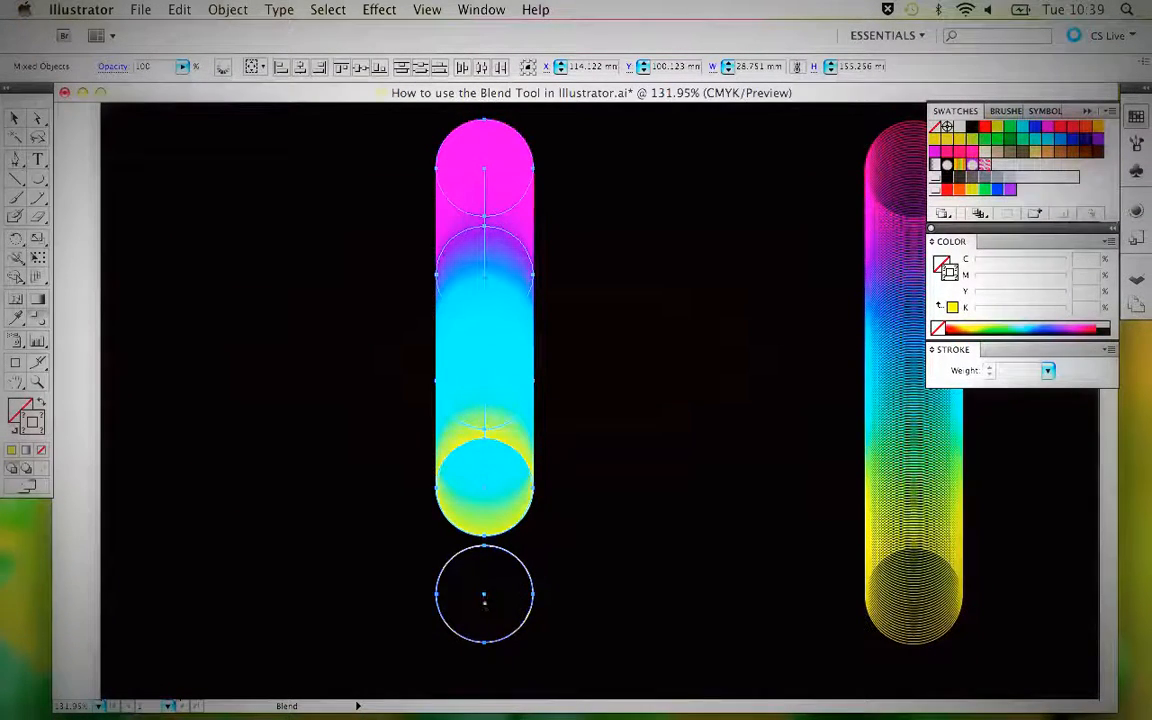
left_click(484, 593)
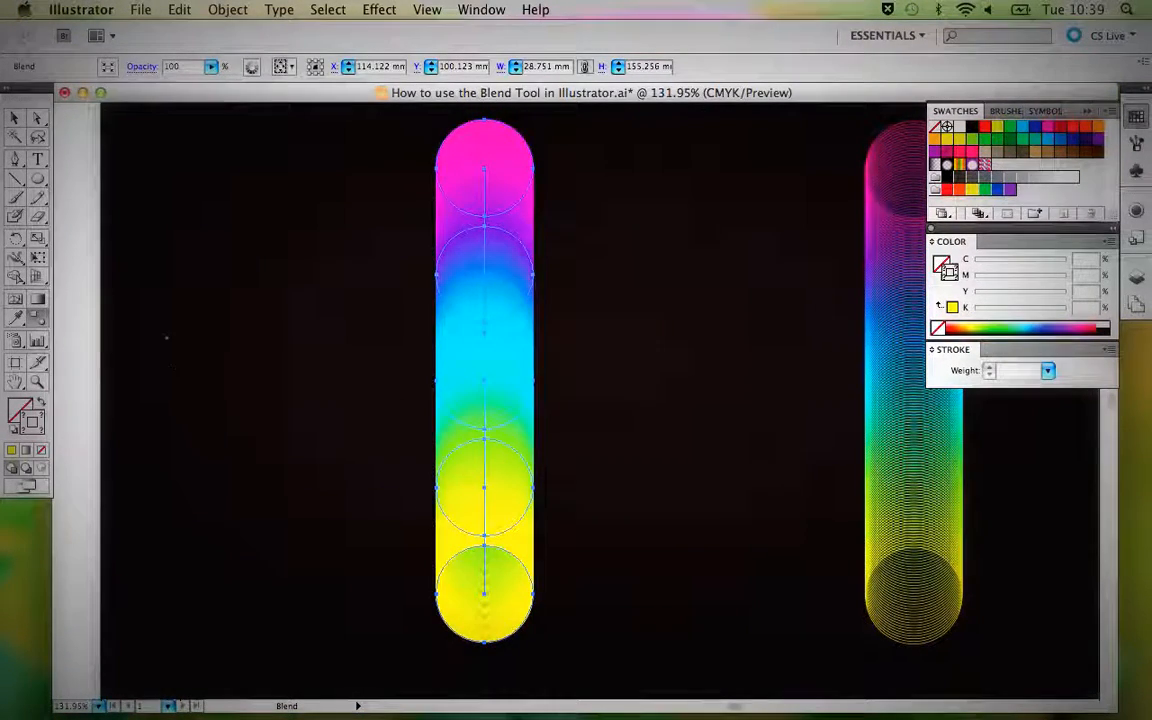
Set the new blend's spacing to Specified Steps with a value of 50, keeping the preview on.
double_click(37, 320)
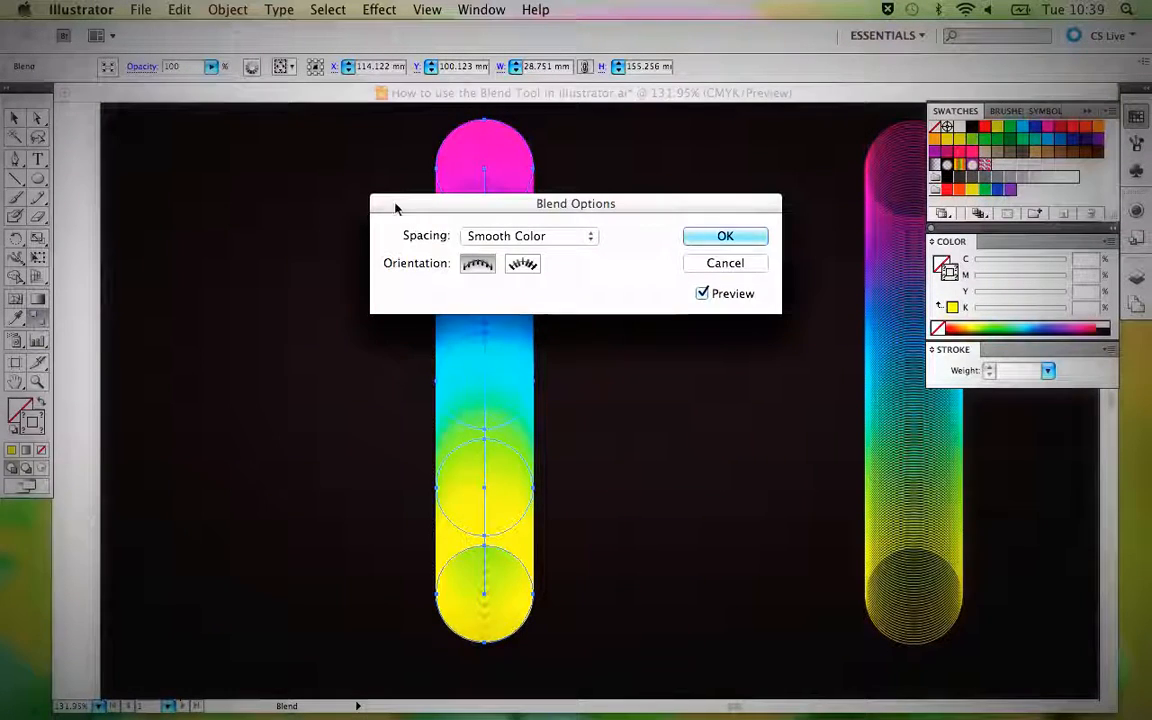
left_click_drag(494, 198, 688, 91)
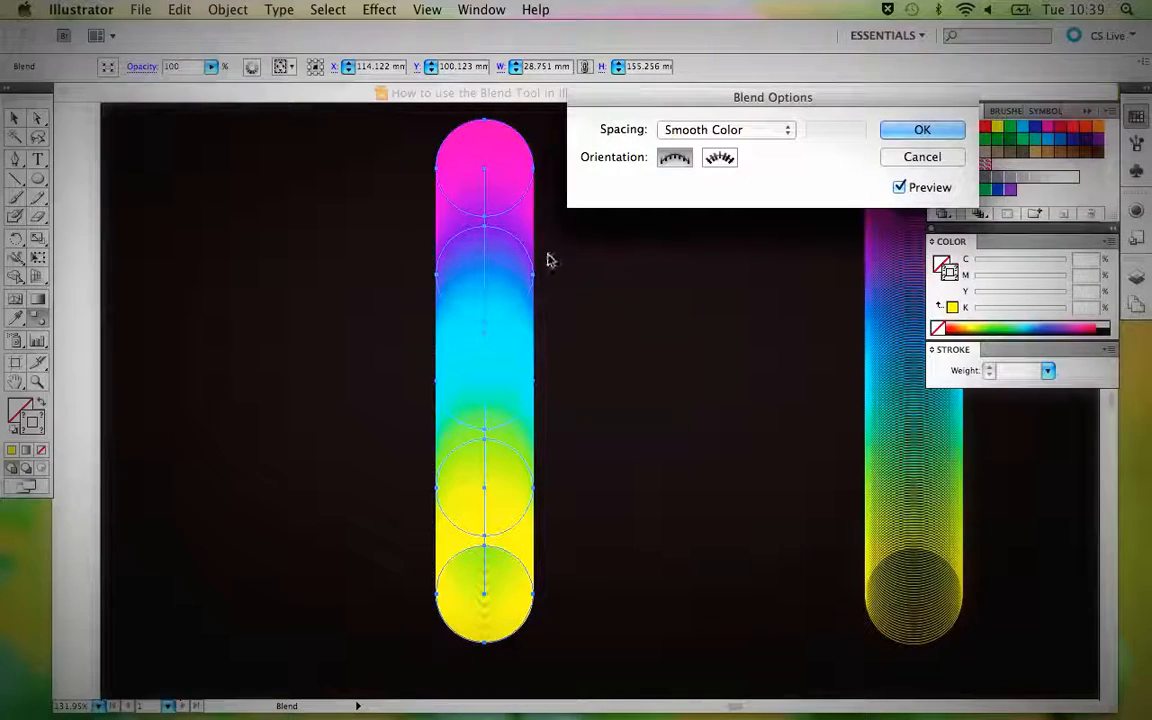
left_click(756, 131)
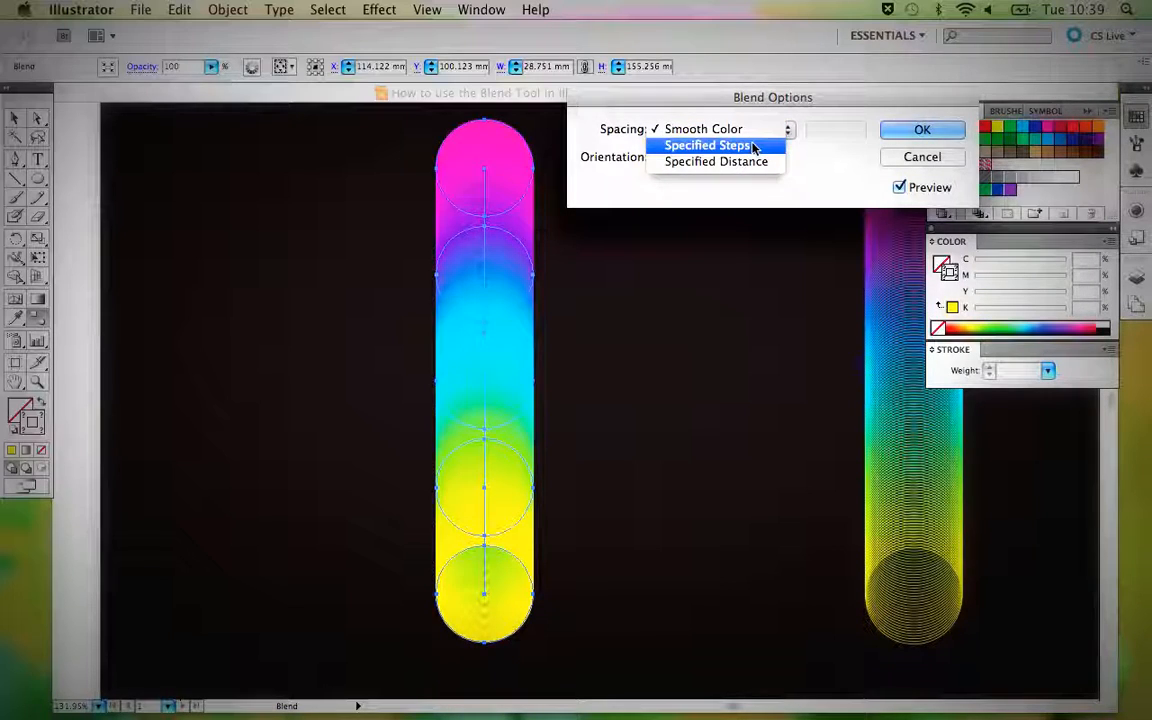
left_click(754, 147)
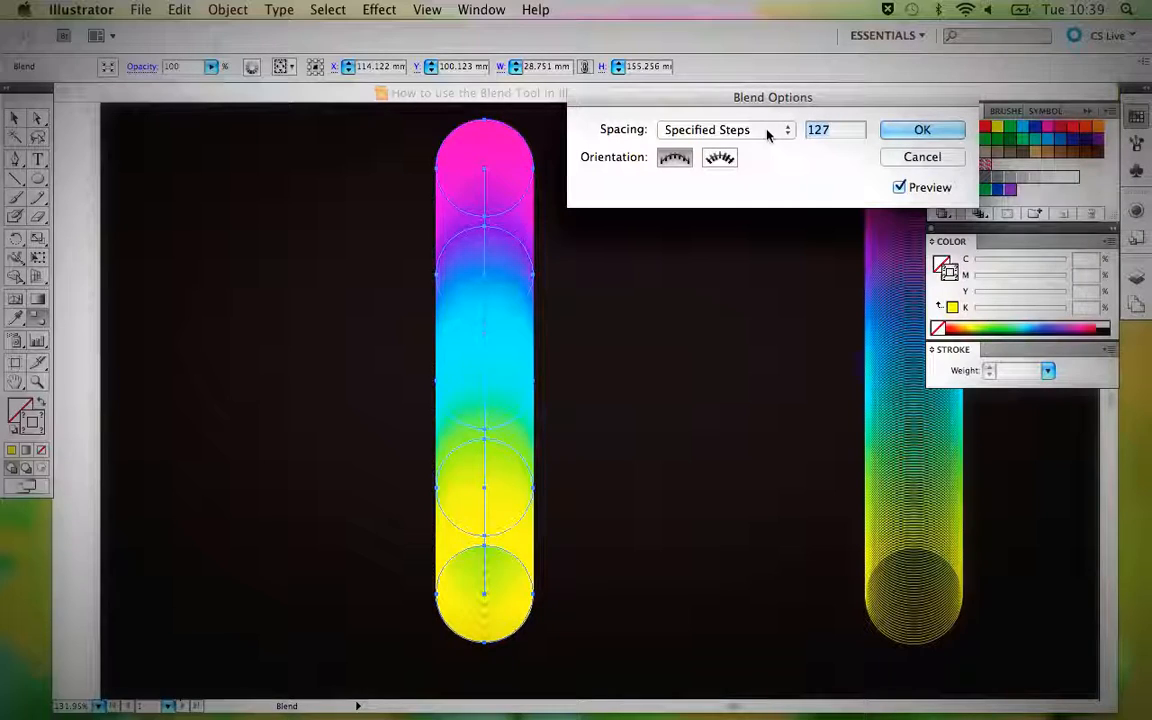
type("50")
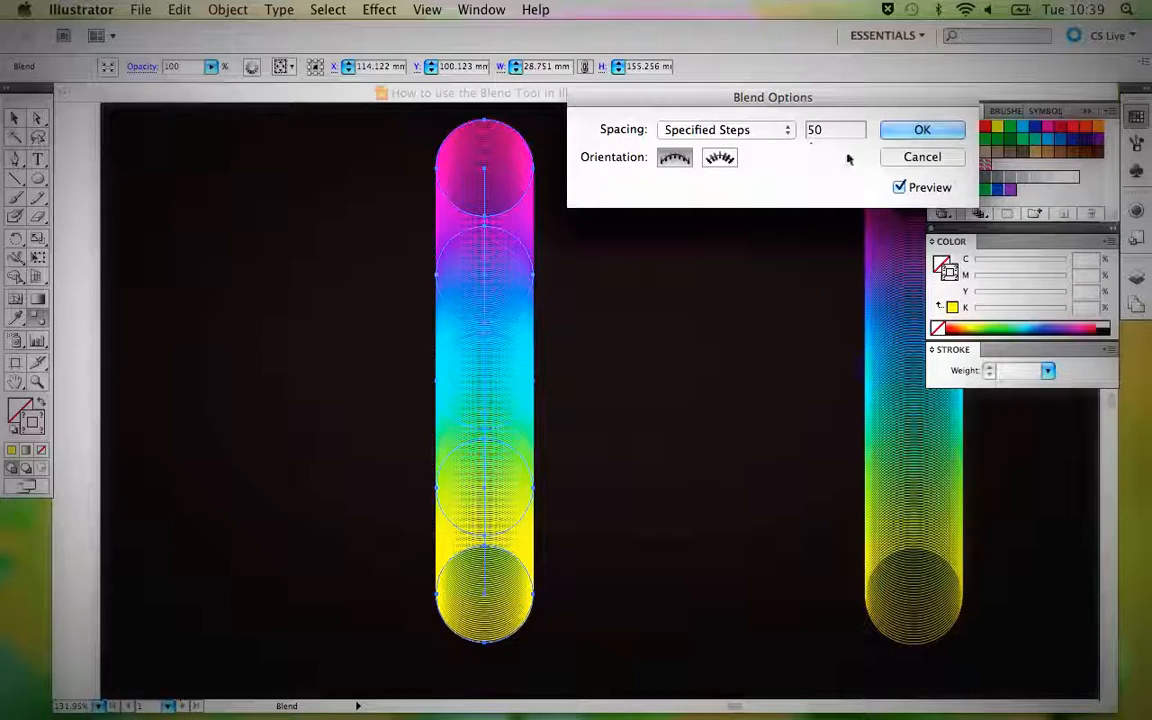
left_click(919, 132)
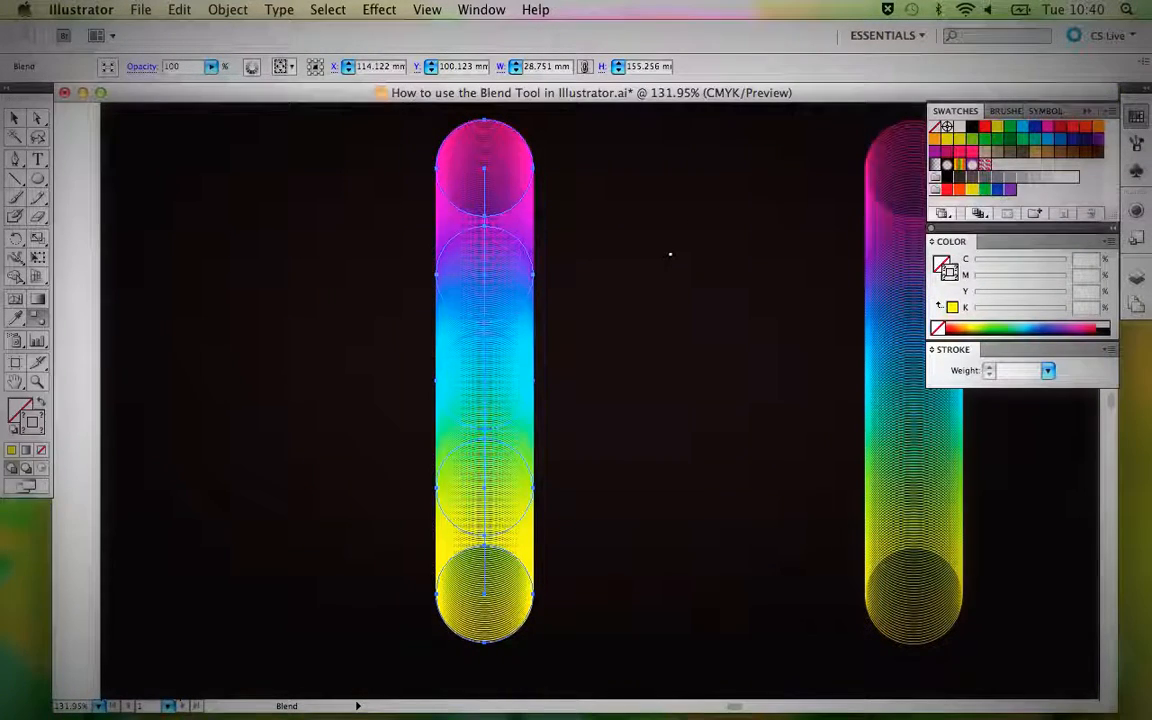
Move the right blend off the black background onto the white canvas and shift the new blend to the background's right edge.
key("v")
left_click(671, 257)
key("super+1")
key("super+minus")
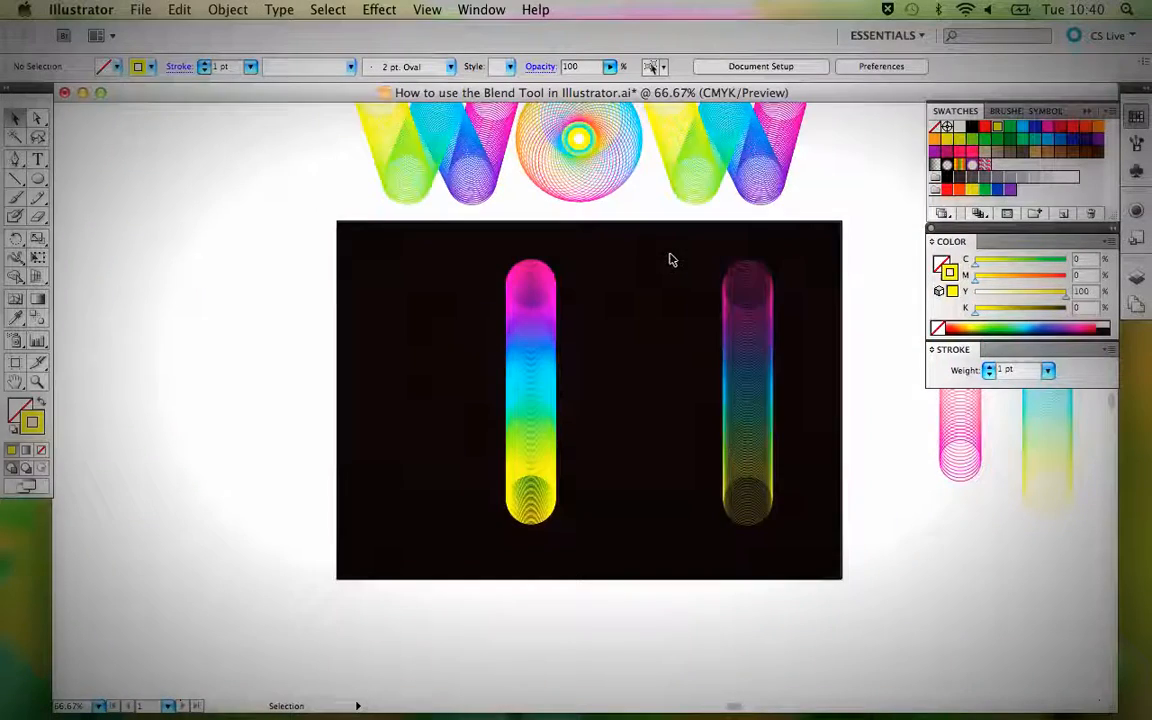
left_click_drag(740, 334, 627, 391)
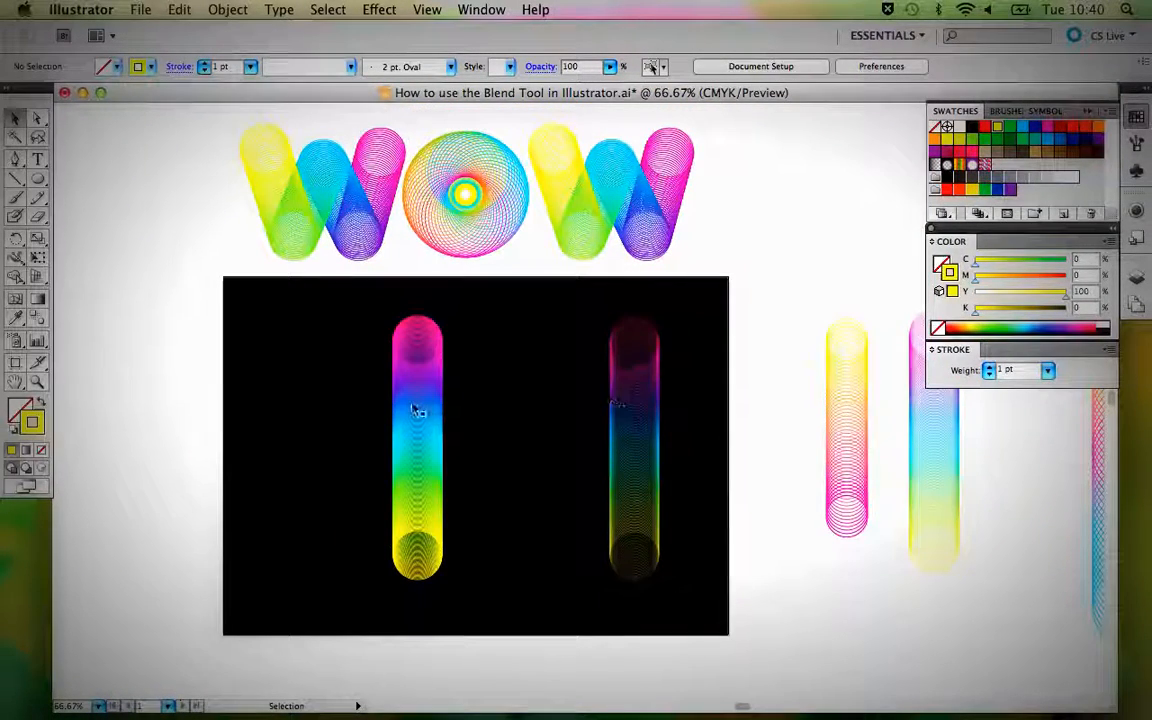
left_click_drag(638, 434, 789, 424)
left_click_drag(430, 428, 700, 433)
left_click(532, 404)
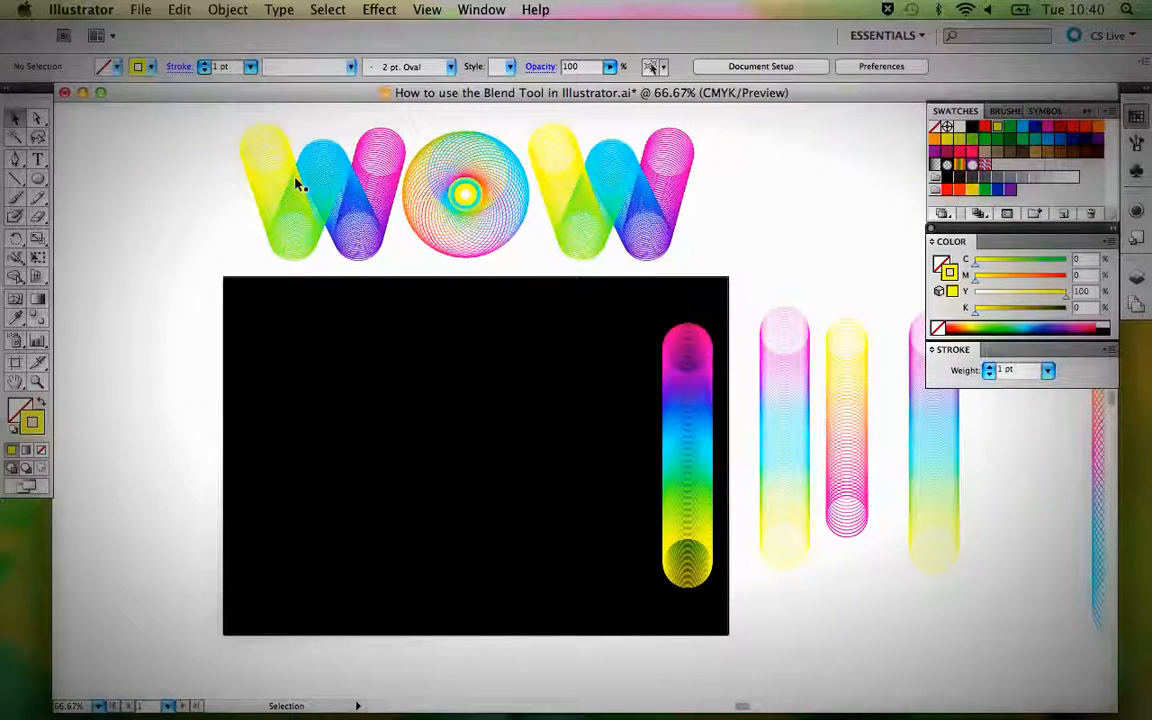
Draw an open W-shaped zigzag path with five anchor points on the left half of the black background using the Pen tool.
left_click(16, 162)
left_click_drag(16, 162, 72, 162)
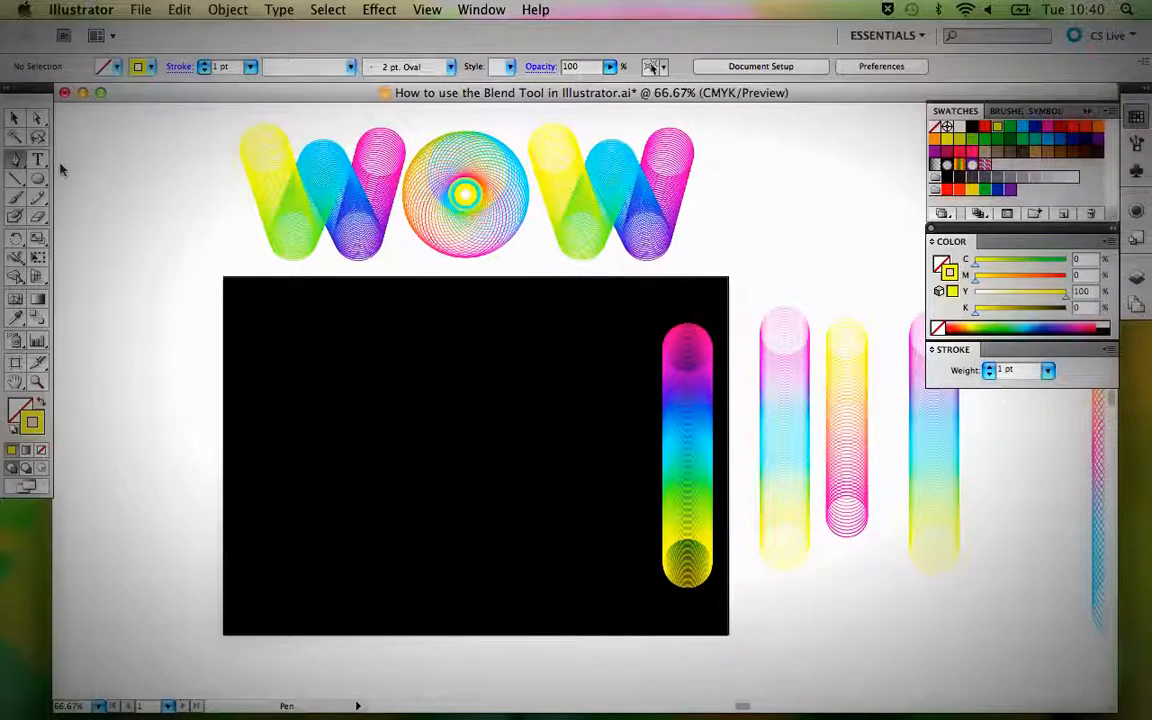
left_click(271, 387)
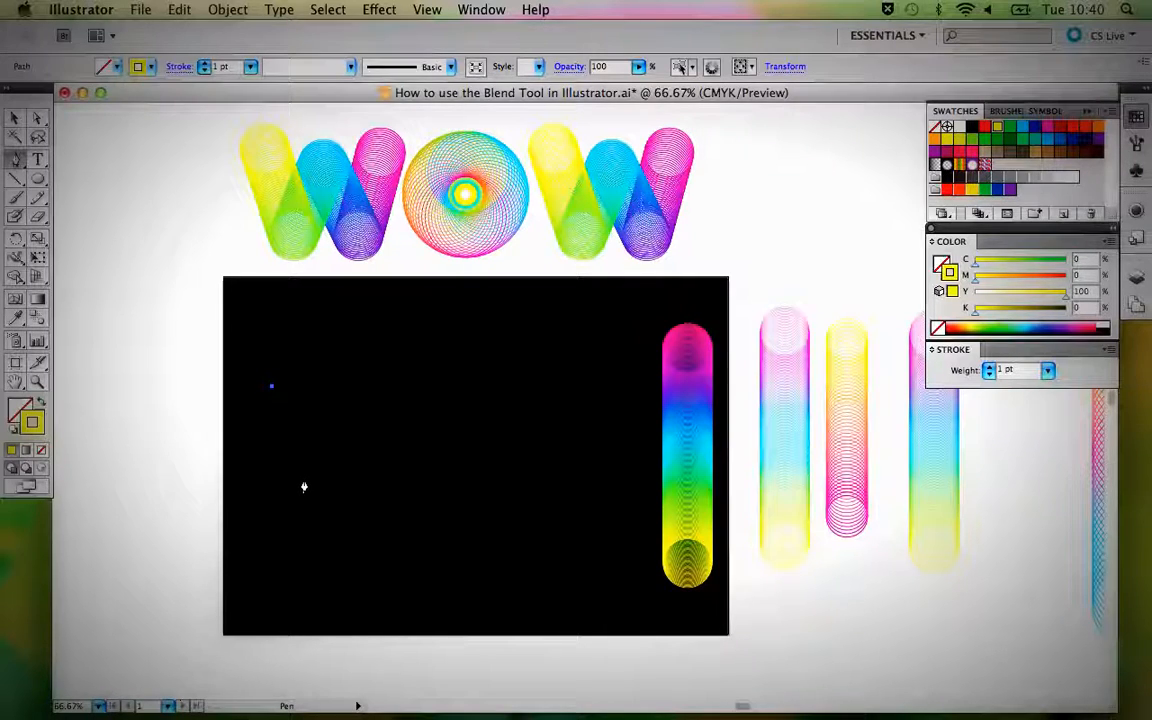
left_click(303, 480)
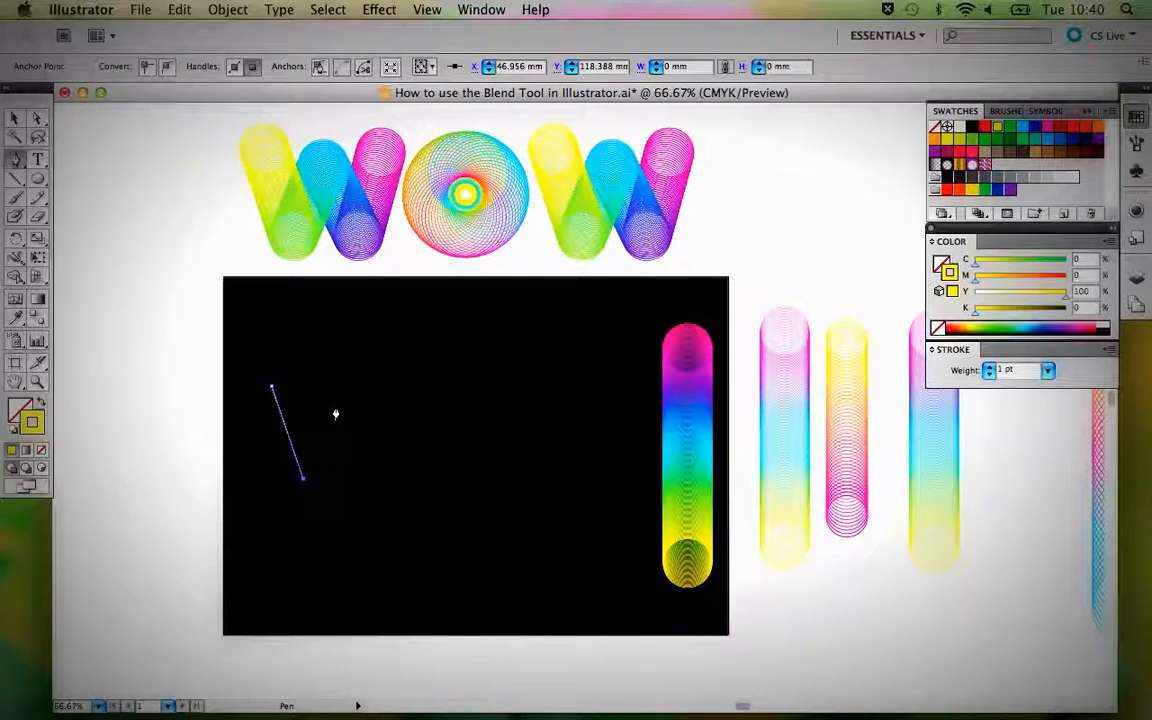
left_click(372, 481)
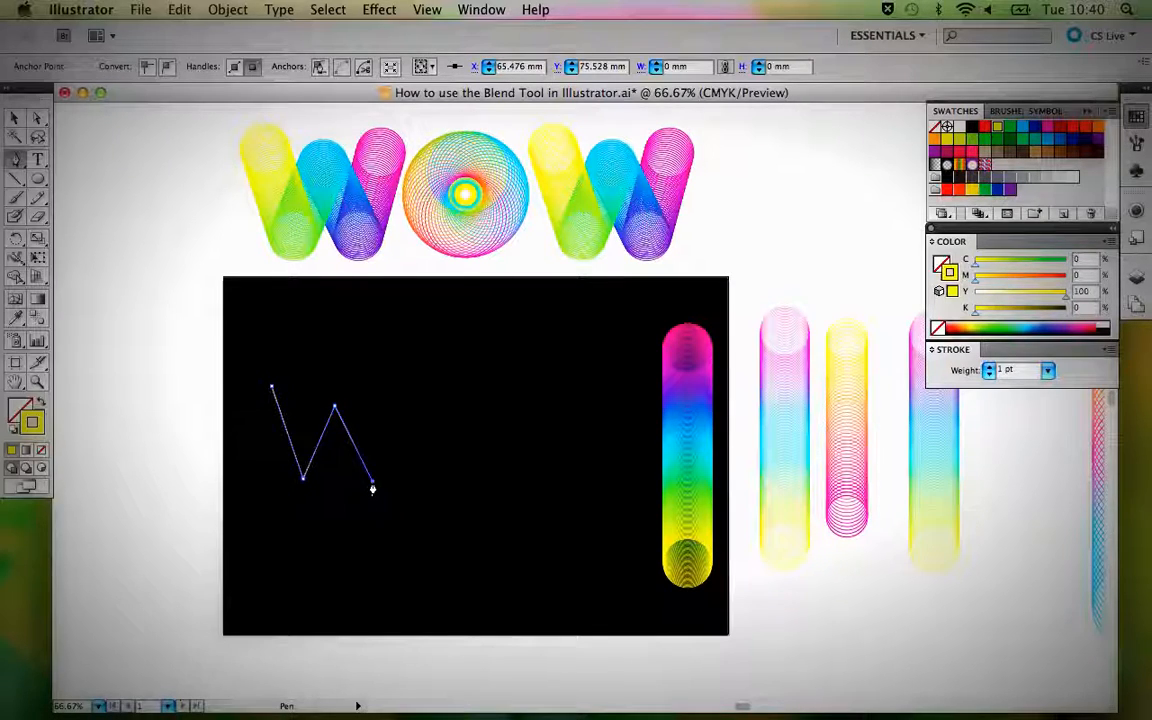
left_click(404, 388)
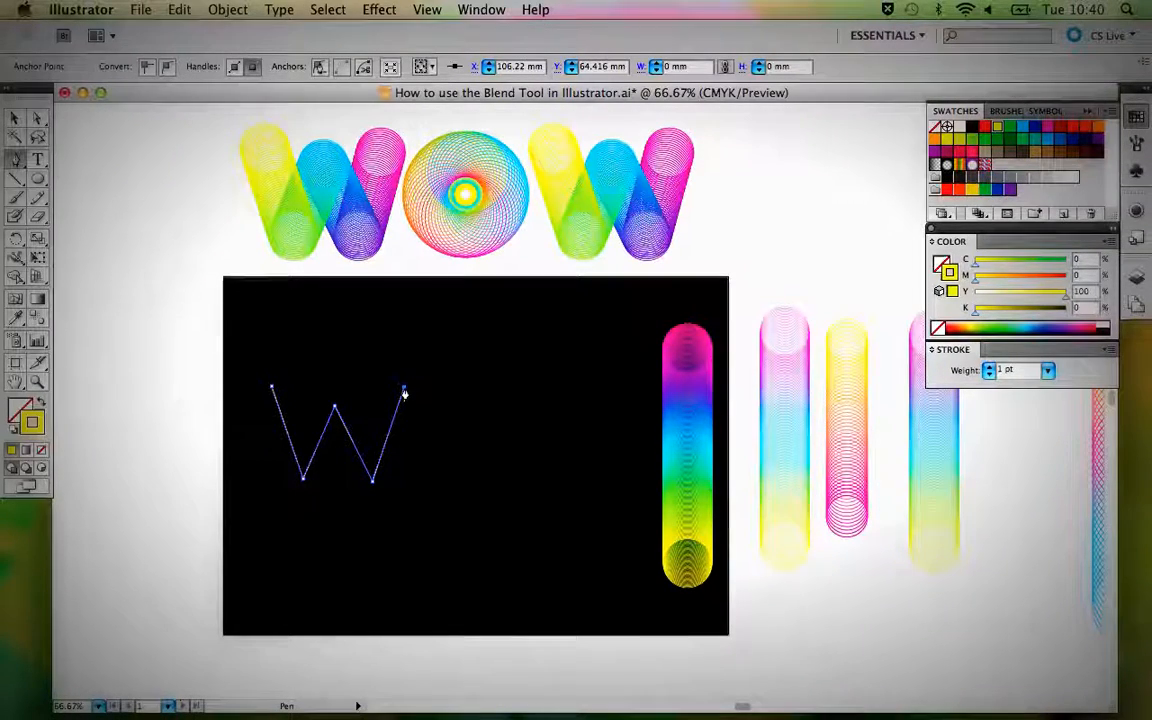
Turn on Smart Guides and move the W path's right-hand lower anchor slightly up and to the left.
left_click(424, 9)
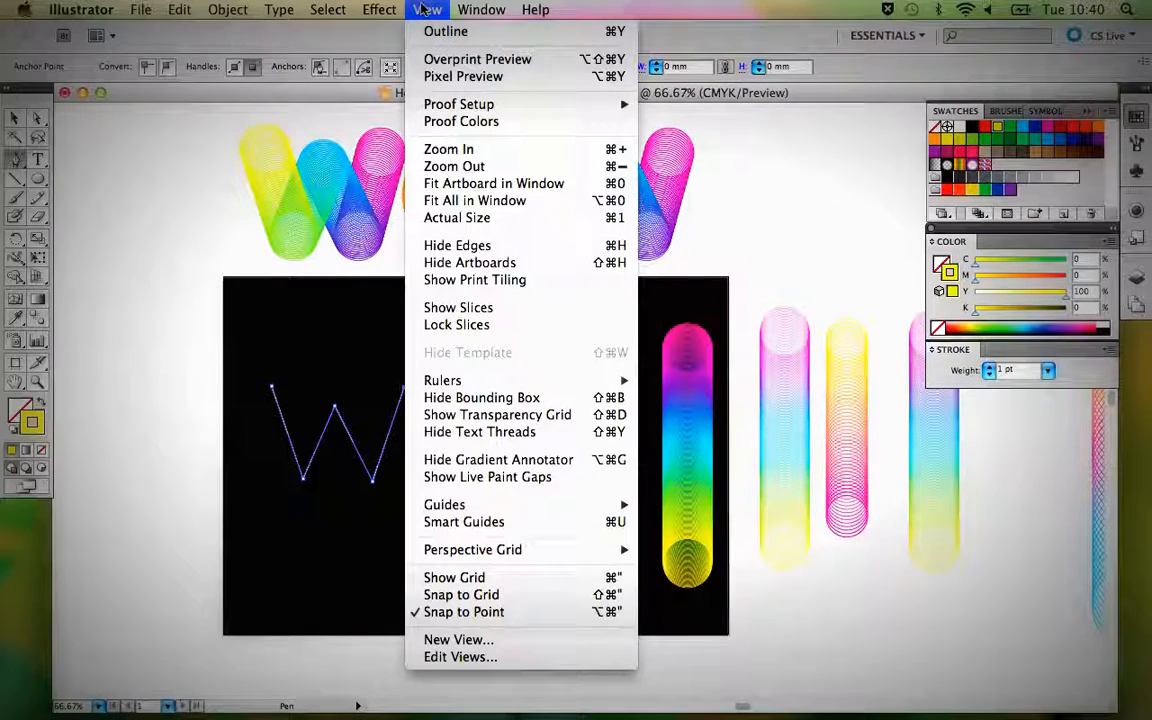
left_click(495, 522)
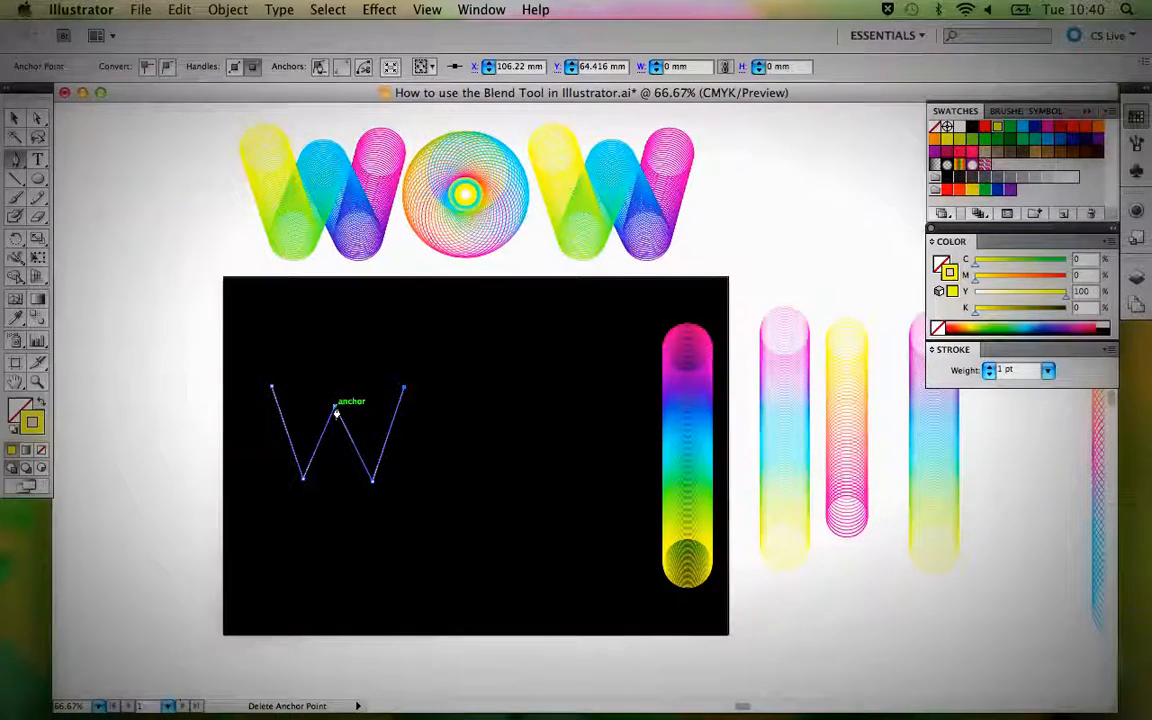
key("a")
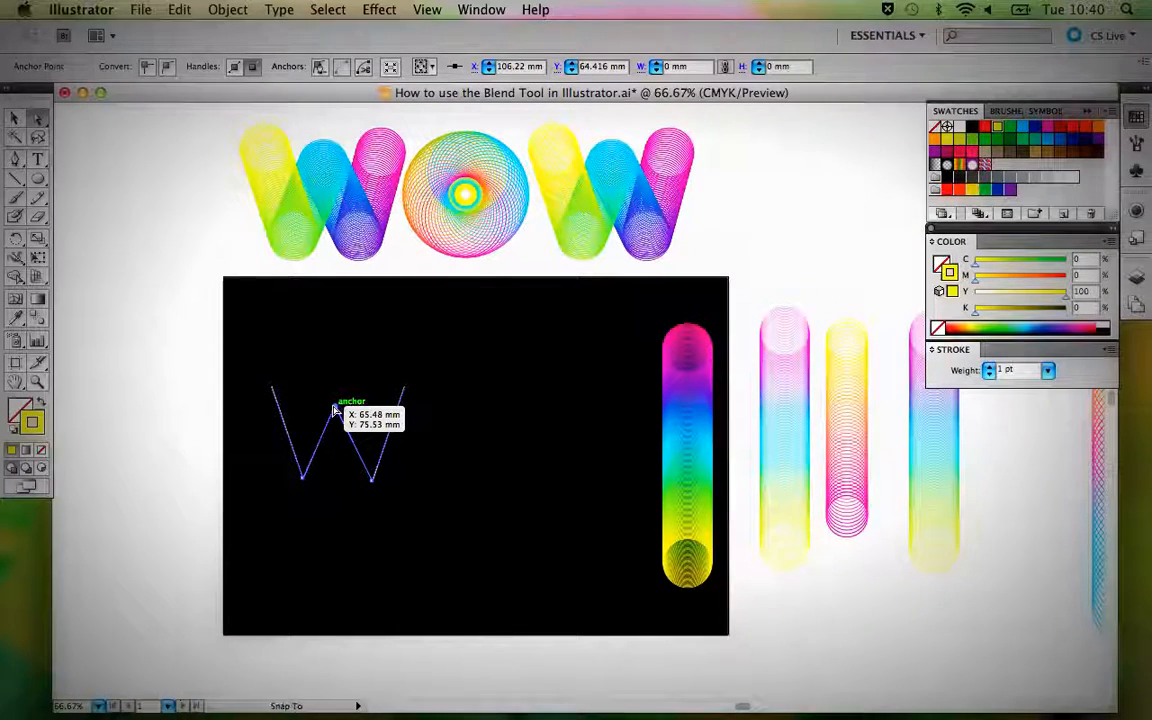
left_click(334, 407)
left_click_drag(373, 482, 371, 476)
left_click(440, 474)
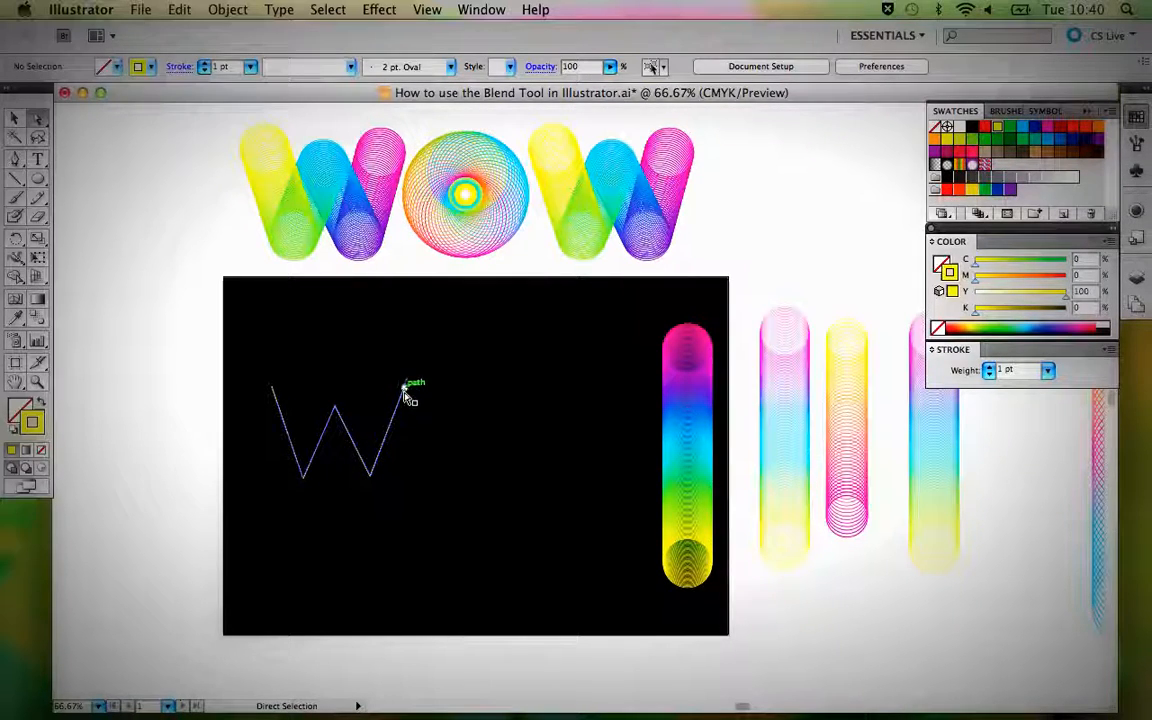
Pull the W path's right end anchor inward and adjust the two lower anchors so they sit level with each other.
left_click_drag(402, 389, 397, 388)
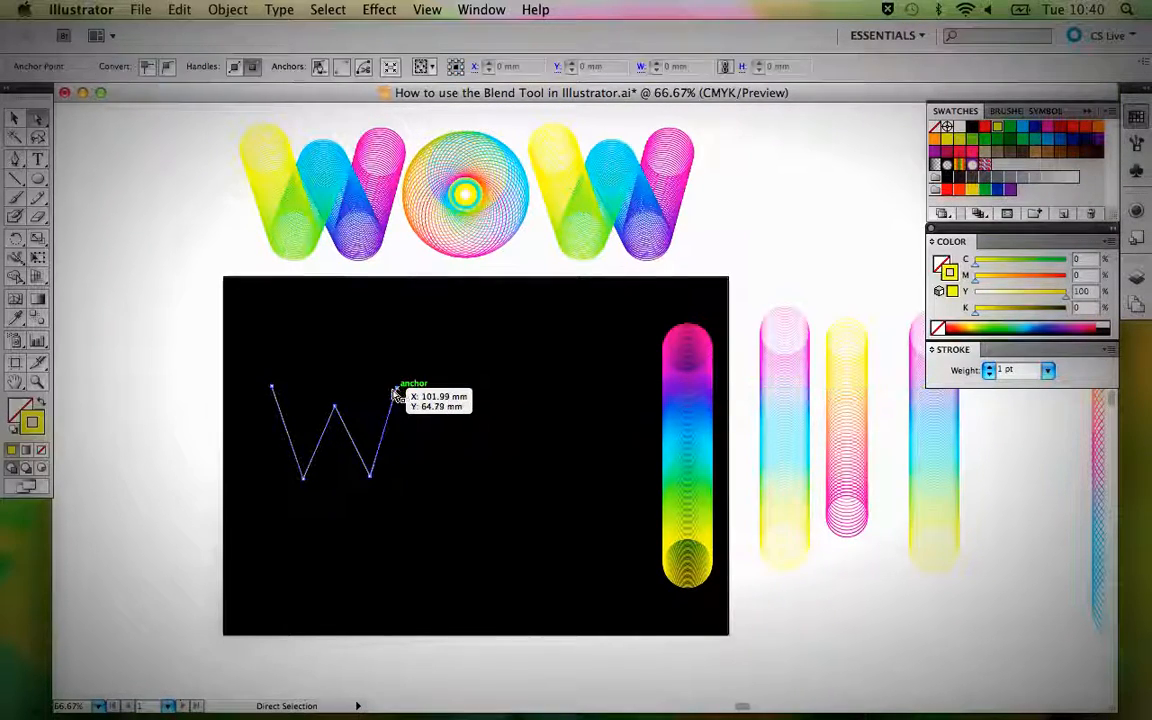
left_click(424, 458)
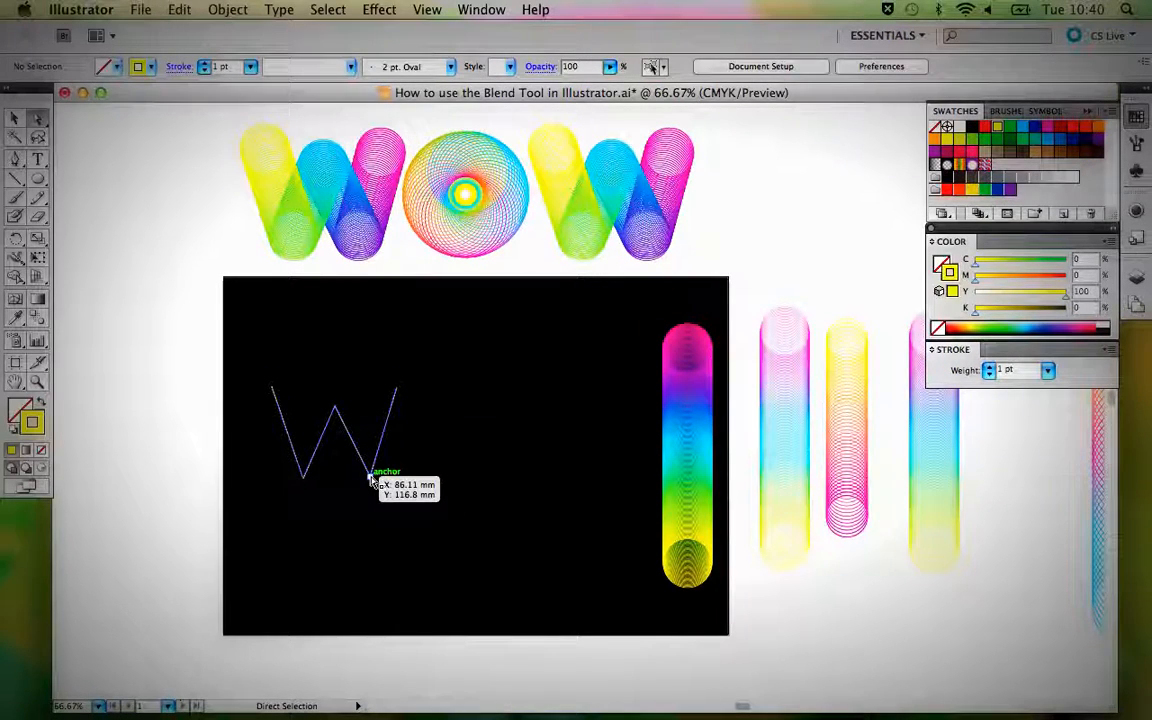
left_click_drag(374, 480, 376, 478)
left_click(458, 450)
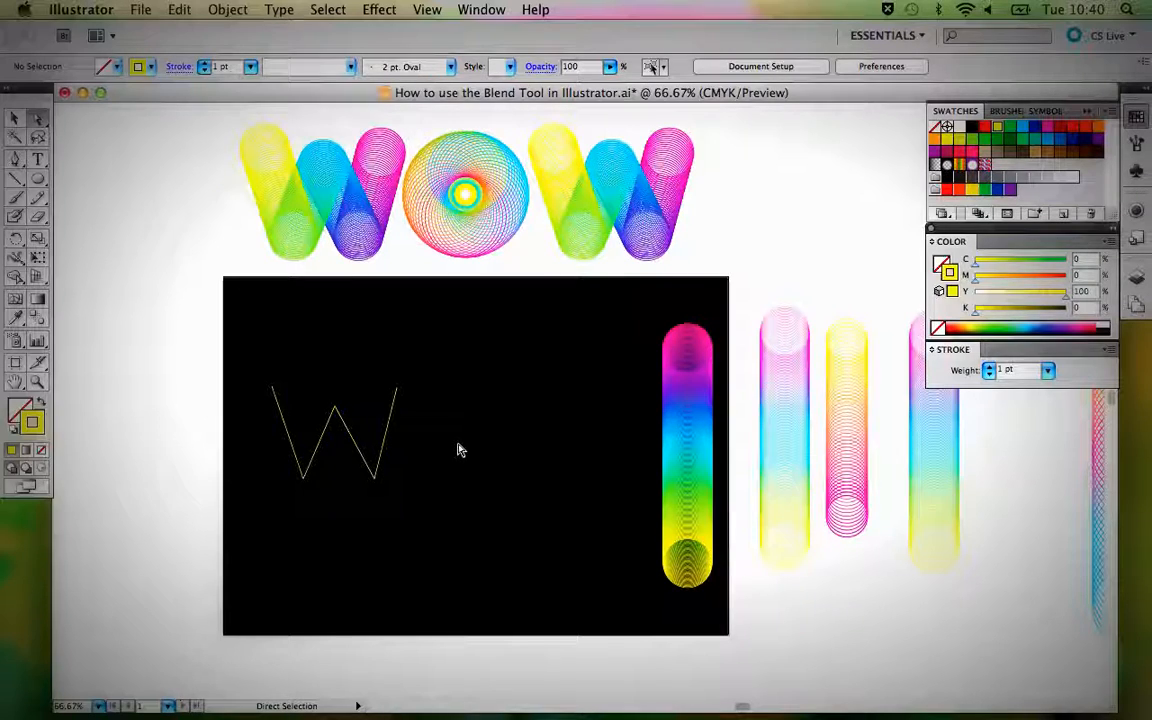
left_click_drag(303, 478, 306, 479)
left_click_drag(376, 479, 376, 482)
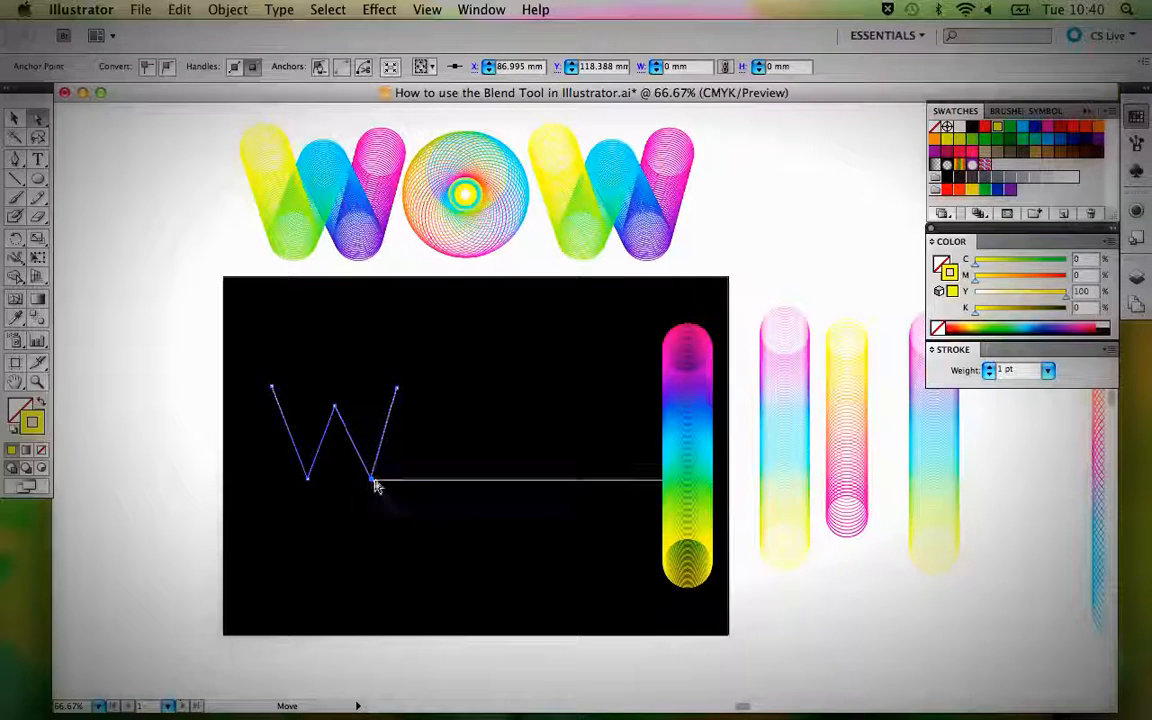
left_click(437, 455)
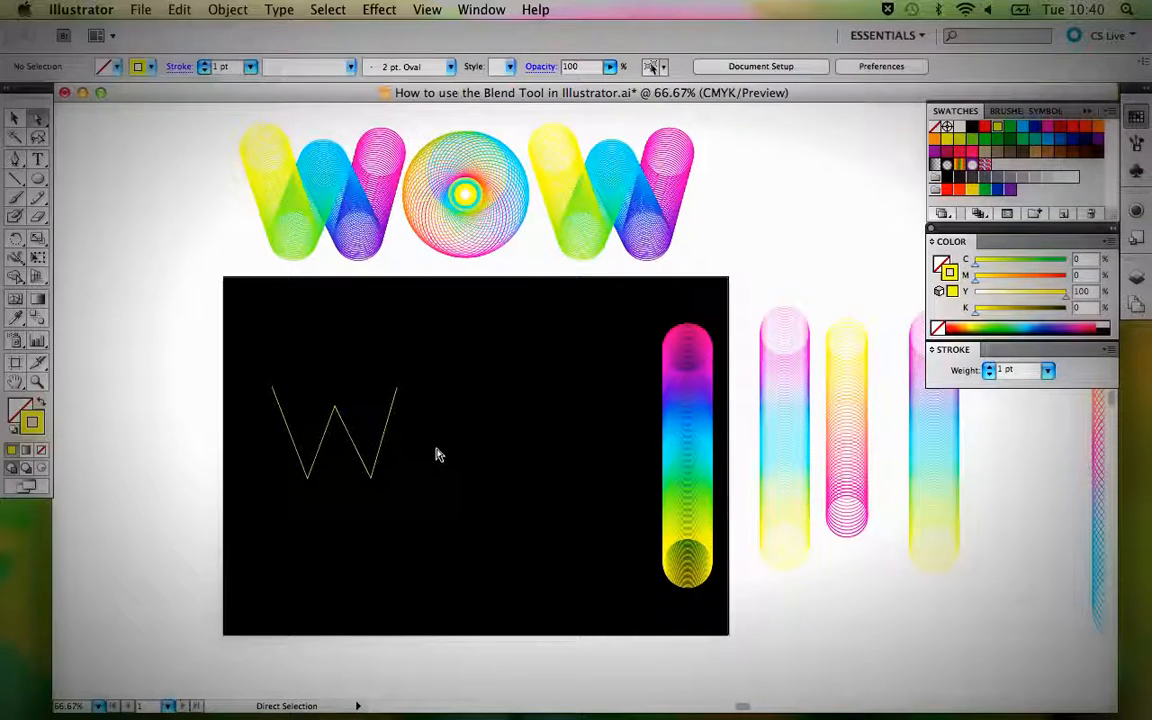
Select the W path together with the vertical five-circle blend and replace the blend's spine with the path.
key("v")
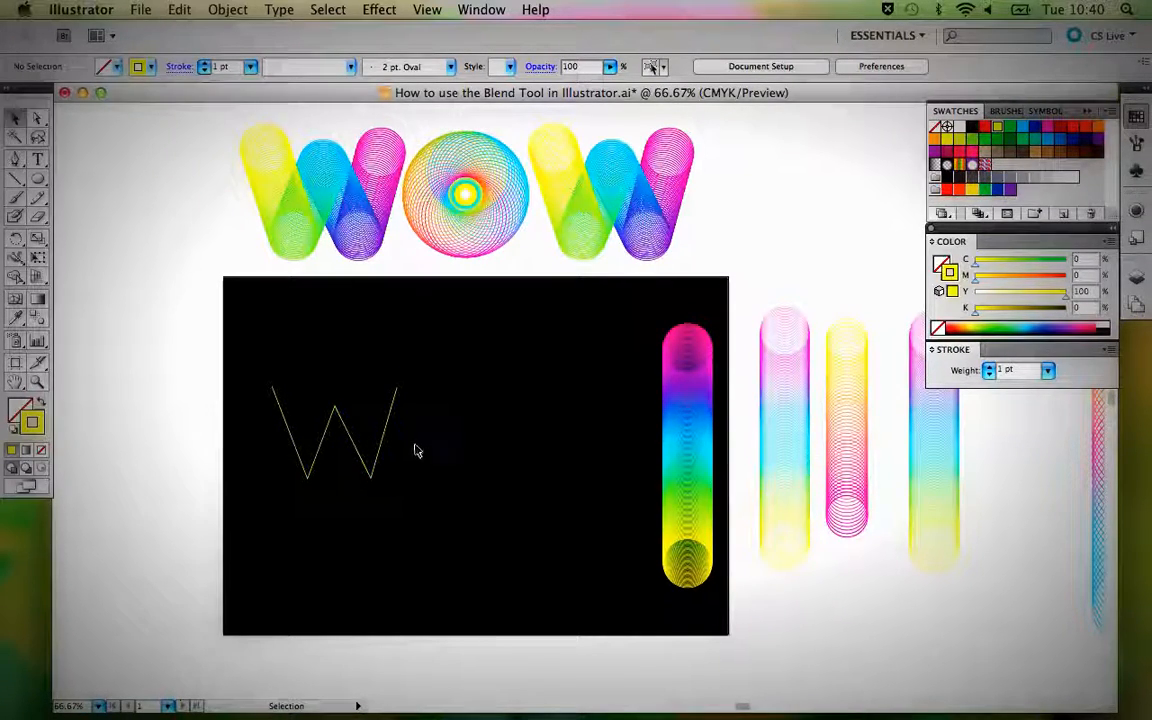
left_click(357, 440)
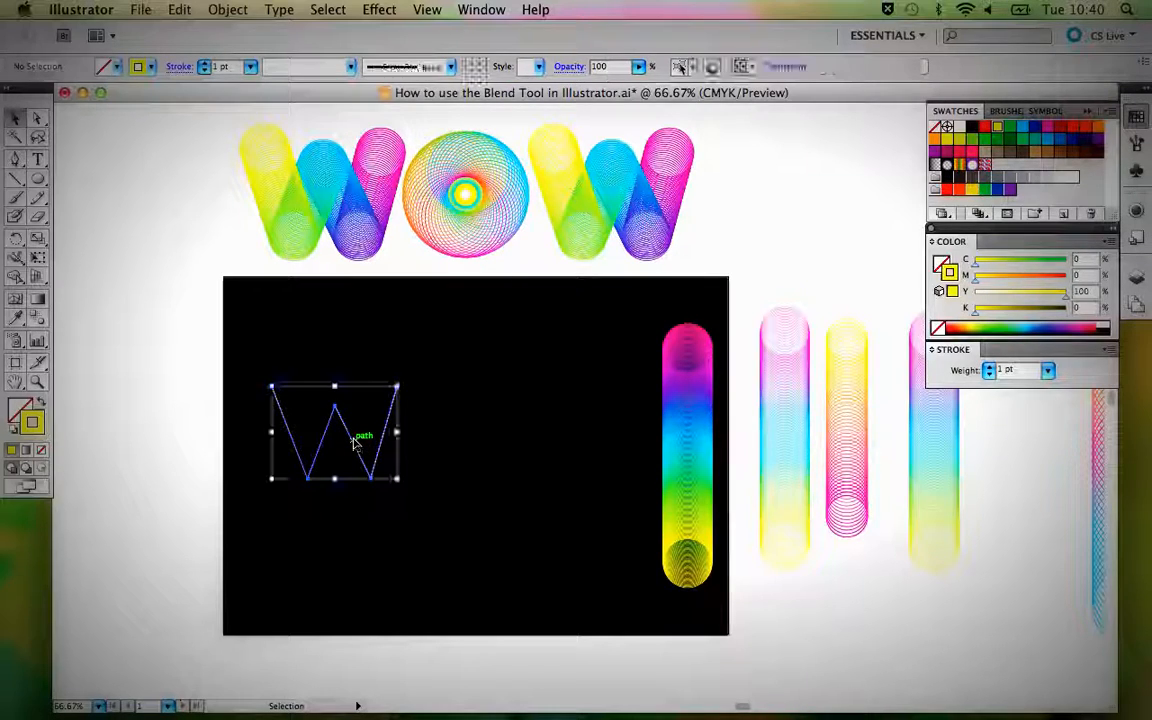
left_click(700, 432, "shift")
left_click(490, 432)
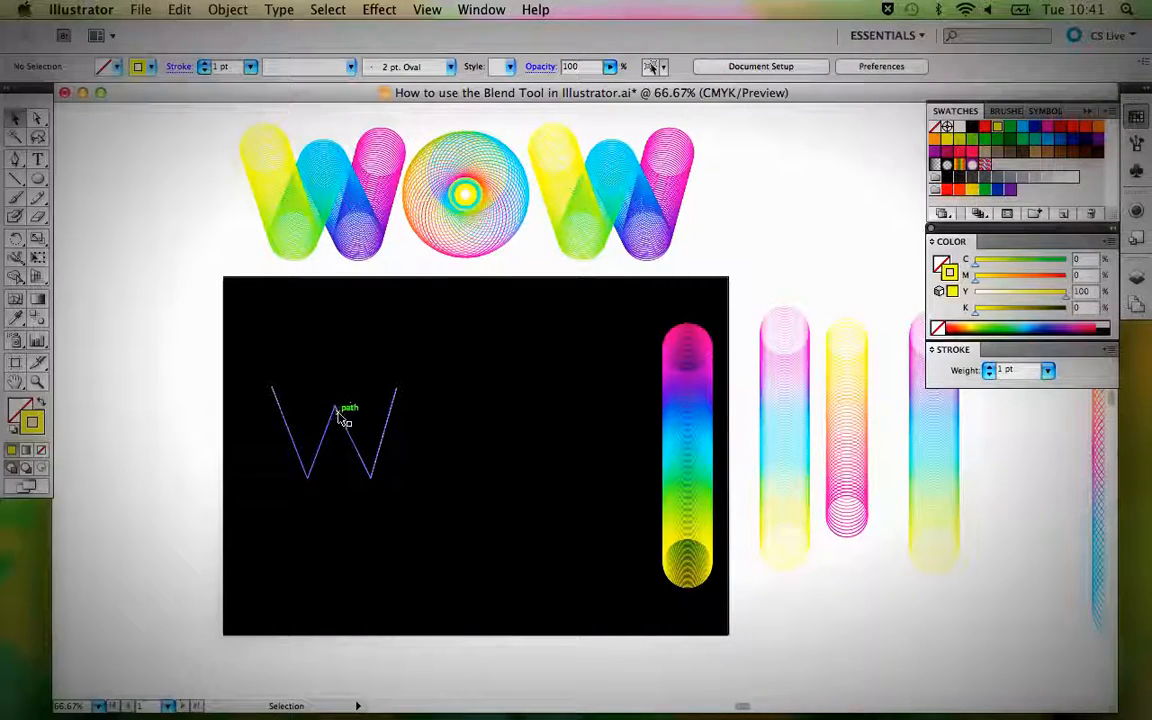
left_click(342, 410)
left_click(689, 436, "shift")
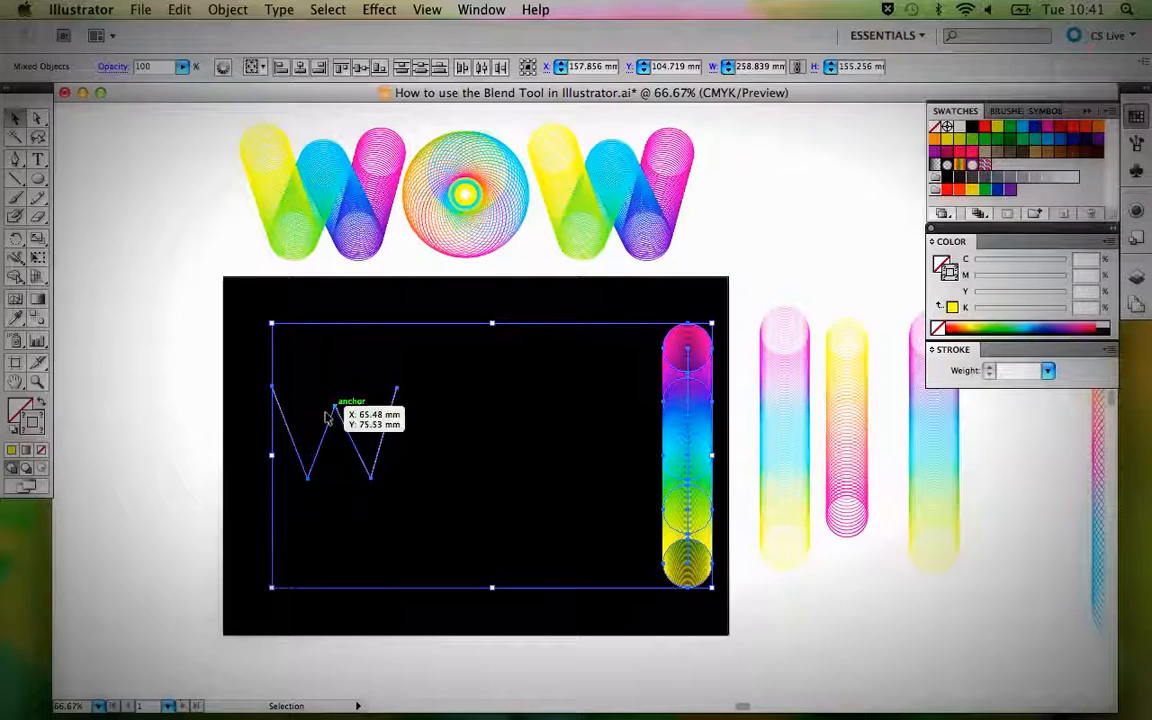
left_click(228, 9)
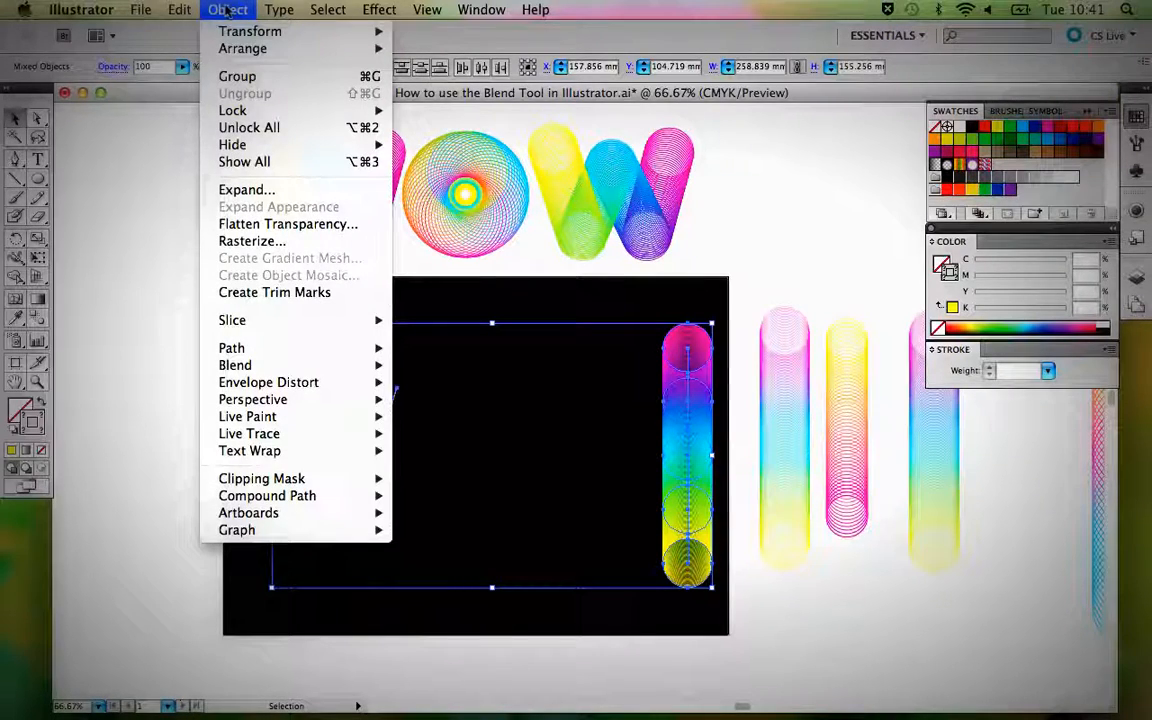
mouse_move(301, 365)
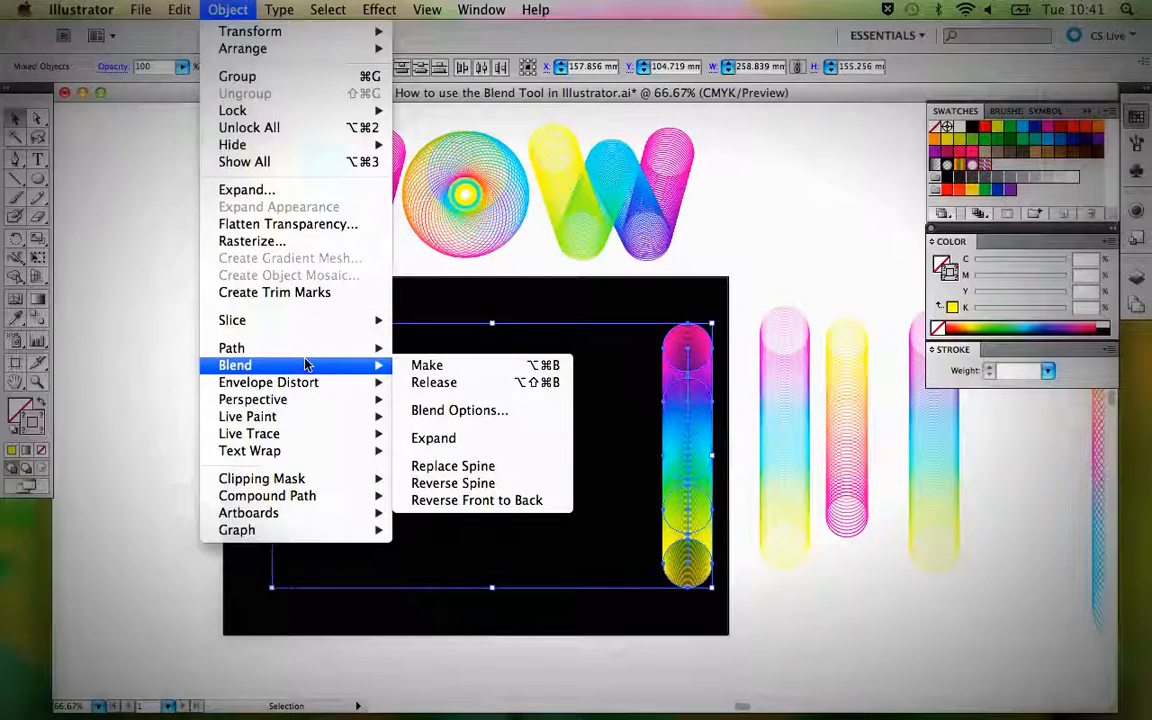
left_click(473, 470)
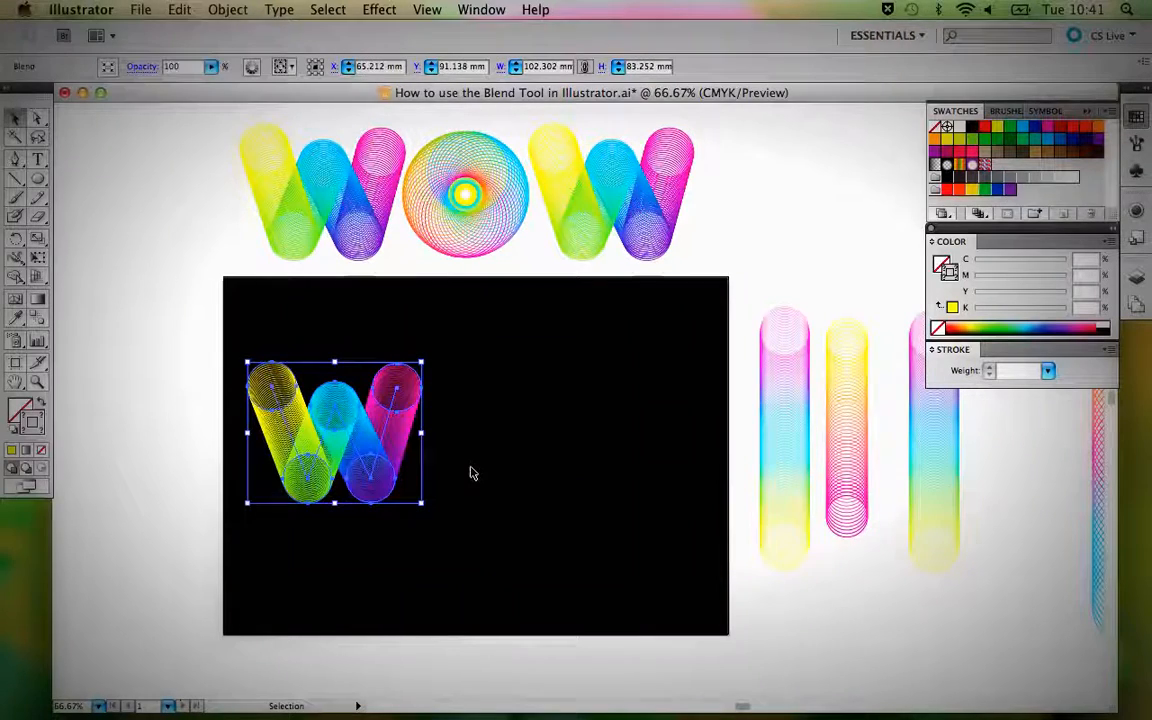
left_click(533, 470)
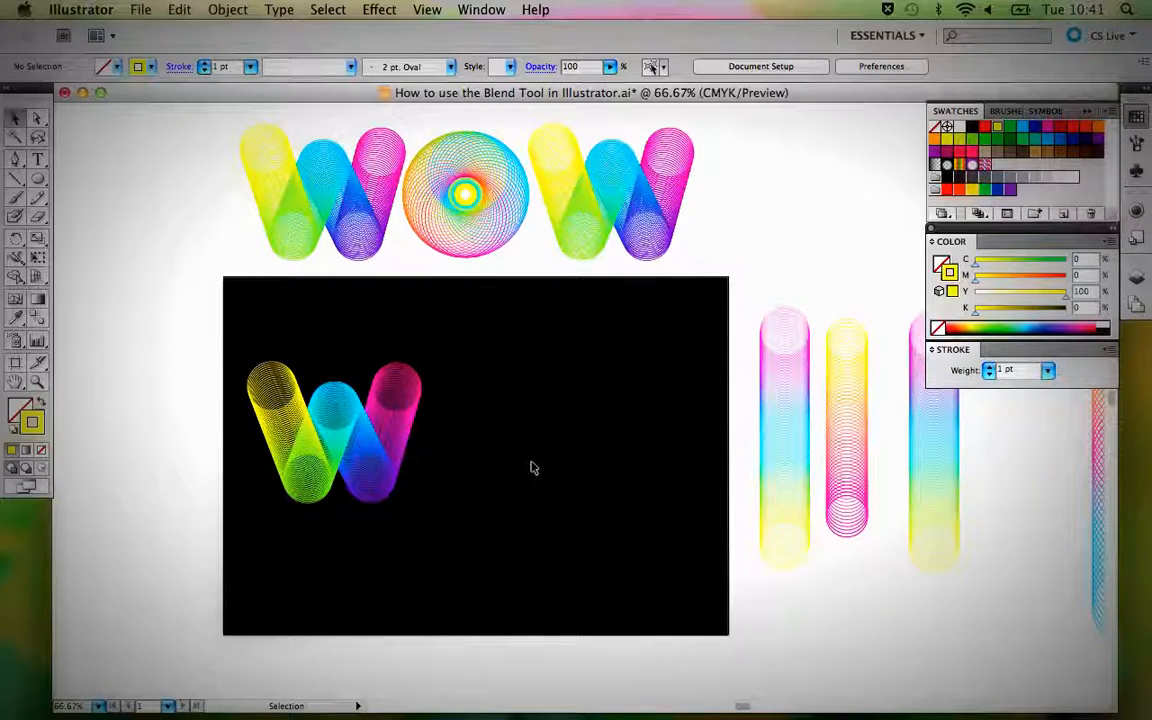
Try moving the upper-left anchor of the W blend's spine slightly down and inward, and undo the move.
key("a")
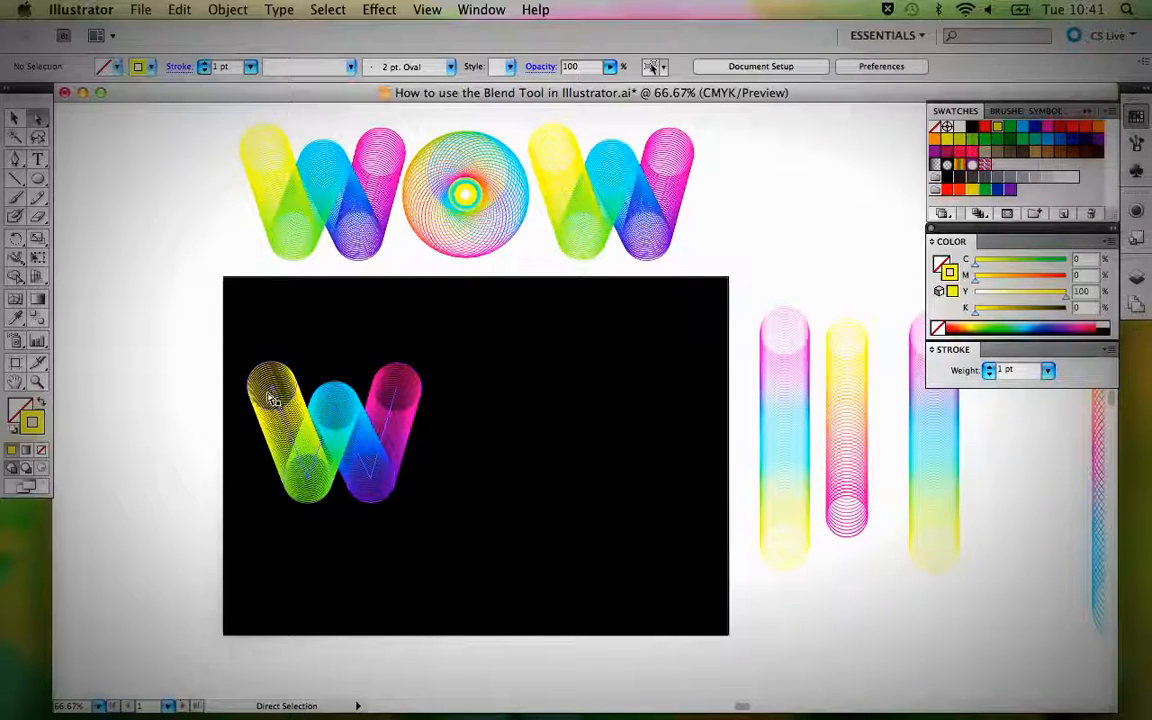
left_click_drag(272, 392, 276, 398)
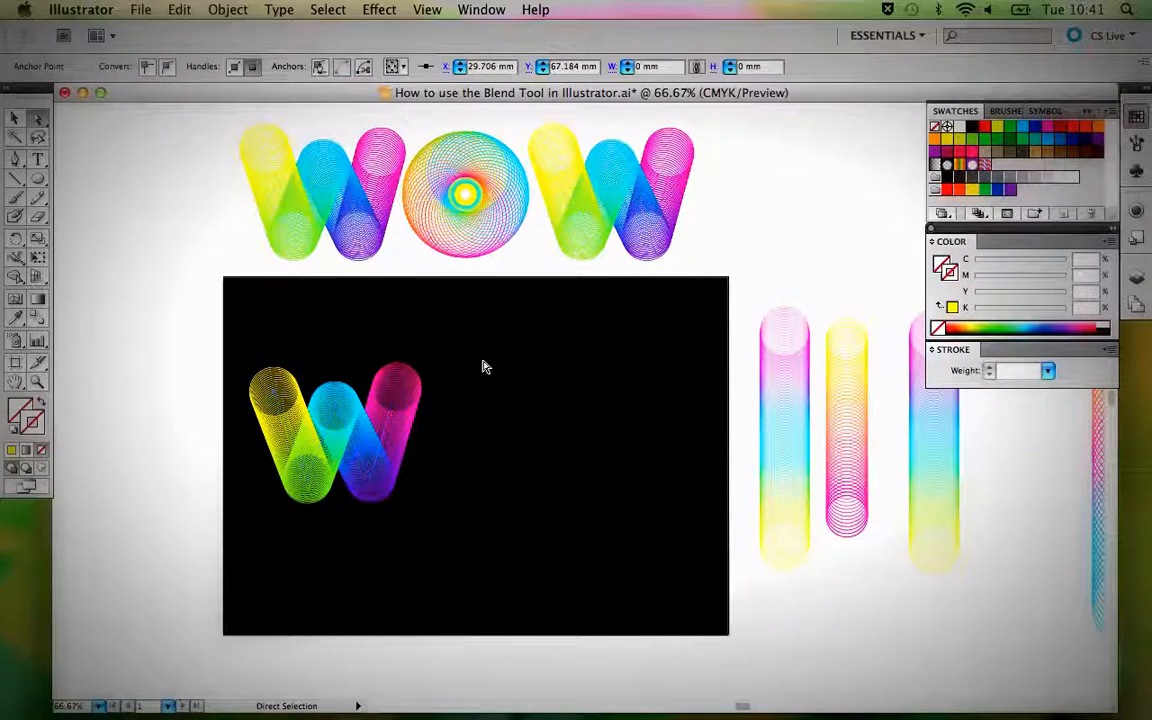
left_click(482, 367)
key("v")
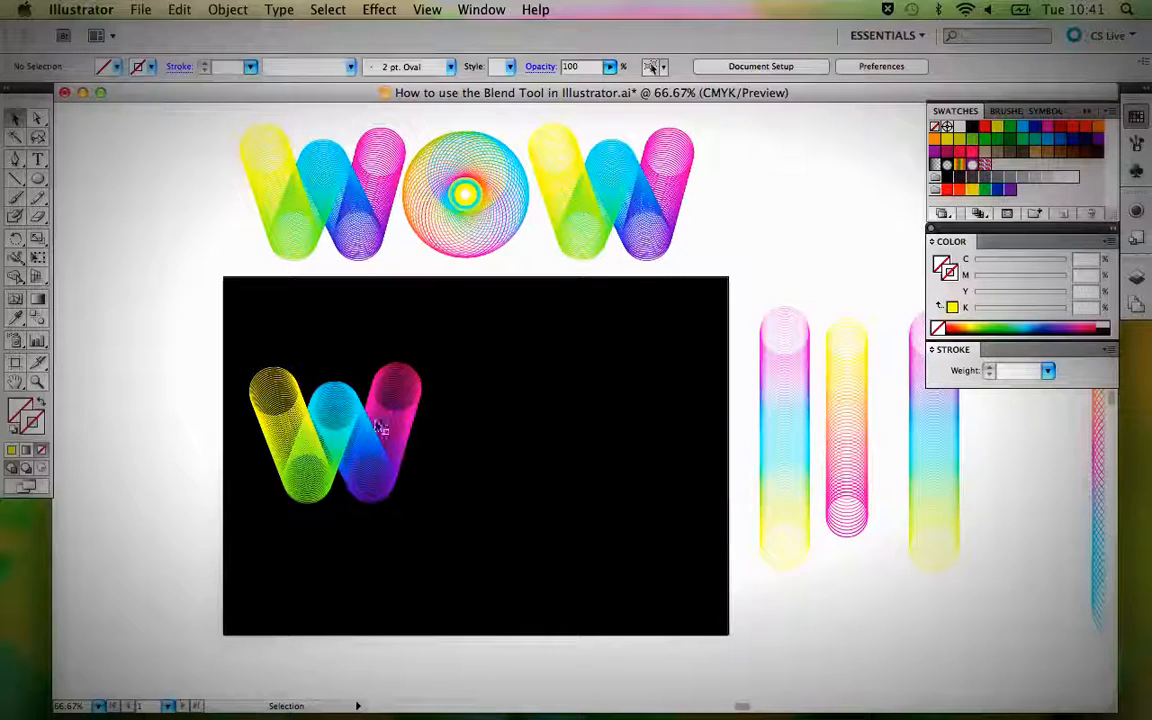
left_click(370, 430)
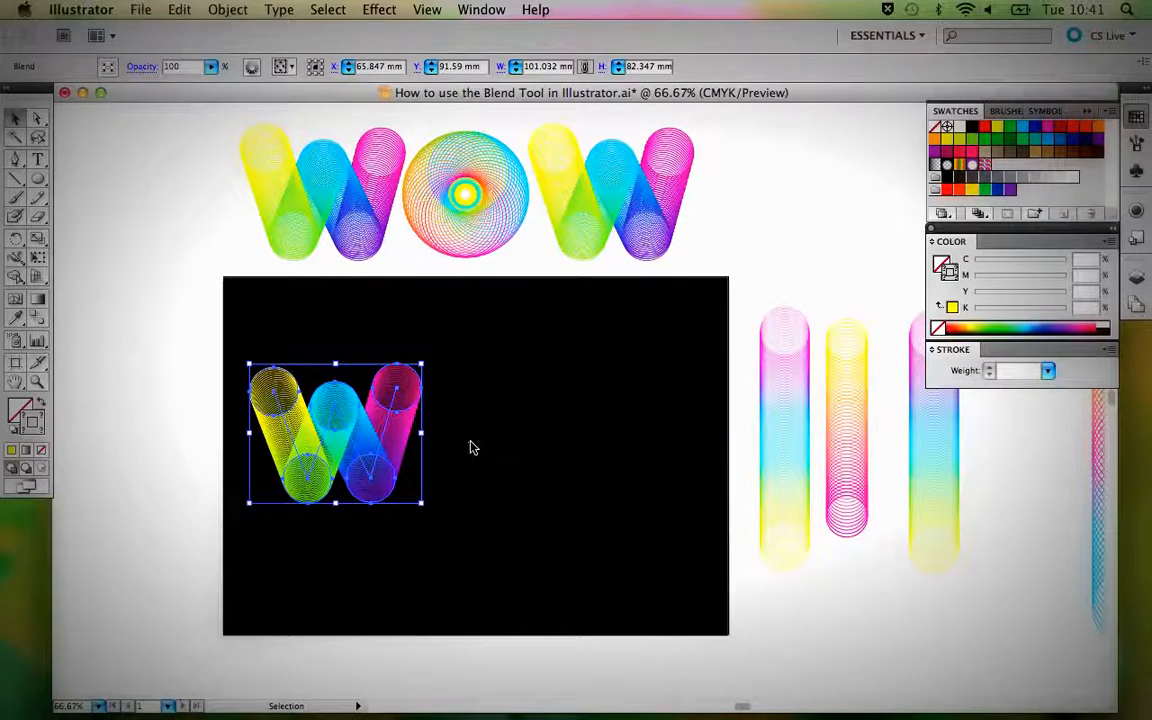
key("super+z")
key("super+z")
key("super+z")
key("super+z")
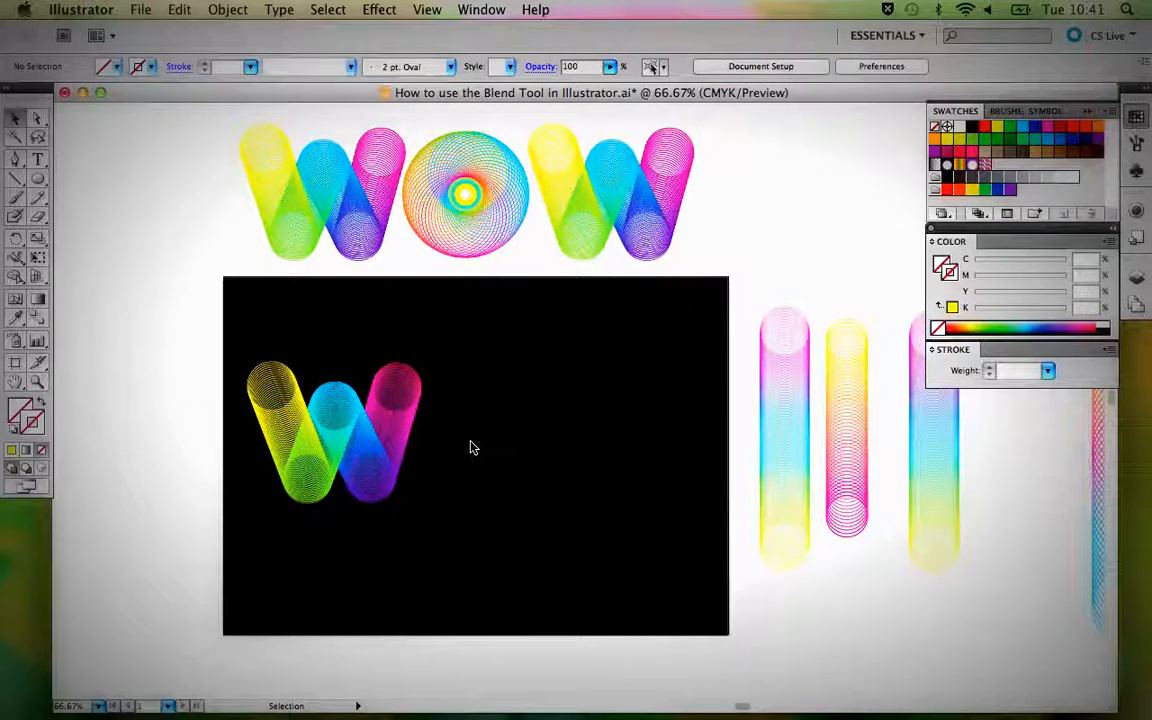
Copy the O blend from the finished lettering onto the black background beside the W and check its circles in Outline view.
key("space")
left_click_drag(602, 424, 507, 424)
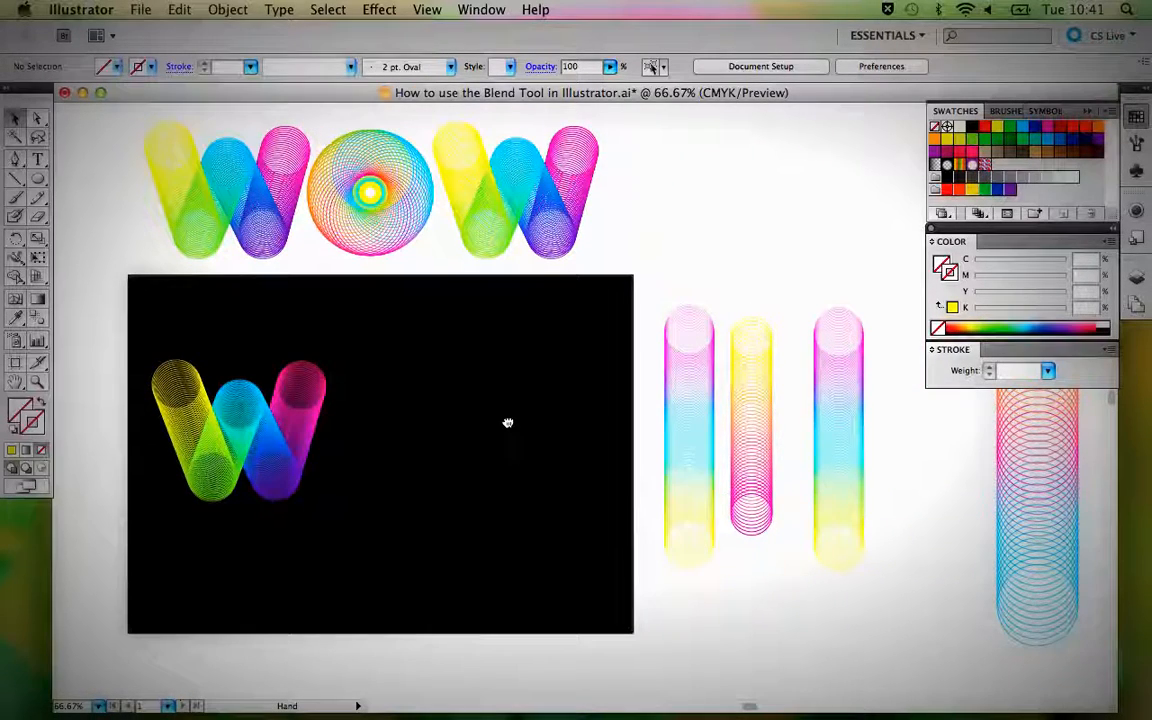
left_click(390, 224)
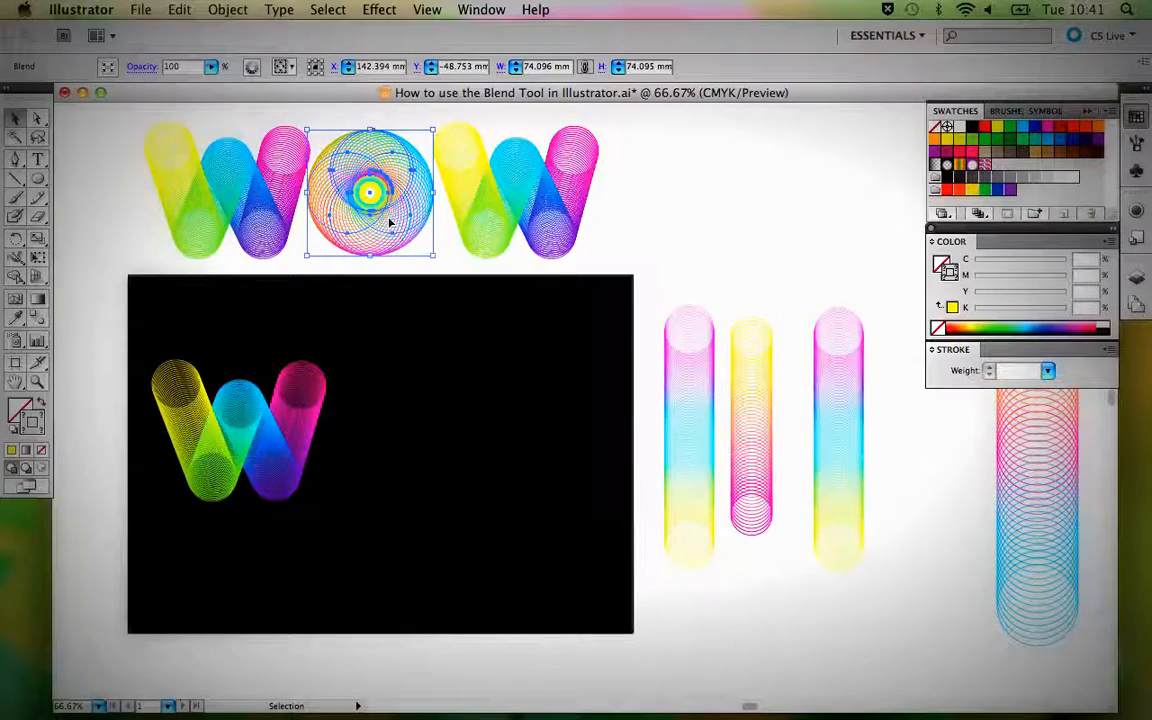
left_click_drag(391, 221, 418, 458)
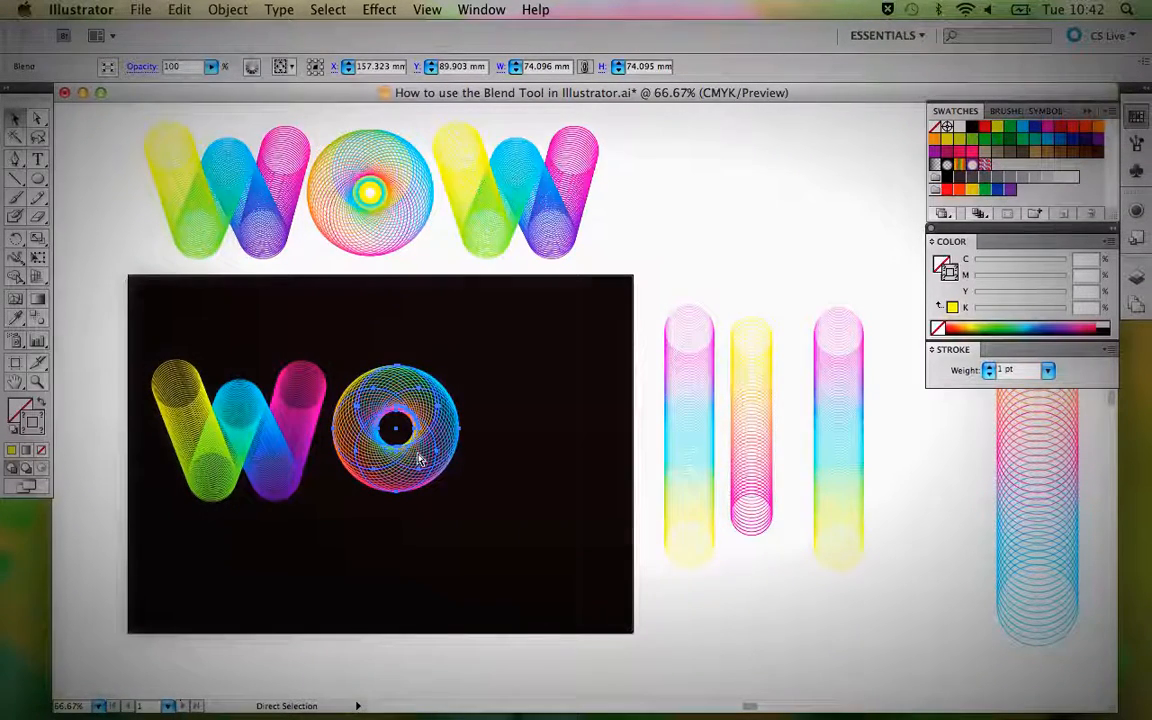
key("super+y")
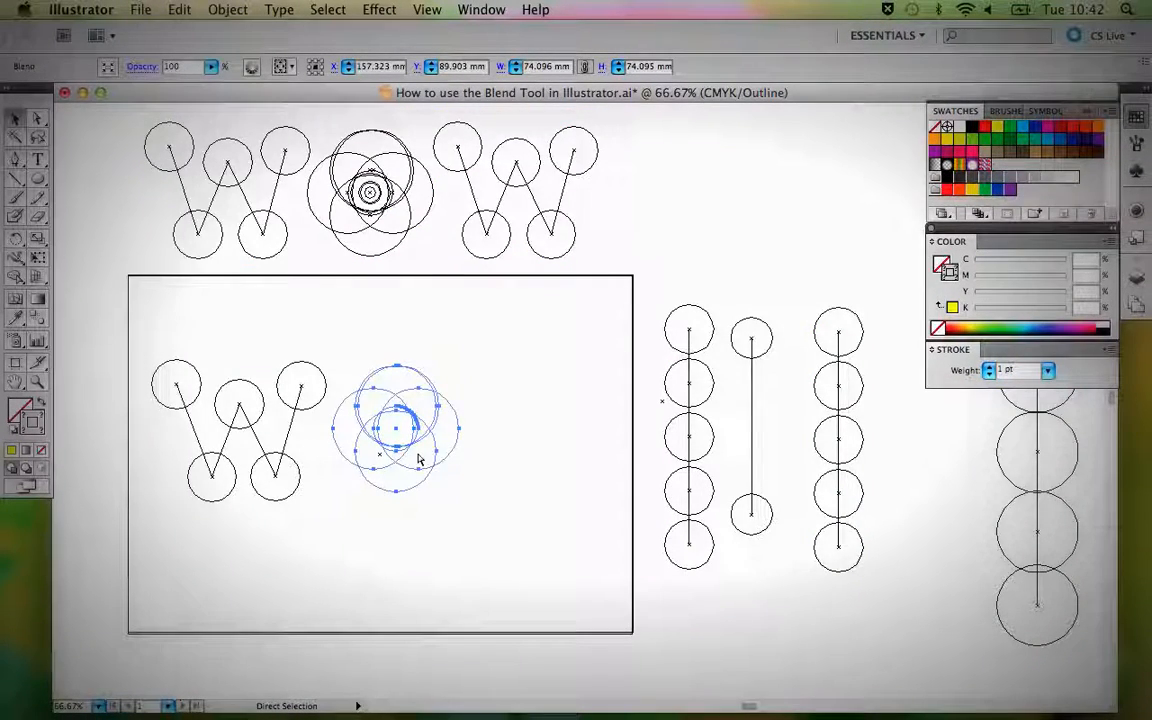
key("v")
left_click(565, 490)
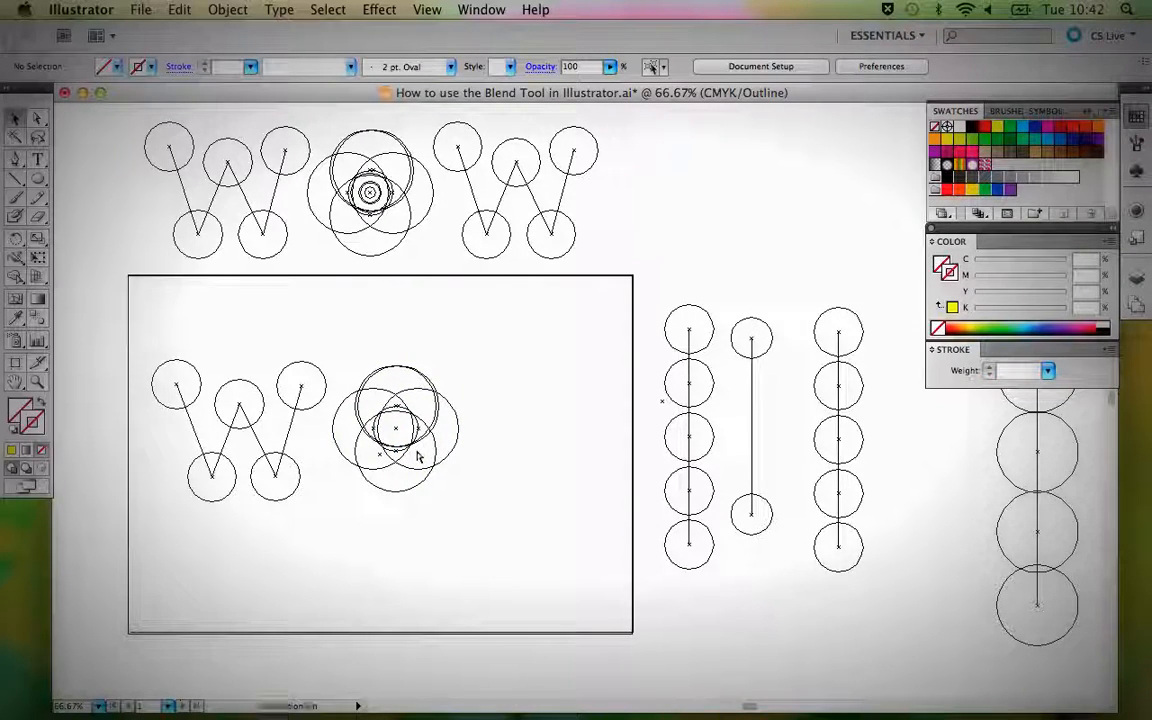
key("super+y")
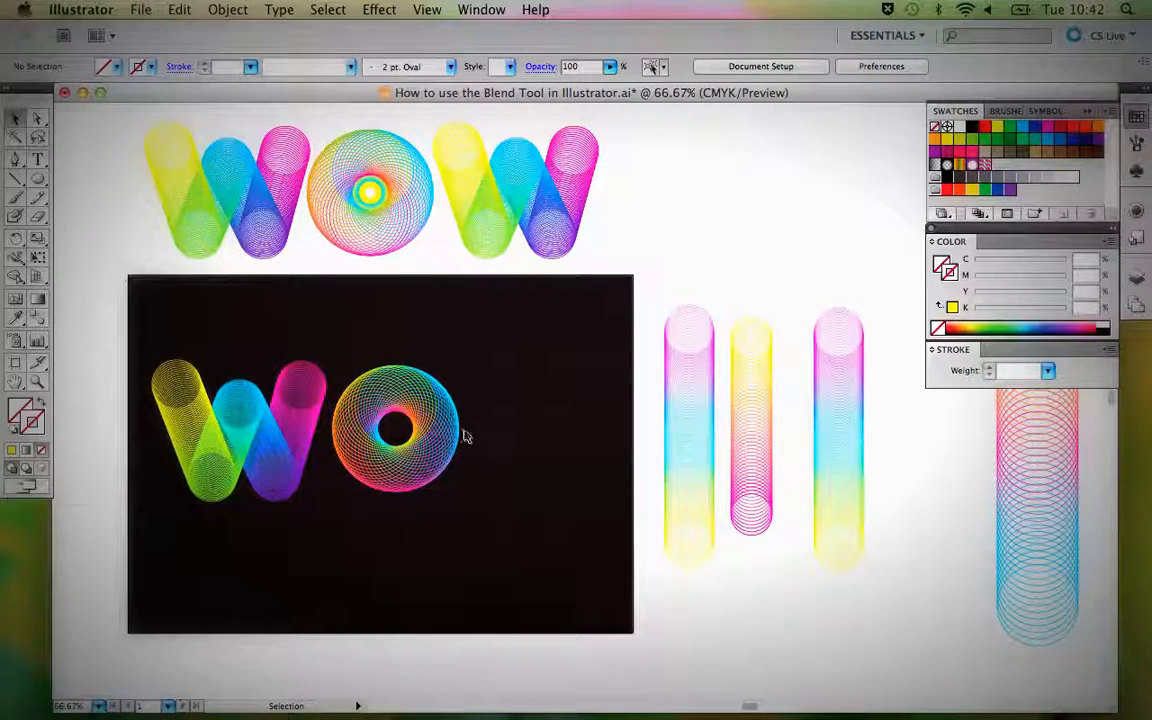
Release the copied O blend on the black background into its separate circles and spine.
left_click(442, 429)
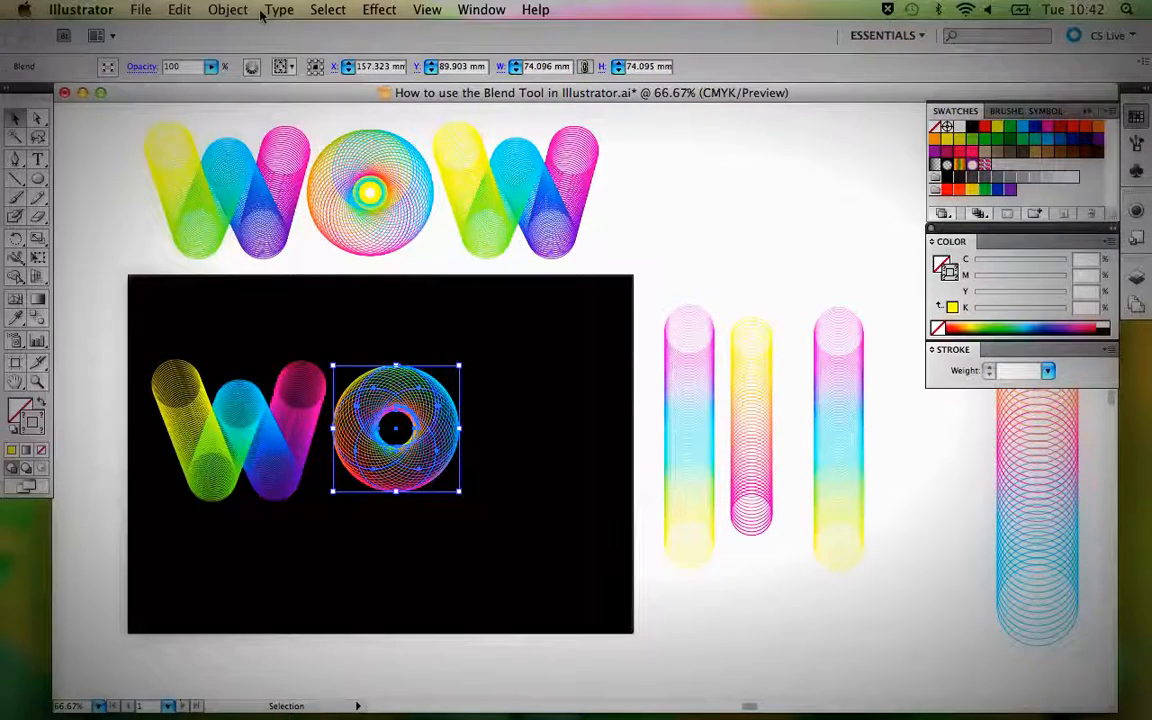
left_click(228, 9)
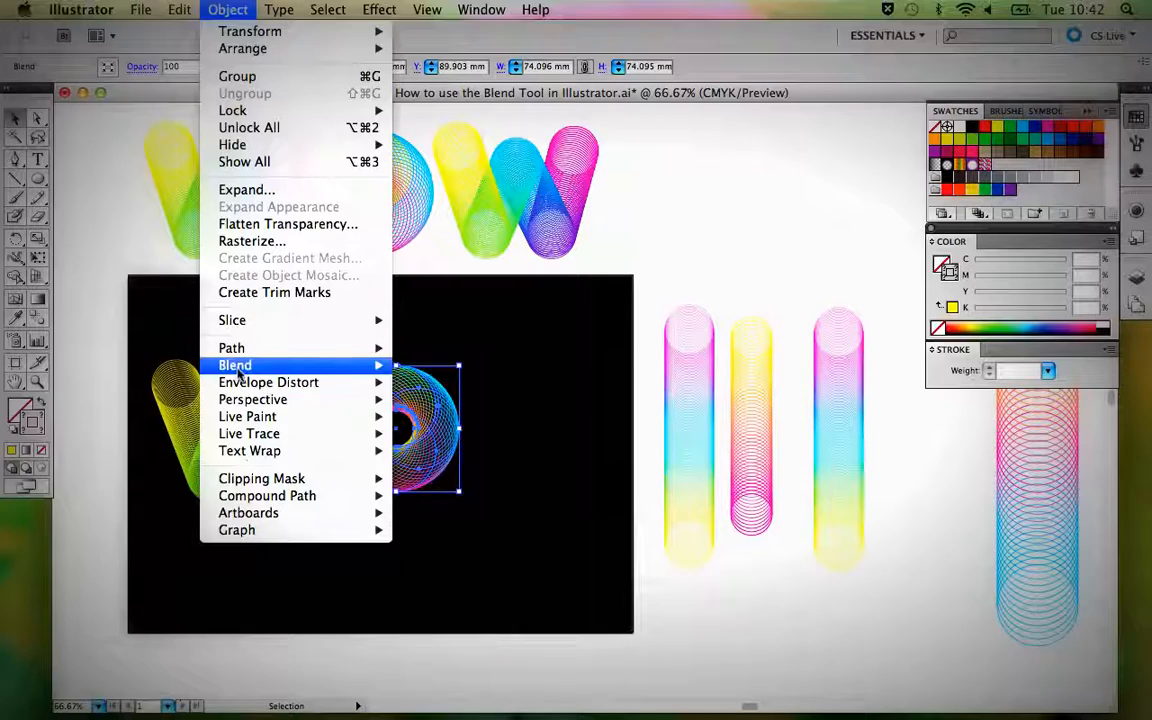
mouse_move(245, 400)
mouse_move(228, 365)
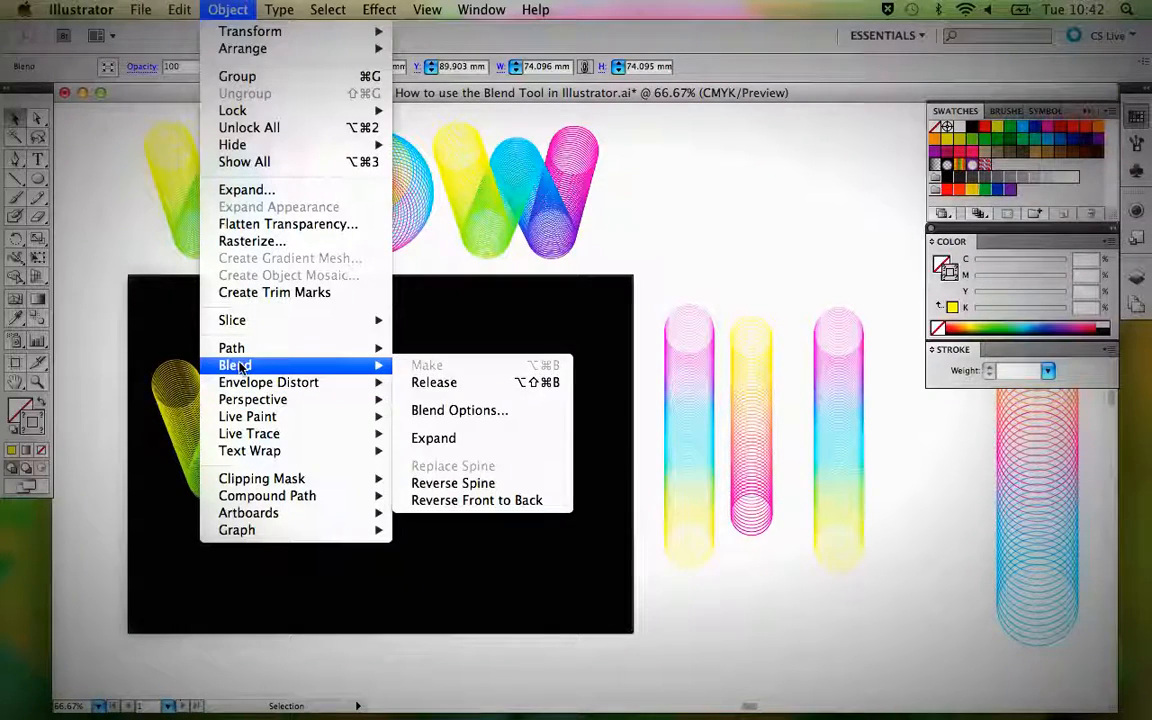
left_click(470, 382)
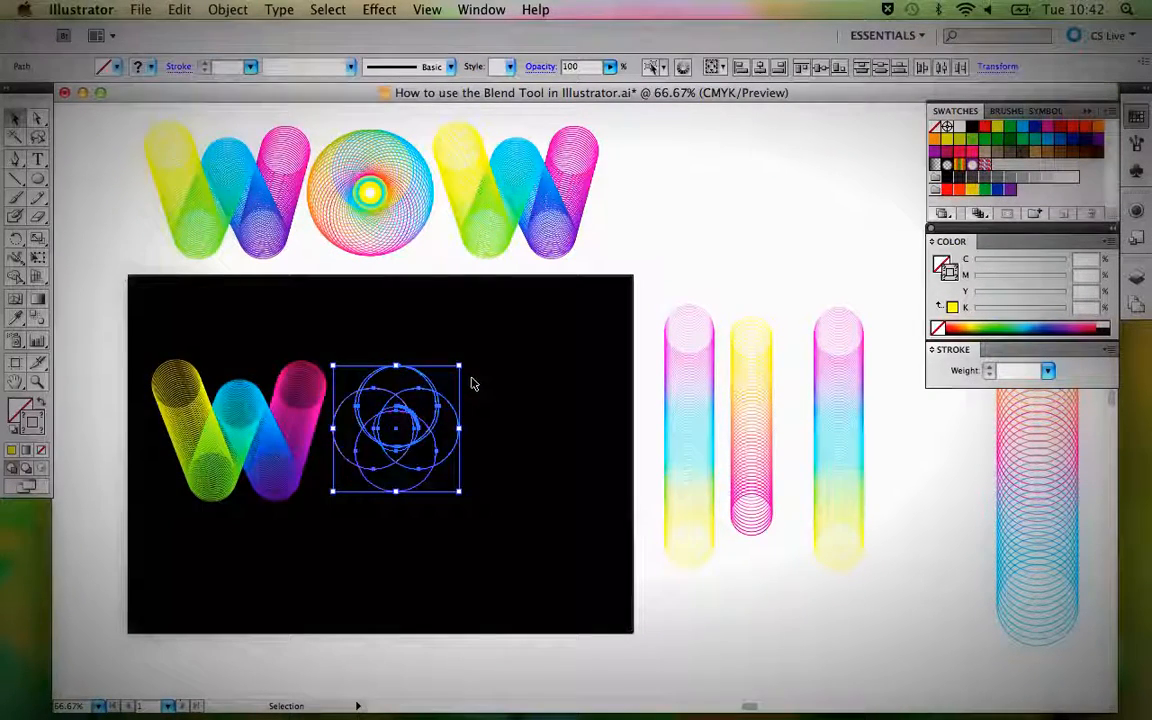
left_click(471, 381)
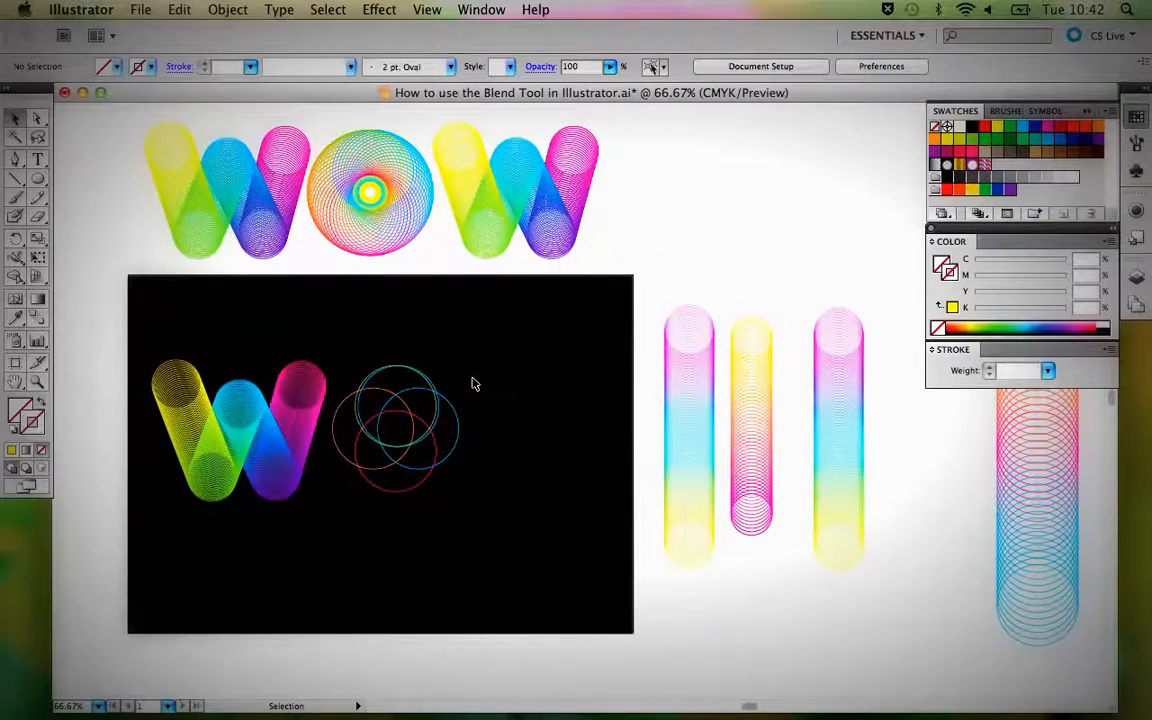
Move the small circular spine out of the O's circles to their right and give it a yellow stroke.
left_click(397, 429)
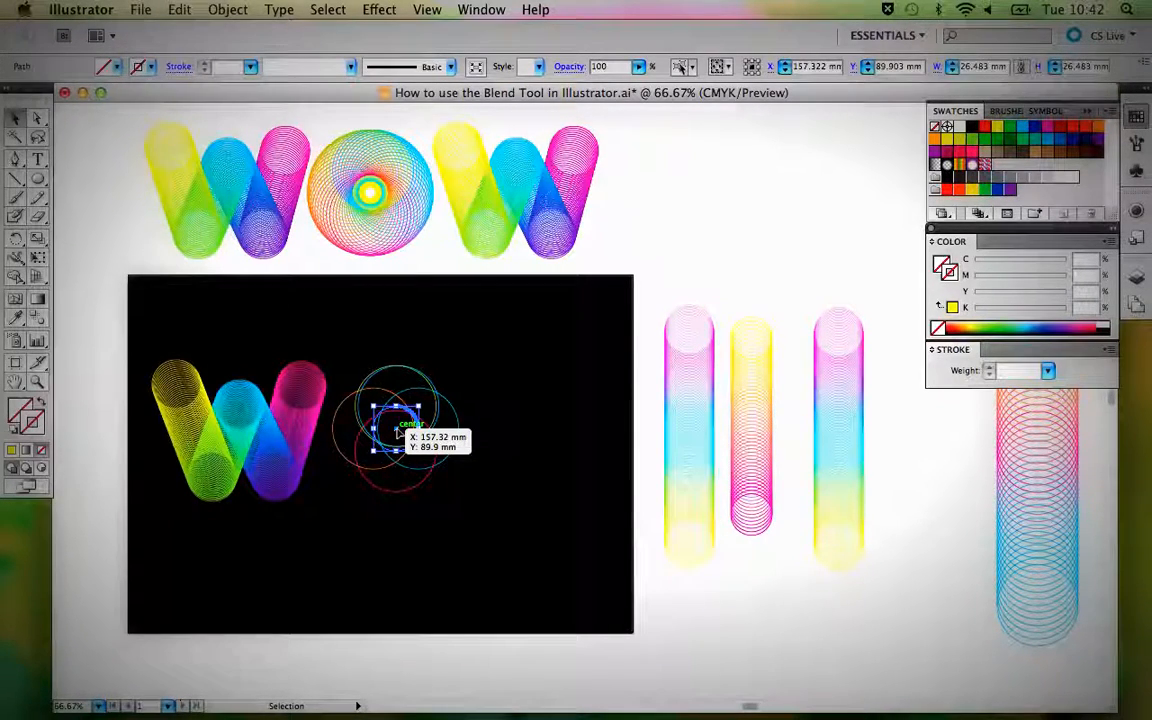
left_click_drag(397, 432, 511, 432)
left_click(11, 450)
left_click(487, 557)
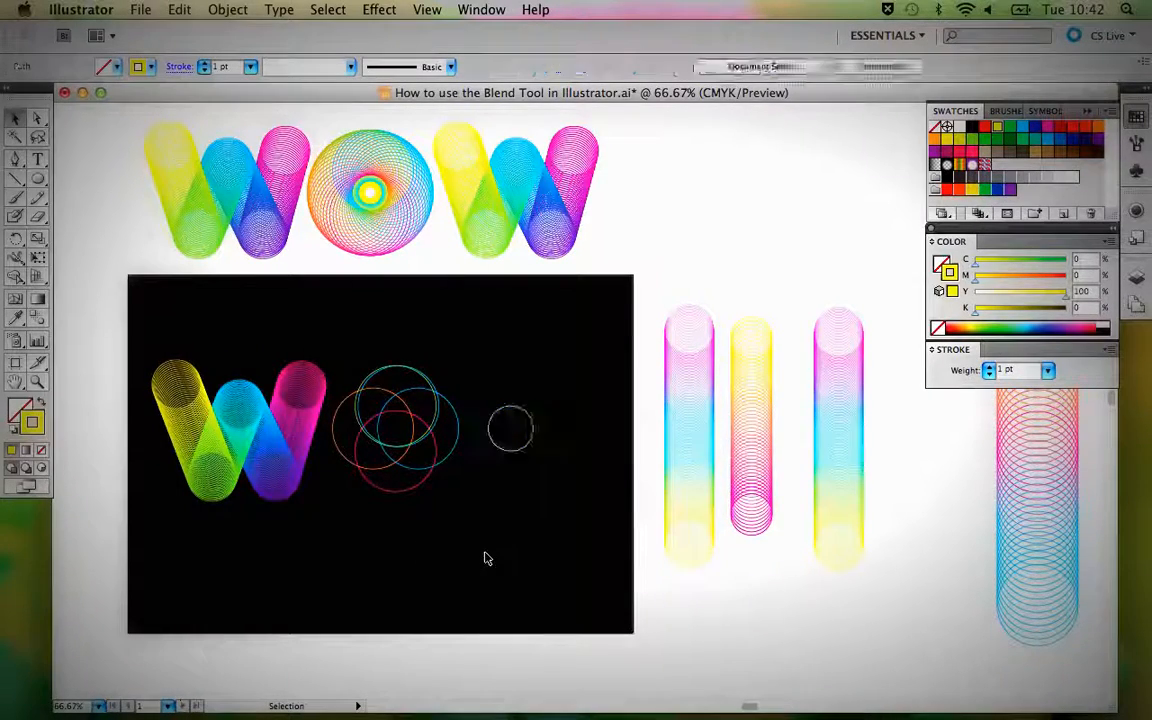
Delete the O's overlapping circles beside the W, keeping the small yellow circle.
left_click_drag(356, 348, 457, 514)
key("Return")
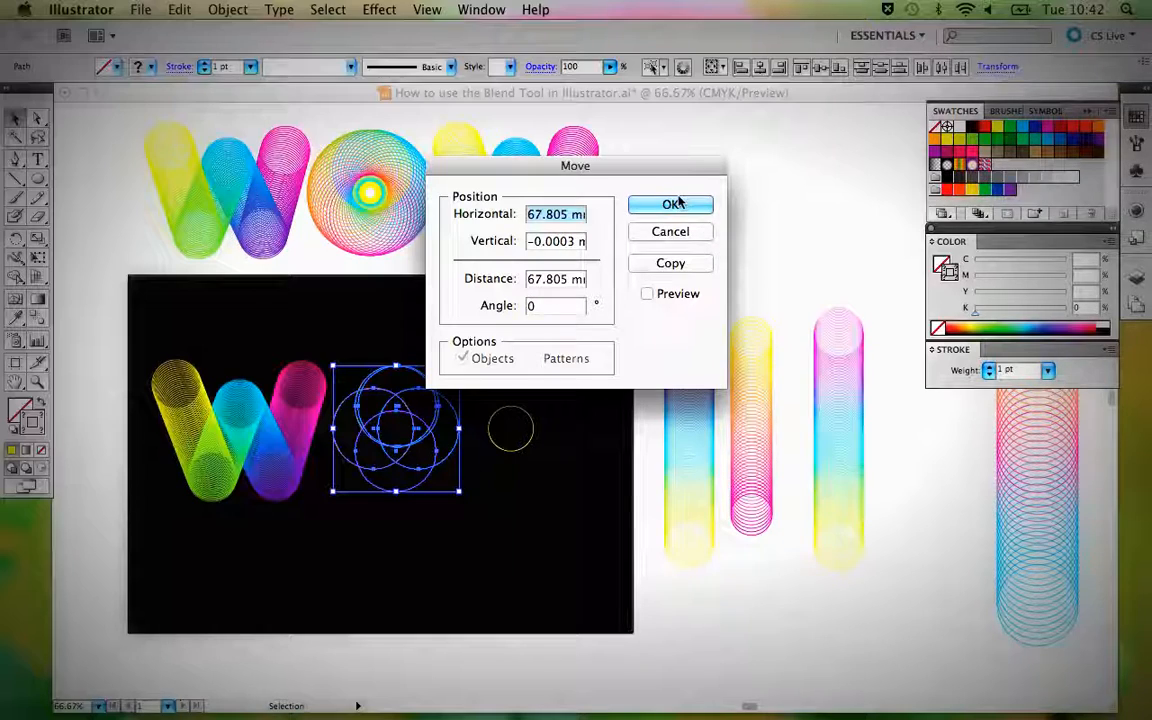
left_click(681, 231)
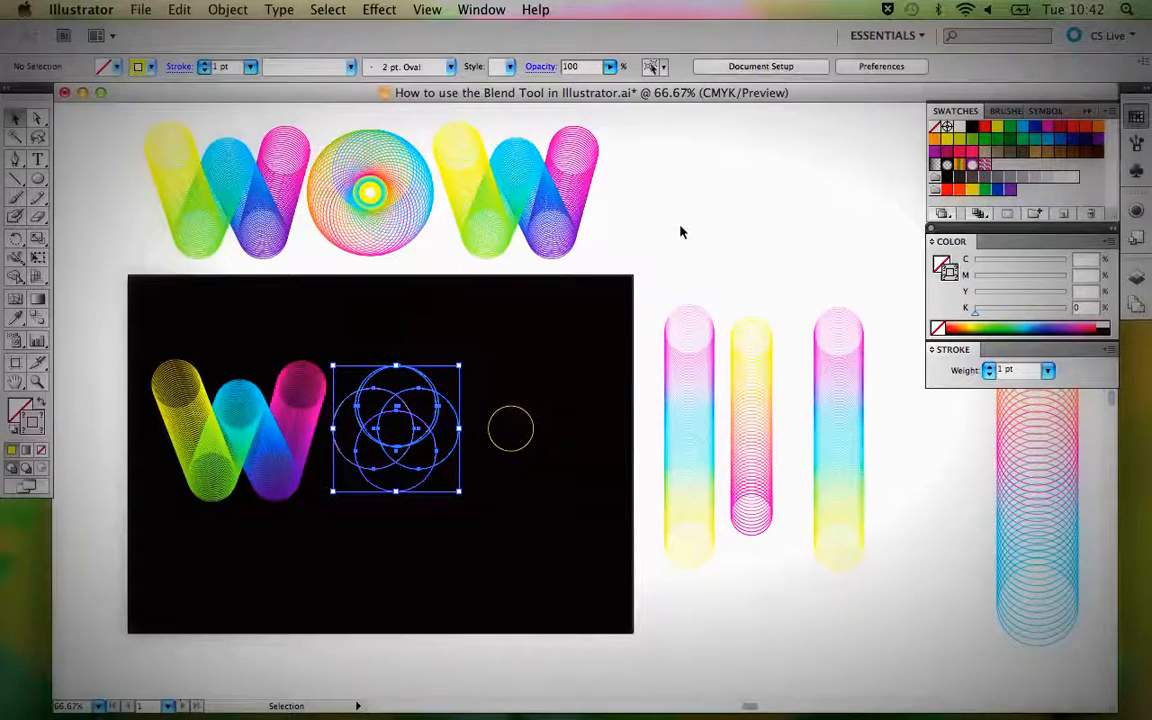
key("Delete")
Move the small yellow circle across the black background to just beside the W.
left_click_drag(552, 313, 306, 298)
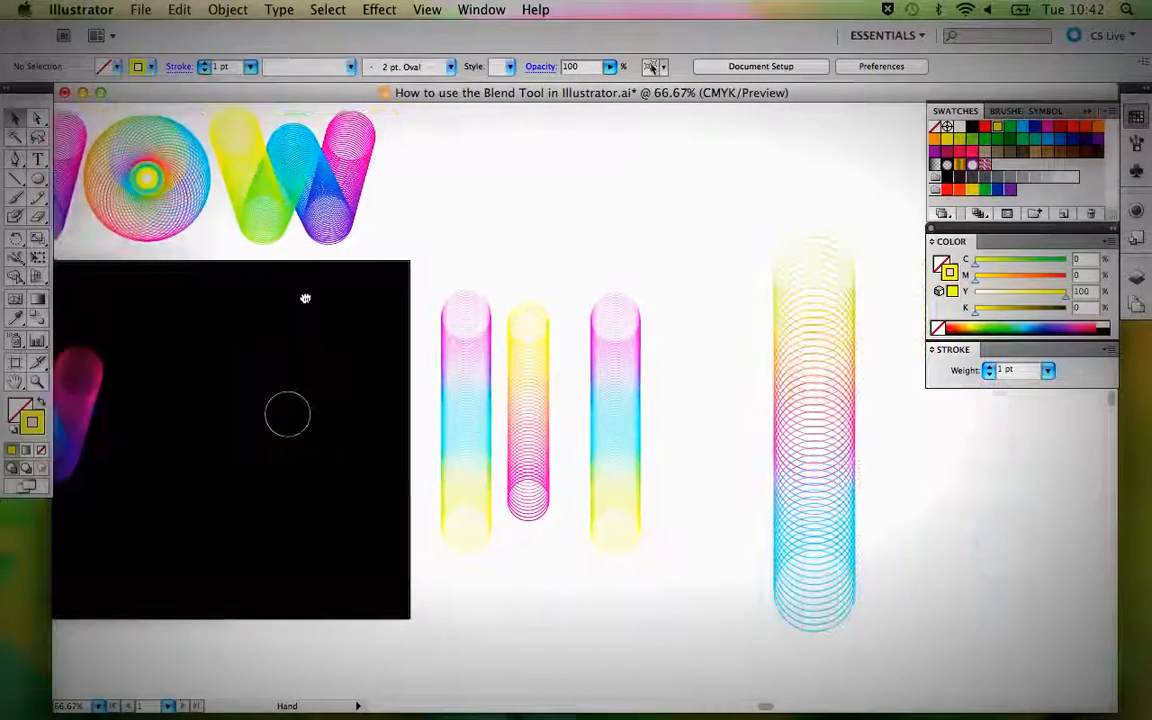
left_click(285, 405)
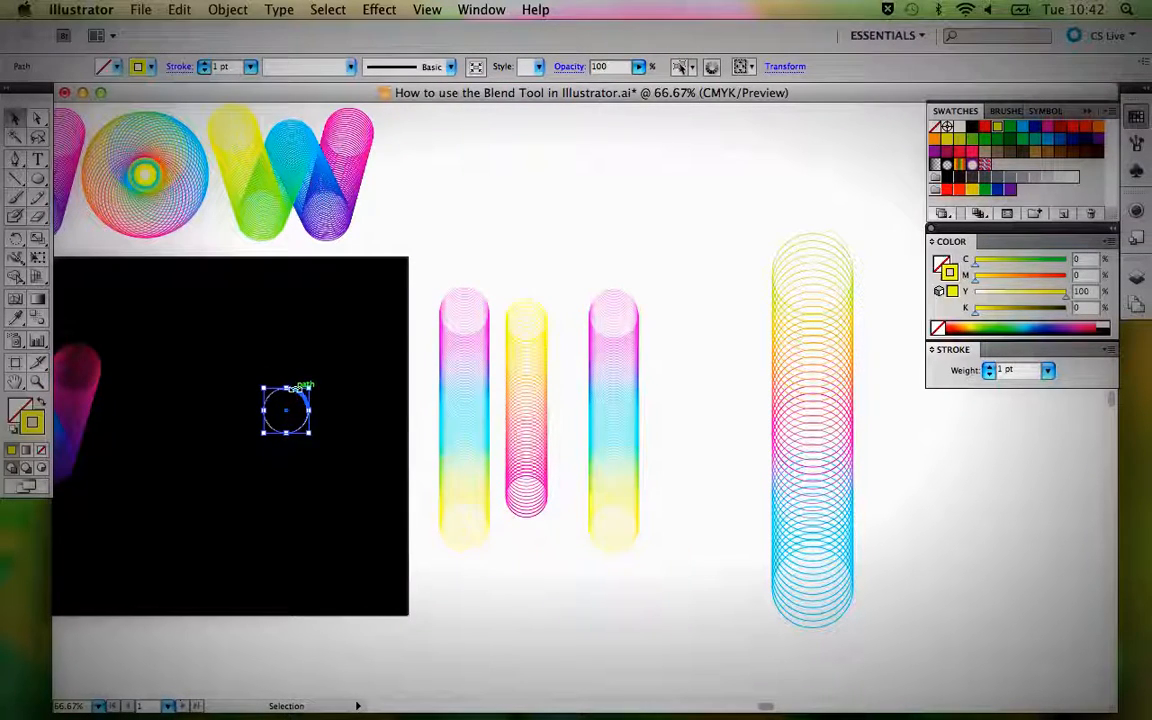
left_click_drag(285, 405, 163, 400)
Copy the tall green-to-blue circle blend onto the black background, beyond the small yellow circle.
left_click(829, 385)
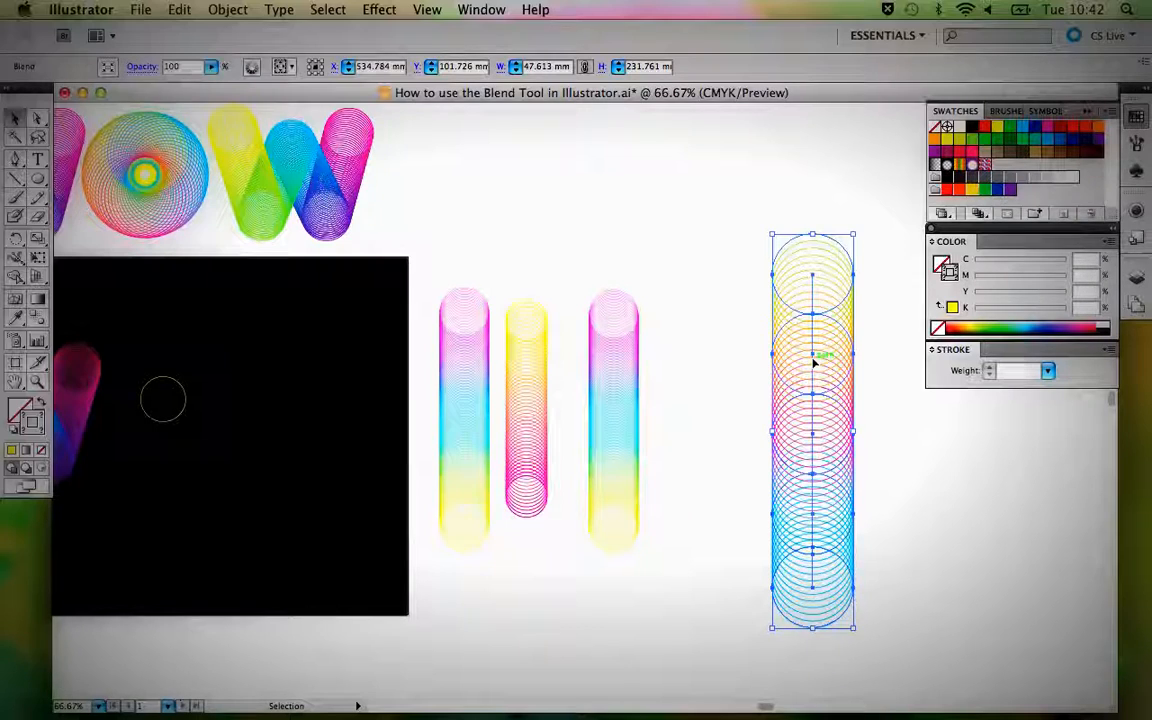
left_click_drag(813, 360, 336, 383)
left_click_drag(333, 380, 333, 380)
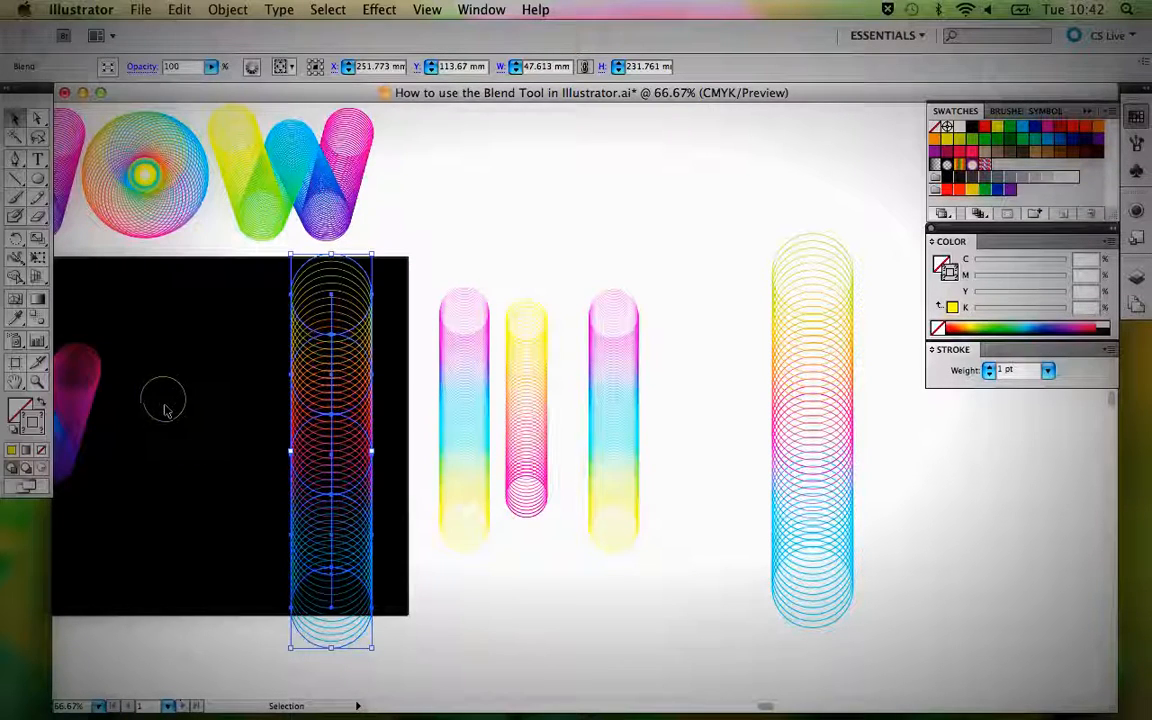
Release the copied tall blend on the black background into its separate circles.
left_click(247, 417)
left_click(323, 390)
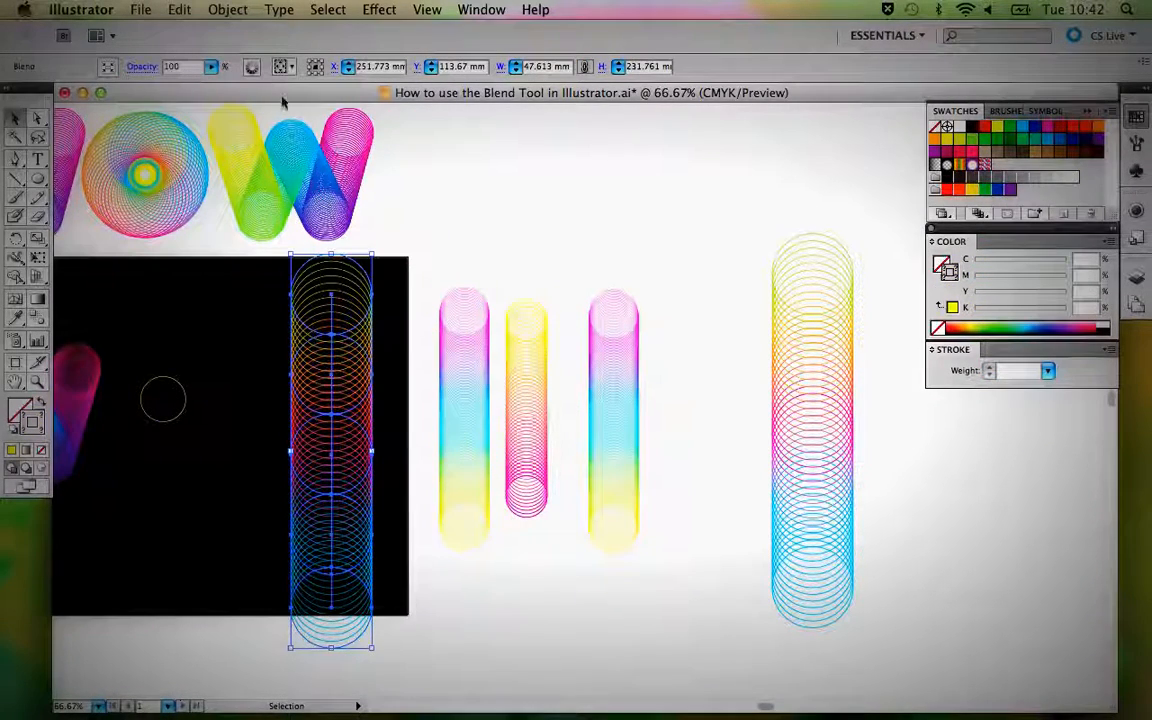
left_click(227, 10)
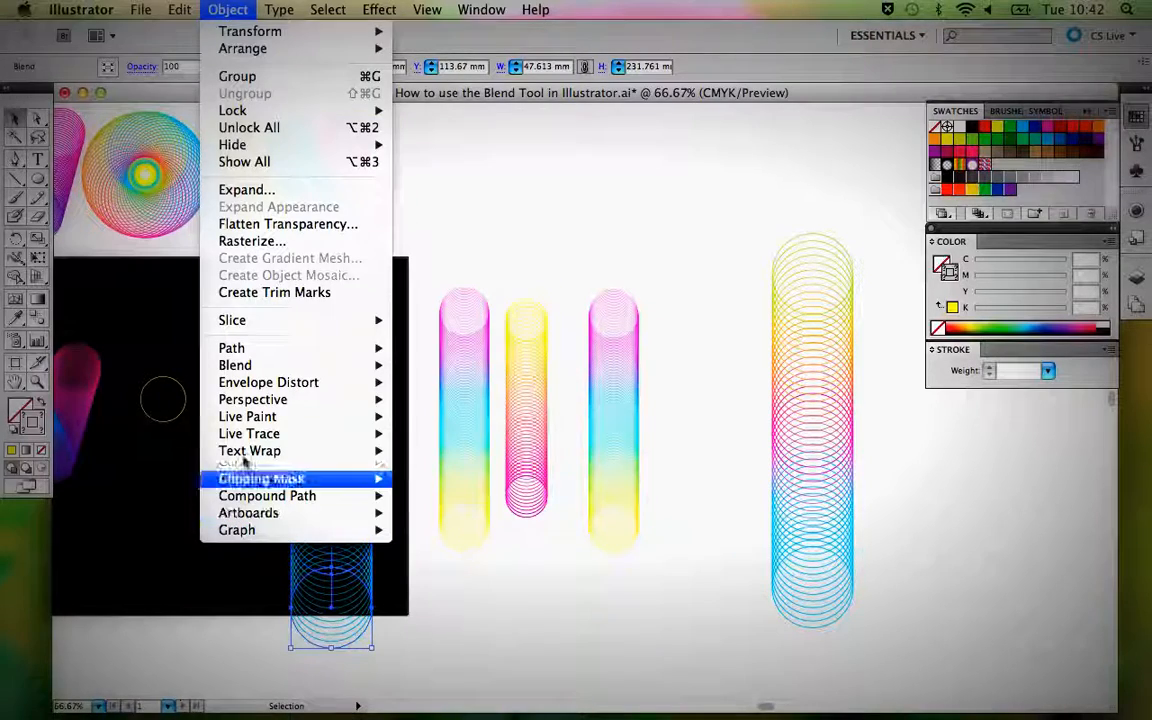
mouse_move(238, 368)
left_click(433, 382)
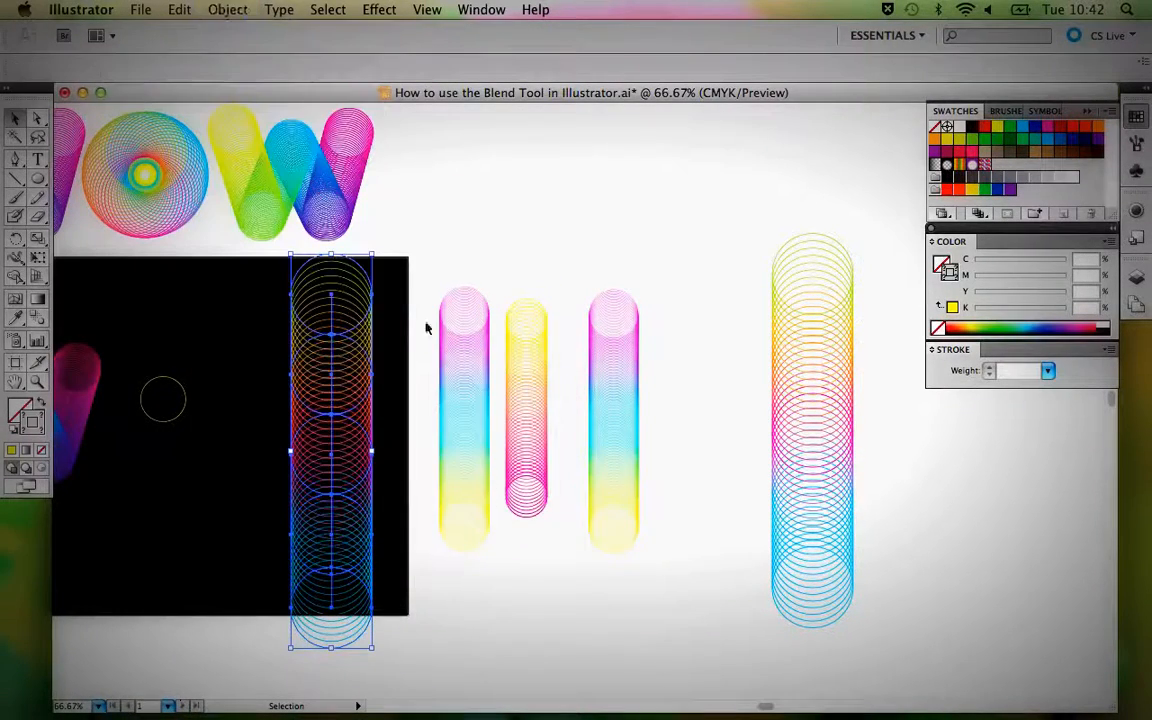
left_click(397, 312)
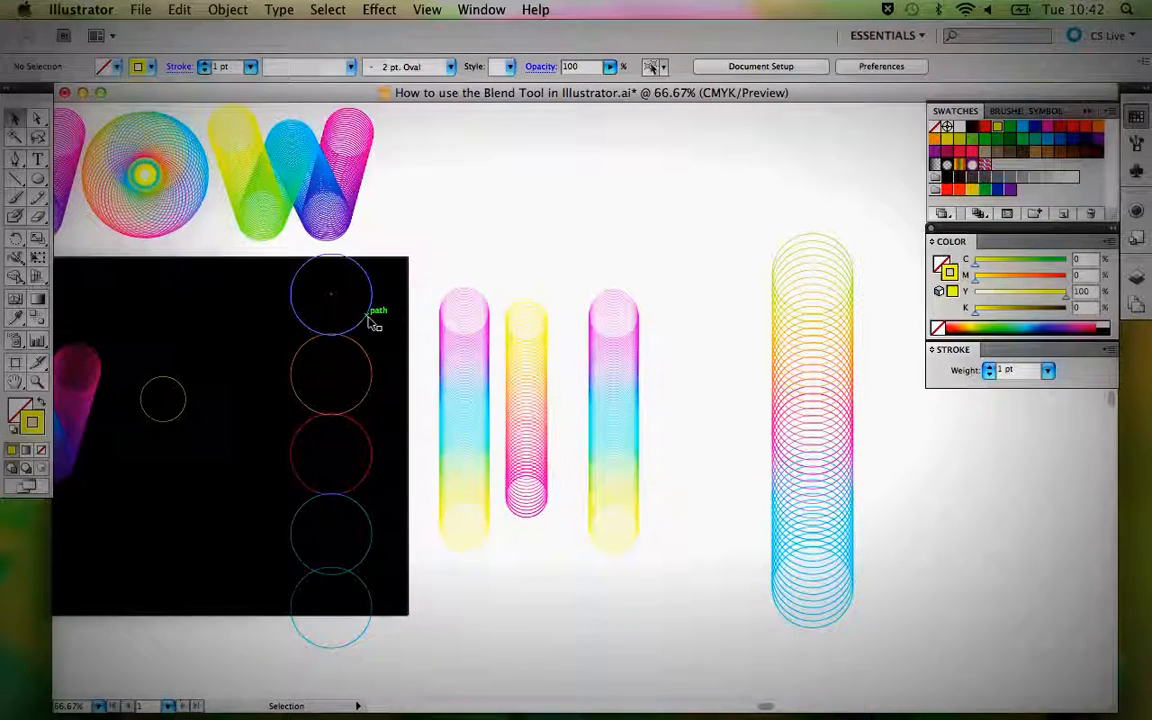
Show the transform values for the column's top circle and check its width and height.
left_click(370, 318)
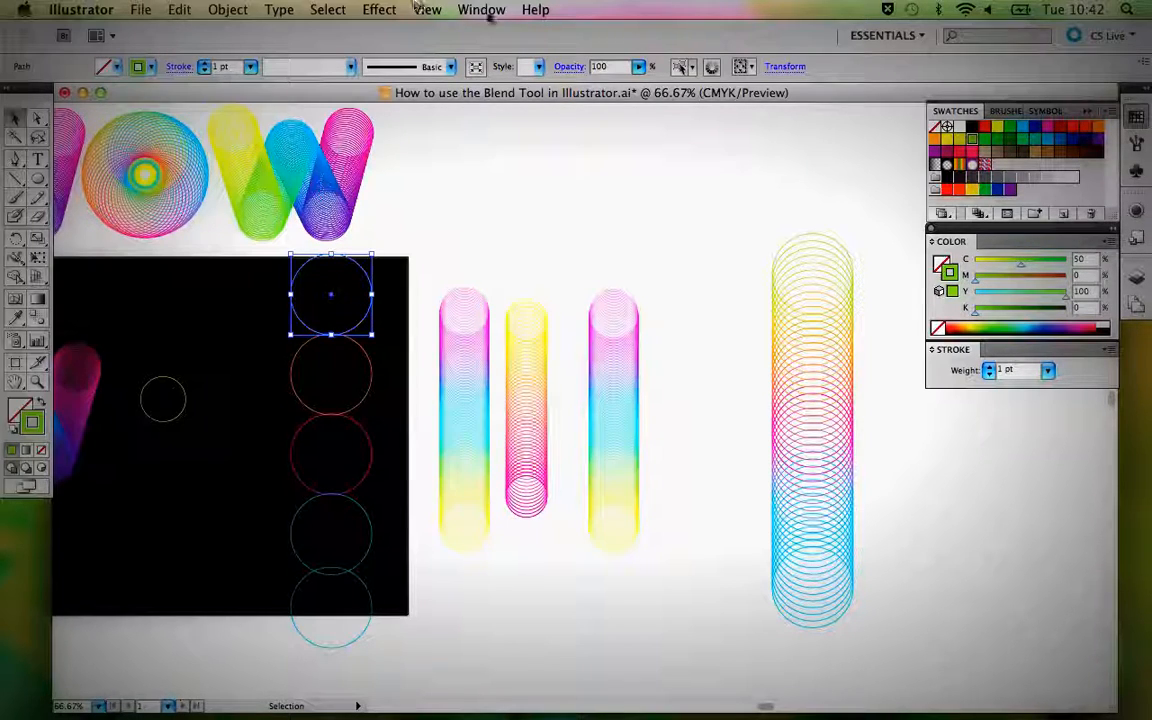
left_click(463, 10)
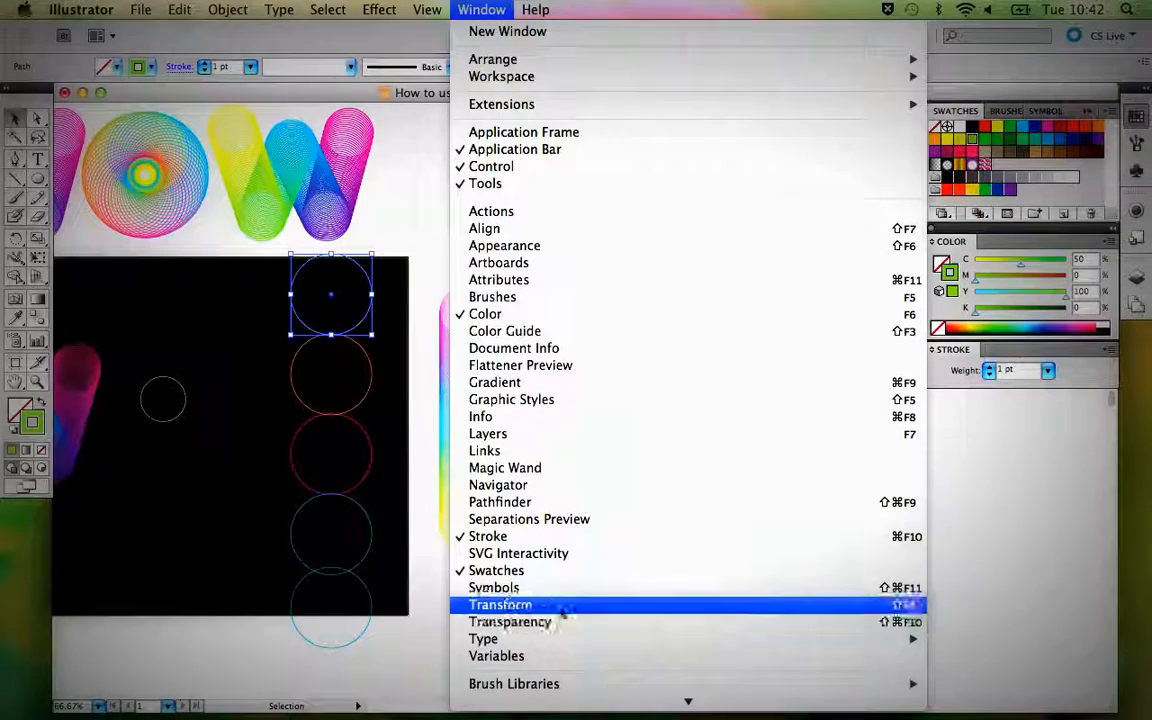
left_click(560, 607)
left_click_drag(103, 336, 770, 101)
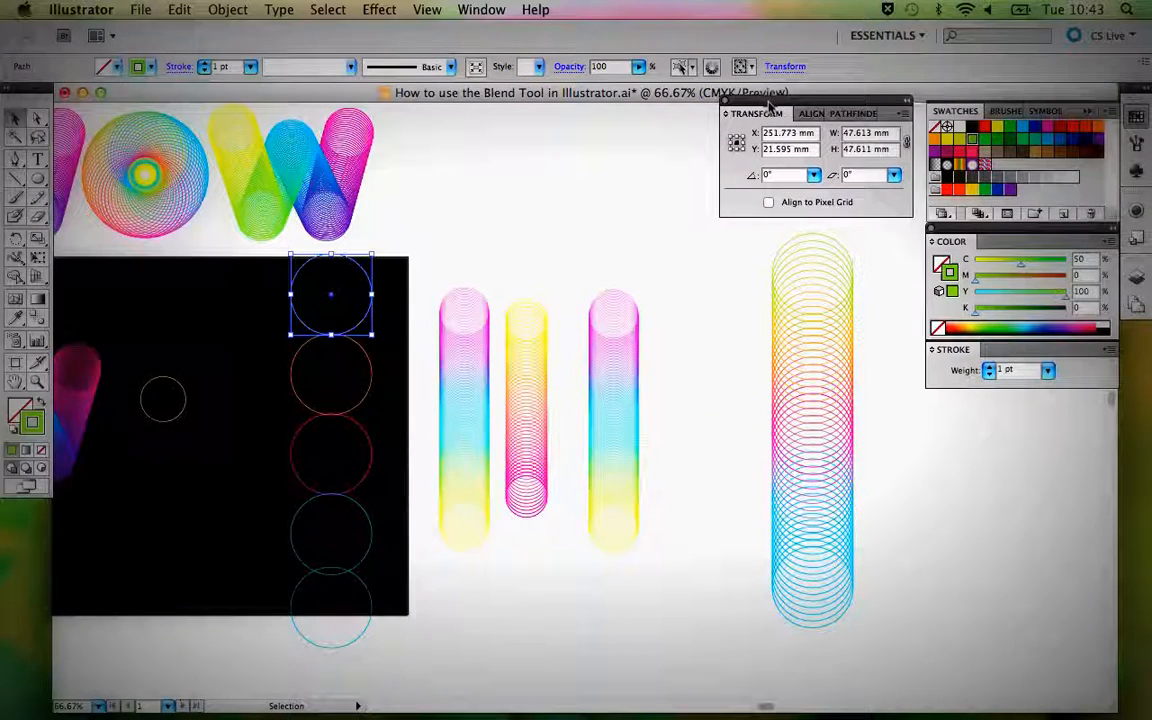
left_click(866, 132)
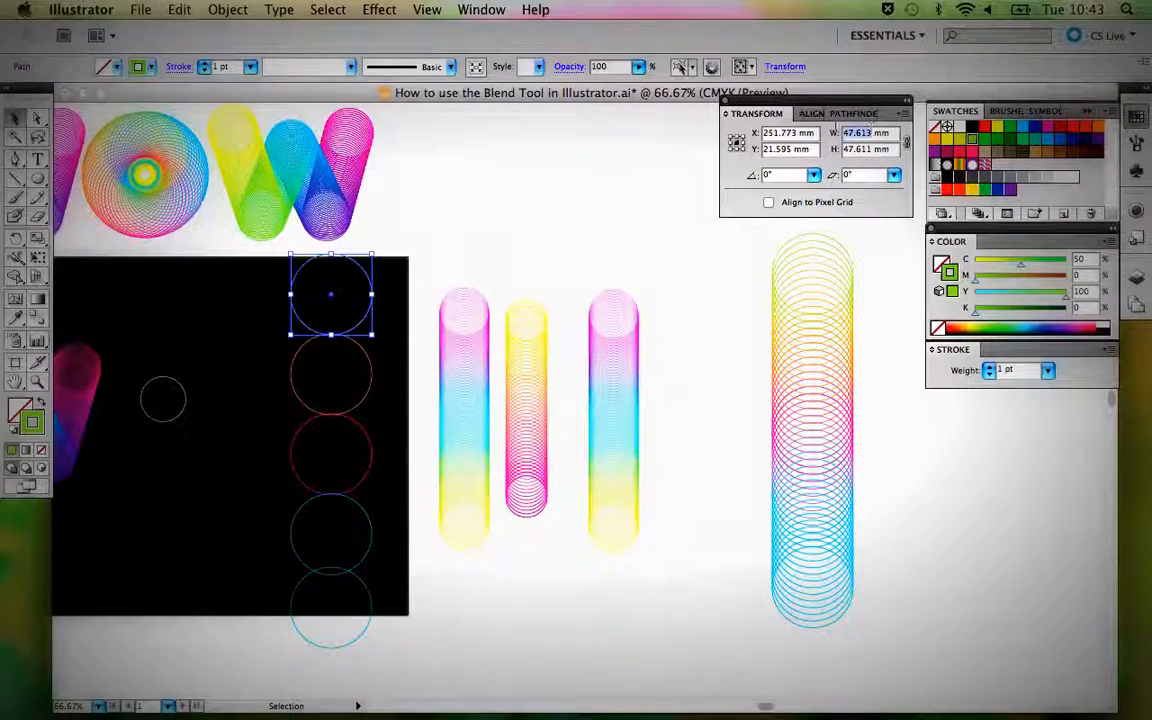
left_click(874, 148)
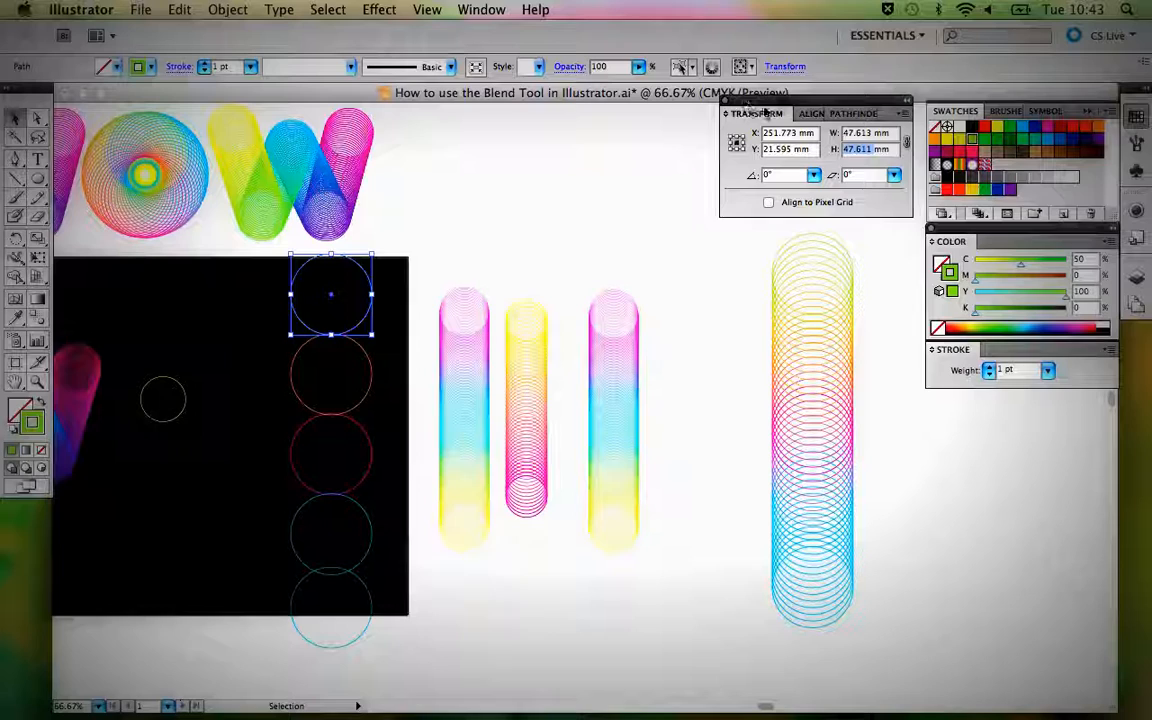
left_click(490, 216)
left_click(374, 286)
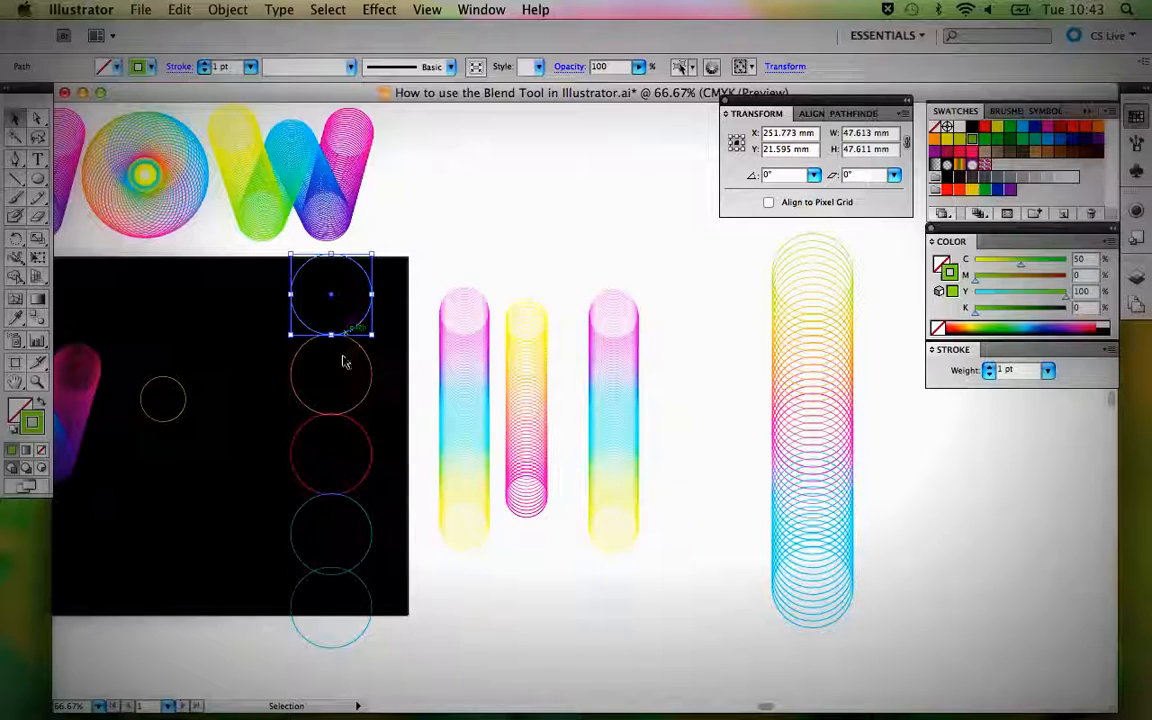
Delete the unstroked spine running through the column and nudge the lowest circle down until it just touches the one above.
left_click(343, 530)
key("Delete")
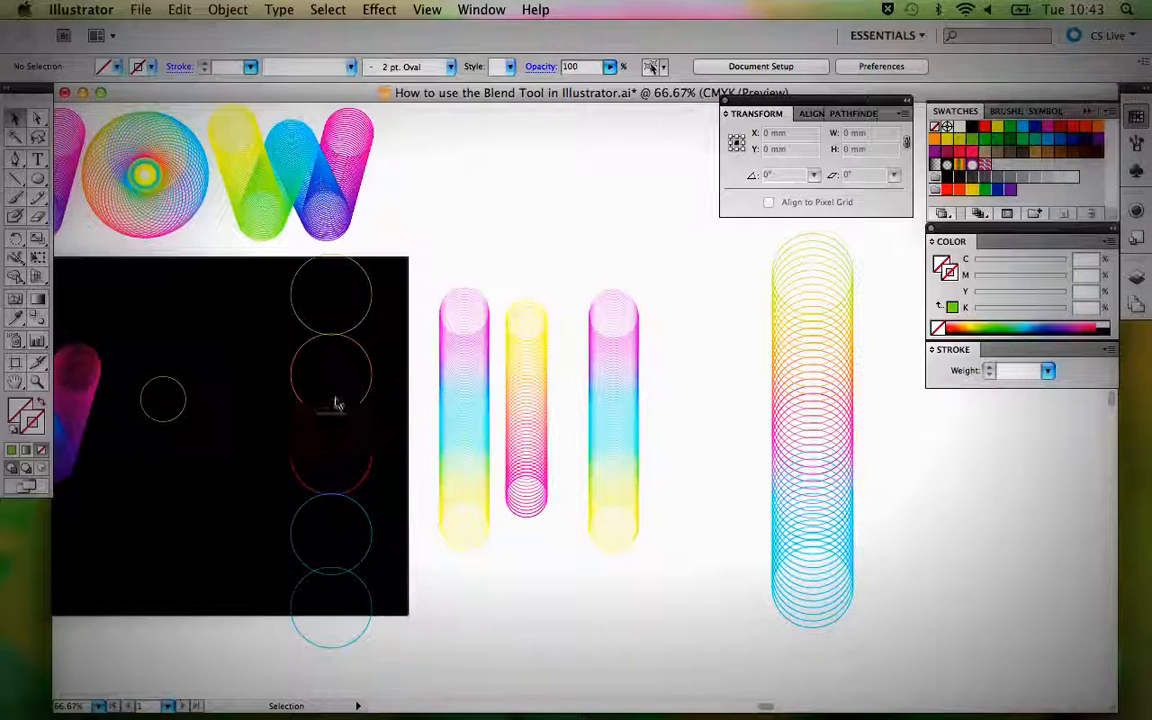
left_click(371, 598)
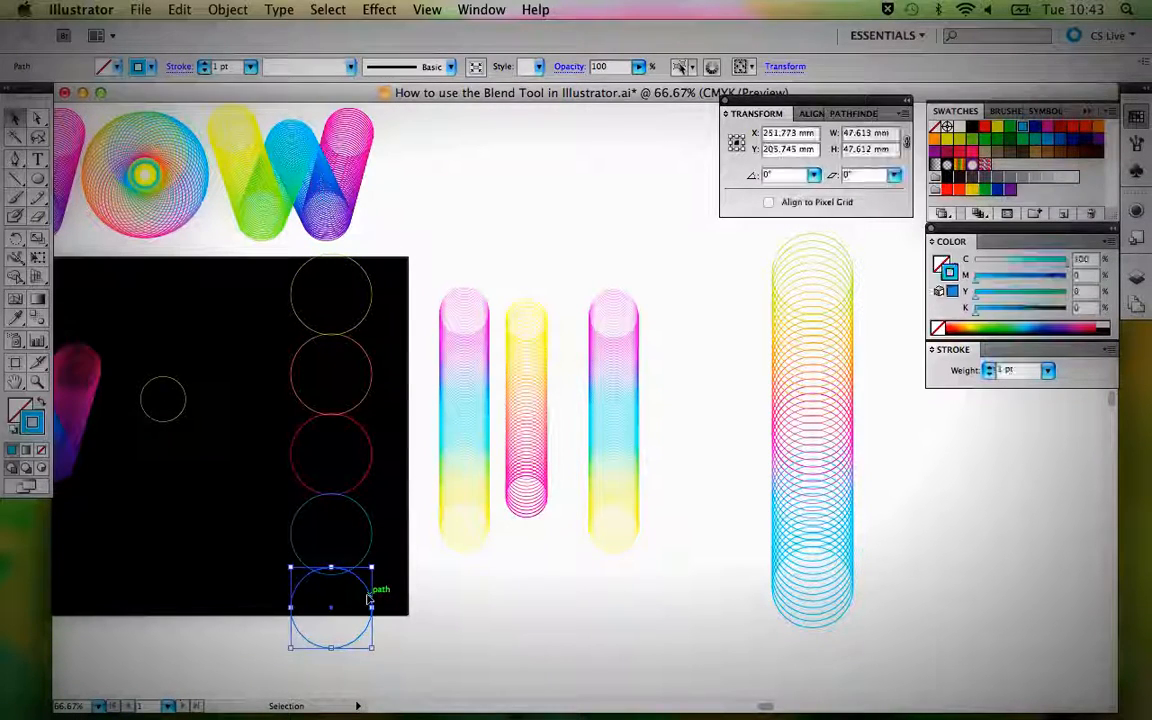
key("Down")
key("Down")
key("Down")
key("Down")
key("Down")
key("Down")
key("Down")
key("Down")
key("Down")
key("Down")
key("Down")
key("Down")
key("Down")
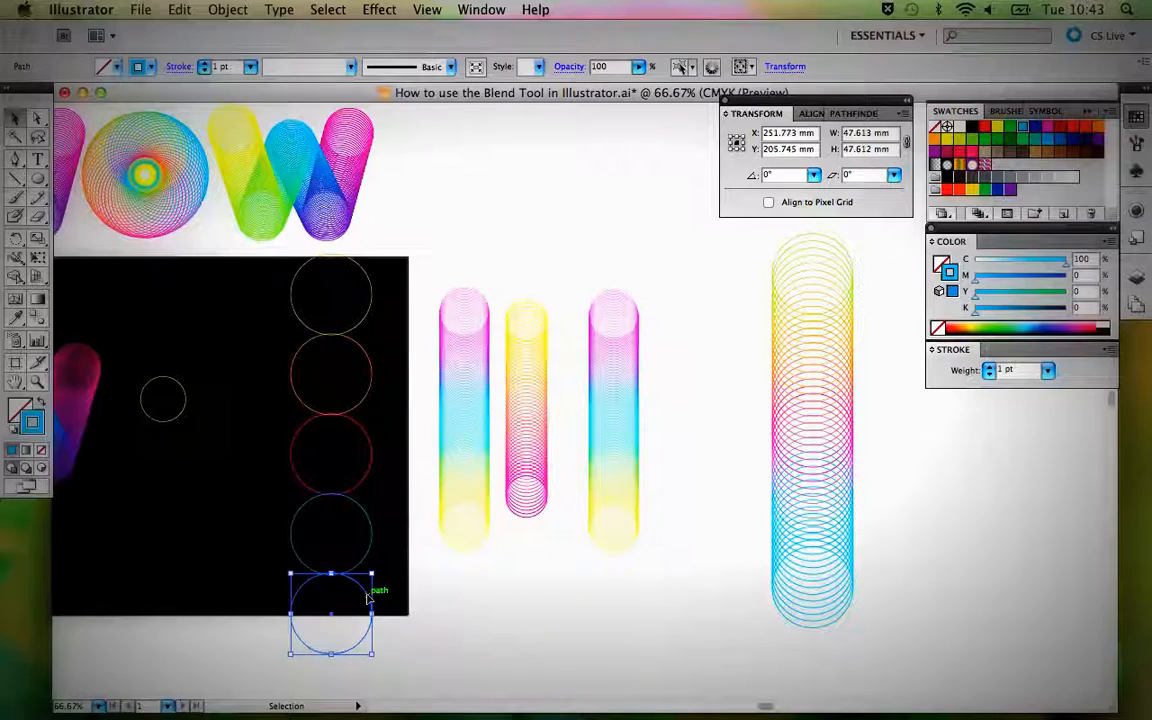
left_click(481, 607)
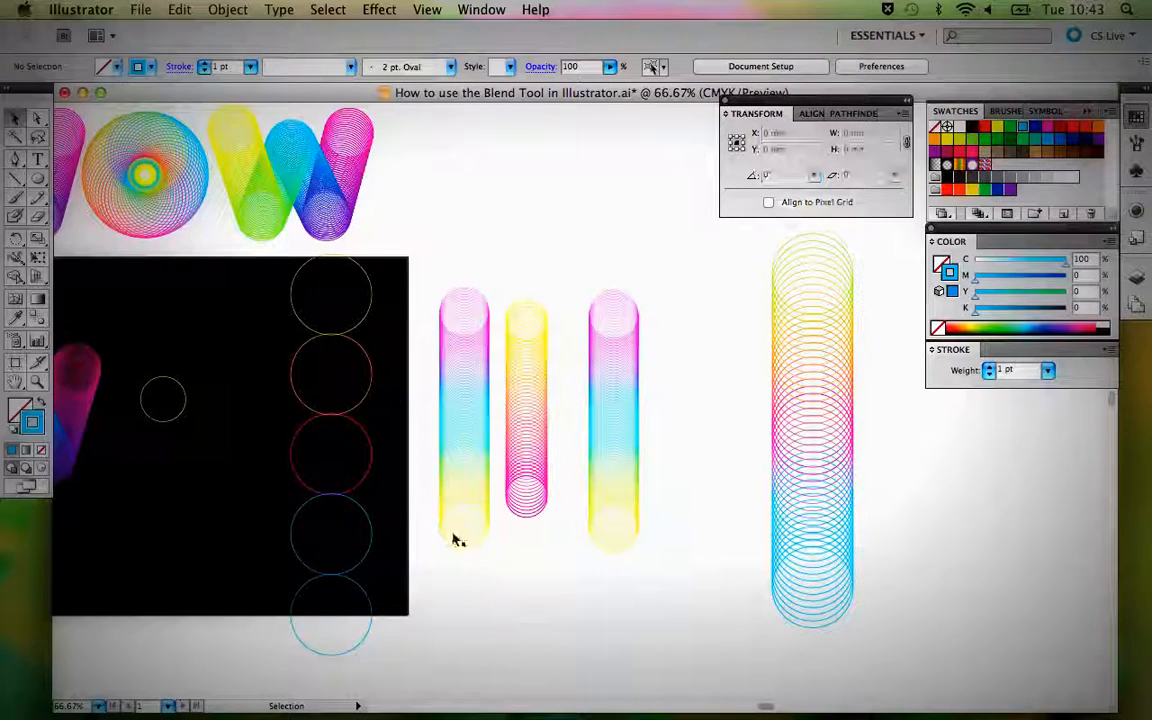
Blend the column's circles in sequence from top to bottom, and undo the last link to the lowest circle.
left_click(373, 306)
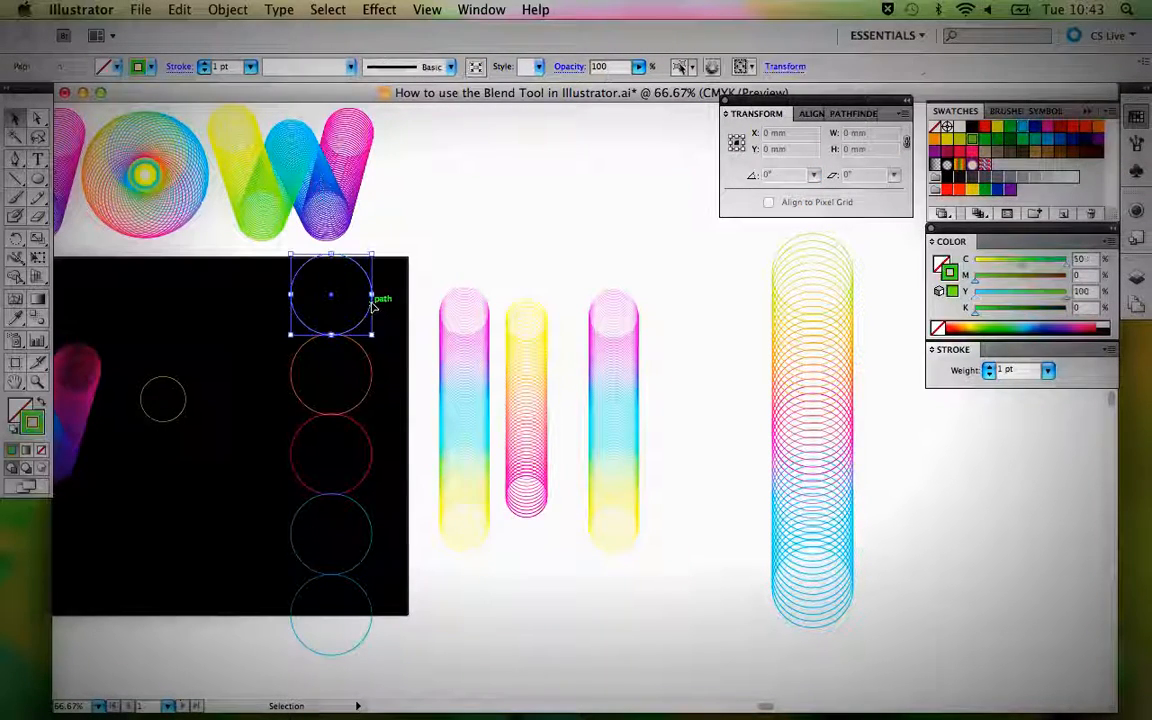
left_click(441, 292)
key("space")
left_click_drag(337, 308, 488, 310)
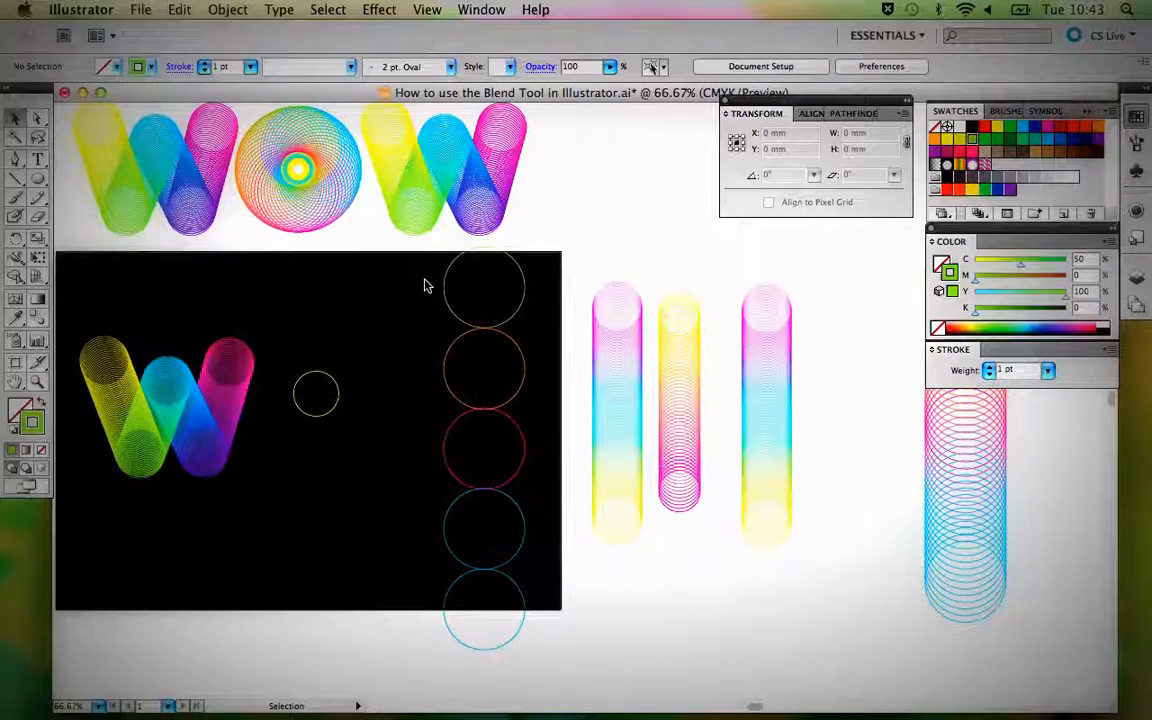
left_click_drag(427, 283, 527, 622)
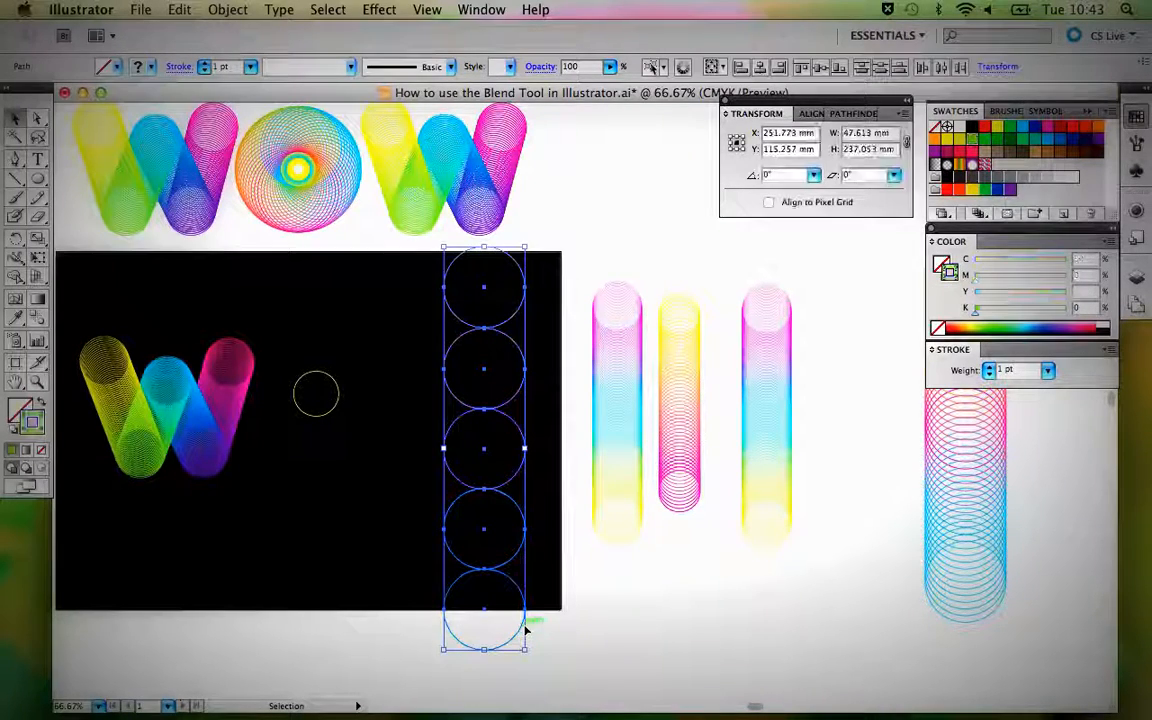
left_click(37, 318)
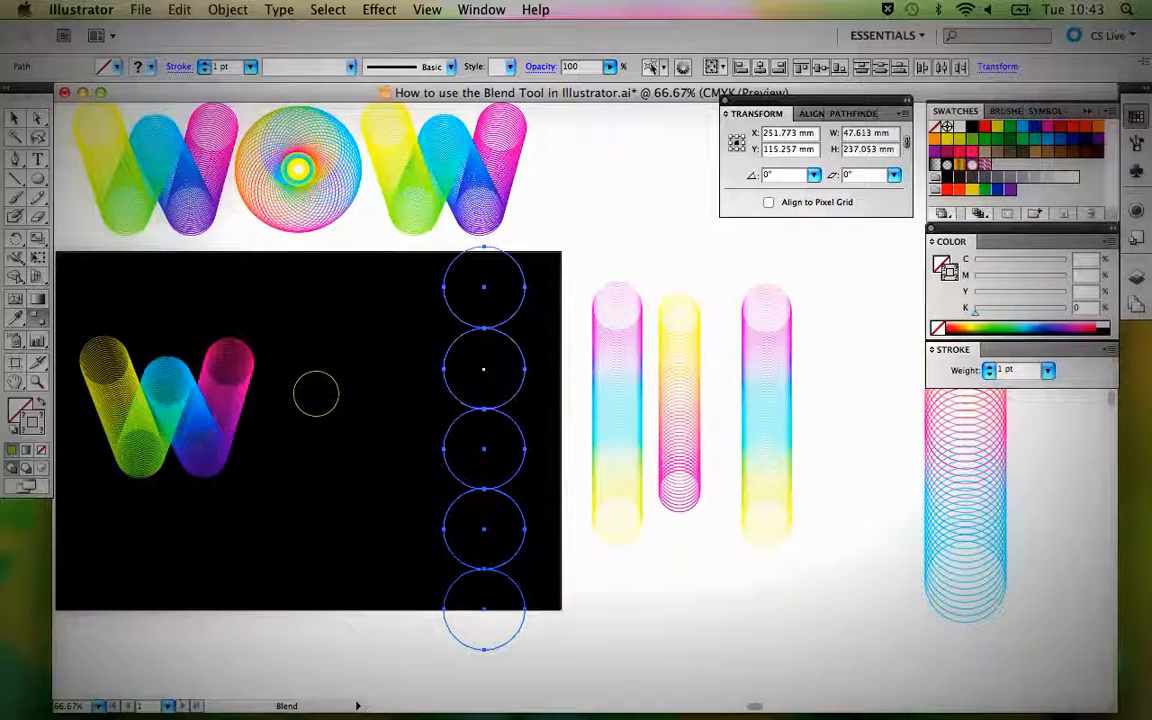
left_click(483, 369)
left_click(483, 450)
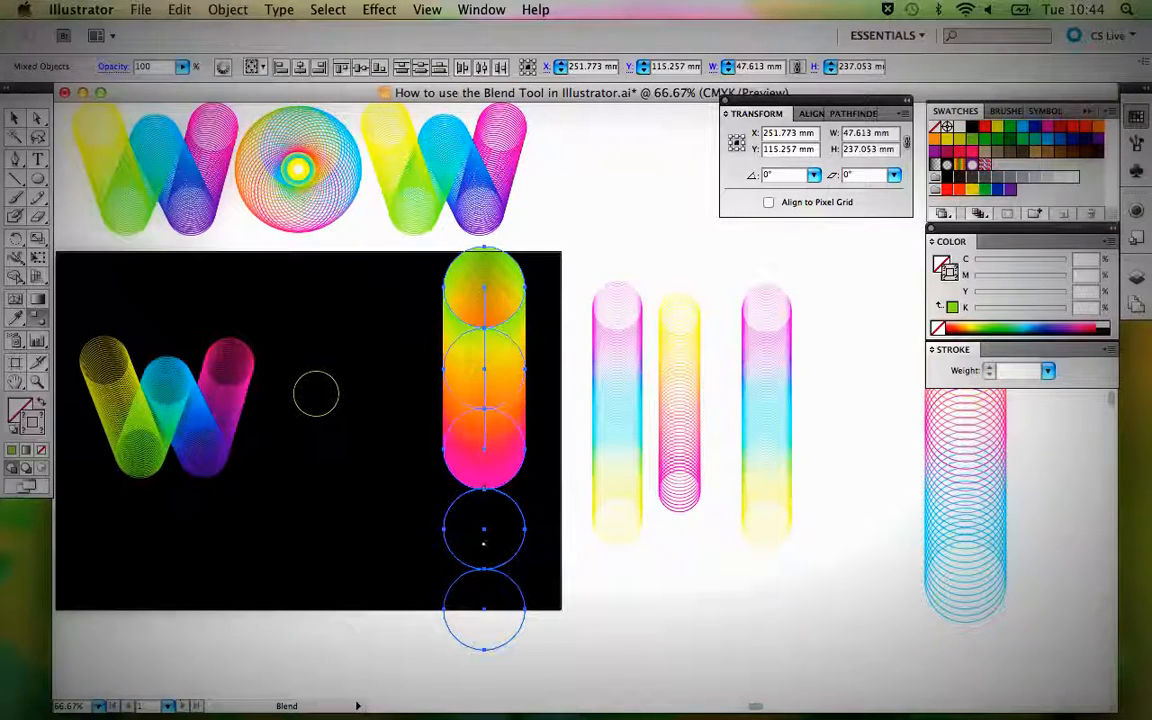
left_click(483, 530)
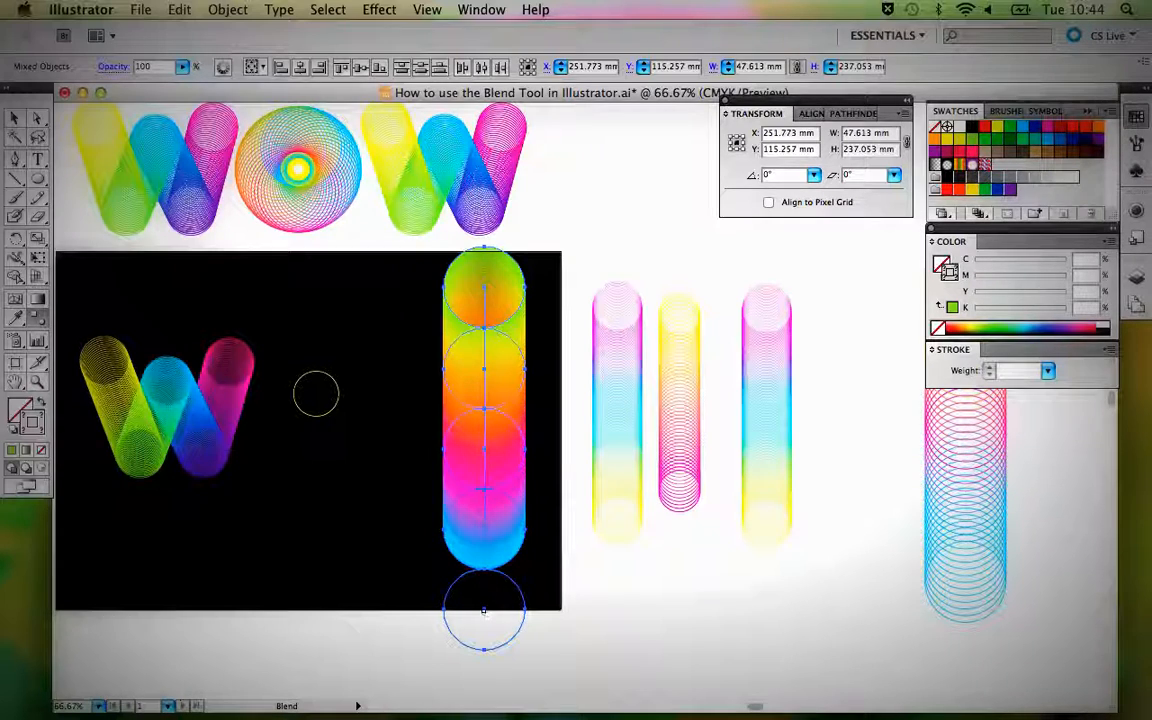
left_click(484, 609)
key("super+z")
key("v")
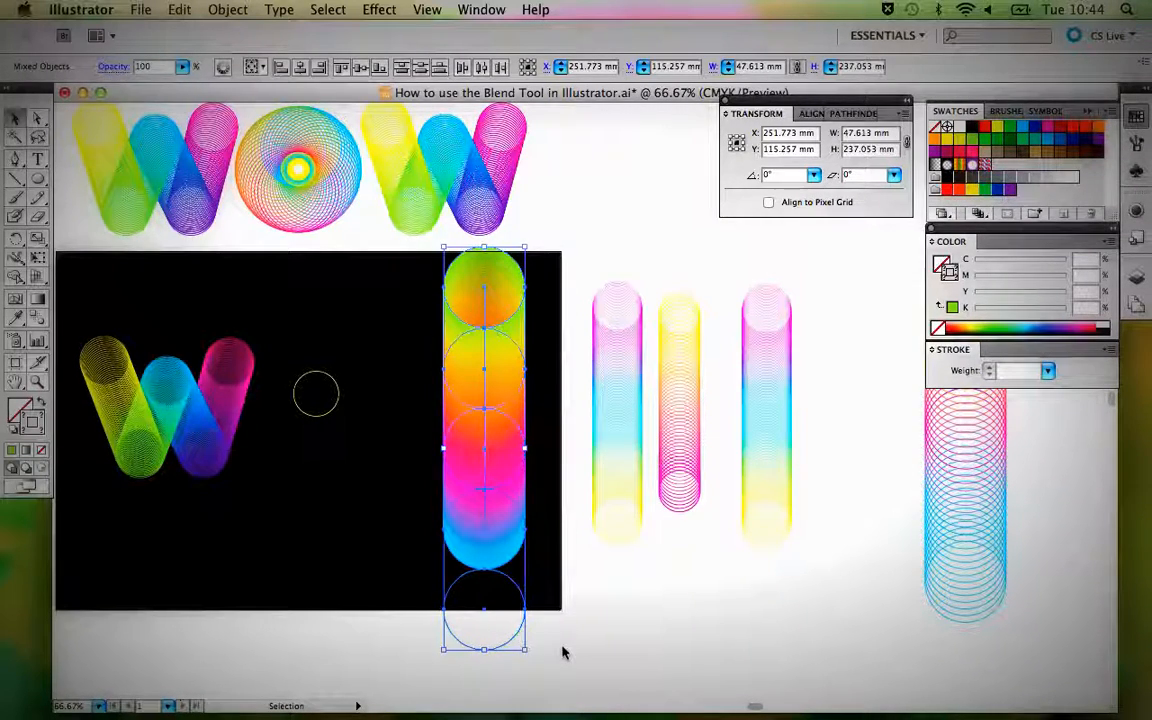
Delete the unblended blue circle below the column blend.
left_click(560, 649)
key("a")
left_click(514, 639)
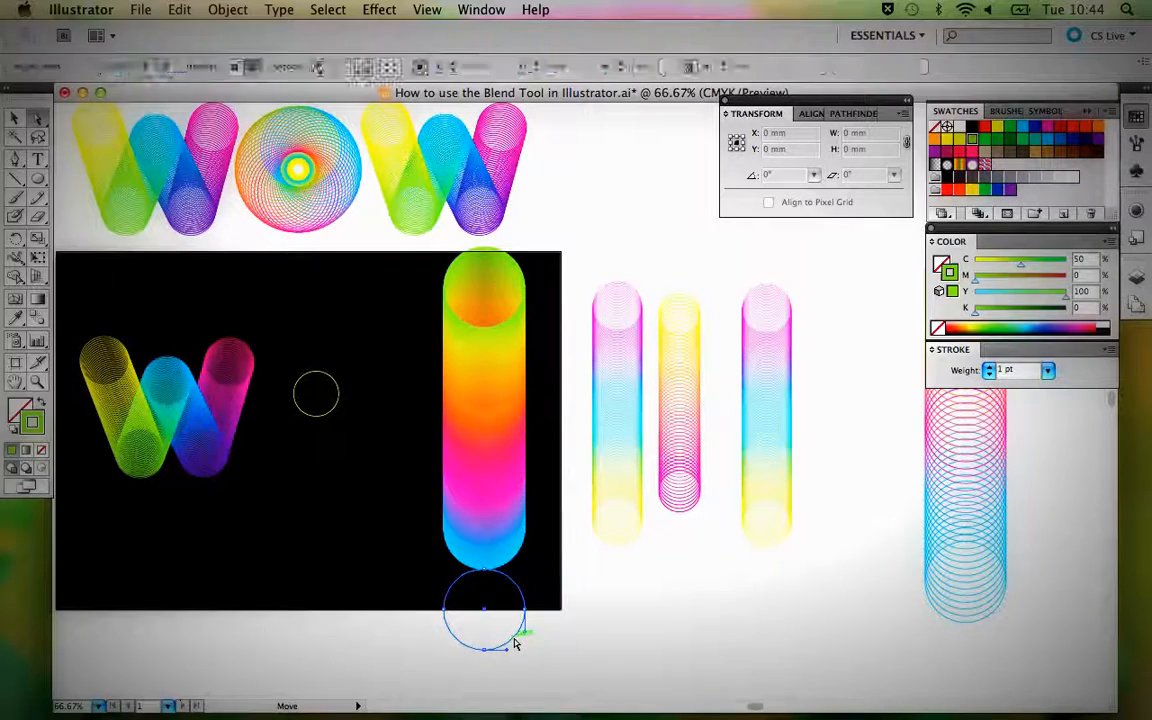
key("Delete")
key("Delete")
Set the column blend's spacing to Specified Steps with 50 steps, with the preview on.
left_click(482, 480)
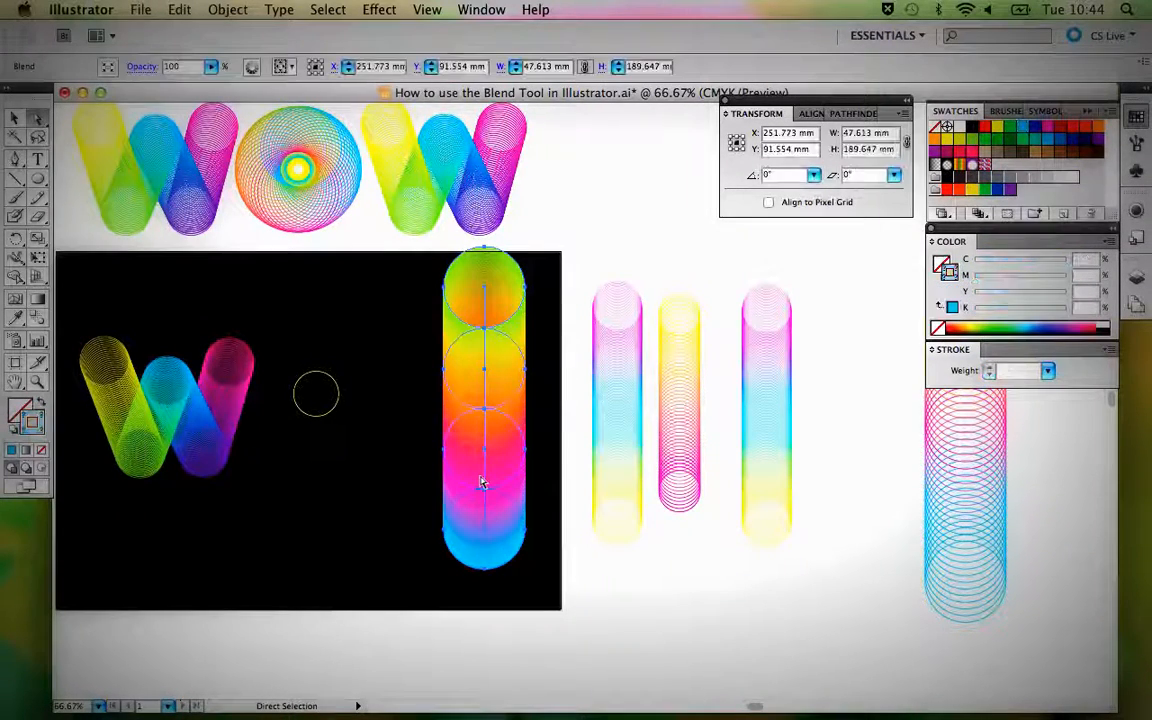
key("v")
double_click(38, 318)
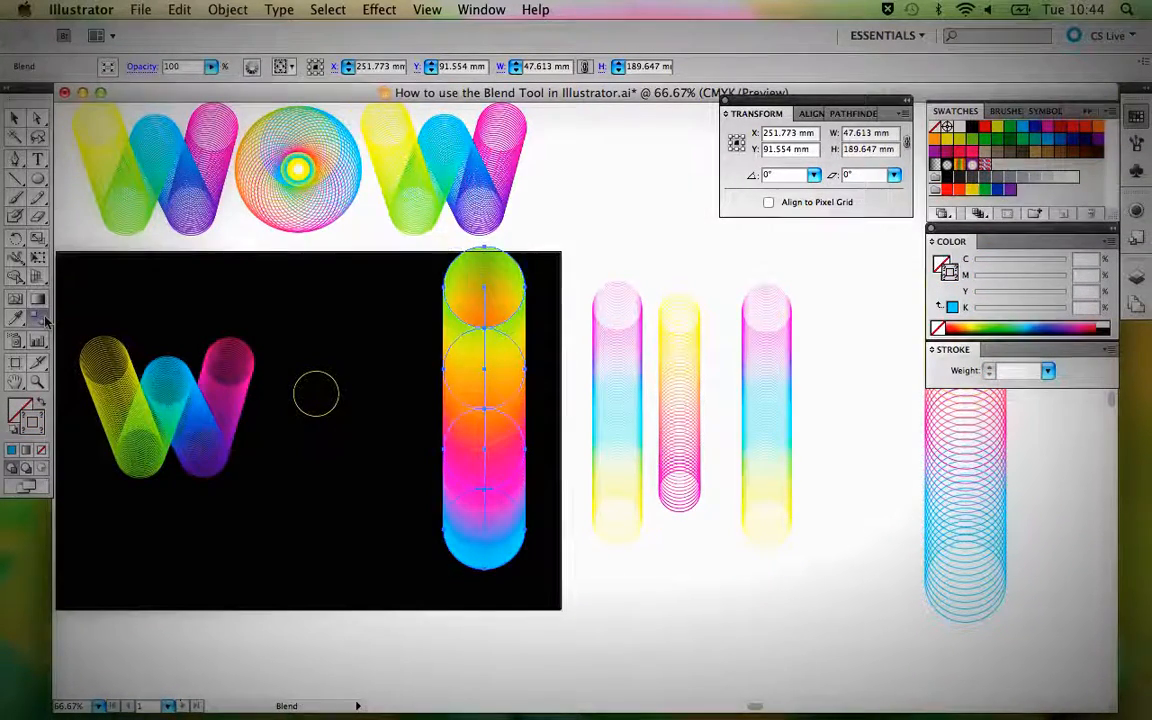
left_click_drag(540, 214, 555, 160)
left_click(566, 169)
left_click(566, 181)
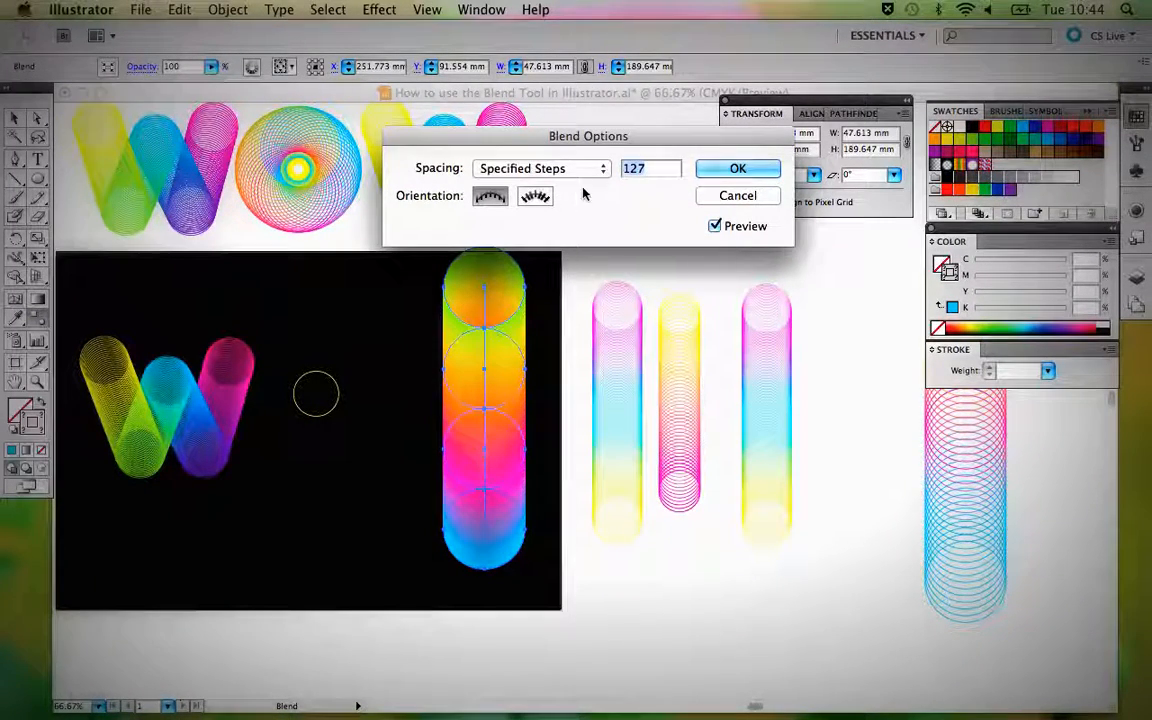
left_click(521, 169)
left_click(521, 169)
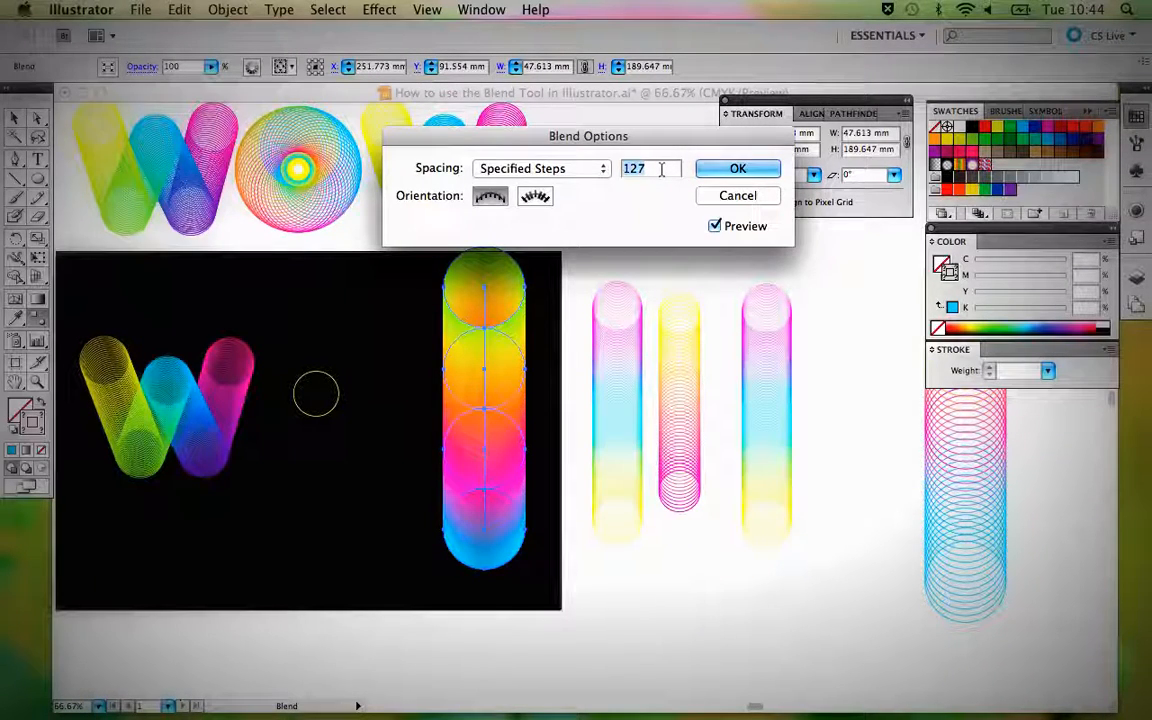
type("50")
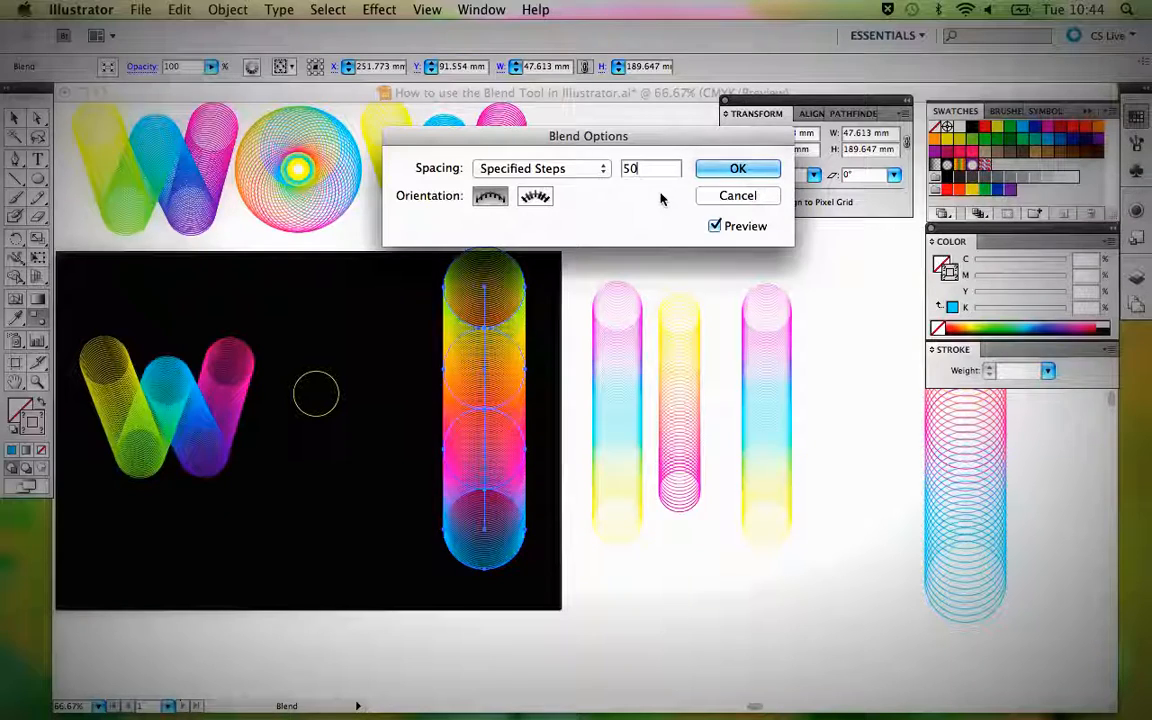
Change the column blend's specified steps to 30 and apply the blend options.
left_click_drag(641, 170, 604, 167)
type("30")
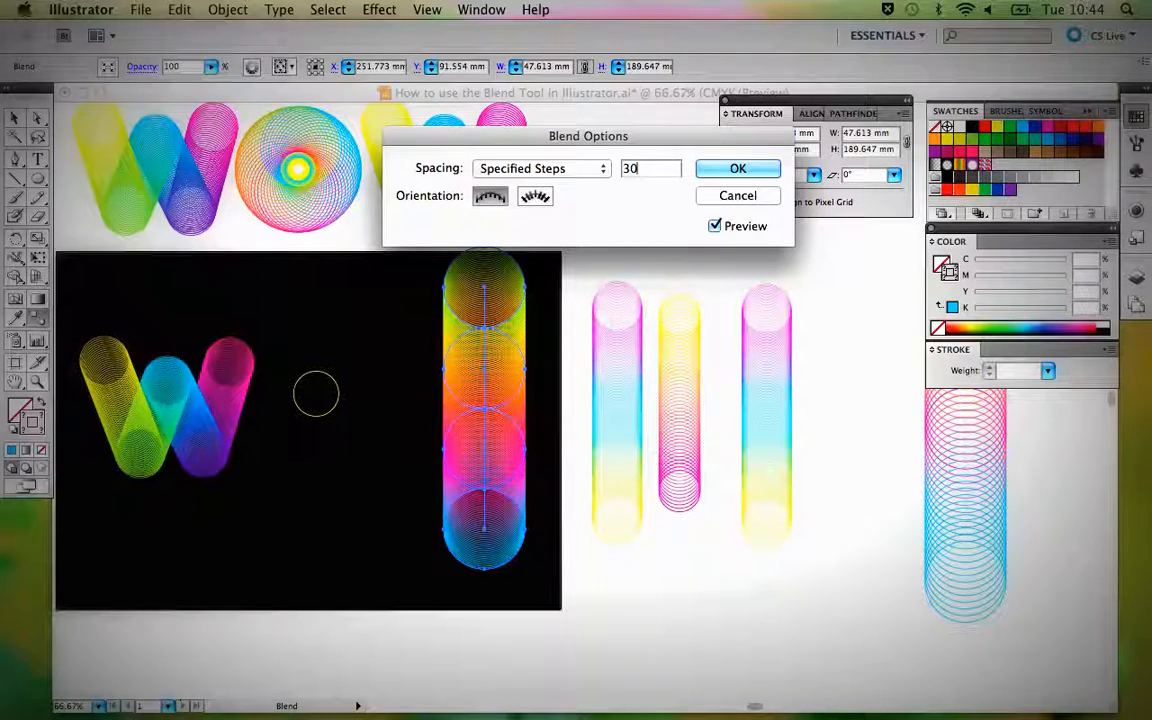
left_click(738, 172)
key("v")
Check the width and height of the small yellow circle between the W and the column blend.
left_click(607, 244)
left_click(460, 441)
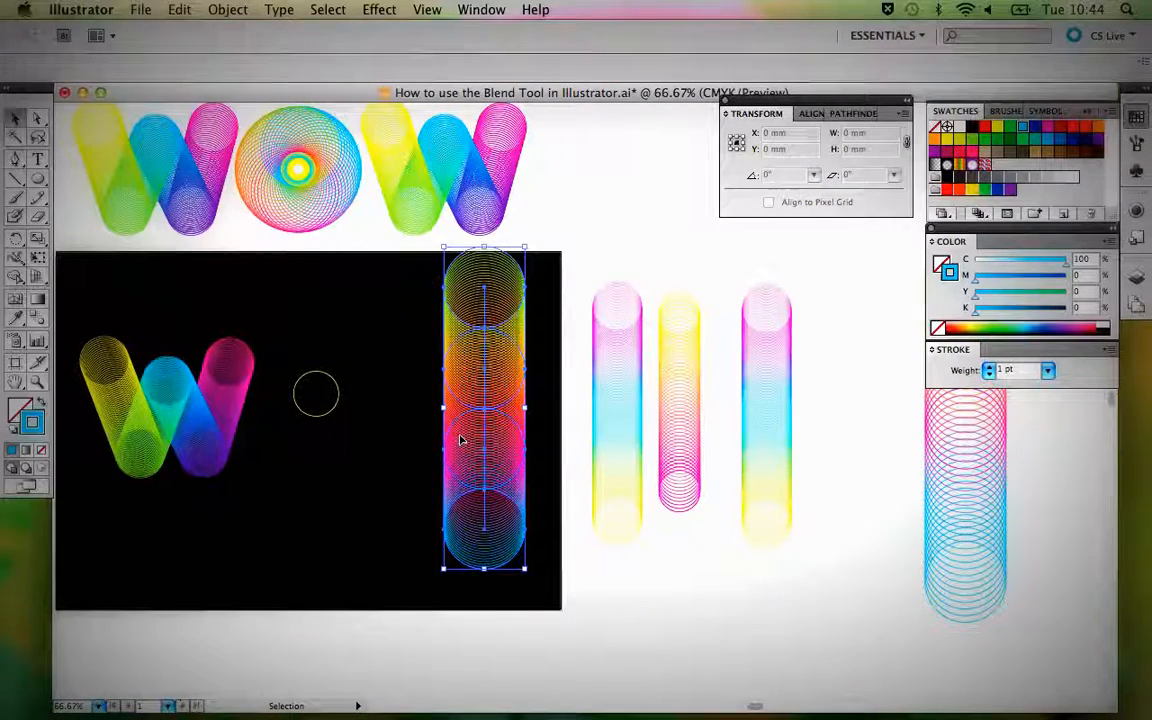
left_click(360, 410)
left_click(338, 392)
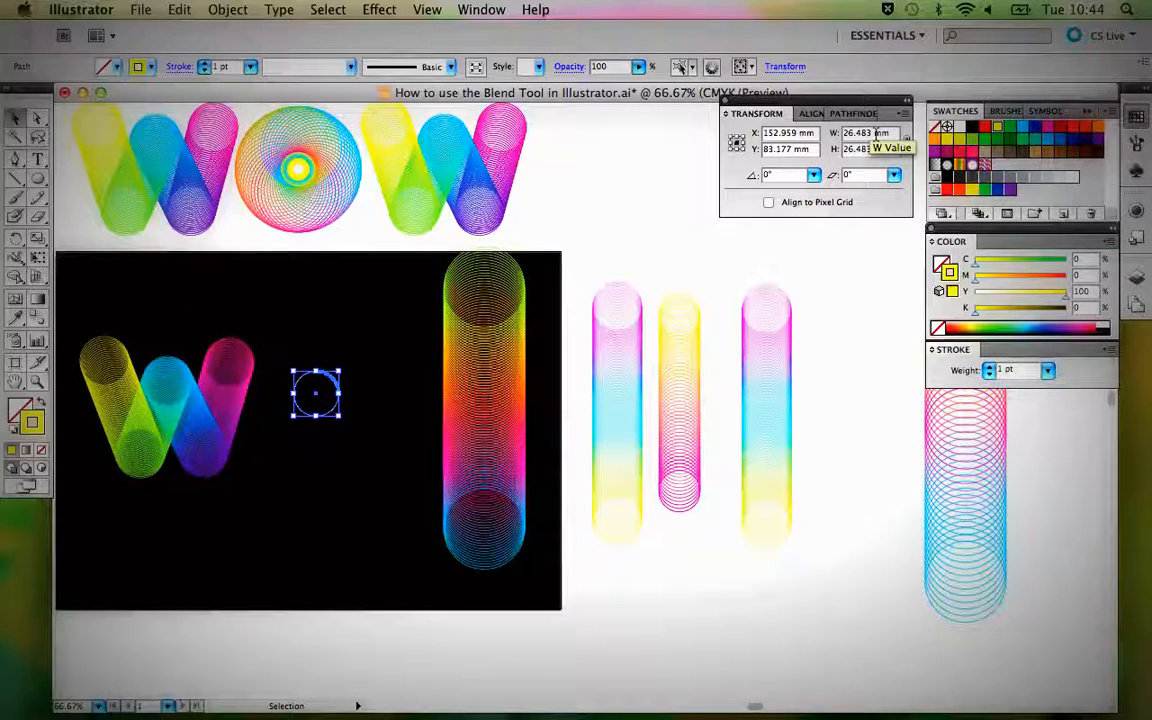
Draw a new small circle with the Ellipse tool above the existing one and set its width and height to 26 mm.
left_click(38, 178)
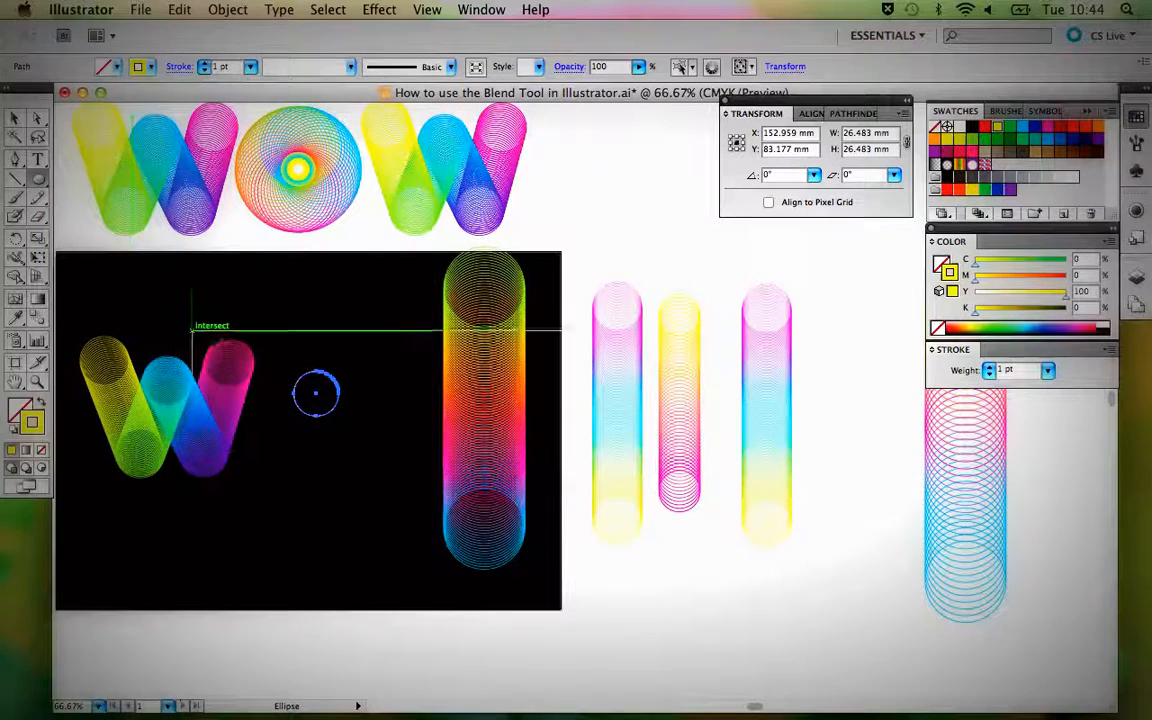
left_click_drag(346, 296, 386, 329)
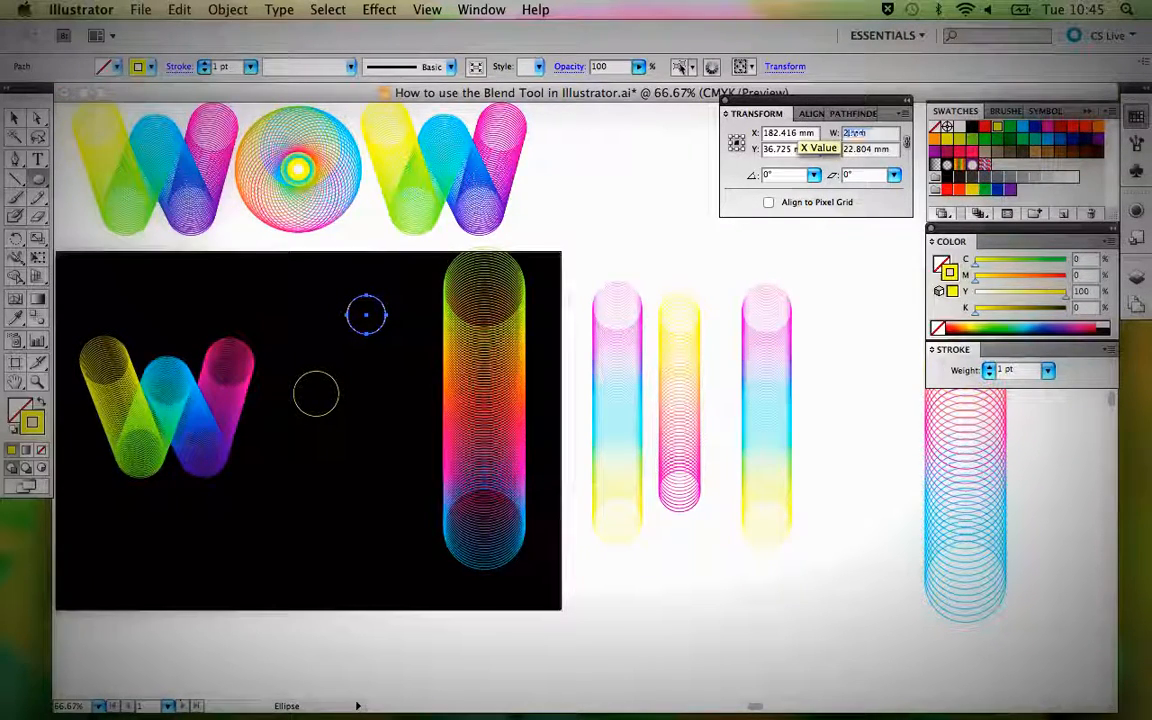
type("26")
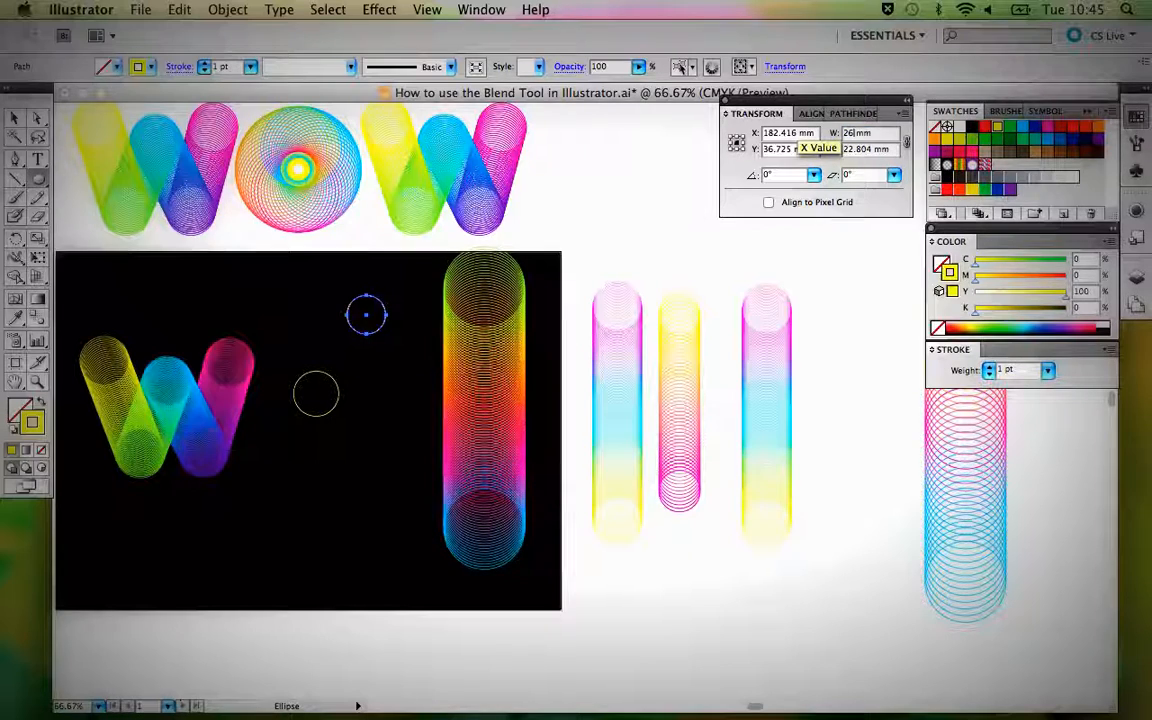
key("Return")
double_click(870, 148)
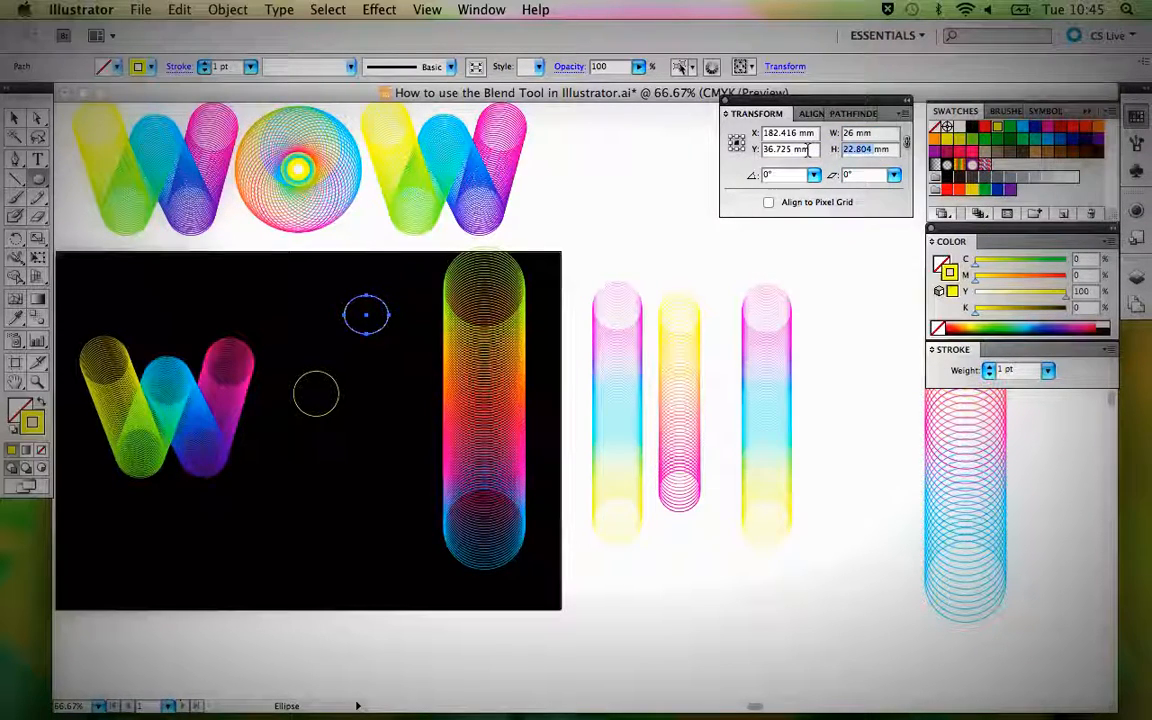
type("26")
key("Return")
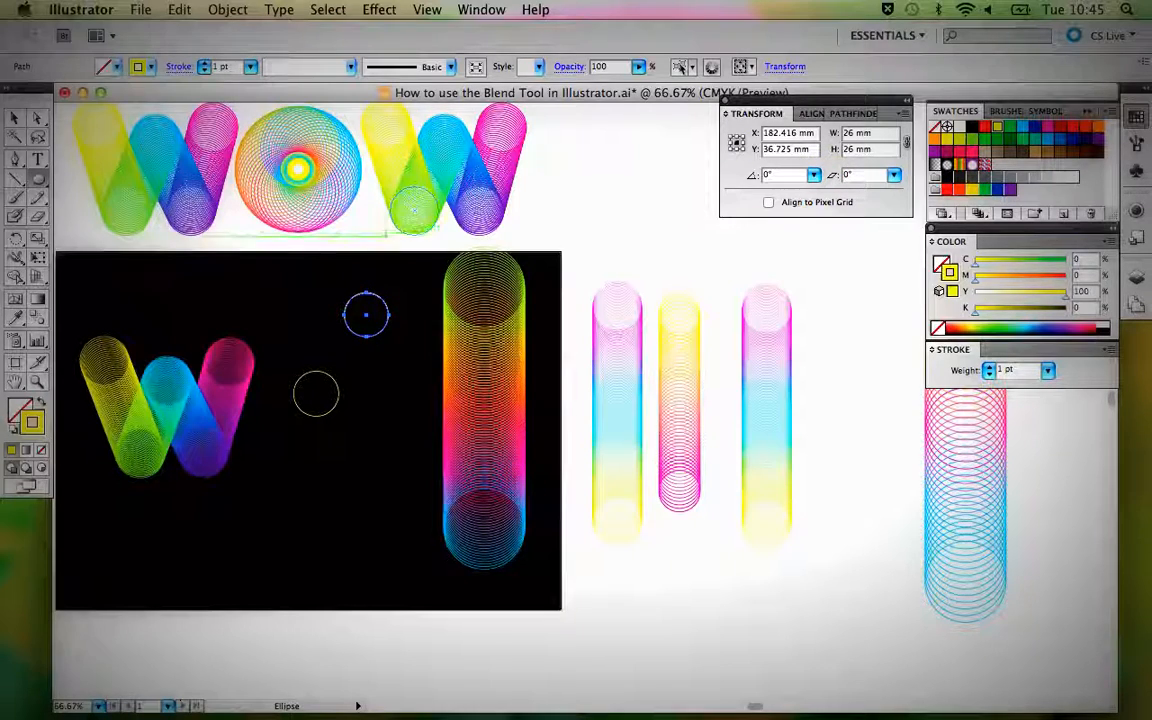
Delete the old small circle and move the new 26 mm circle down between the W and the column blend.
left_click(15, 118)
left_click_drag(258, 370, 316, 392)
key("Delete")
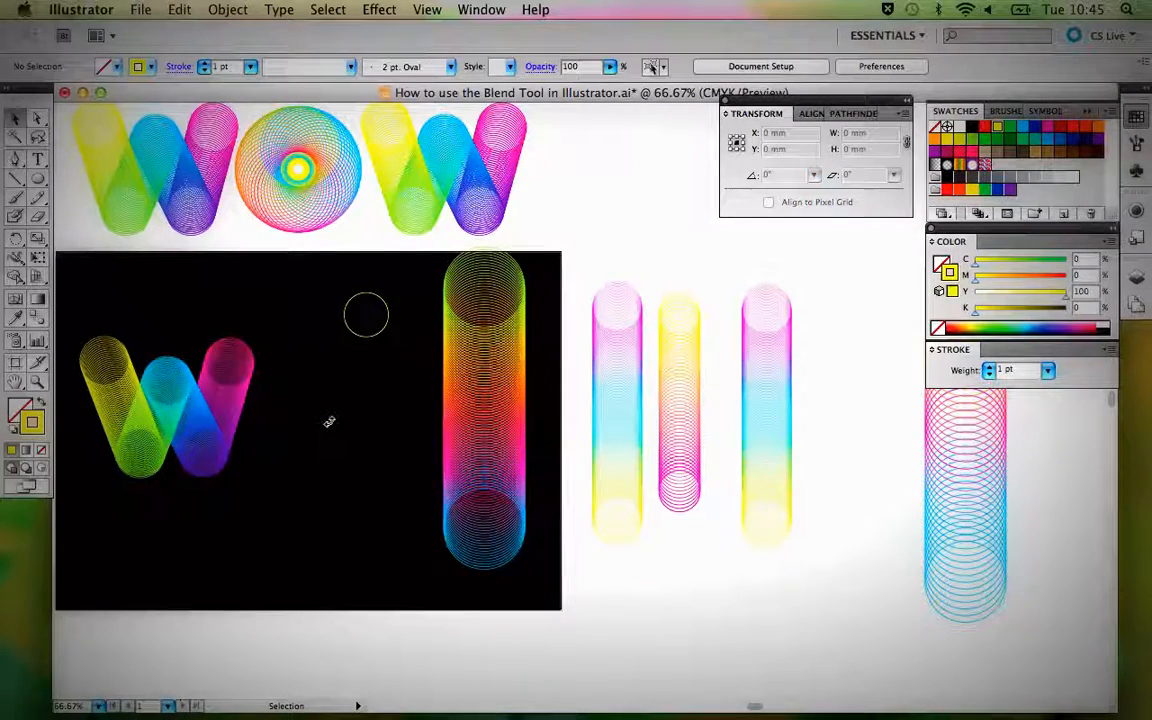
left_click_drag(338, 335, 302, 390)
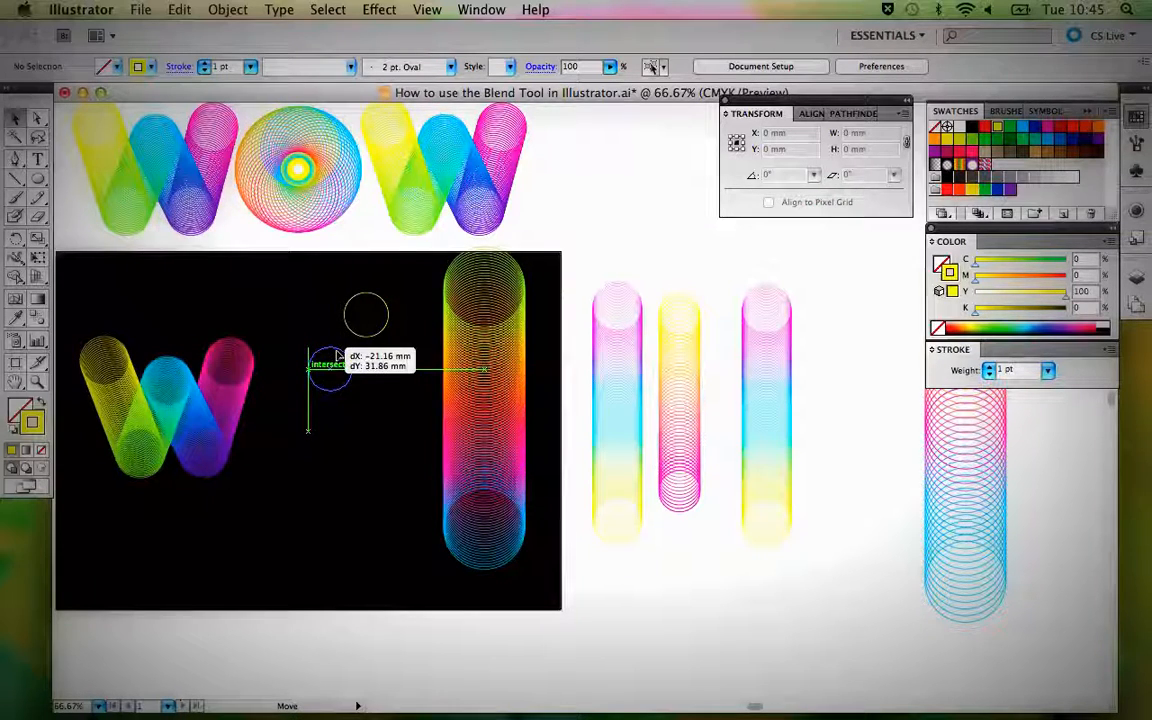
Replace the column blend's spine with the 26 mm circle, and position the resulting O beside the W.
left_click(478, 400, "shift")
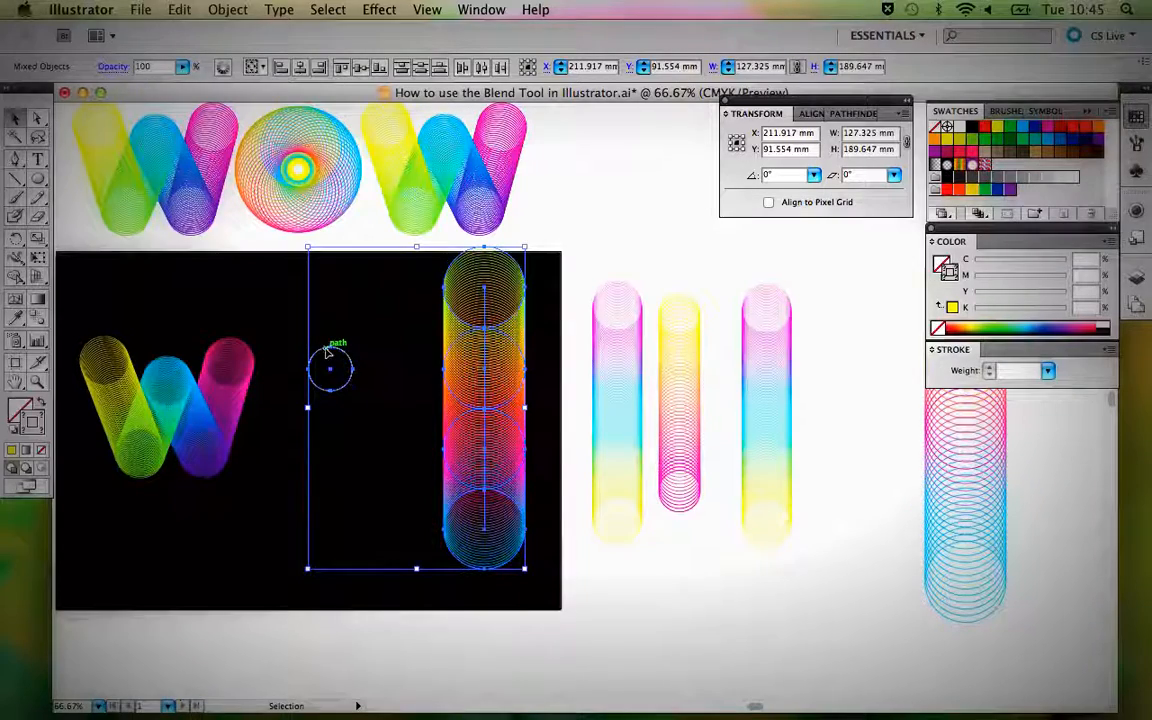
left_click(226, 10)
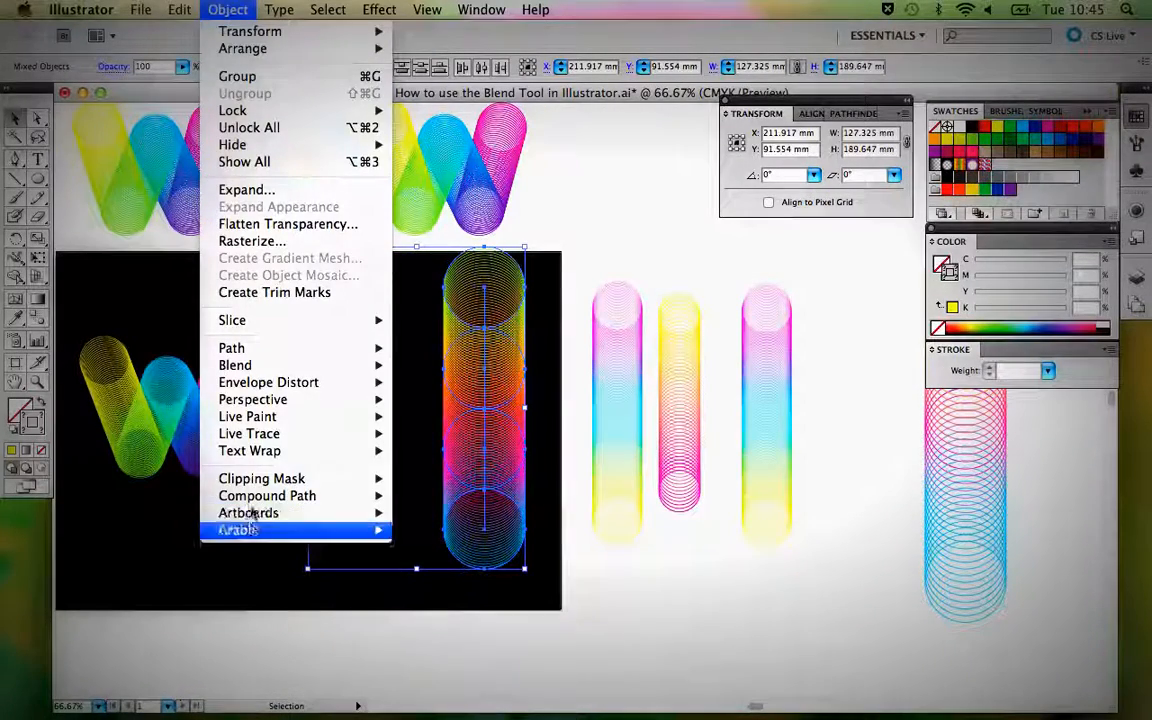
mouse_move(225, 366)
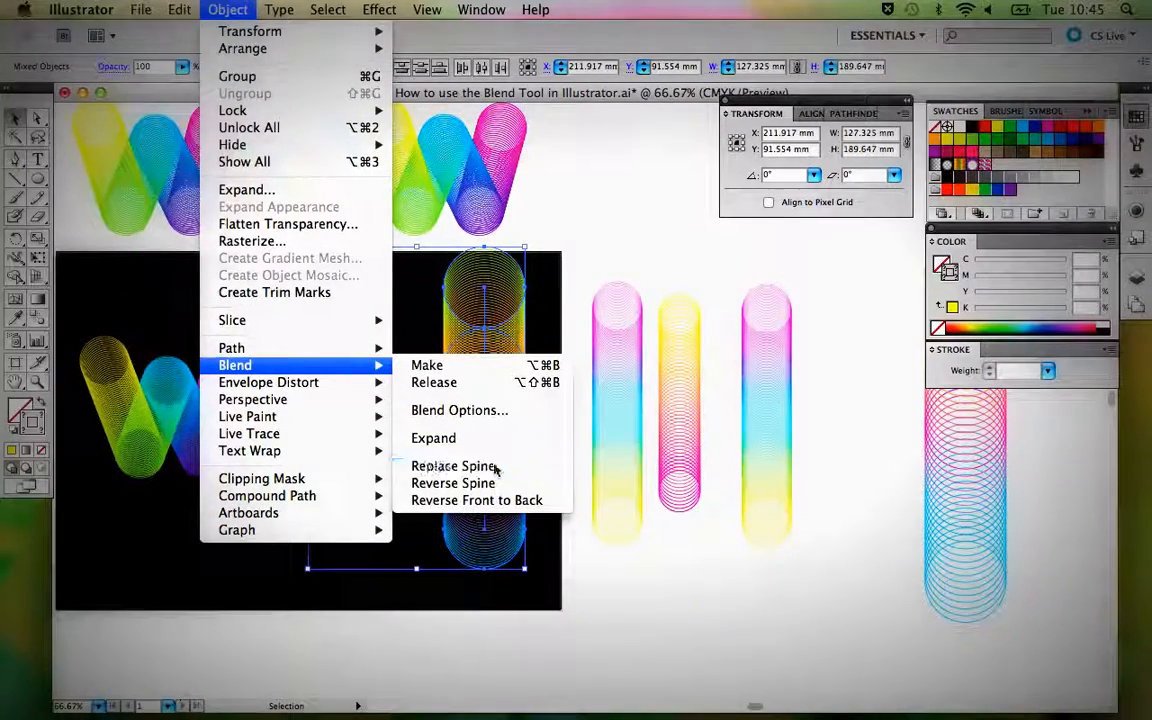
left_click(495, 467)
left_click(494, 460)
left_click_drag(352, 402, 369, 424)
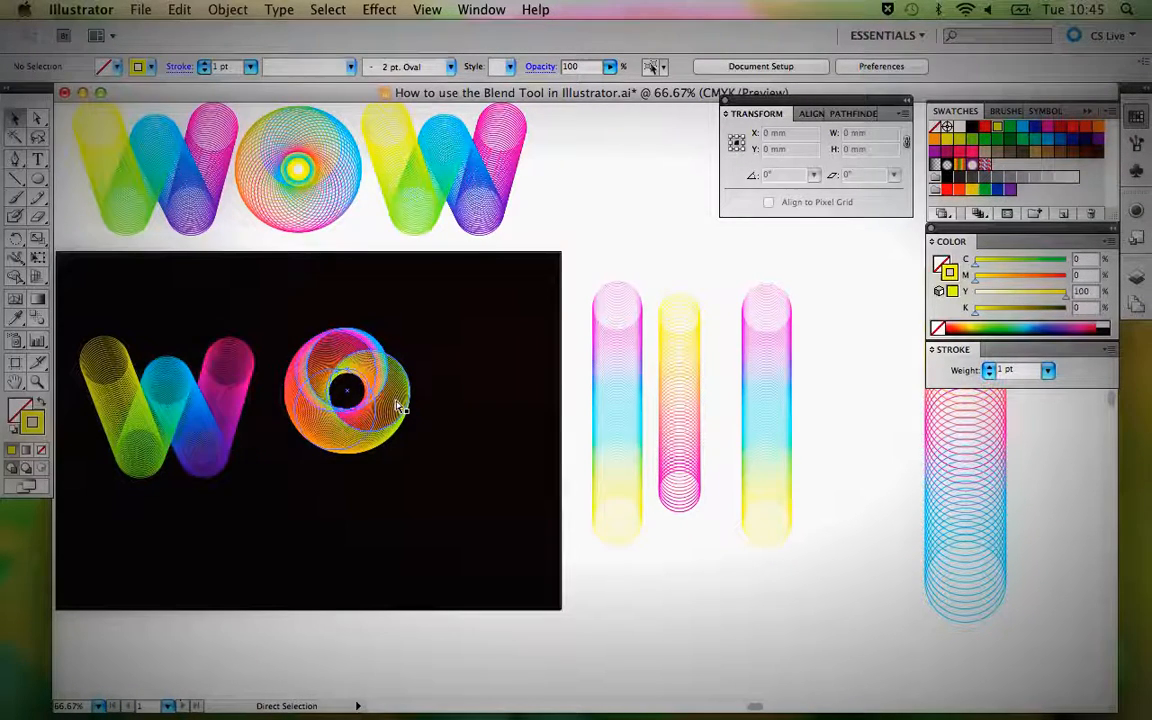
Switch the artwork to outline view and select the O blend's circular spine path, dismissing the server connection alert.
key("super+y")
key("z")
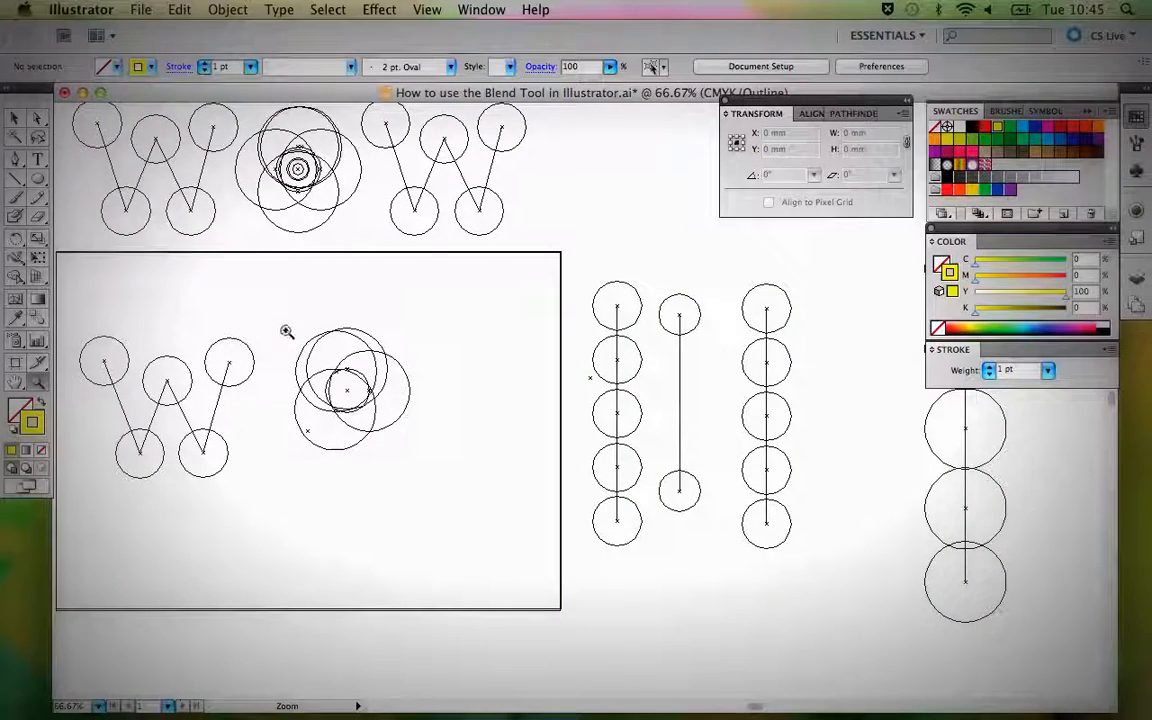
left_click_drag(285, 329, 419, 449)
left_click_drag(483, 399, 312, 373)
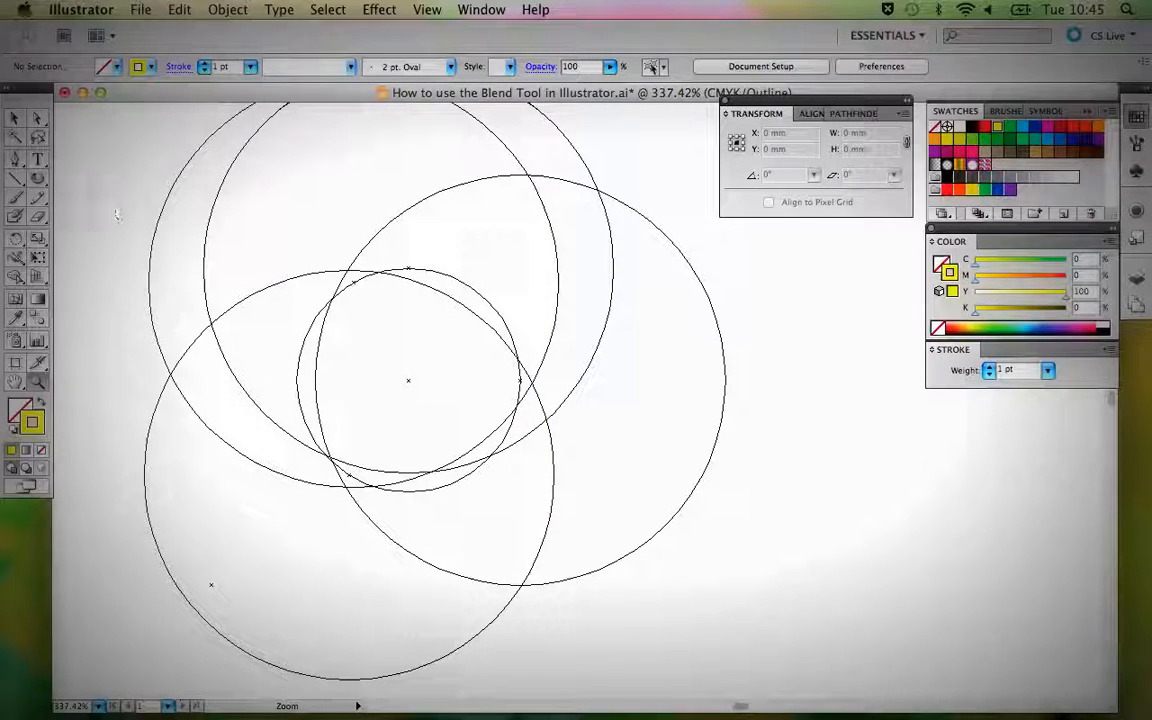
key("a")
left_click(362, 283)
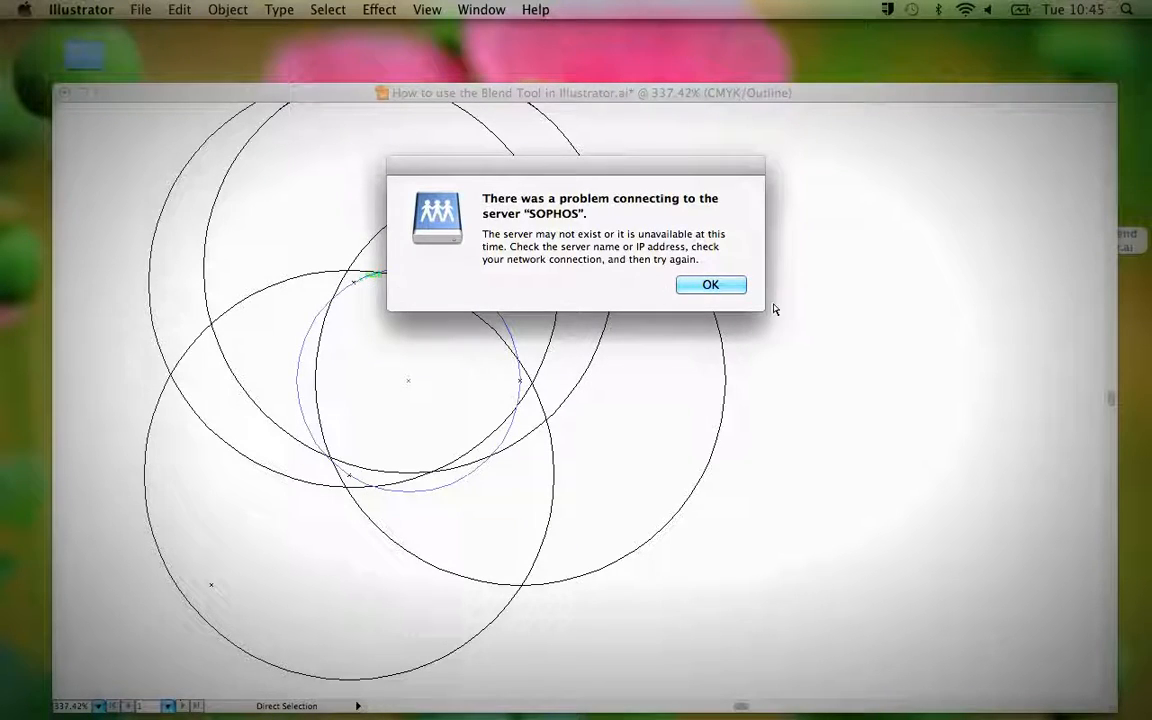
left_click(728, 287)
left_click(357, 286)
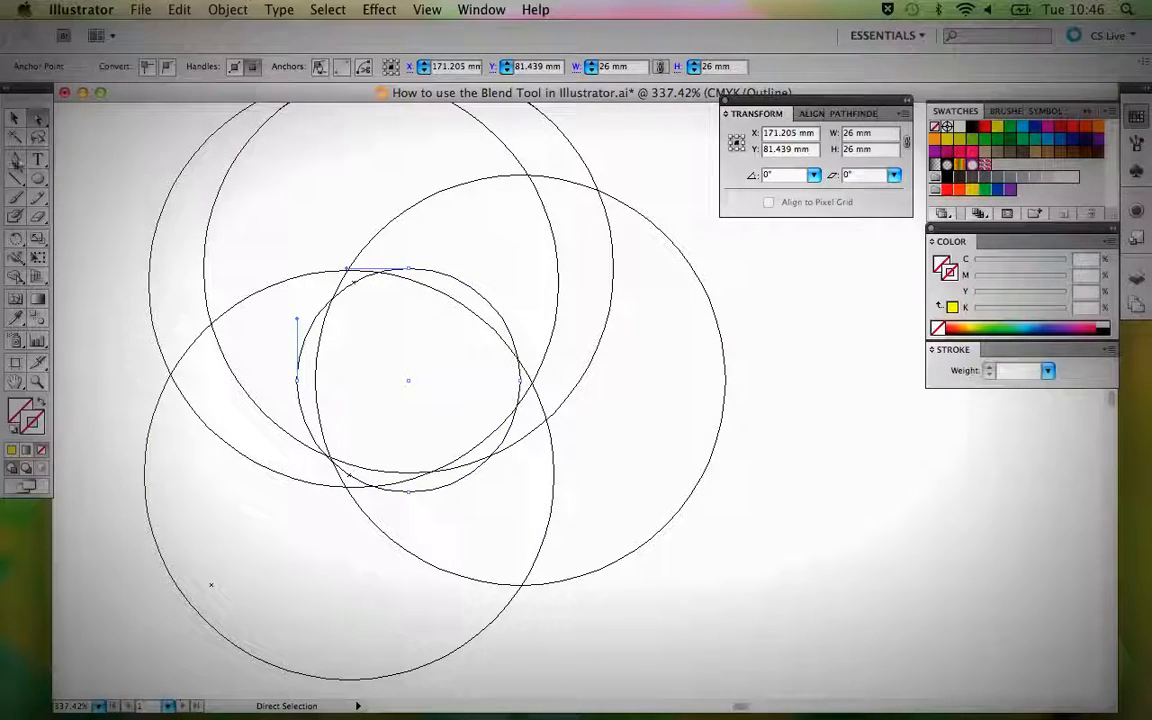
Add a series of anchor points with the Pen tool along the upper-right arc of the O's spine.
left_click(13, 174)
key("p")
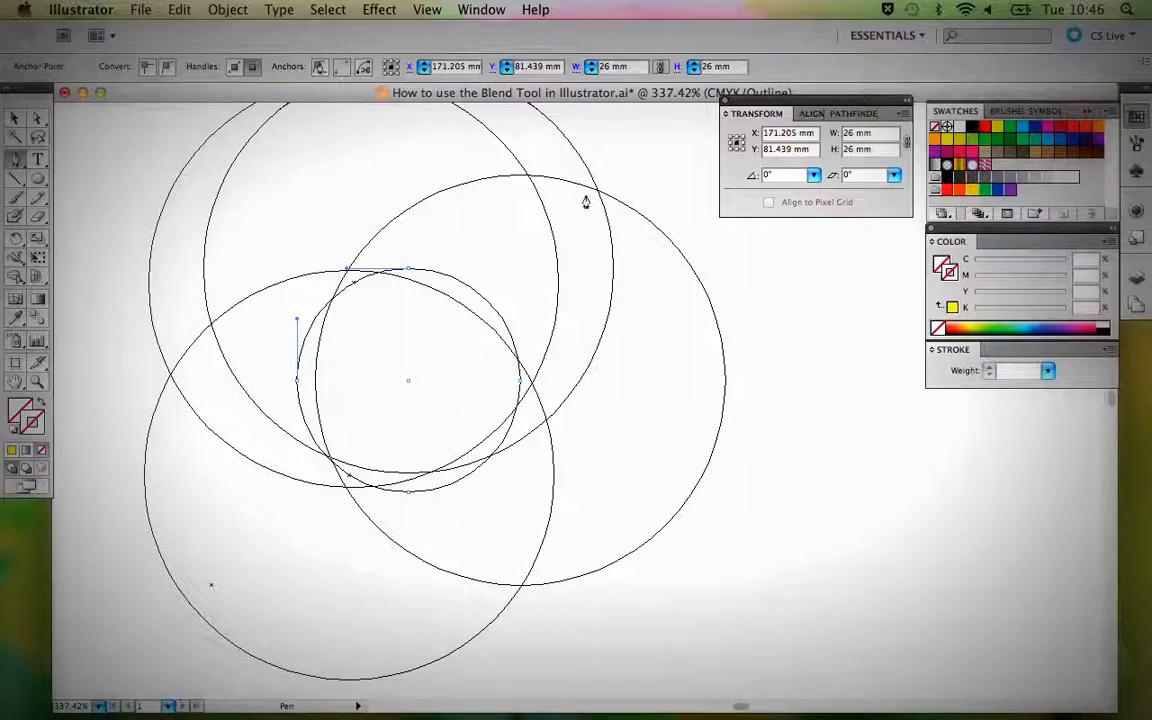
left_click(425, 276)
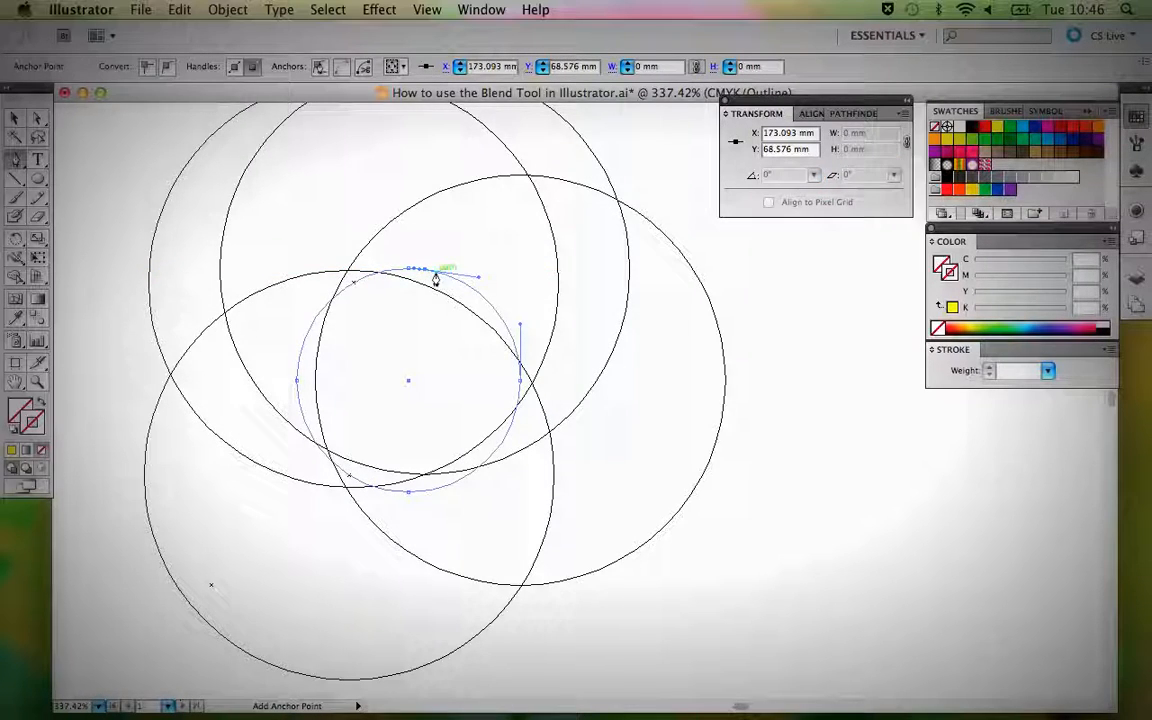
left_click_drag(435, 279, 507, 330)
left_click(503, 320)
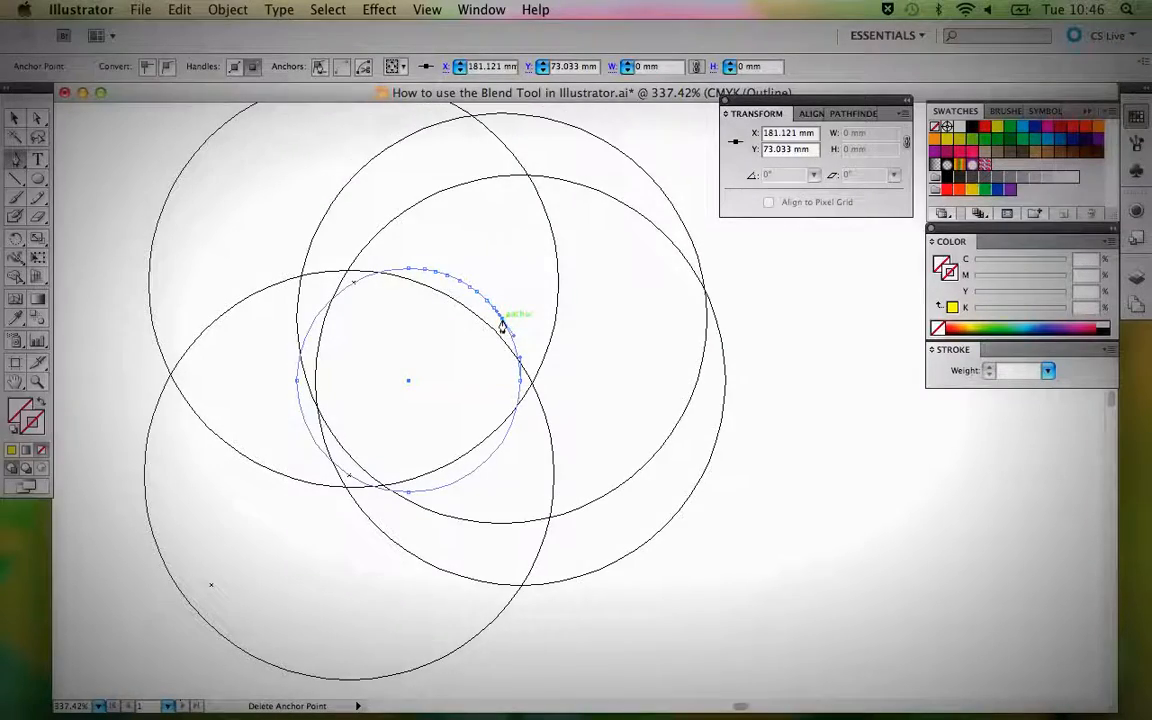
Return to preview and add more anchor points down the right side of the O's spine, undoing the misplaced ones.
key("super+y")
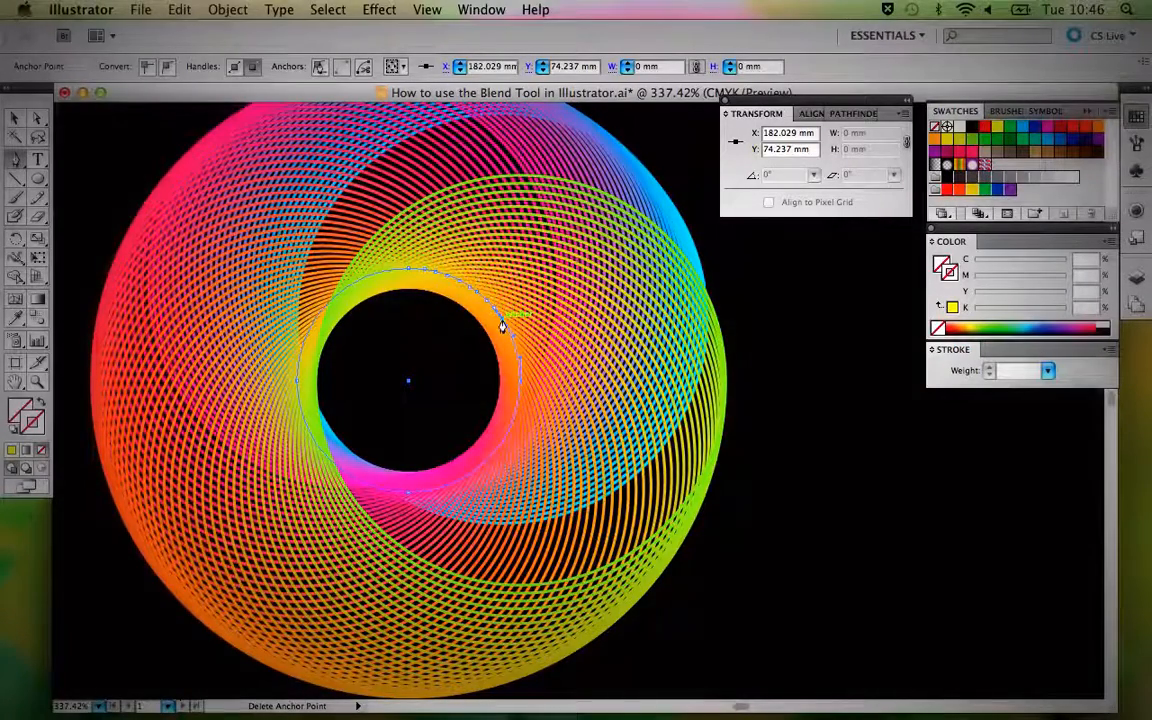
left_click_drag(508, 336, 524, 381)
key("super+z")
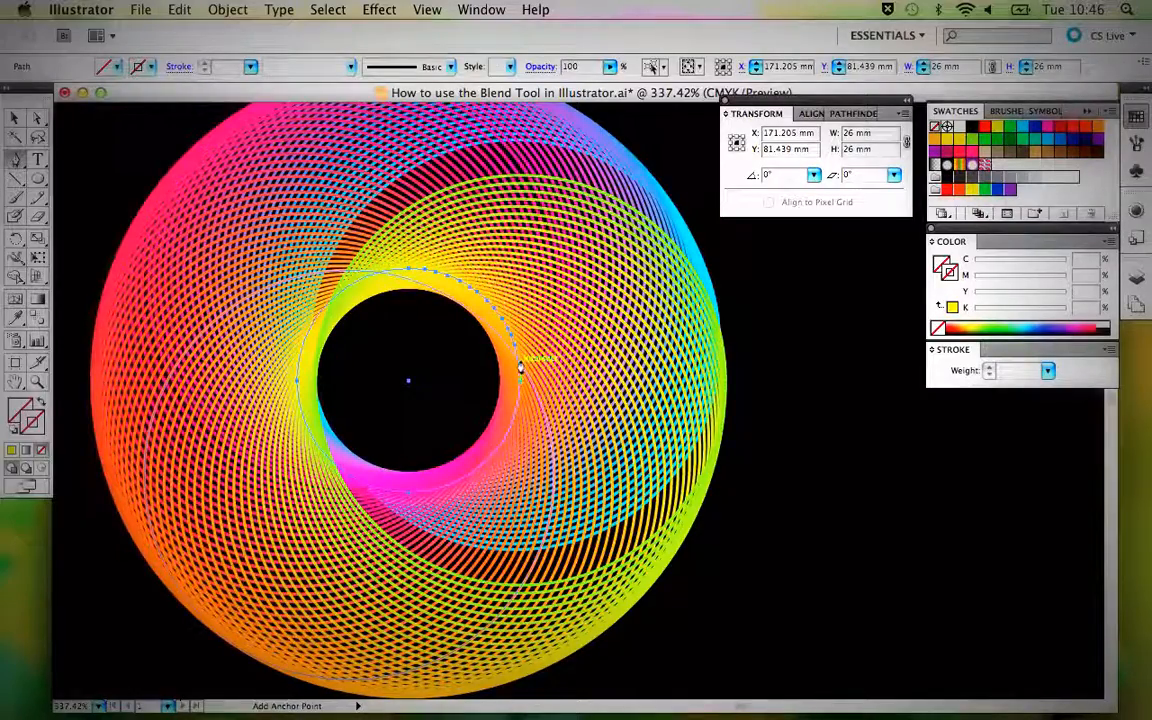
left_click_drag(516, 362, 524, 371)
key("super+z")
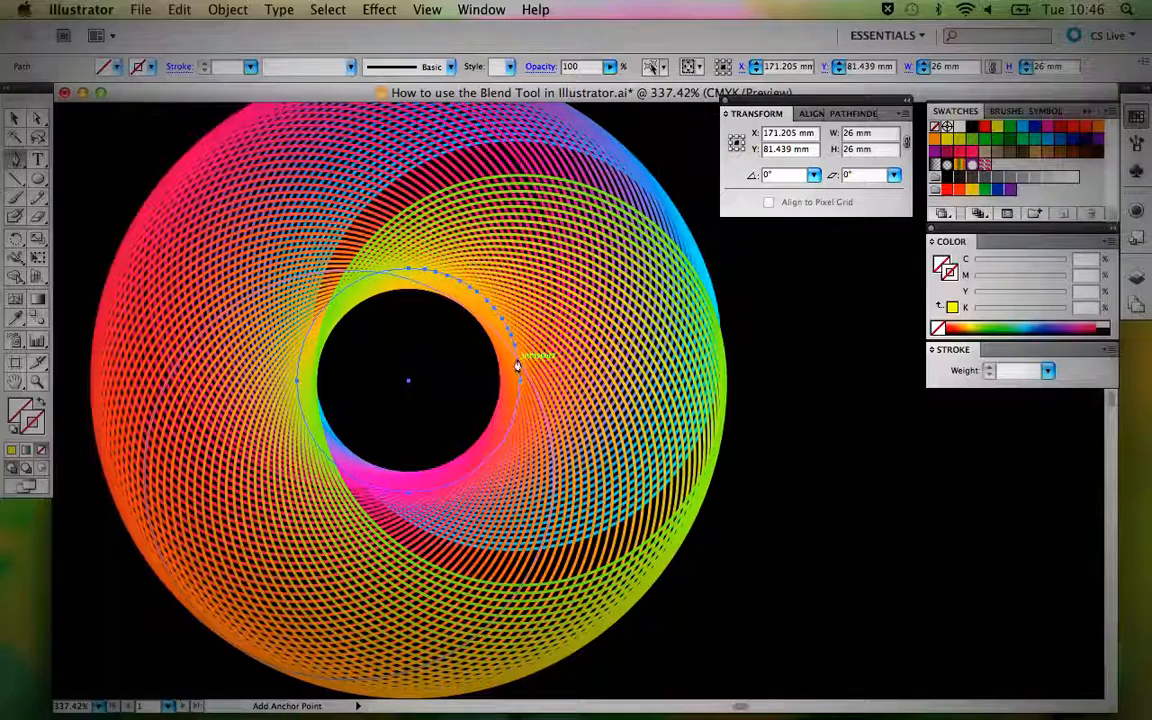
In outline view, add anchor points just above the spine's rightmost anchor, then restore the preview and deselect the path.
key("super+y")
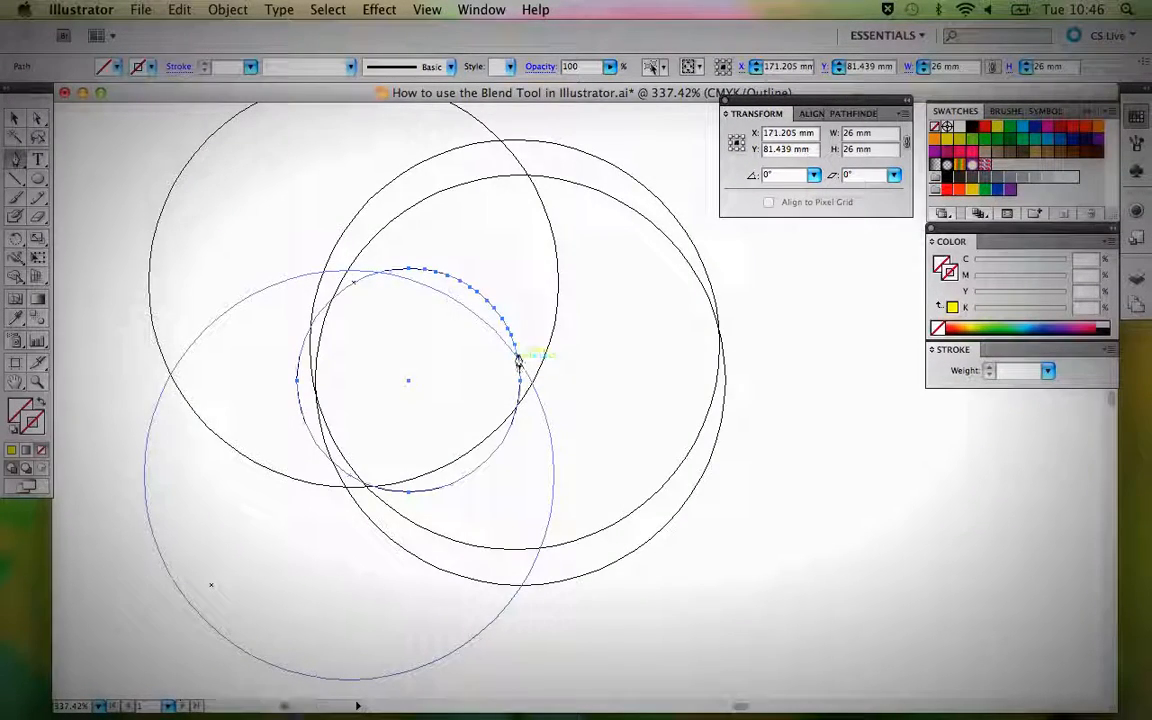
left_click(518, 374)
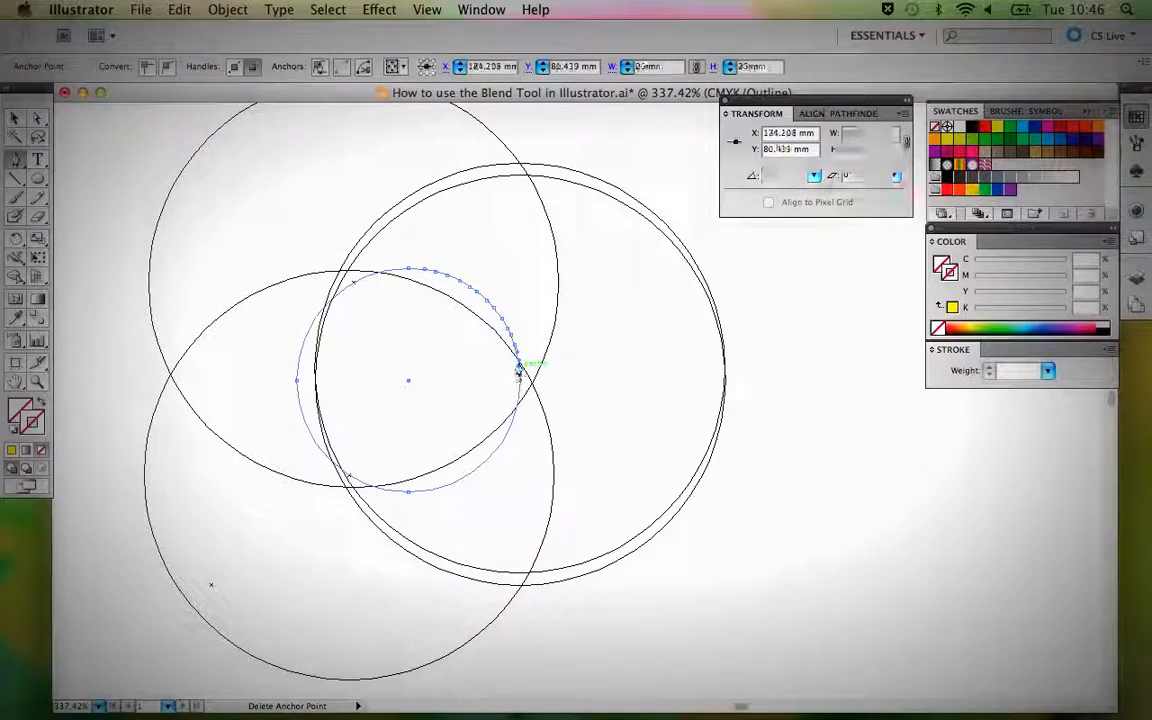
key("super+y")
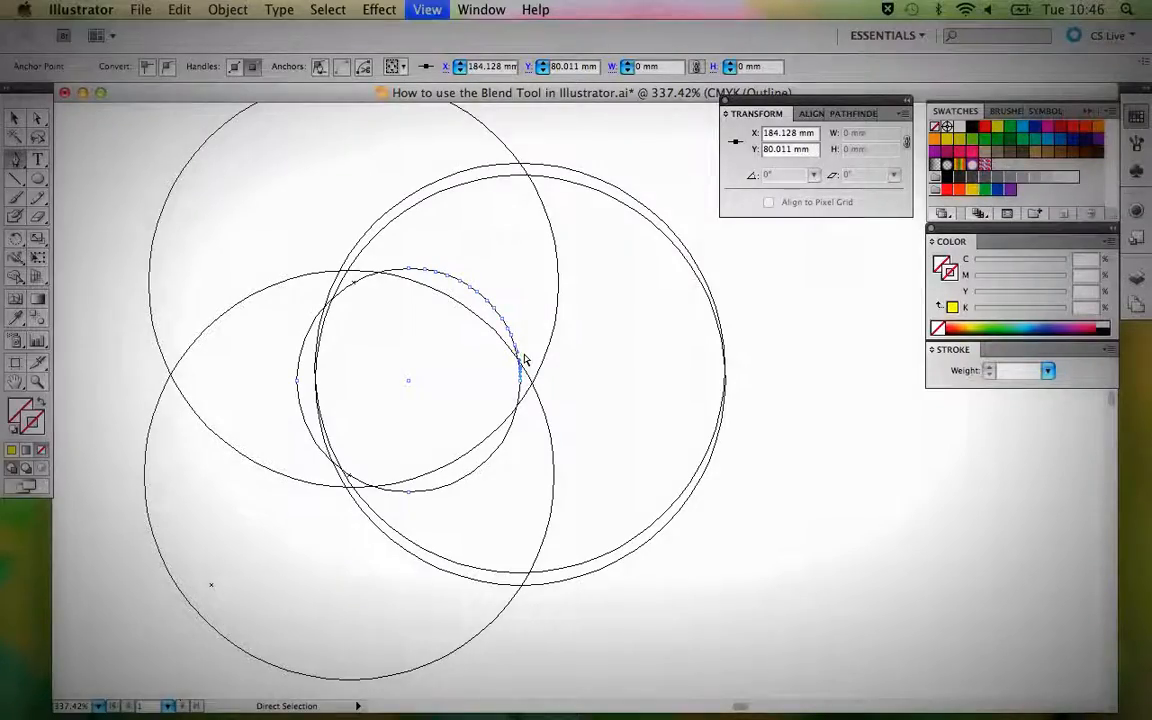
key("super+minus")
key("super+minus")
key("super+minus")
key("super+minus")
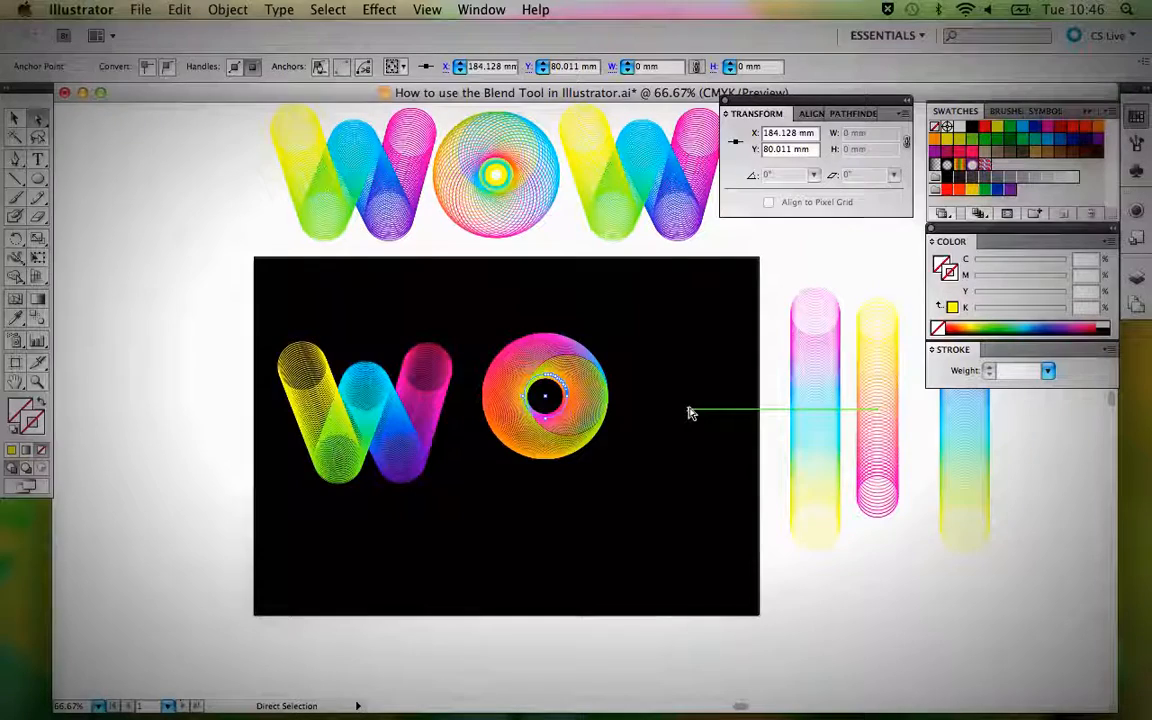
left_click(689, 413, "super")
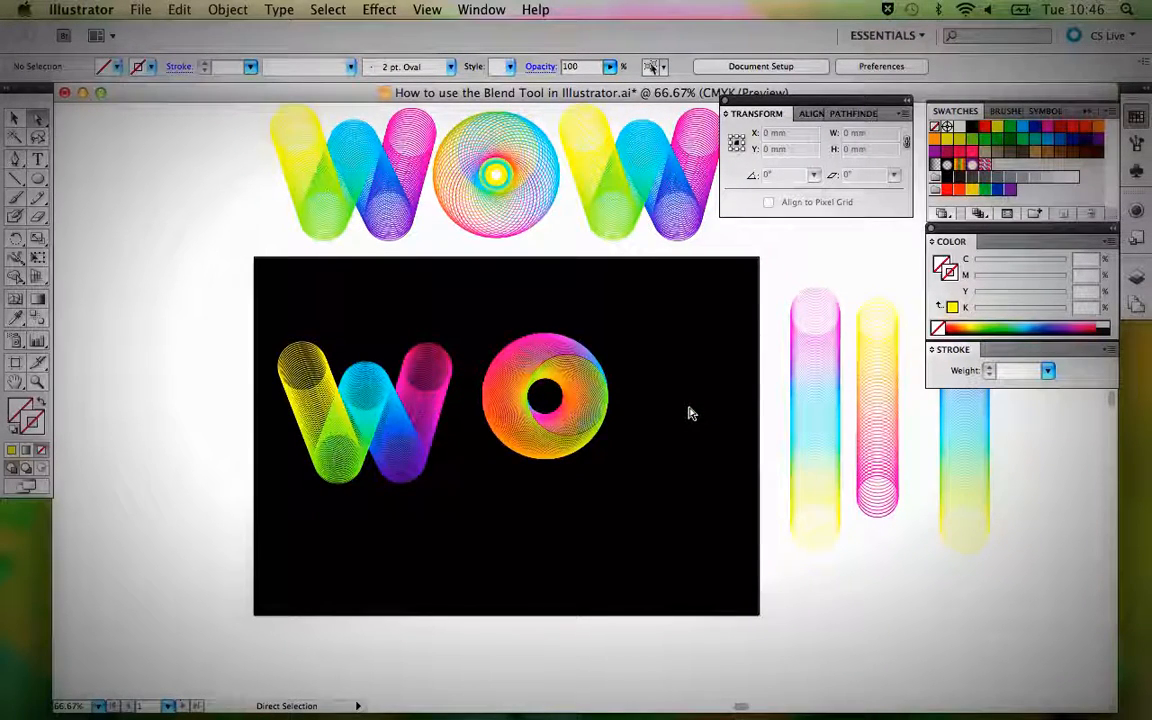
Move the new O lower on the black background and place a copy of the sample WOW's O above and beside it.
key("v")
left_click_drag(609, 404, 585, 474)
left_click(530, 166)
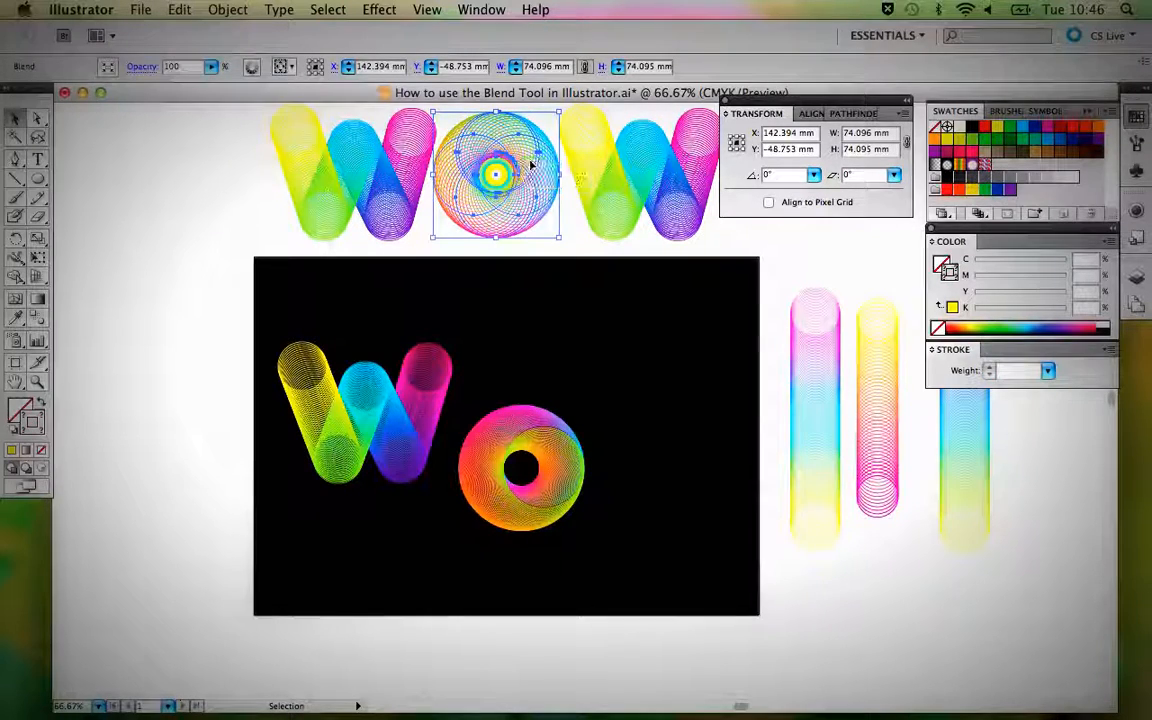
left_click_drag(533, 165, 659, 348)
left_click(724, 457)
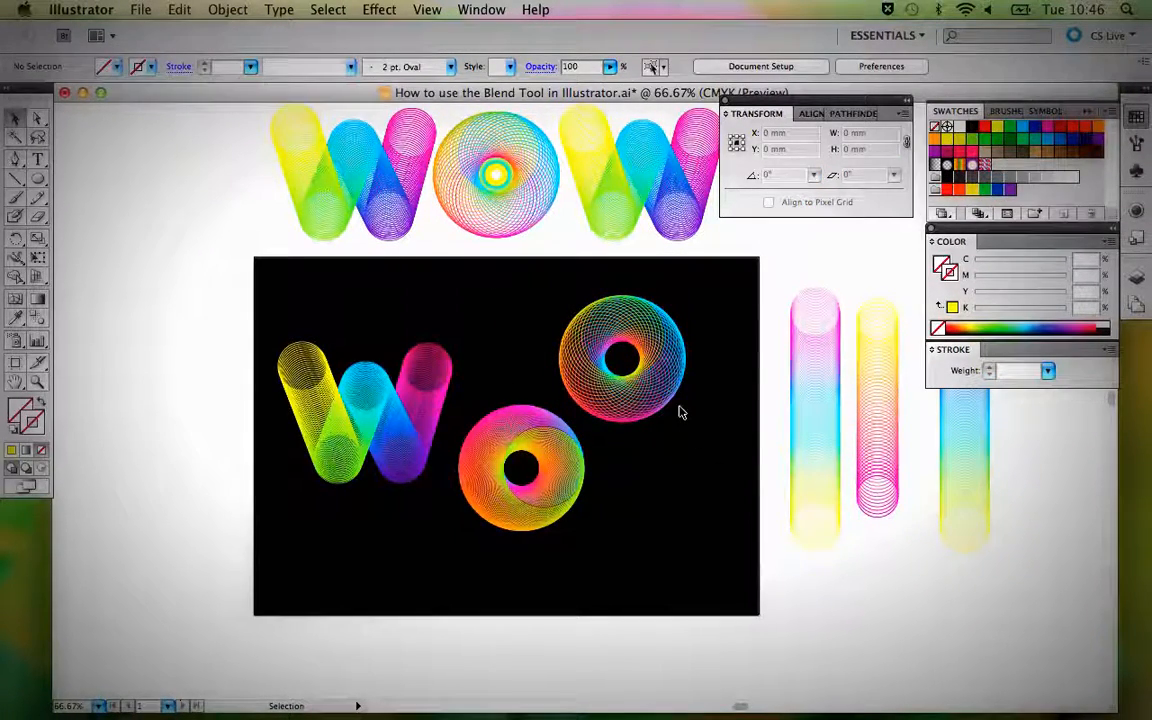
Set the lower O blend to 18 specified steps and its stroke weight to 1 pt.
left_click(576, 470)
left_click(631, 492)
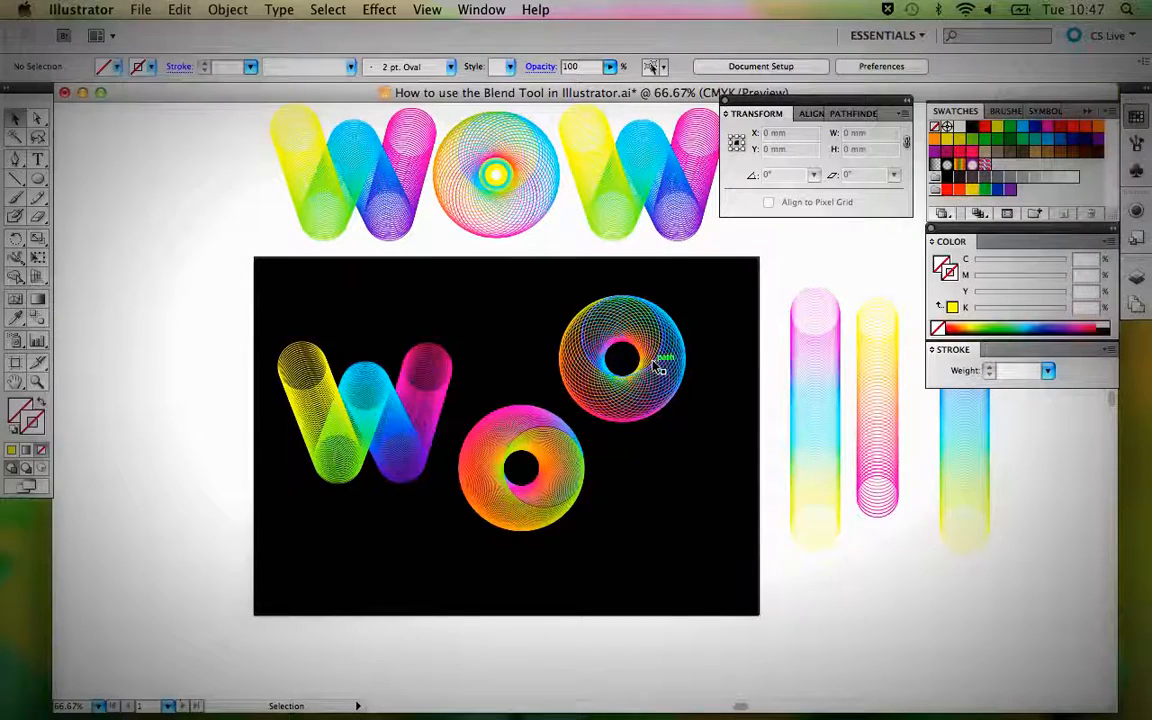
left_click(553, 459)
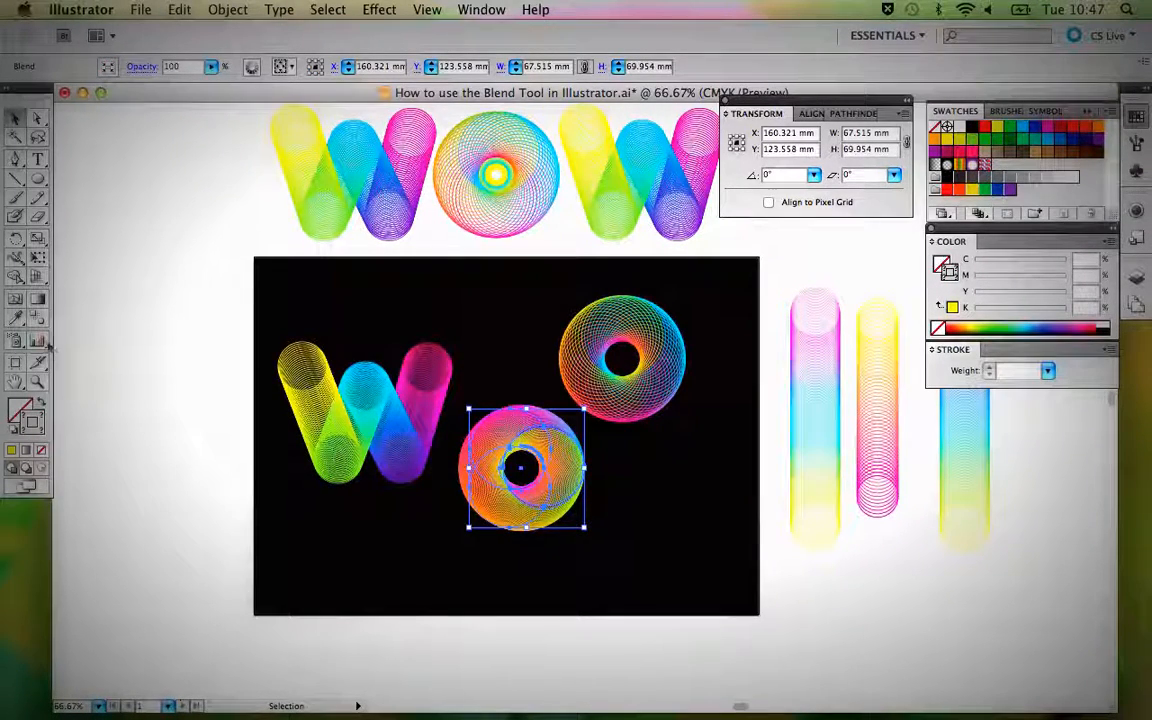
double_click(35, 320)
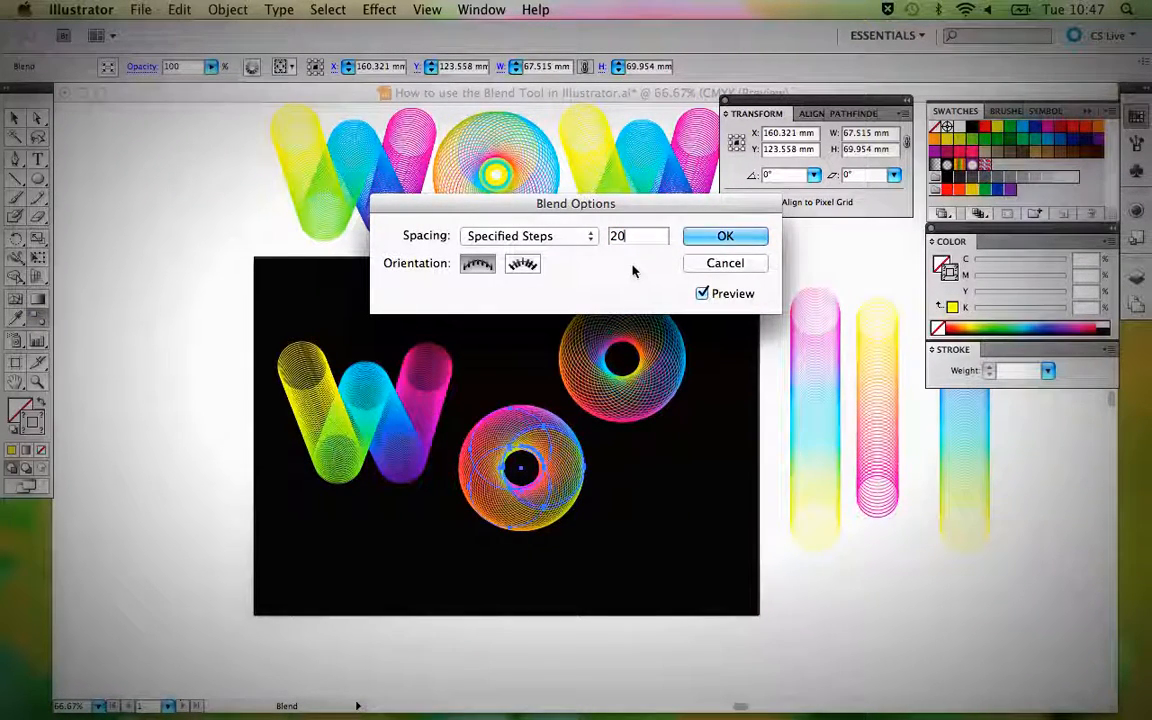
left_click_drag(627, 238, 592, 239)
type("18")
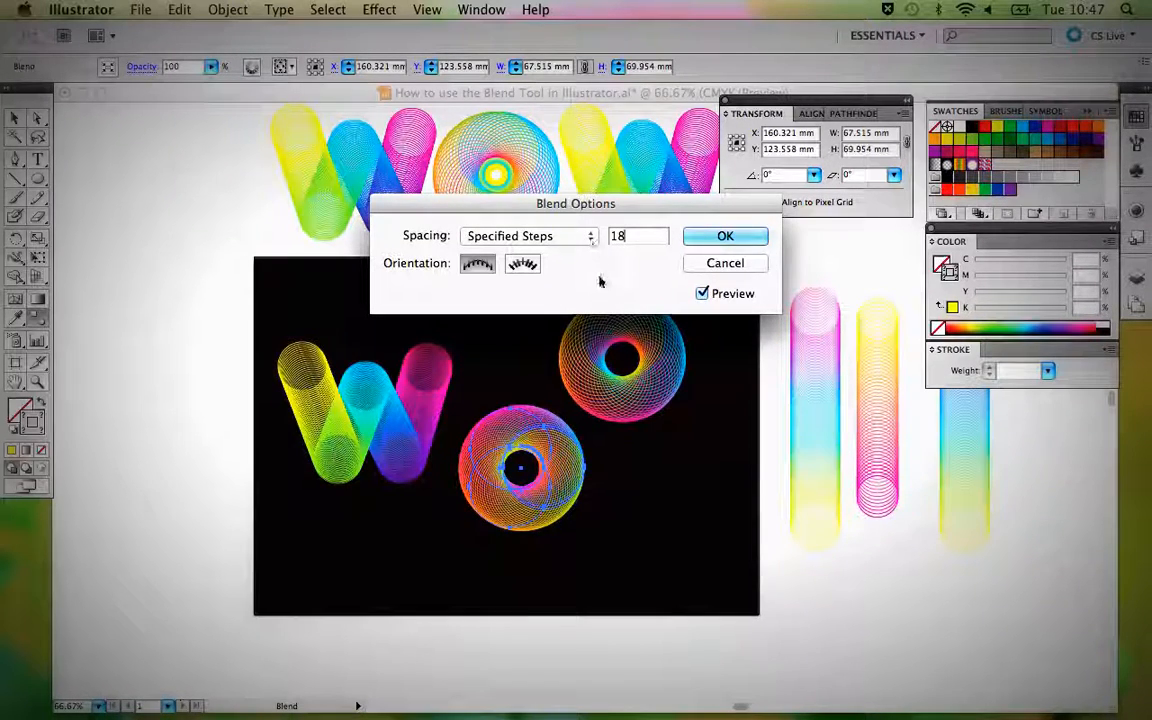
key("Return")
left_click(1047, 371)
left_click(1020, 368)
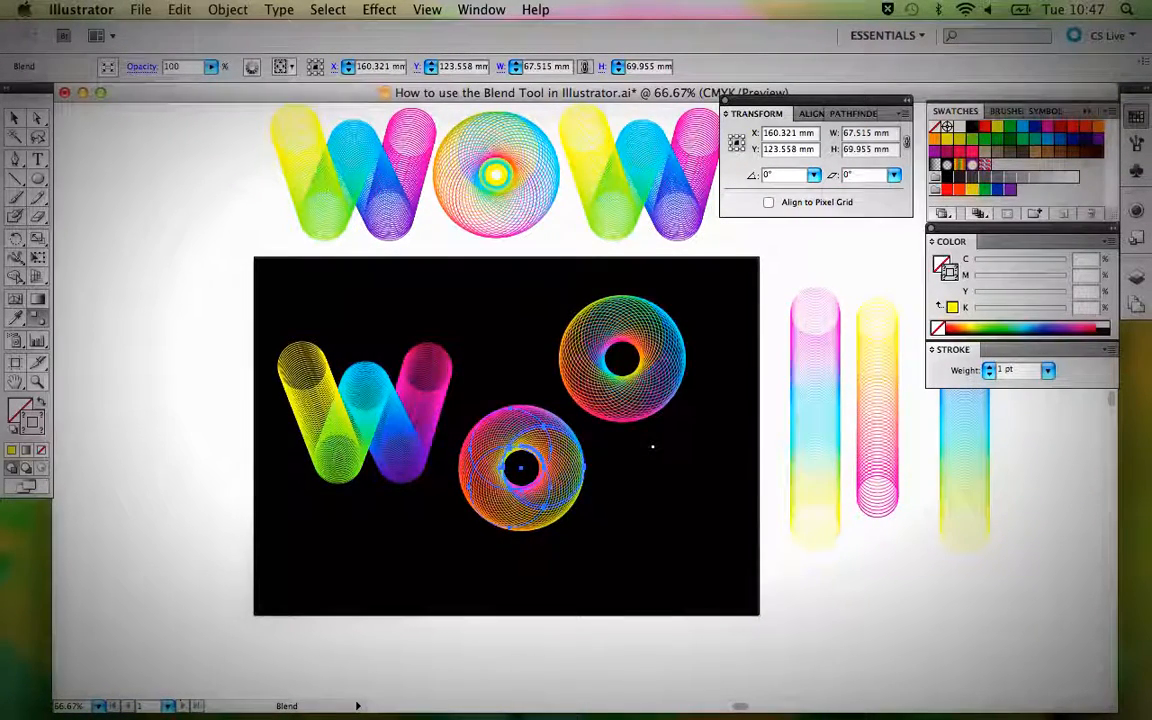
Set the lower O blend to 15 specified steps and deselect it.
key("v")
left_click(652, 452)
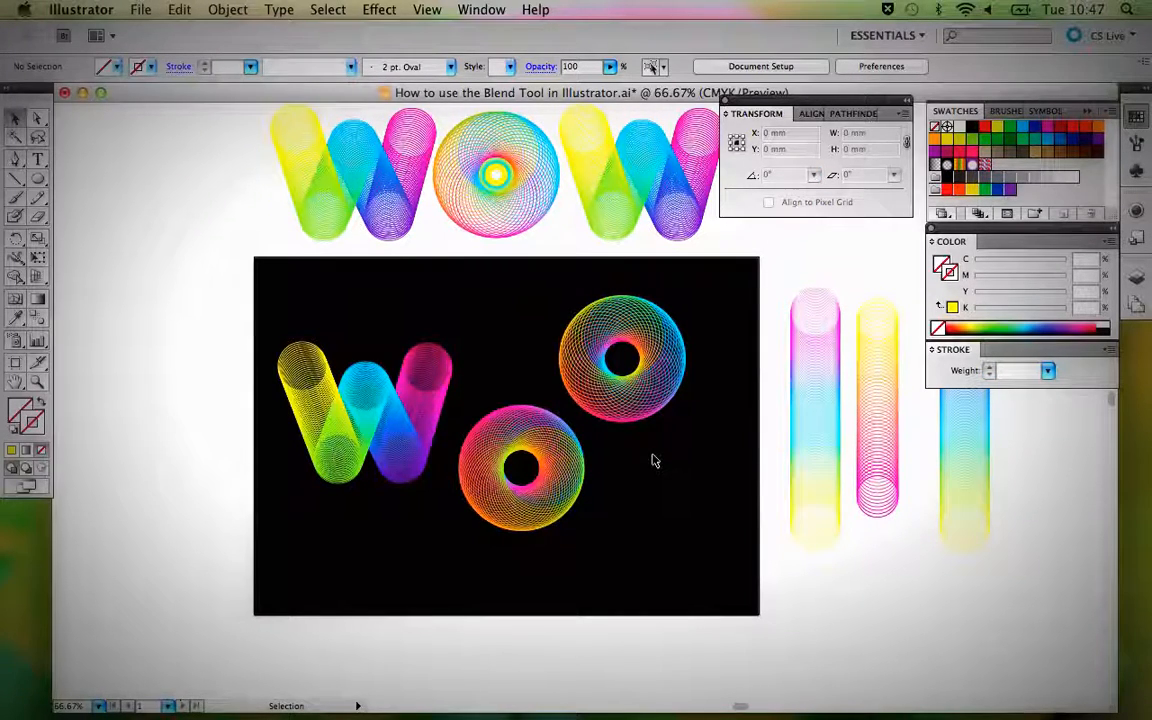
left_click(505, 432)
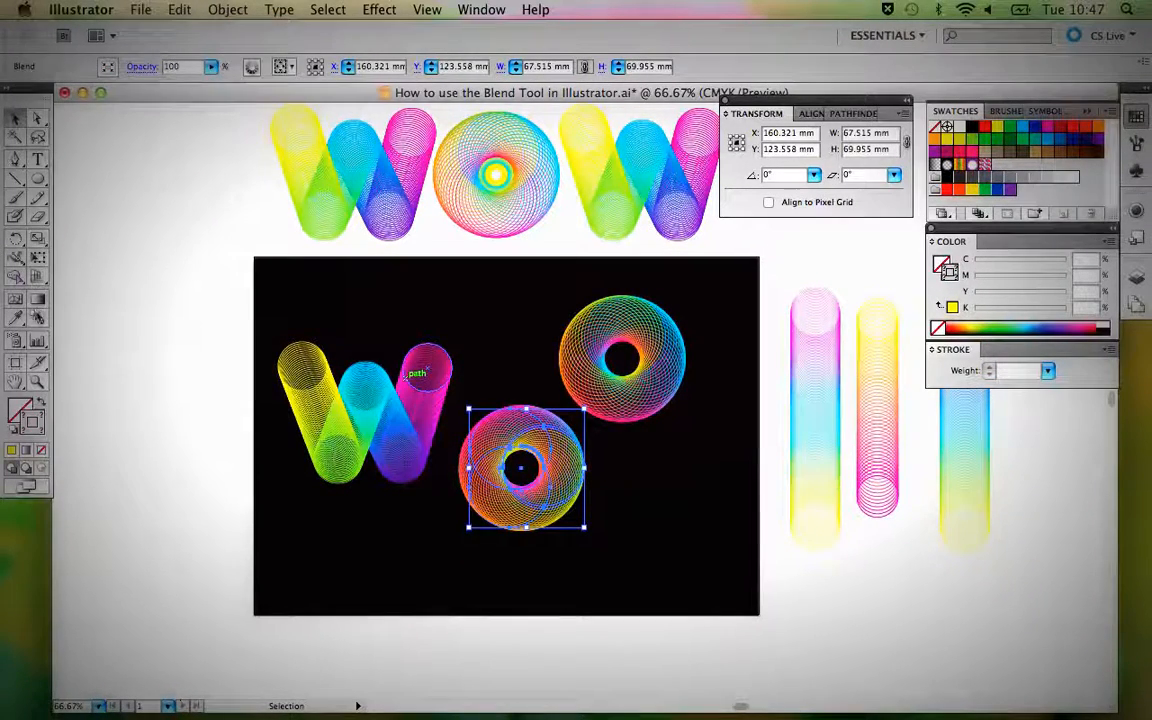
left_click(37, 316)
double_click(37, 316)
type("15")
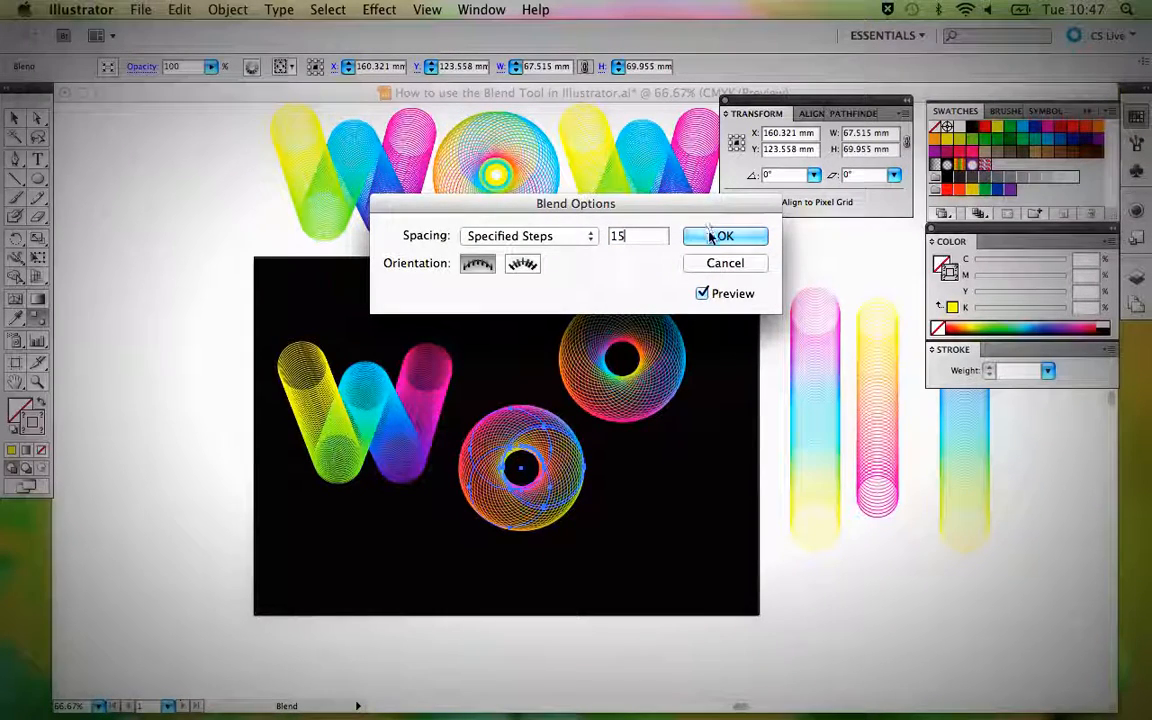
left_click(715, 237)
key("v")
left_click(694, 335)
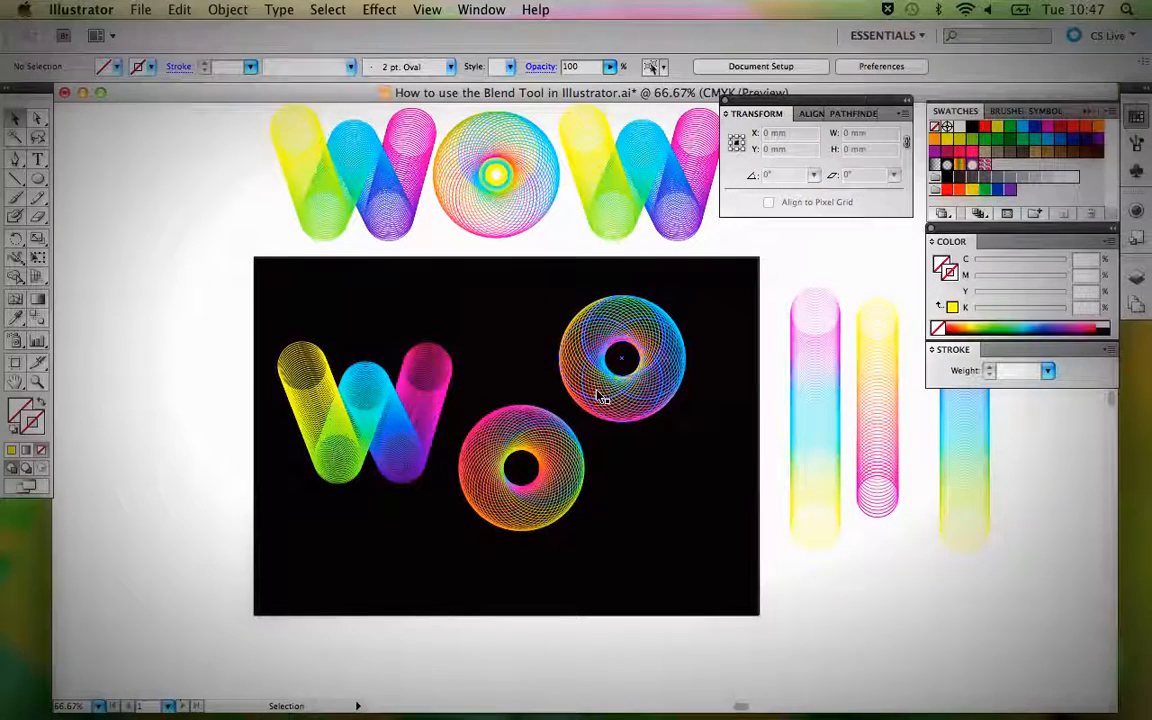
Directly select the lower O's magenta key circle and try CMYK Cyan on its stroke before applying light green (C 50, Y 100).
left_click(38, 118)
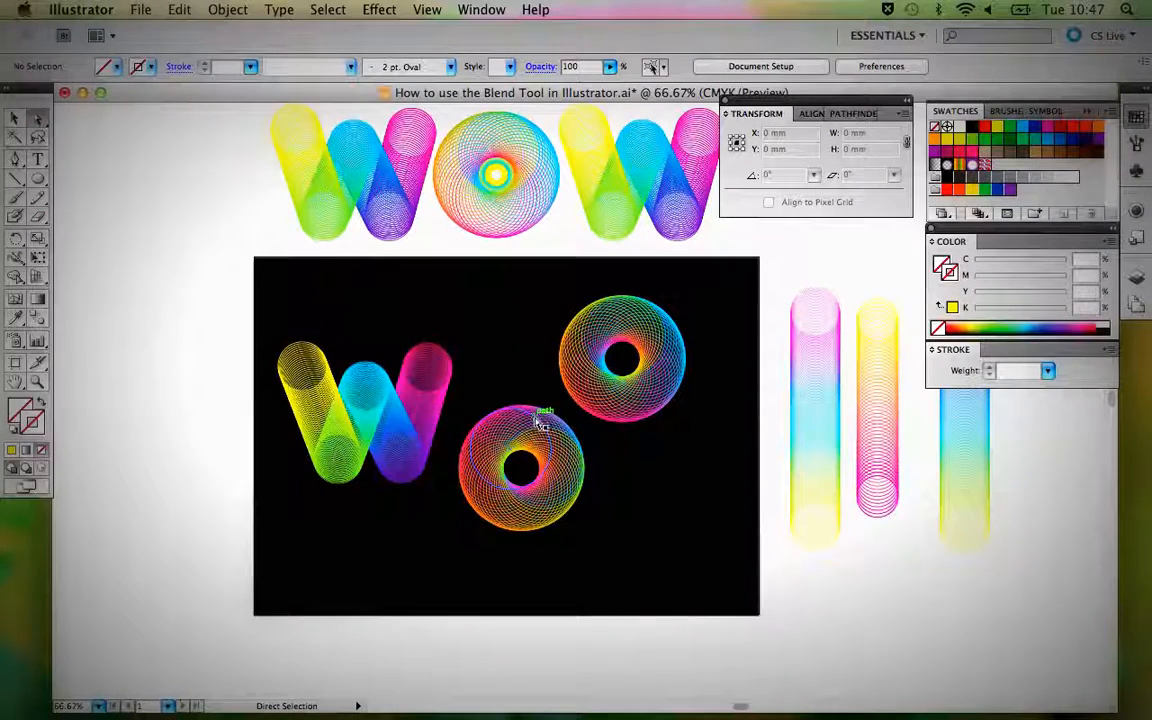
left_click(430, 9)
left_click(601, 458)
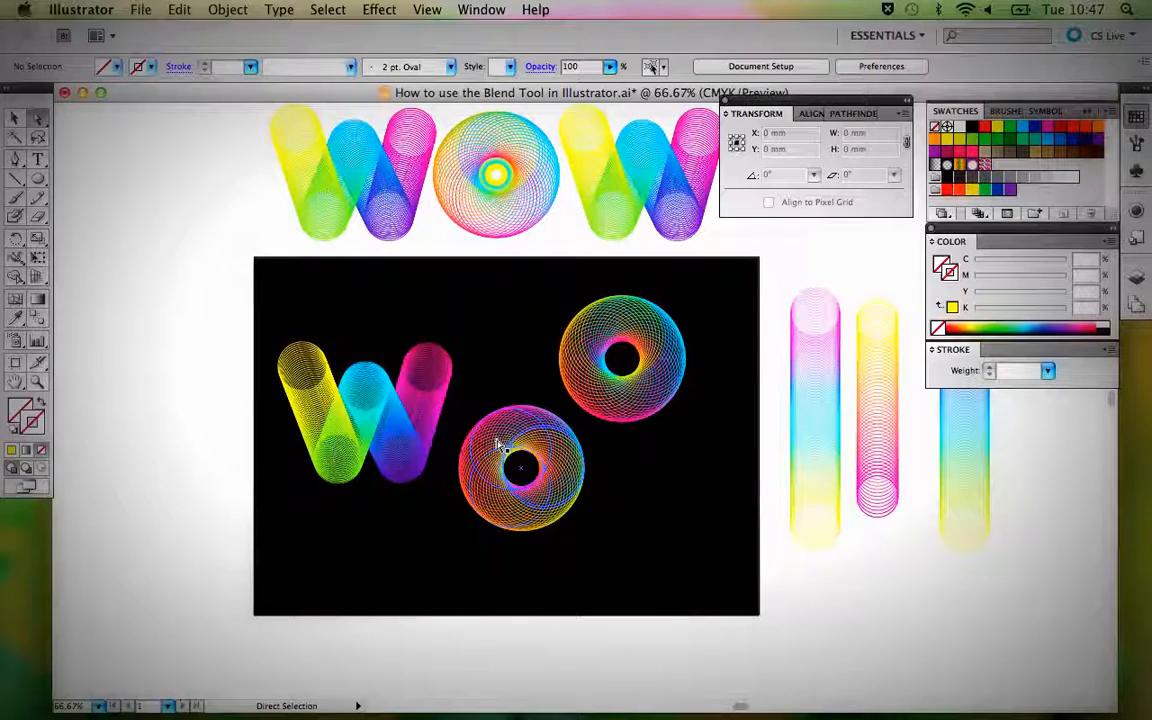
left_click(521, 415)
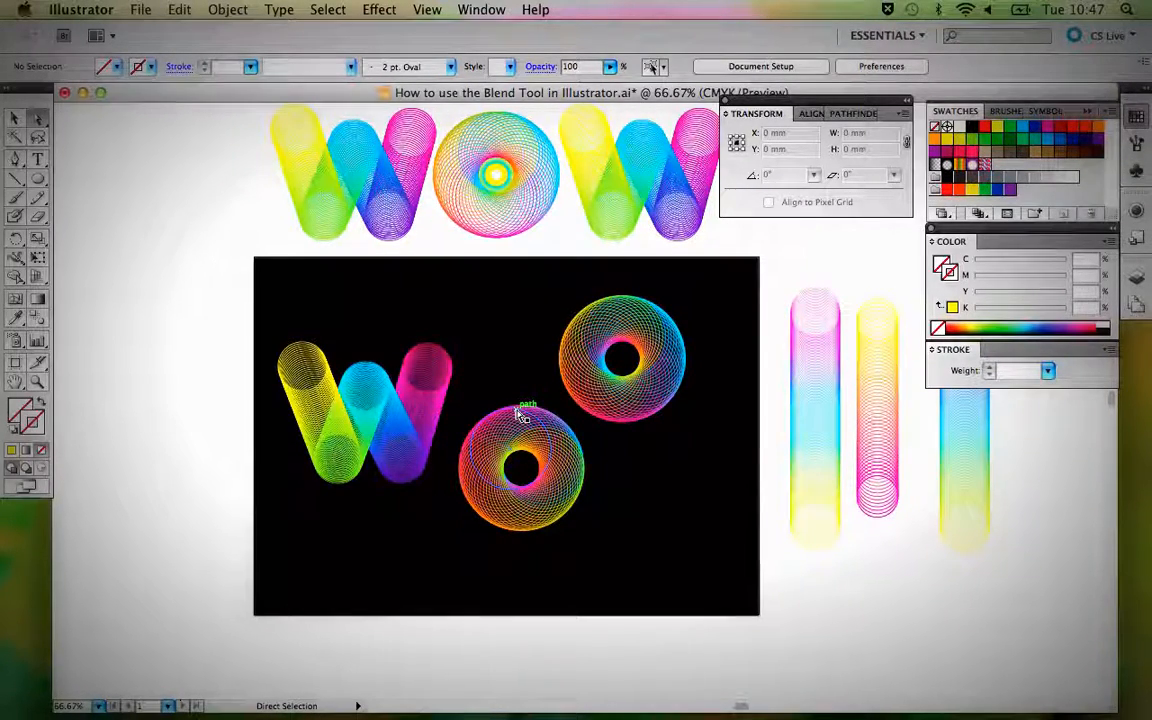
left_click(521, 415)
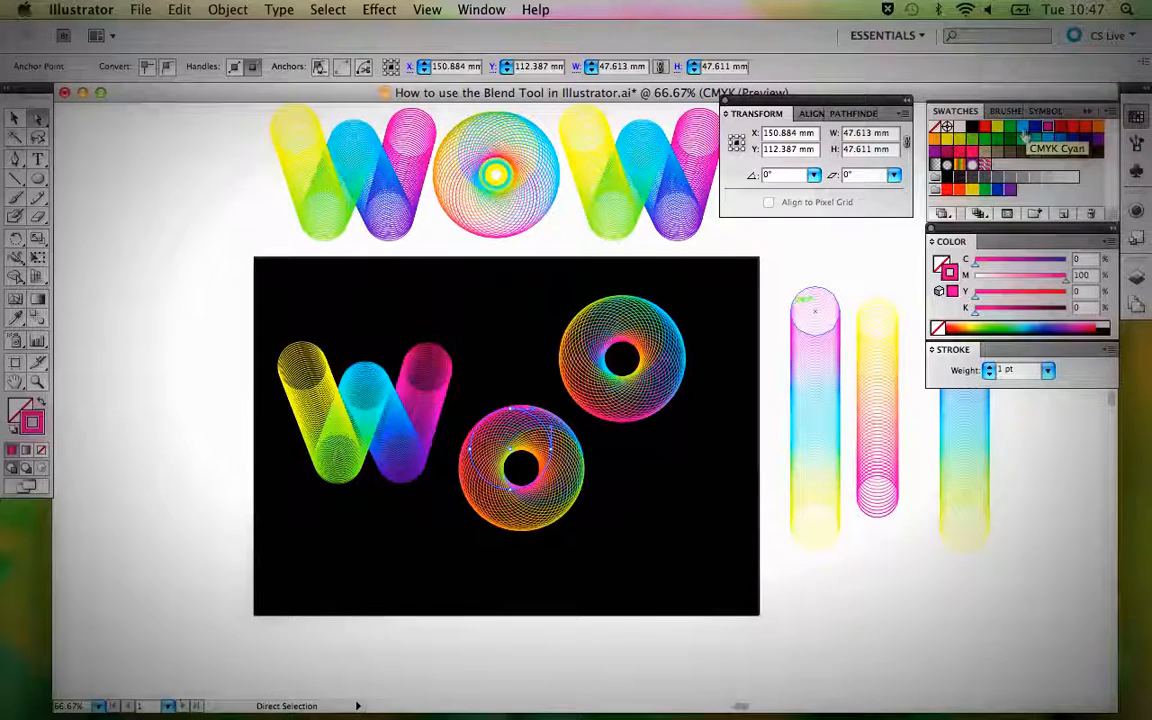
left_click(1022, 131)
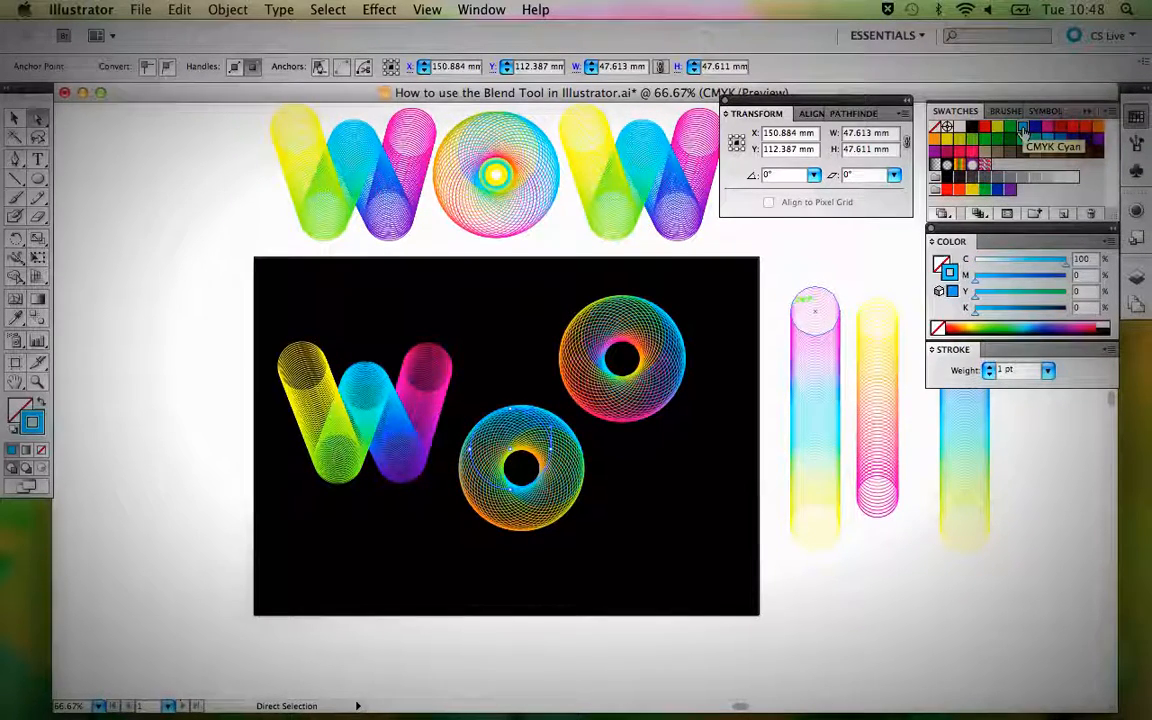
left_click(969, 141)
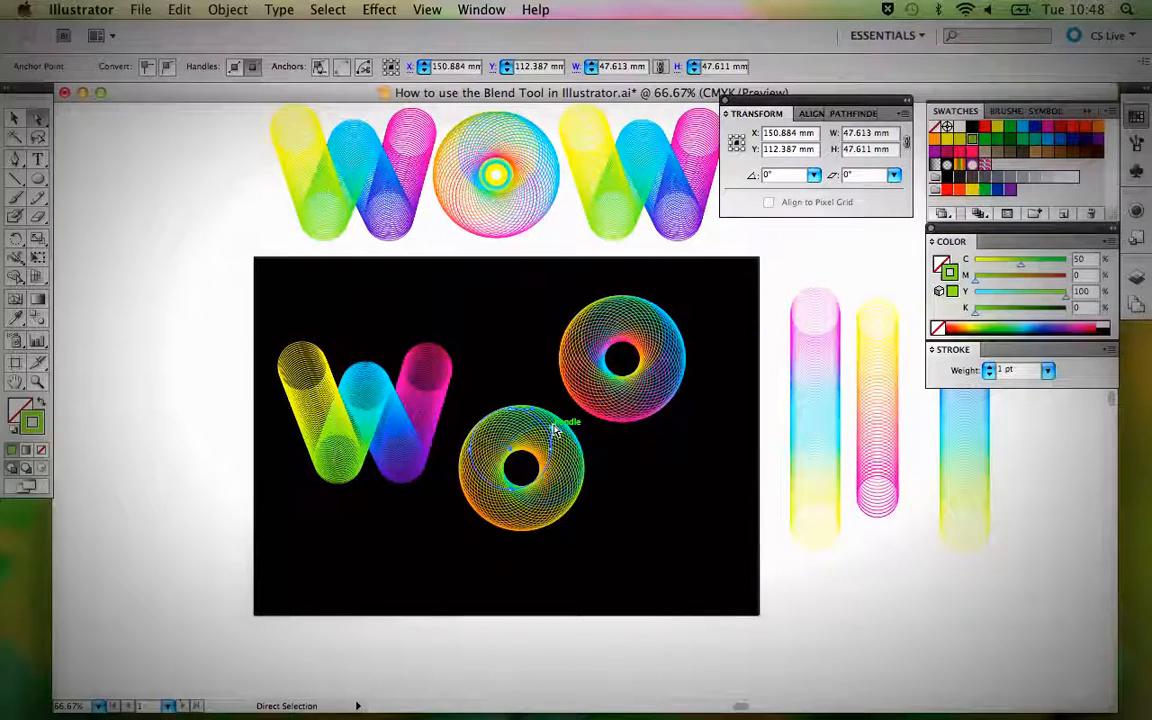
Set the stroke of the lower O's right key circle to cyan and its lower-left key circle to magenta.
left_click(558, 430)
left_click(1022, 126)
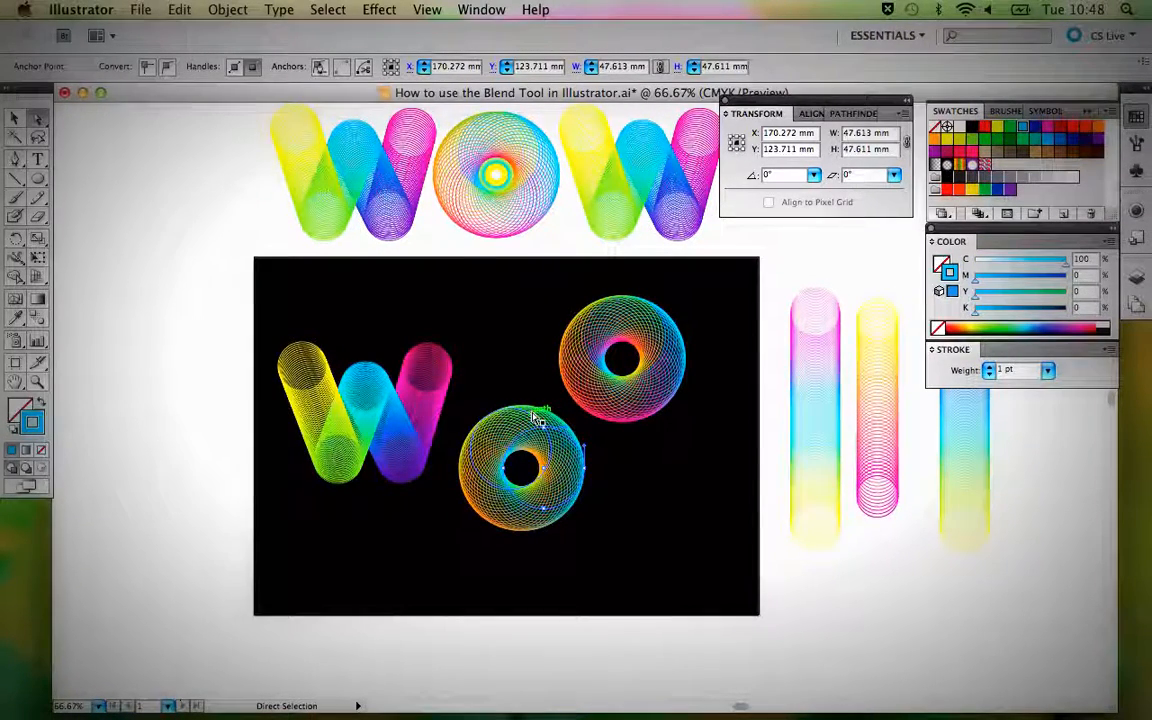
left_click(498, 528)
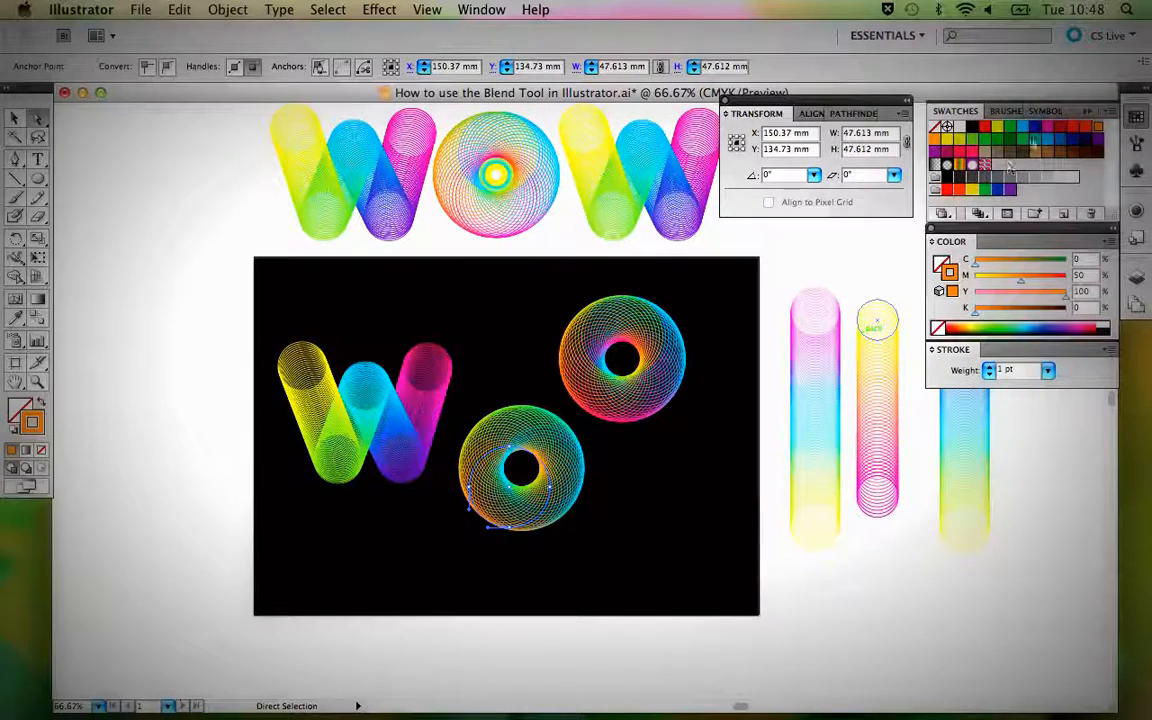
left_click(1048, 130)
left_click(645, 523)
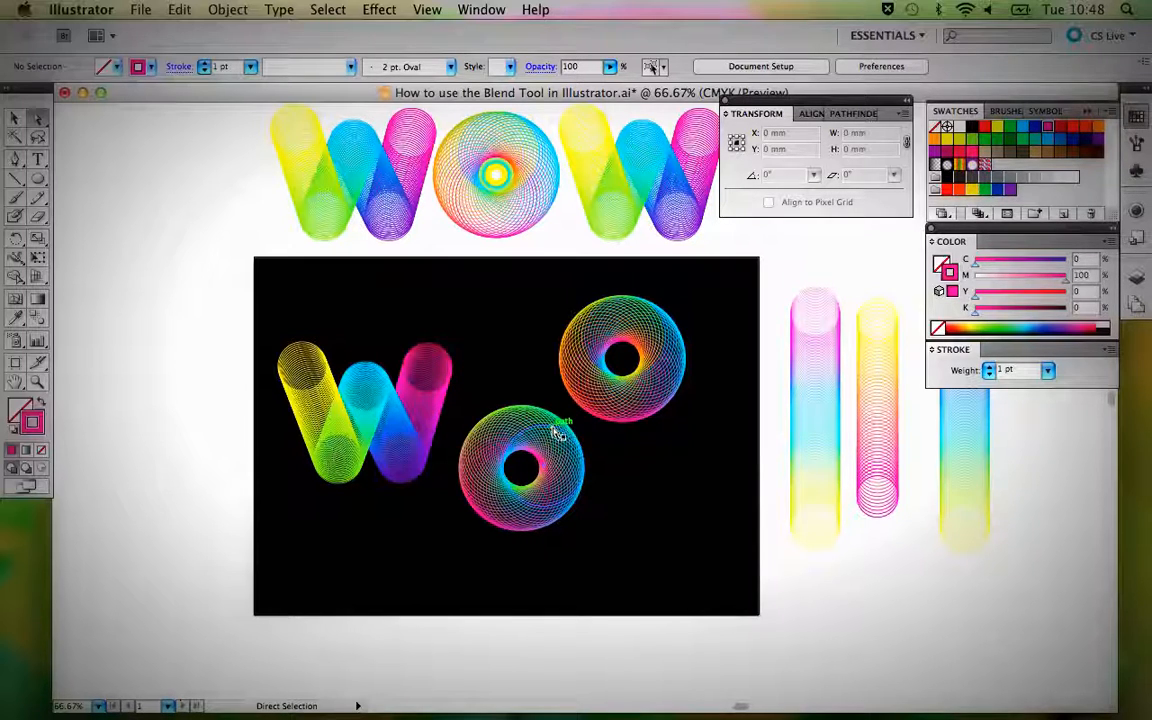
Pick the lower O's right key circle with the help of outline view, try a yellow stroke on it, and undo the change.
left_click_drag(558, 432, 560, 433)
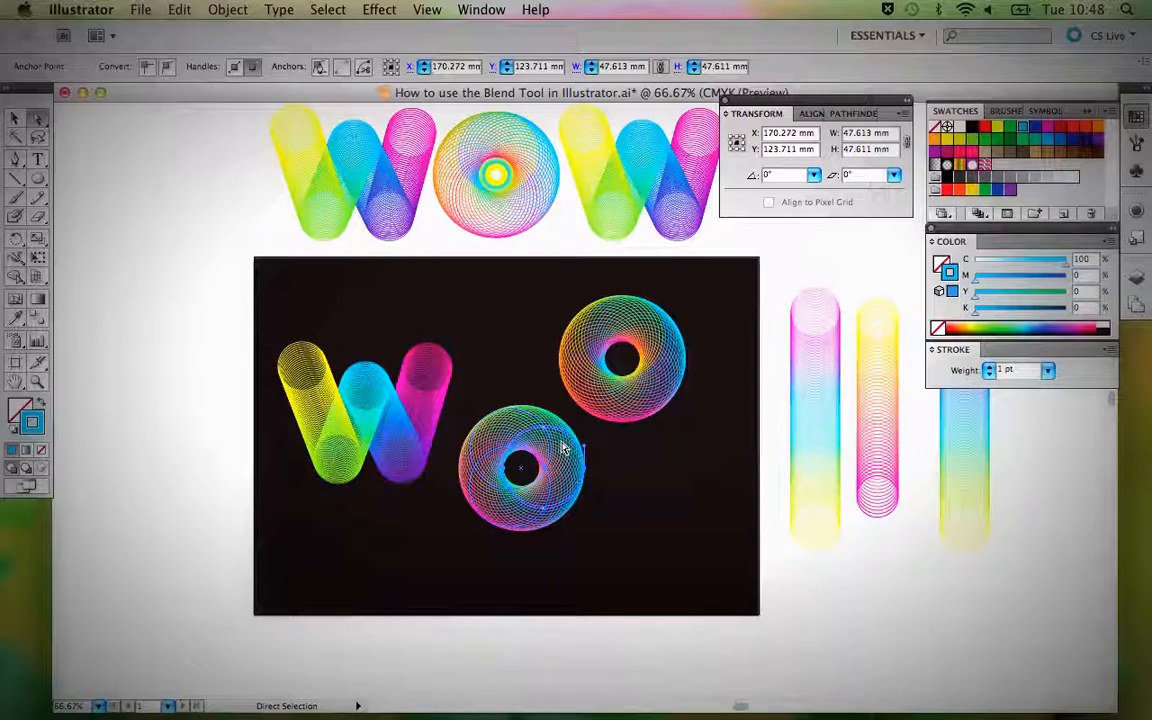
key("super+y")
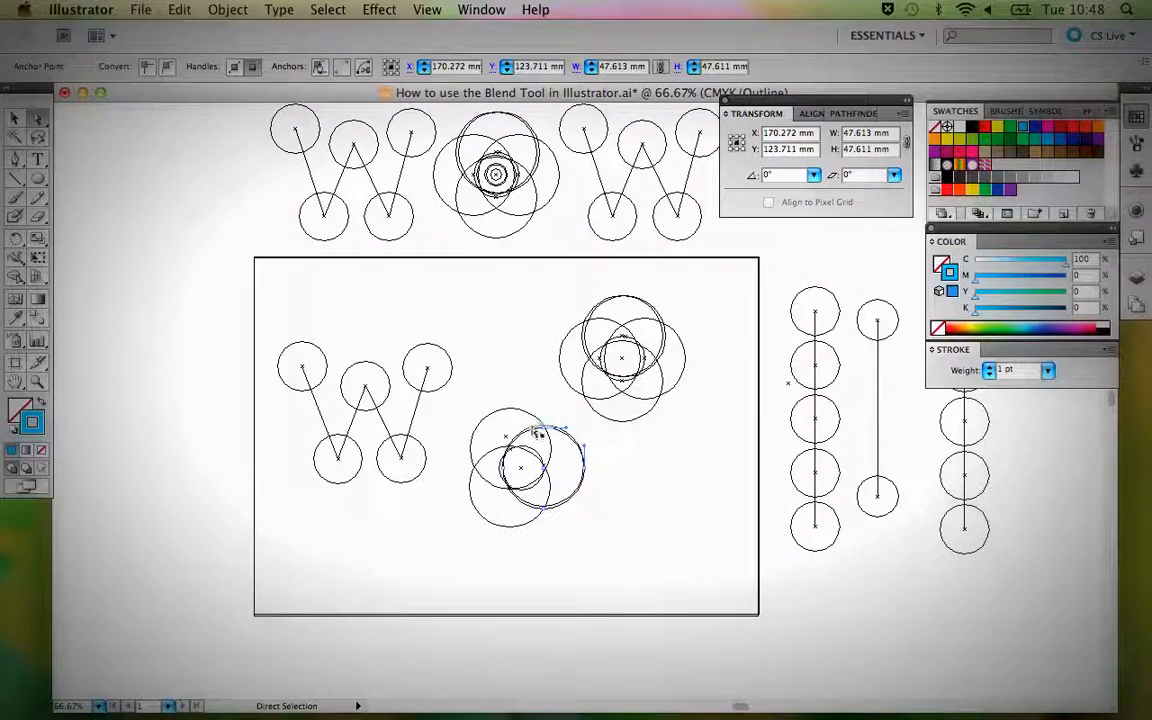
left_click_drag(537, 432, 536, 435)
key("super+y")
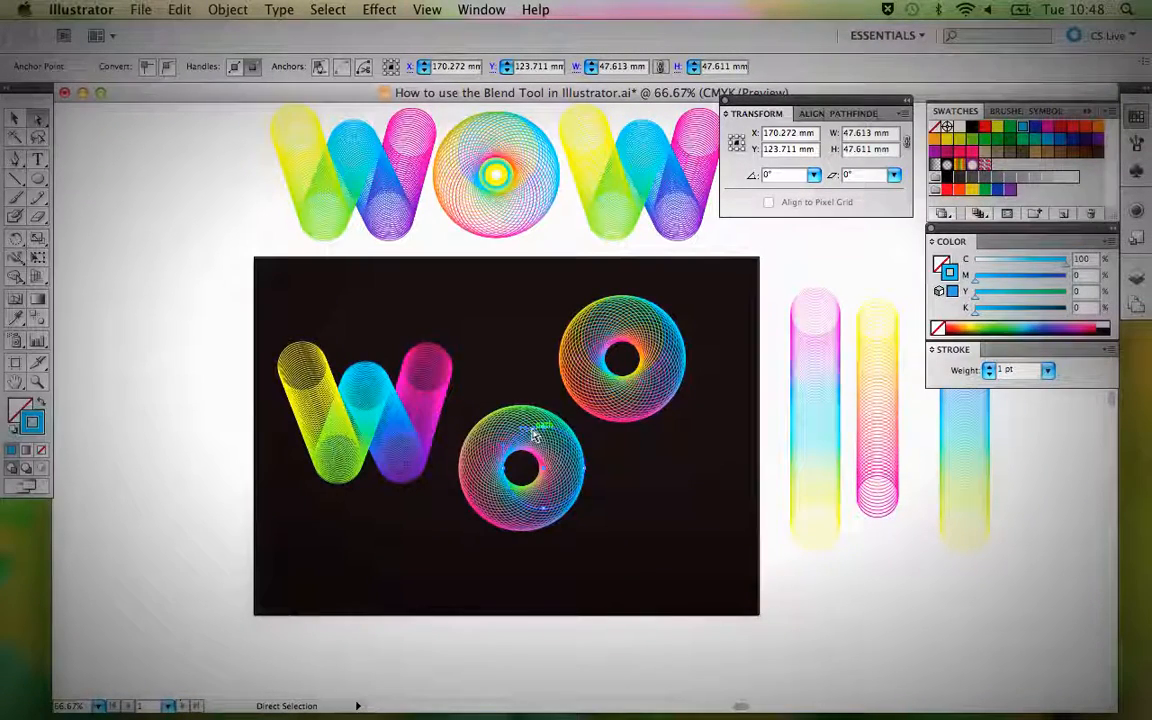
left_click(997, 130)
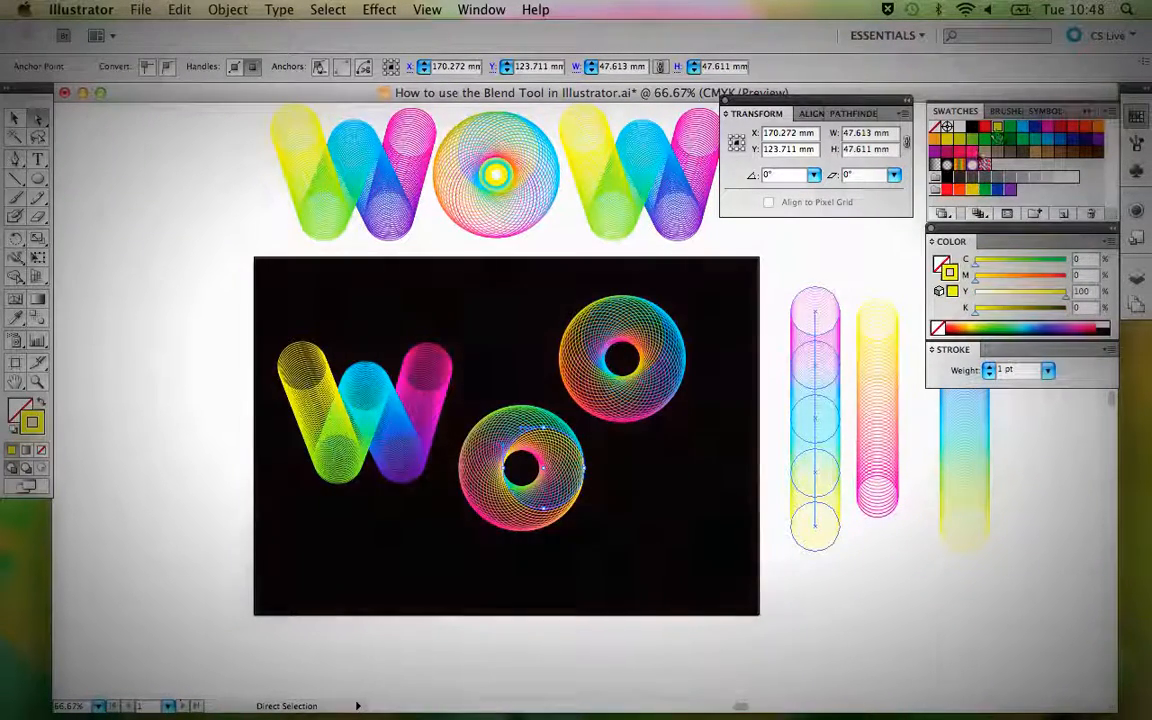
left_click(629, 504)
key("super+z")
Try the yellow stroke on the right key circle again, then undo it and deselect.
left_click(500, 425)
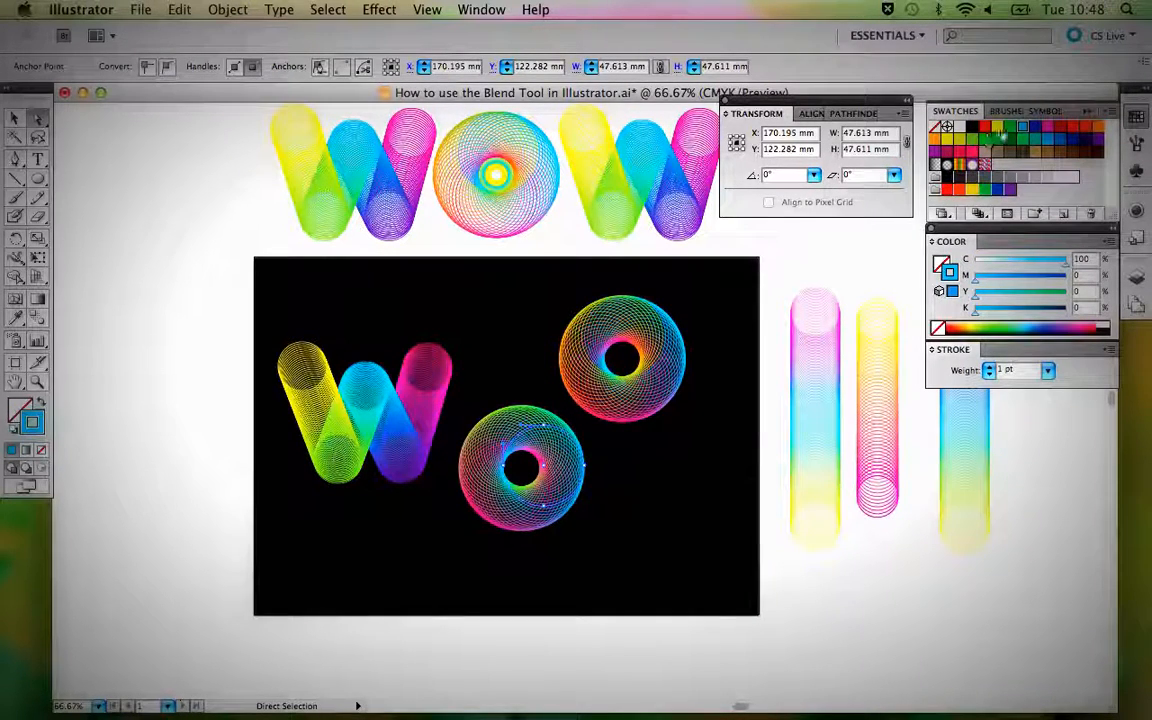
left_click(1000, 130)
left_click(695, 482)
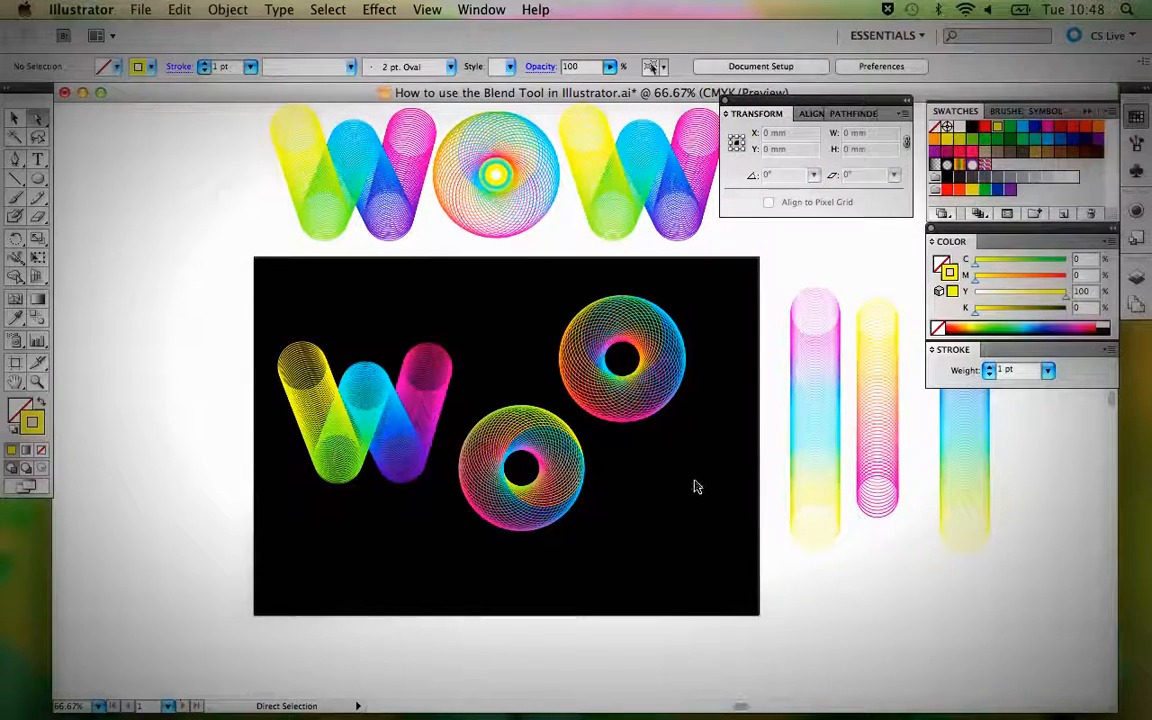
key("super+z")
left_click(648, 514)
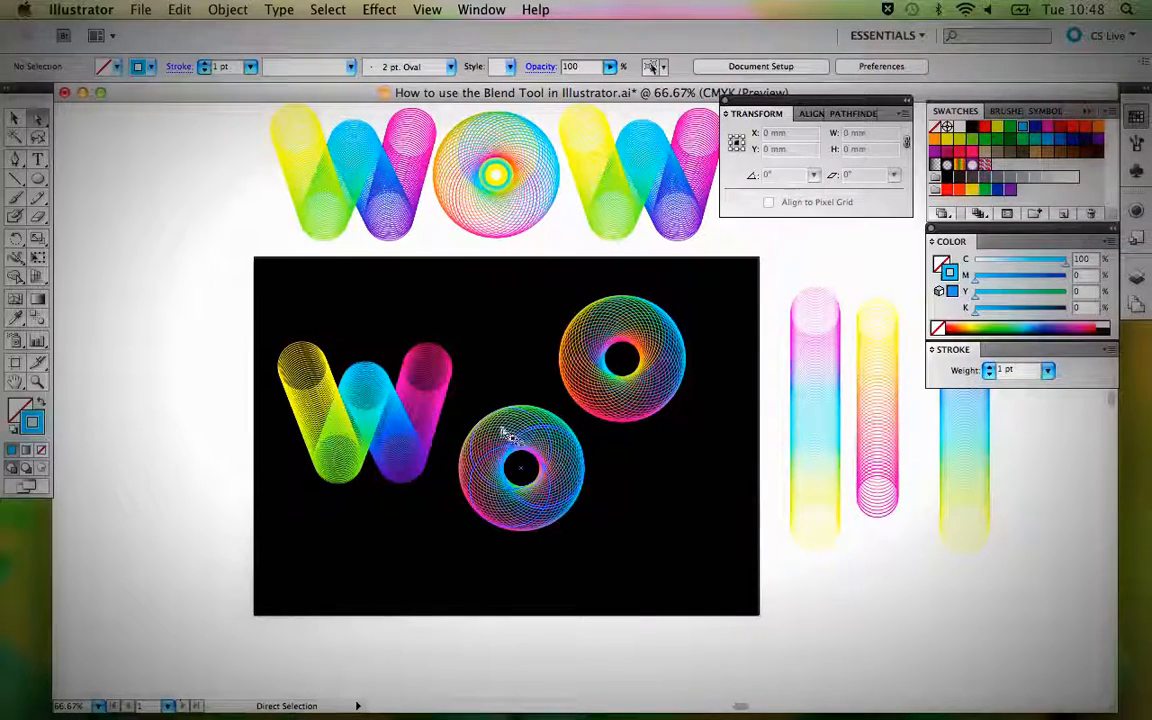
Reselect the right key circle to test yellow once more, then revert its stroke to cyan.
left_click(580, 450)
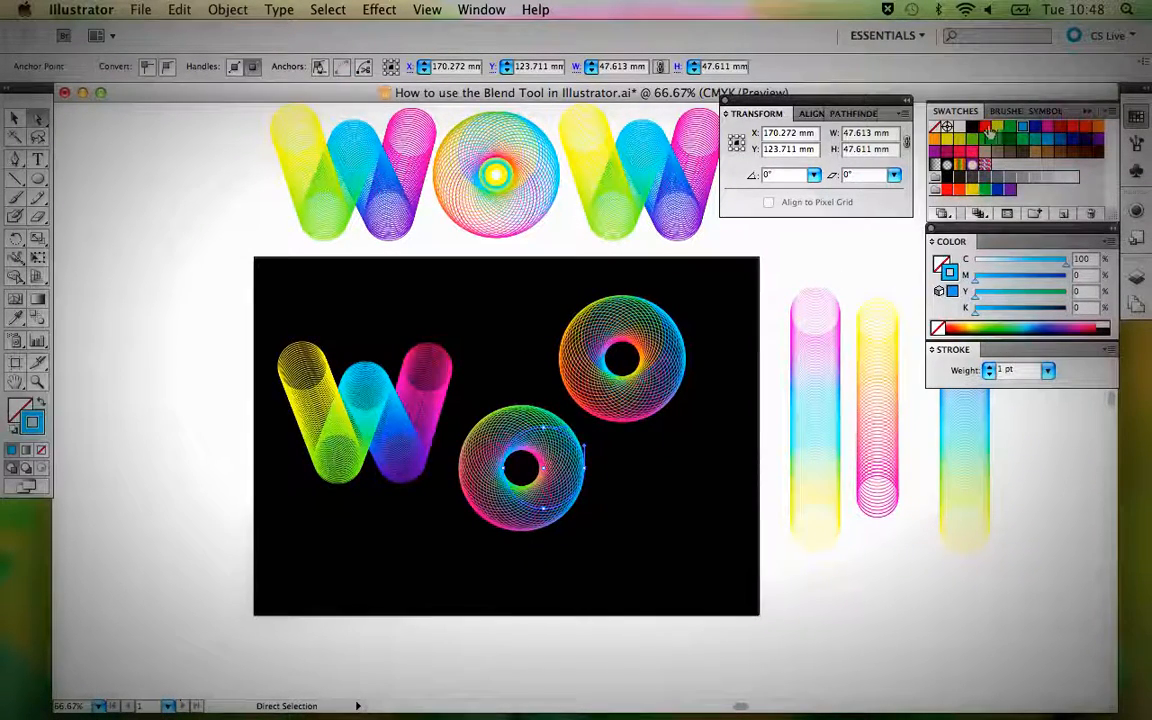
left_click(617, 470)
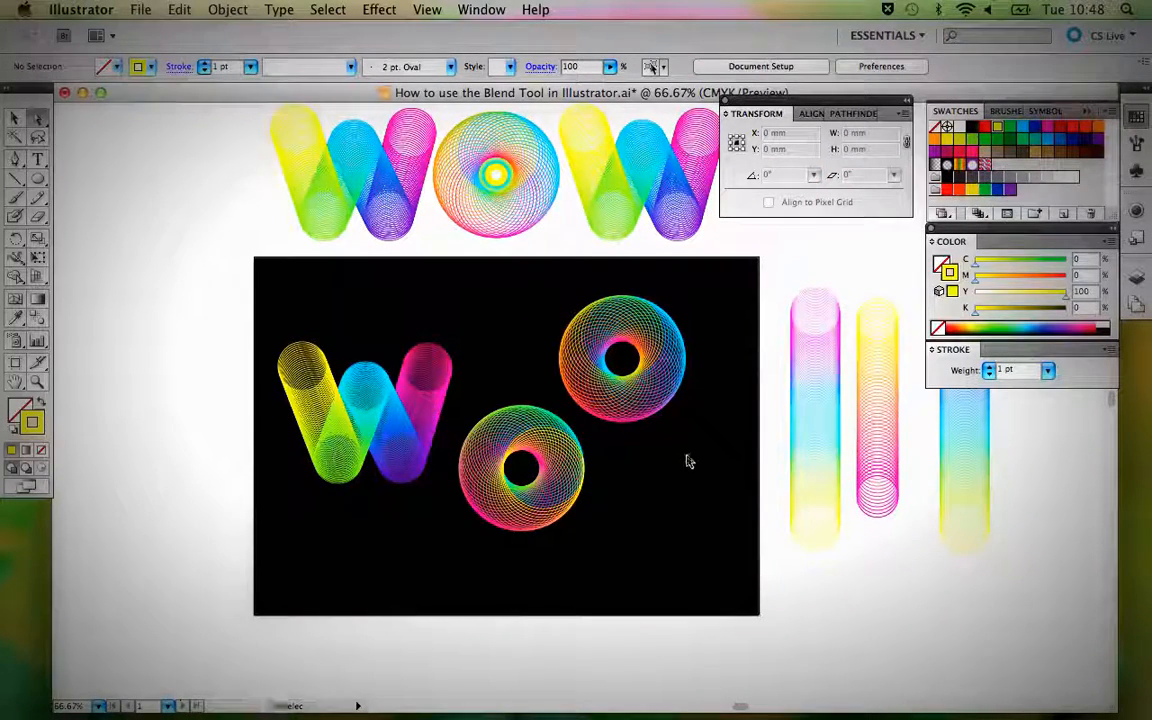
key("super+z")
left_click(648, 513)
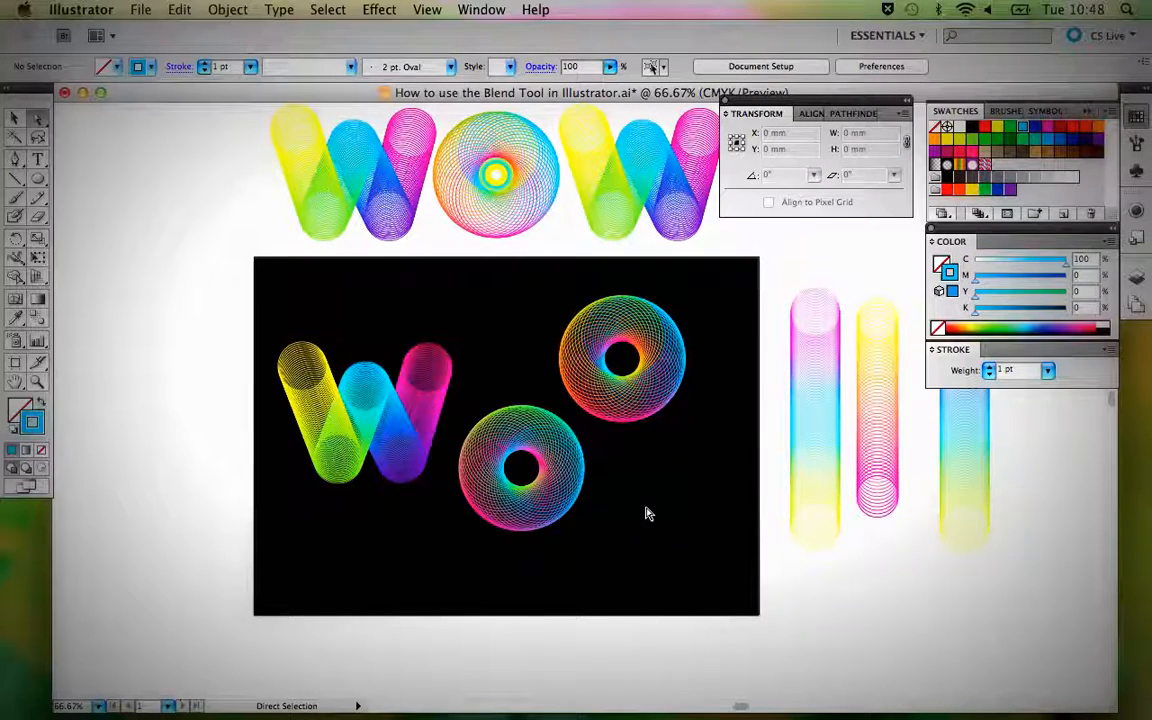
Move the new O up beside the W and shift the sample O copy toward the black background's upper-right corner.
key("v")
left_click_drag(560, 481, 573, 424)
left_click(681, 488)
left_click_drag(674, 384, 716, 377)
left_click(689, 483)
Set the new O blend beside the W to 13 specified steps and deselect it.
left_click(560, 447)
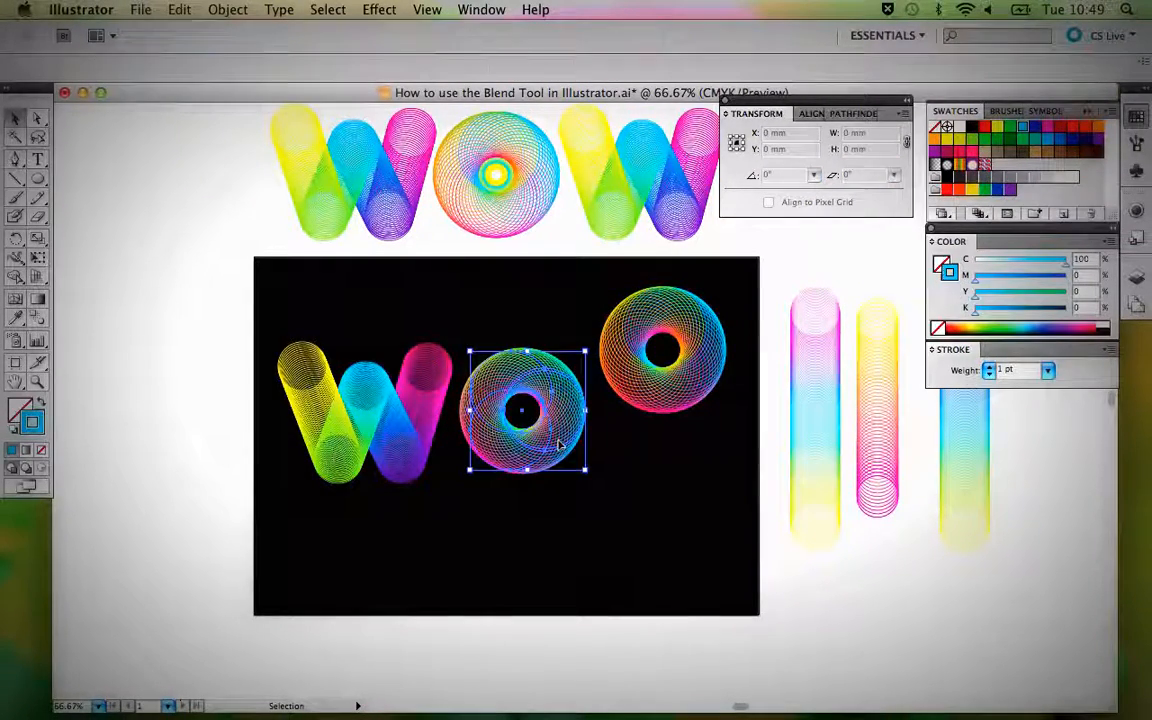
double_click(36, 318)
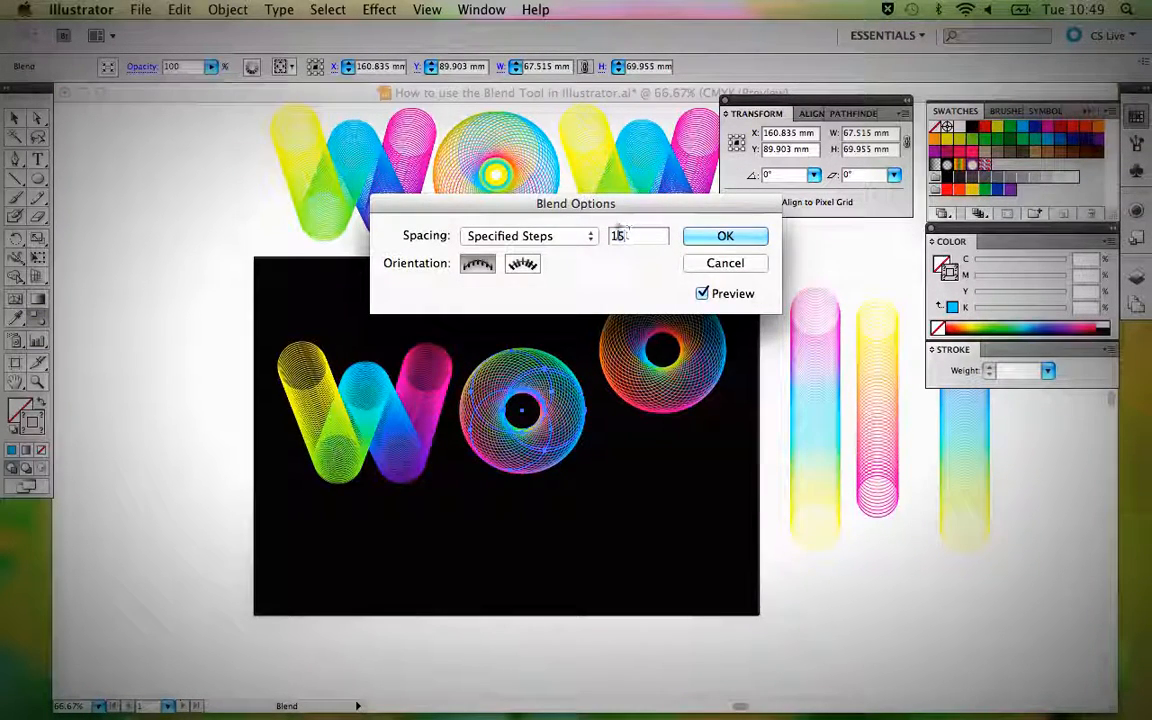
type("13")
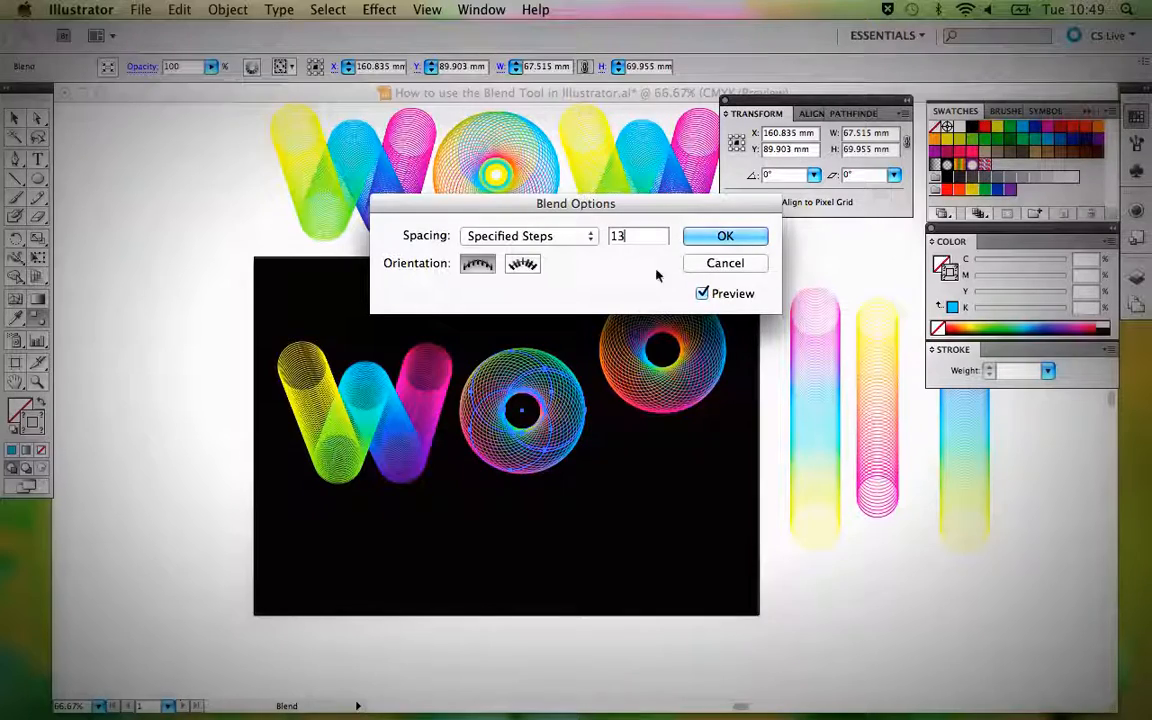
left_click(726, 236)
key("v")
left_click(640, 453)
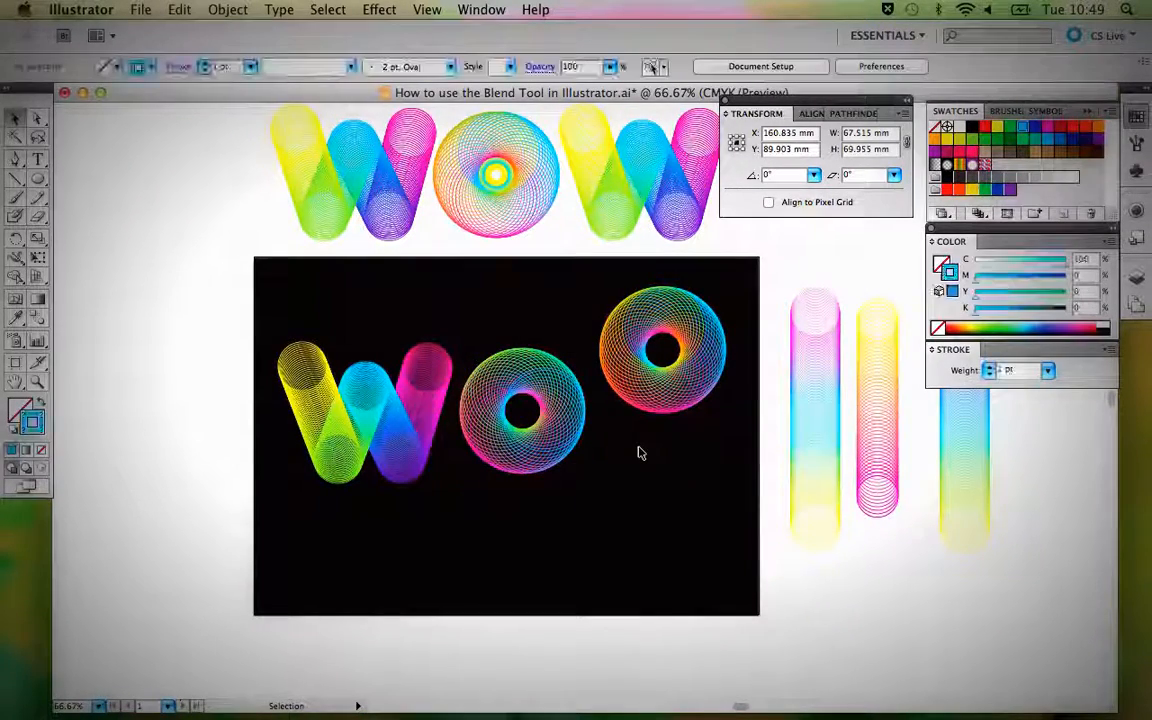
Review the specified steps of the W on the black background in its Blend Options, then deselect it.
left_click_drag(649, 460, 593, 504)
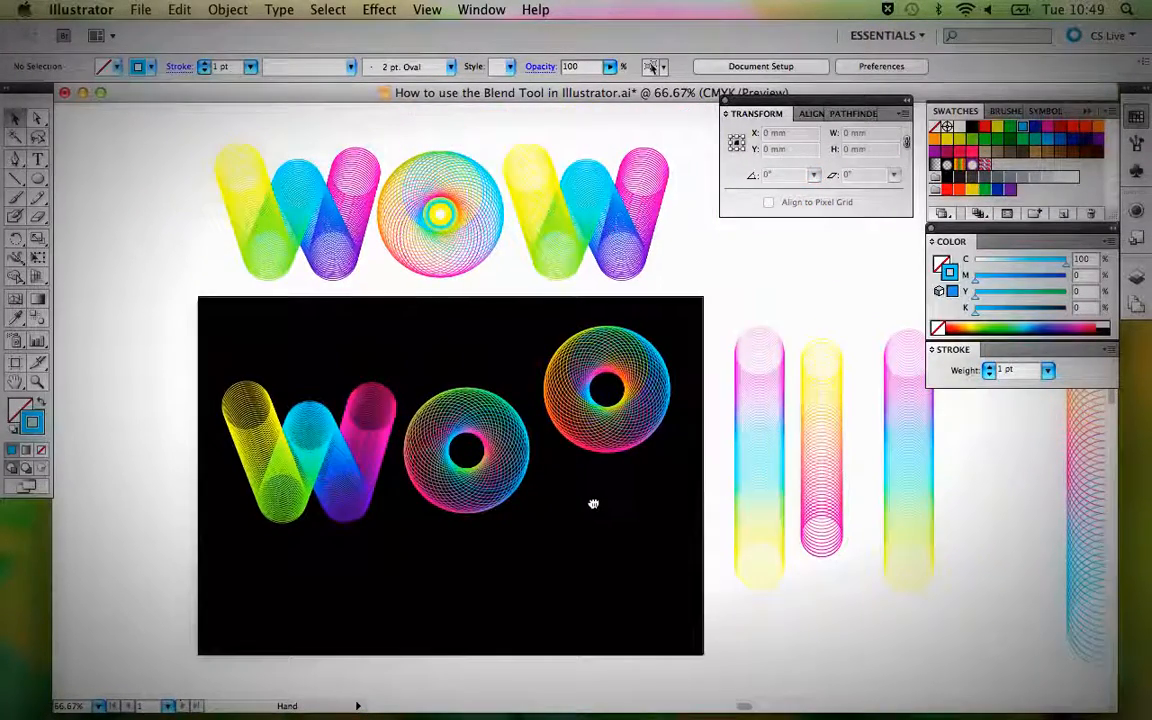
left_click(366, 438)
double_click(38, 318)
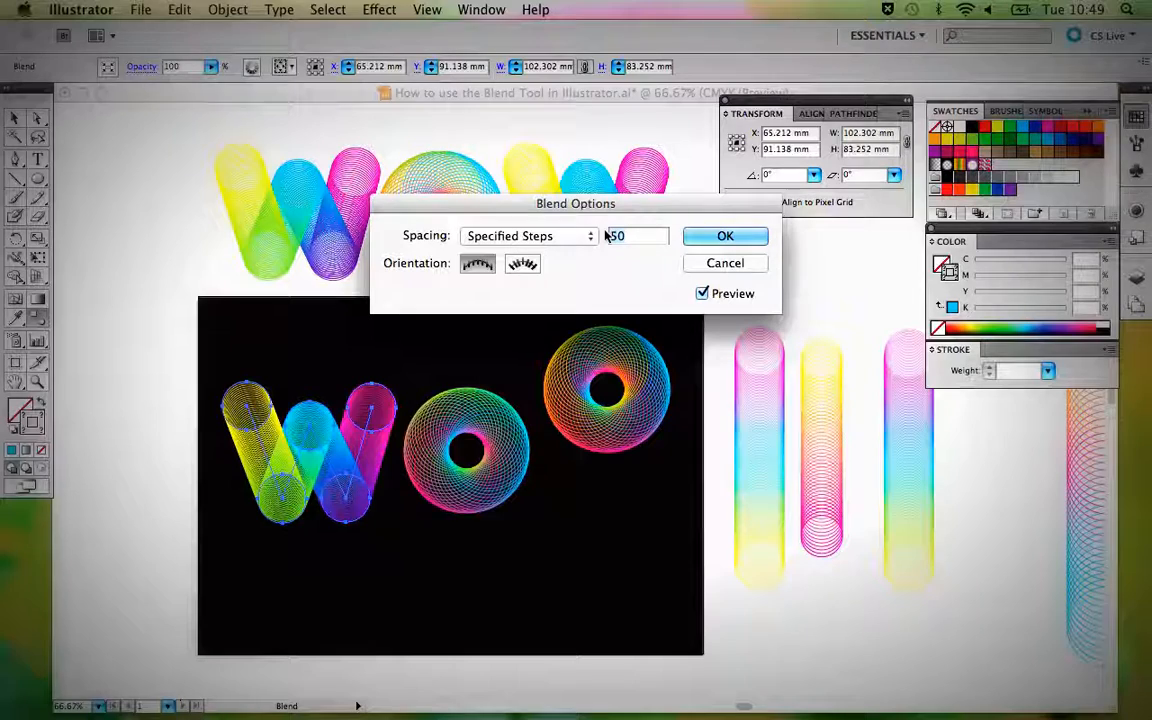
key("Return")
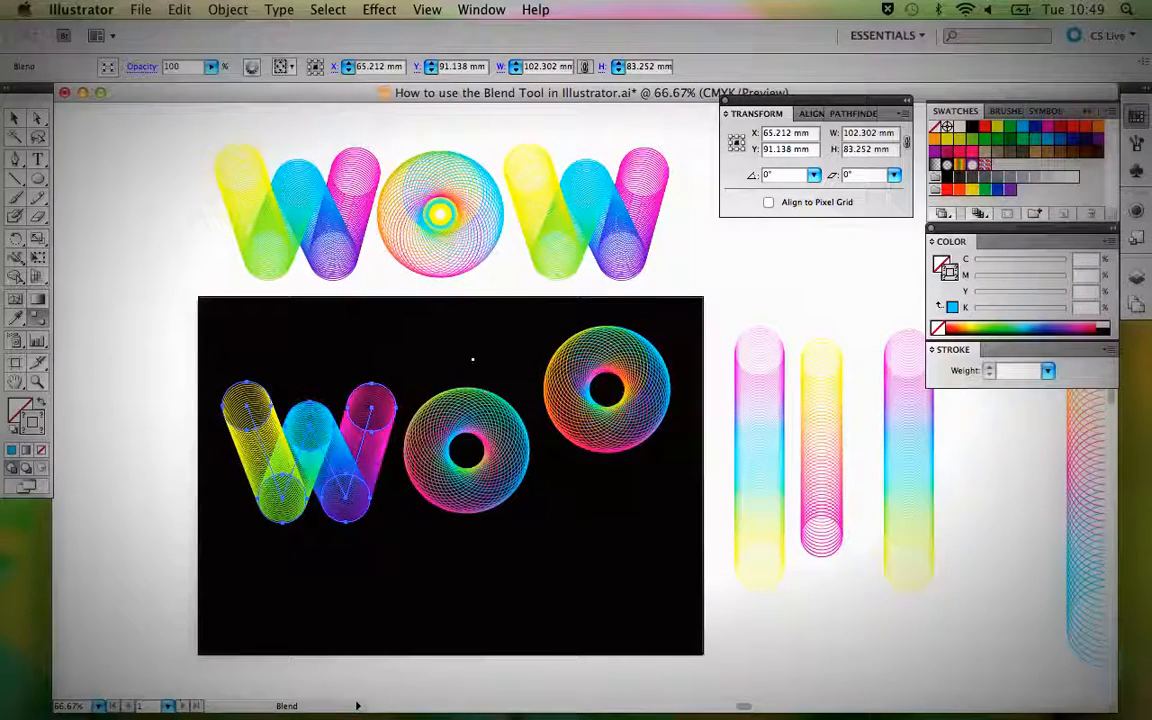
key("v")
left_click(474, 364)
Delete the sample O copy from the black background and nudge the new O slightly down to line up with the W.
left_click(598, 375)
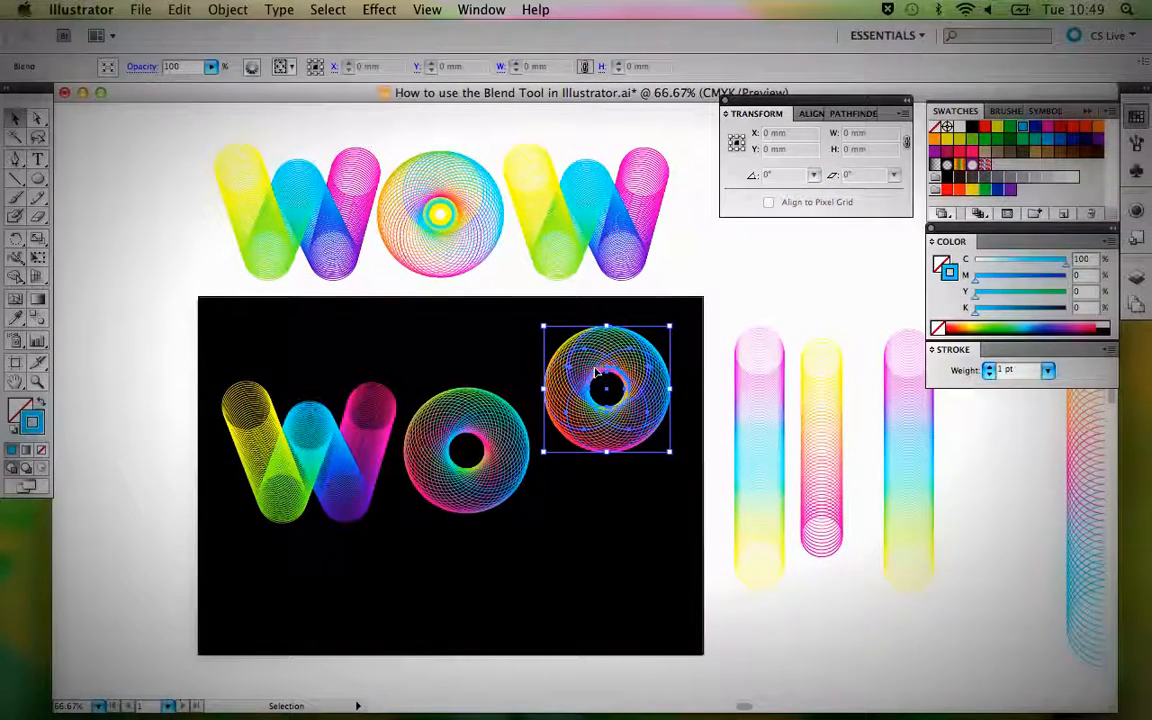
key("Delete")
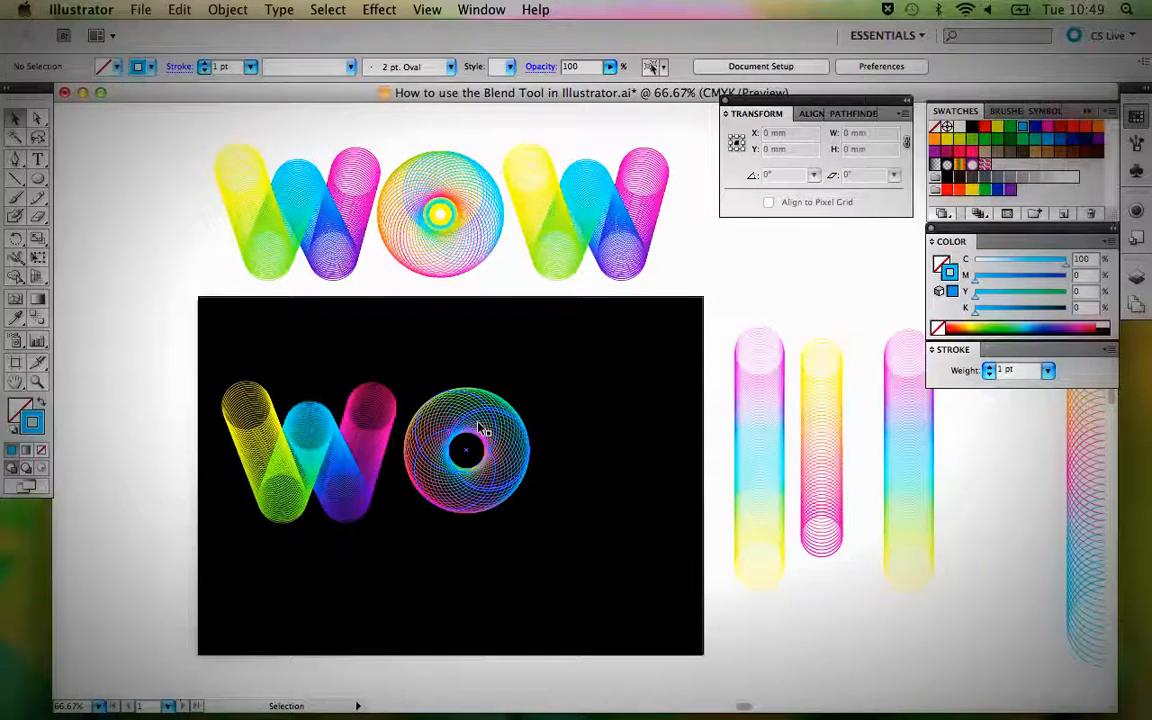
left_click(479, 427)
left_click_drag(479, 427, 478, 437)
left_click(578, 385)
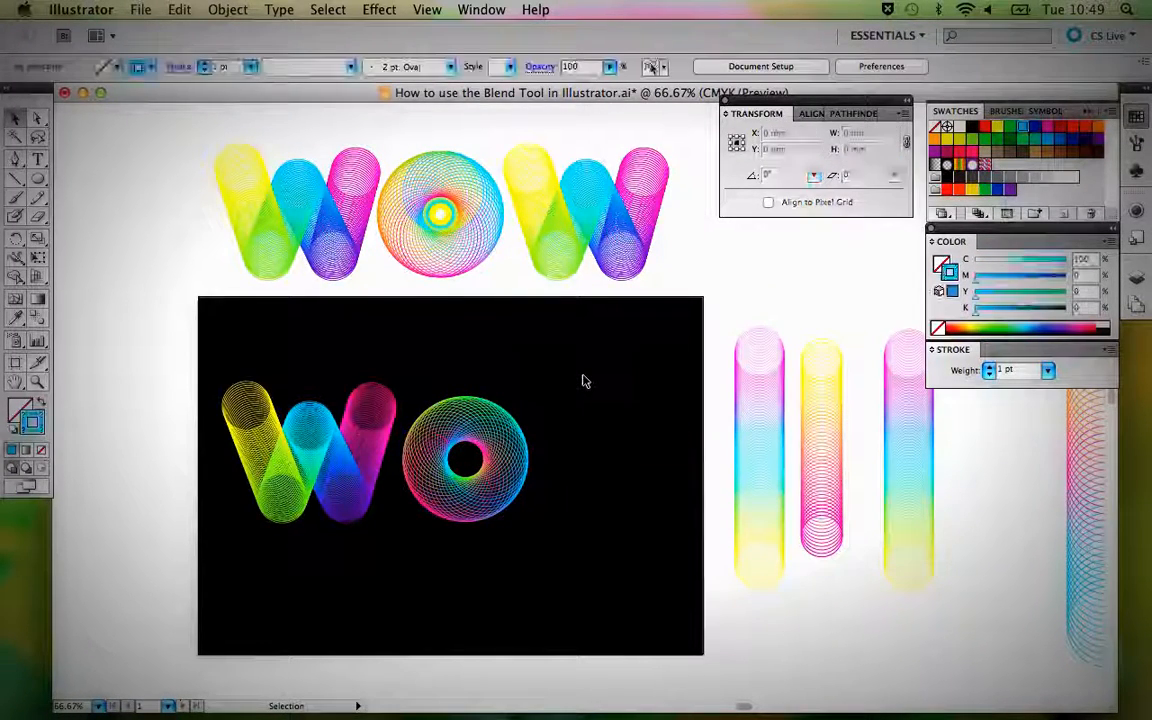
Group the sample WOW's O with its small centre rings and place it on the black background beside the new O.
left_click(440, 214)
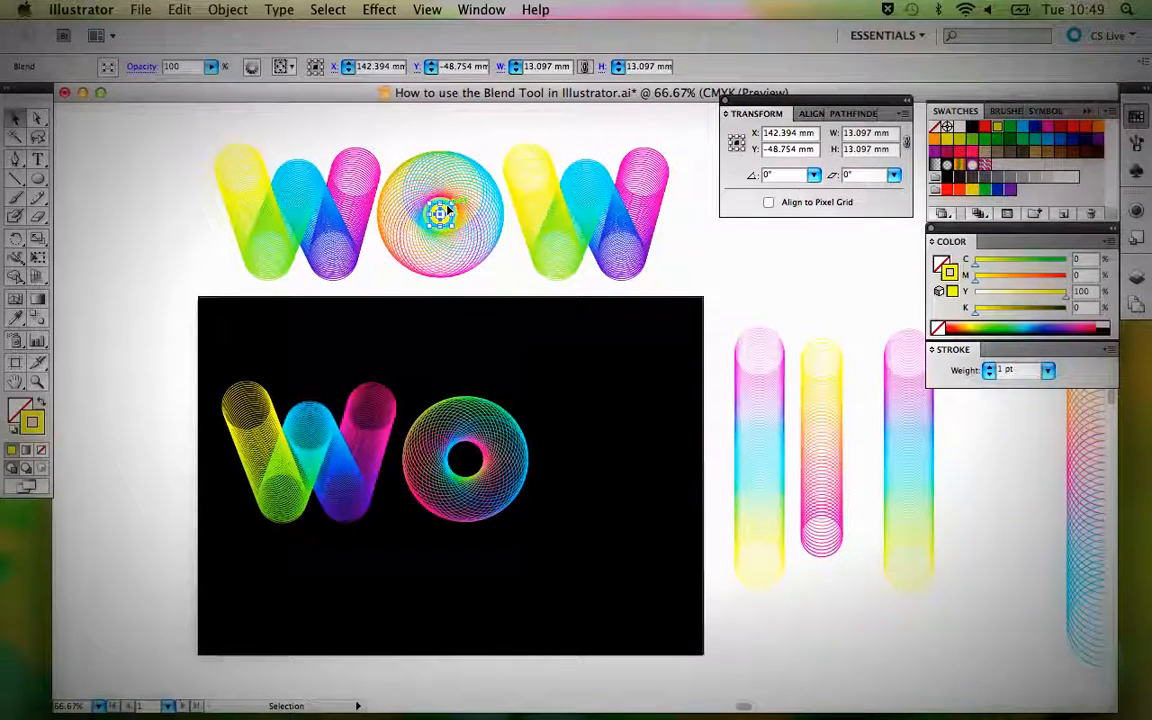
left_click_drag(428, 133, 624, 394)
key("super+g")
left_click(771, 283)
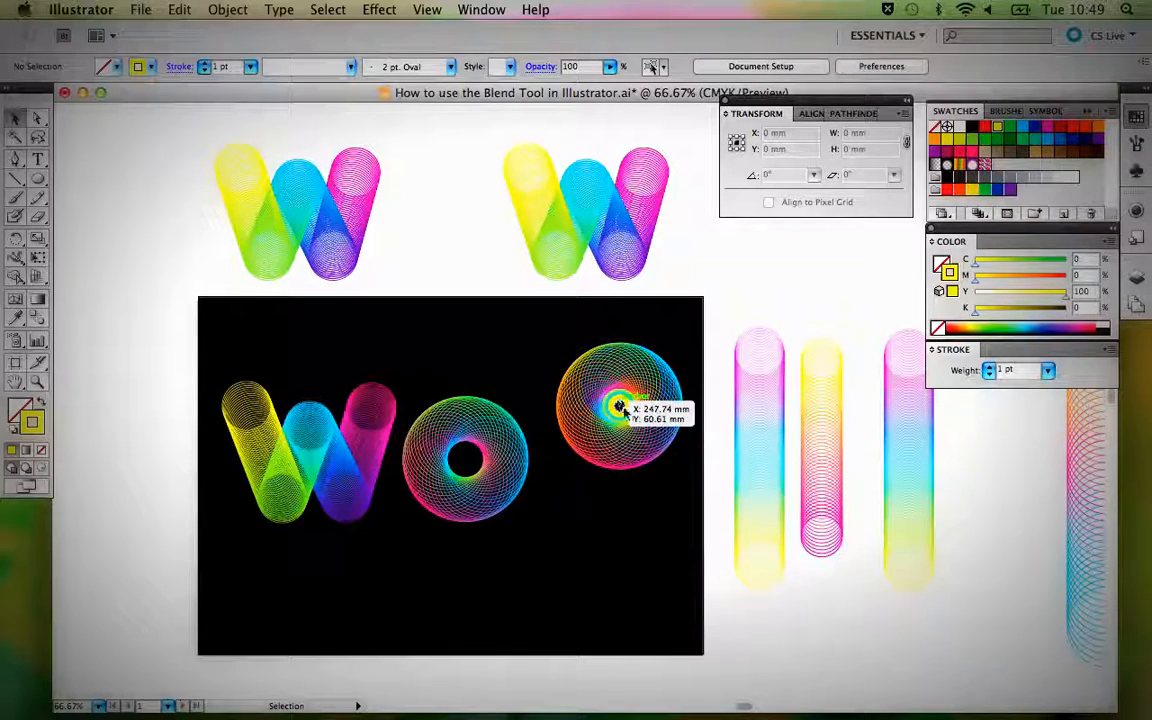
Move the grouped sample O back between the two sample Ws above the black background, ungroup it and deselect it.
left_click_drag(615, 405, 458, 250)
key("super+shift+g")
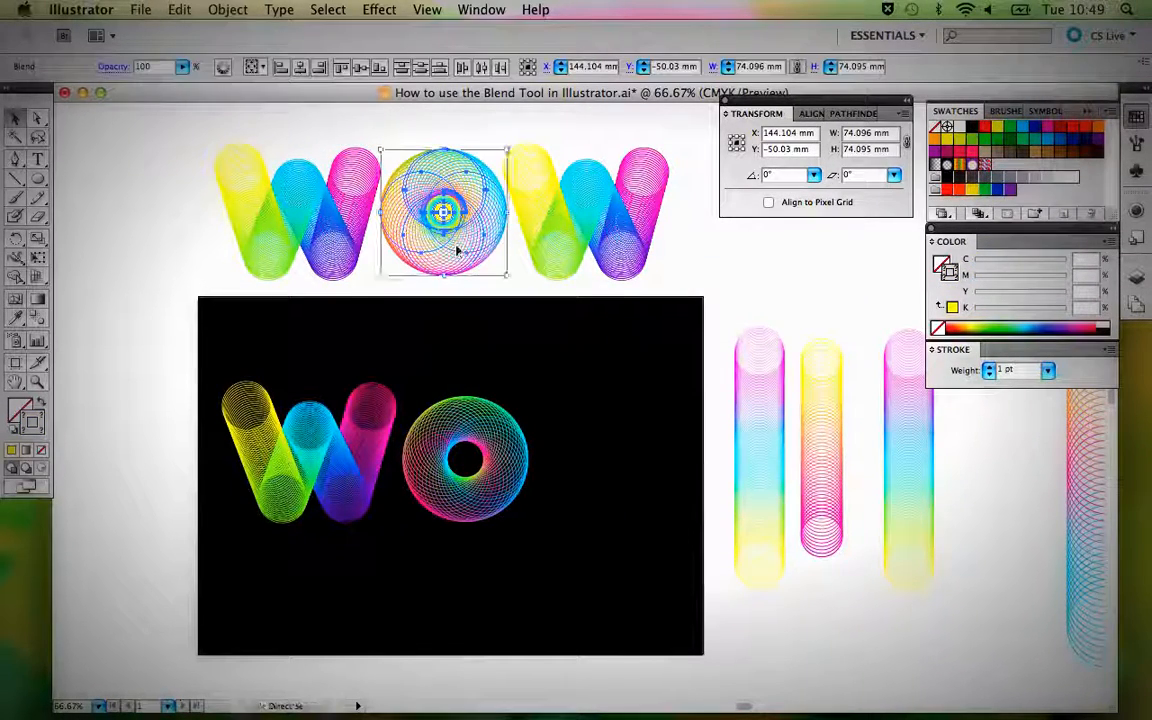
left_click(498, 136)
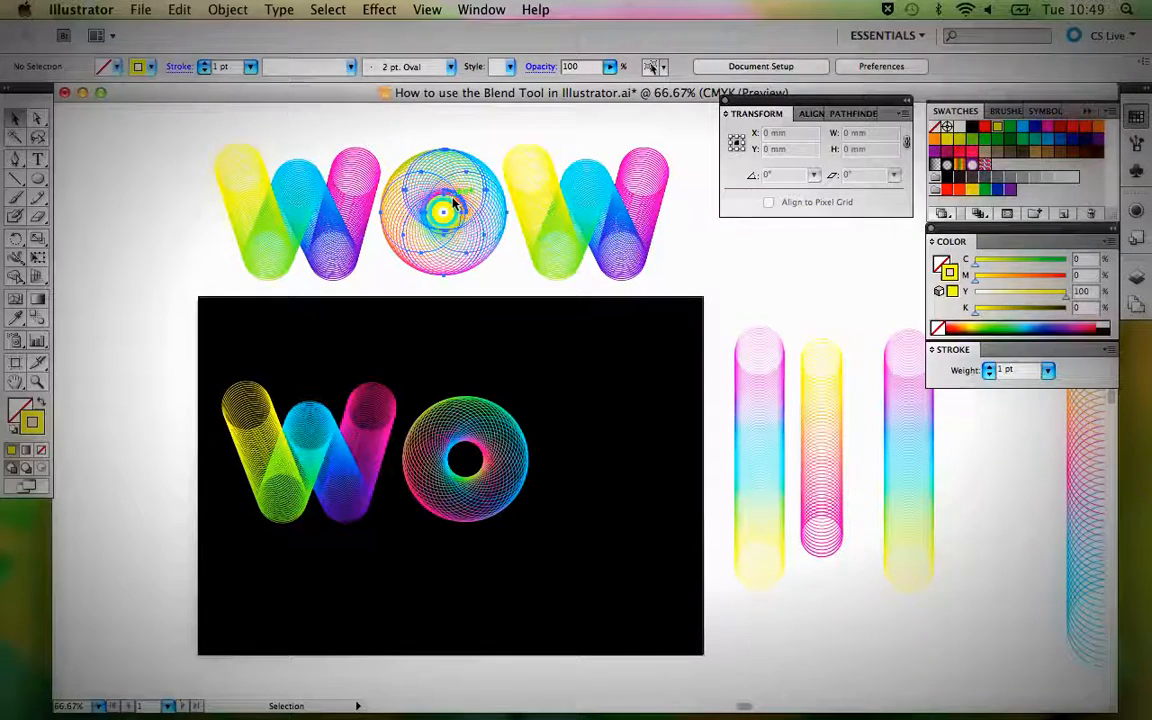
Lock the sample O's large blend and place its two small centre rings separately on the black background beside the new O.
left_click(448, 211)
key("super+2")
left_click_drag(437, 177, 562, 424)
left_click(563, 363)
left_click(638, 404)
Lock the new O blend on the black background so that its centre can be drawn over.
key("z")
left_click_drag(425, 294, 651, 594)
scroll(614, 463, "up", 3)
scroll(614, 463, "right", 2)
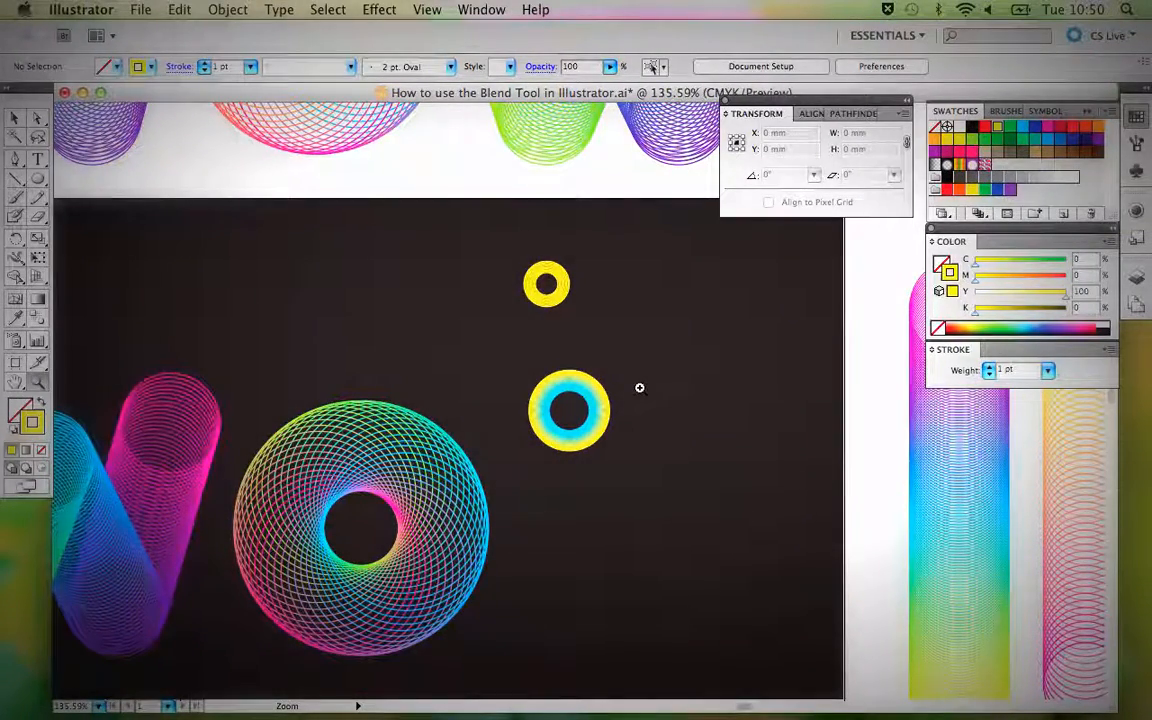
key("l")
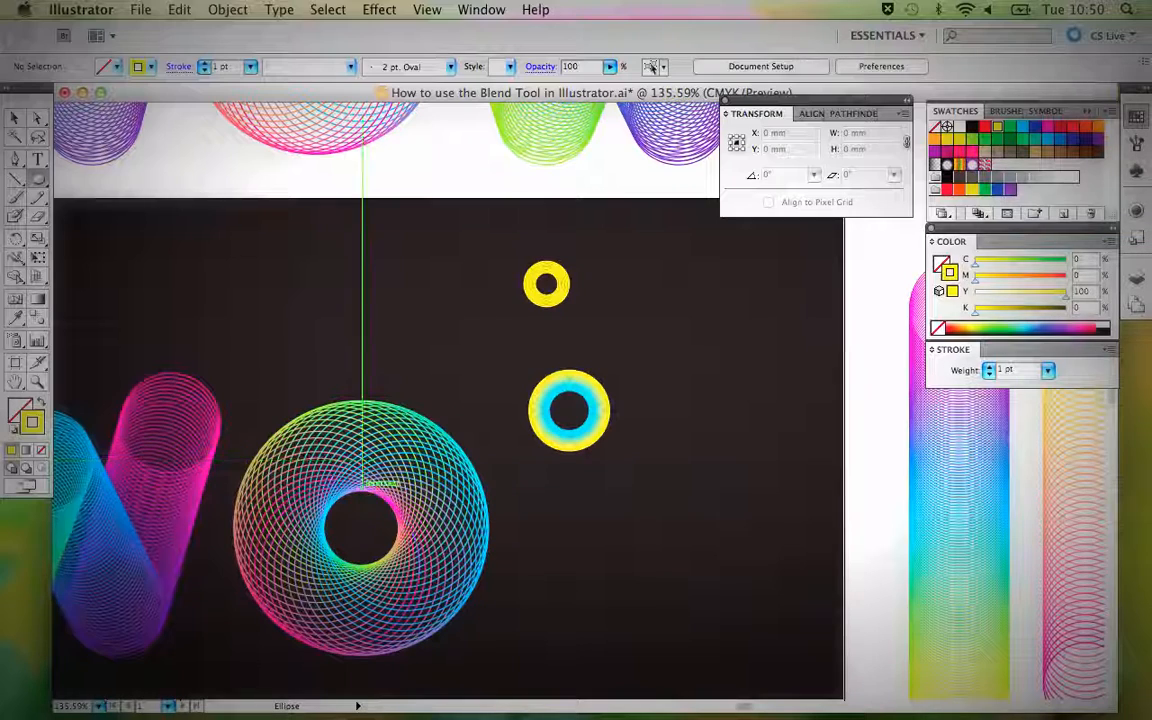
key("v")
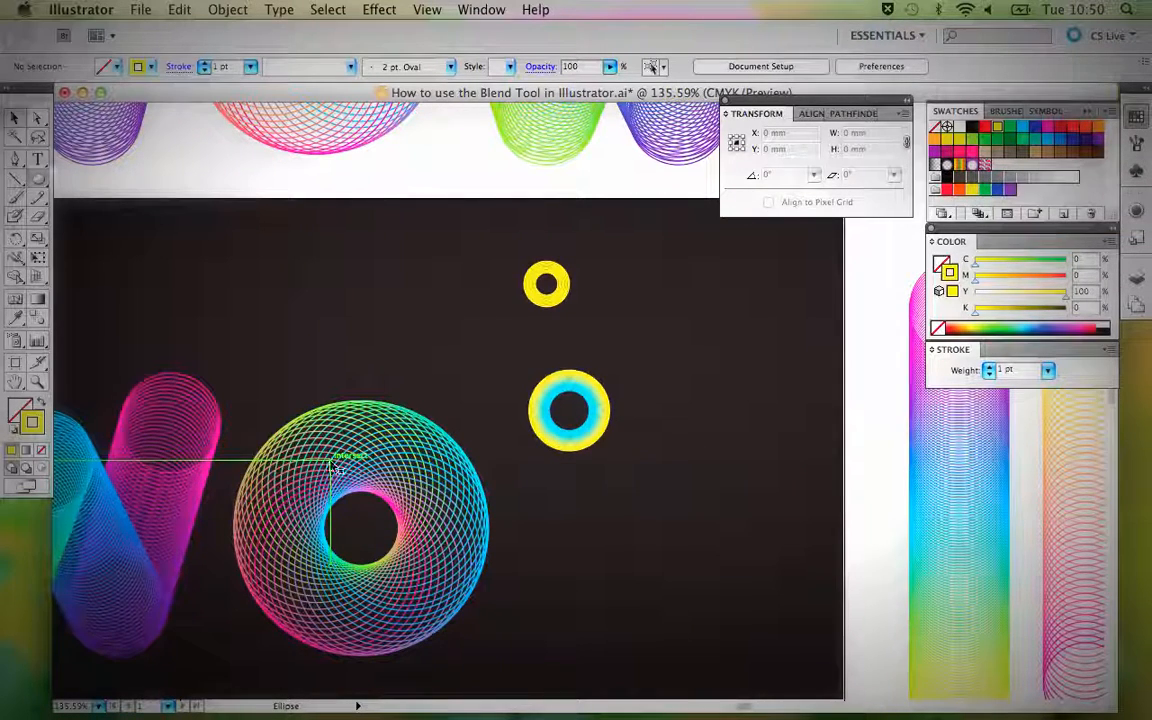
left_click(330, 465)
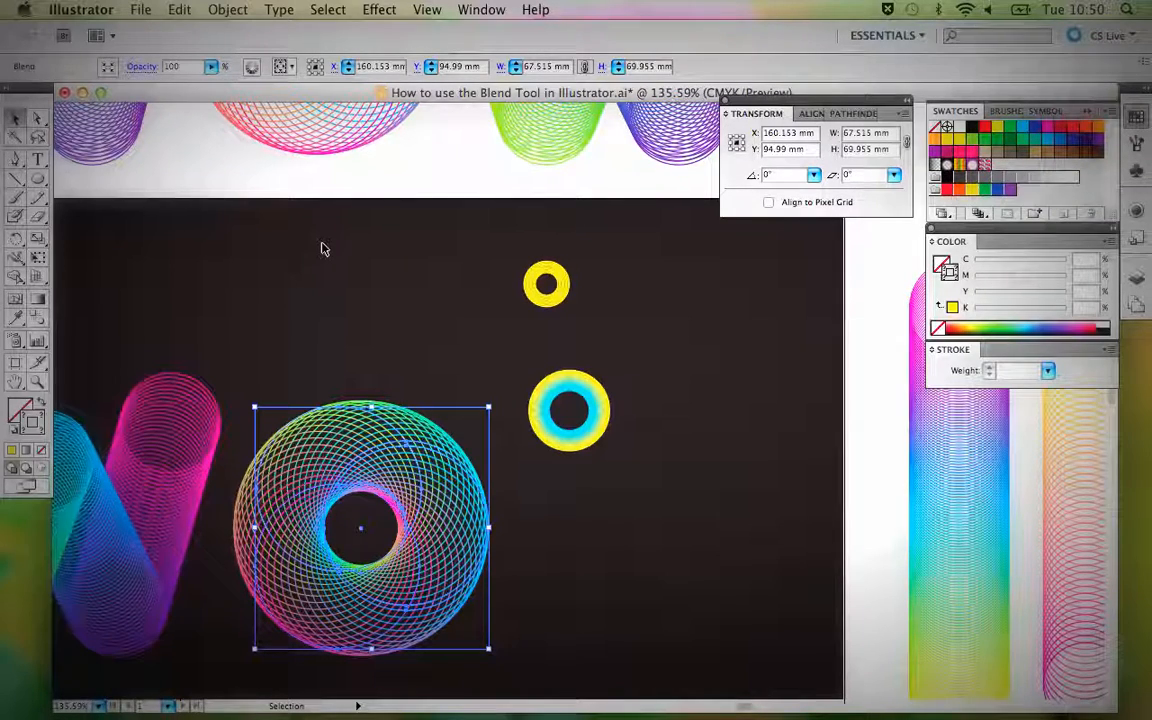
left_click(228, 9)
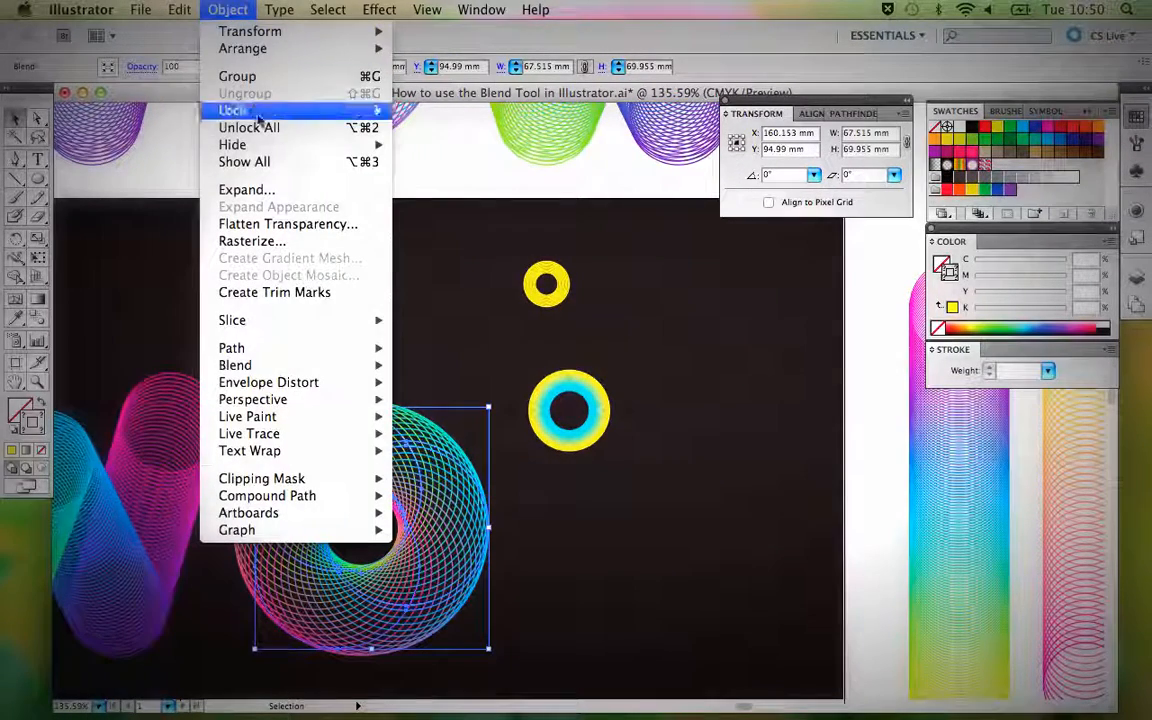
mouse_move(258, 112)
left_click(438, 110)
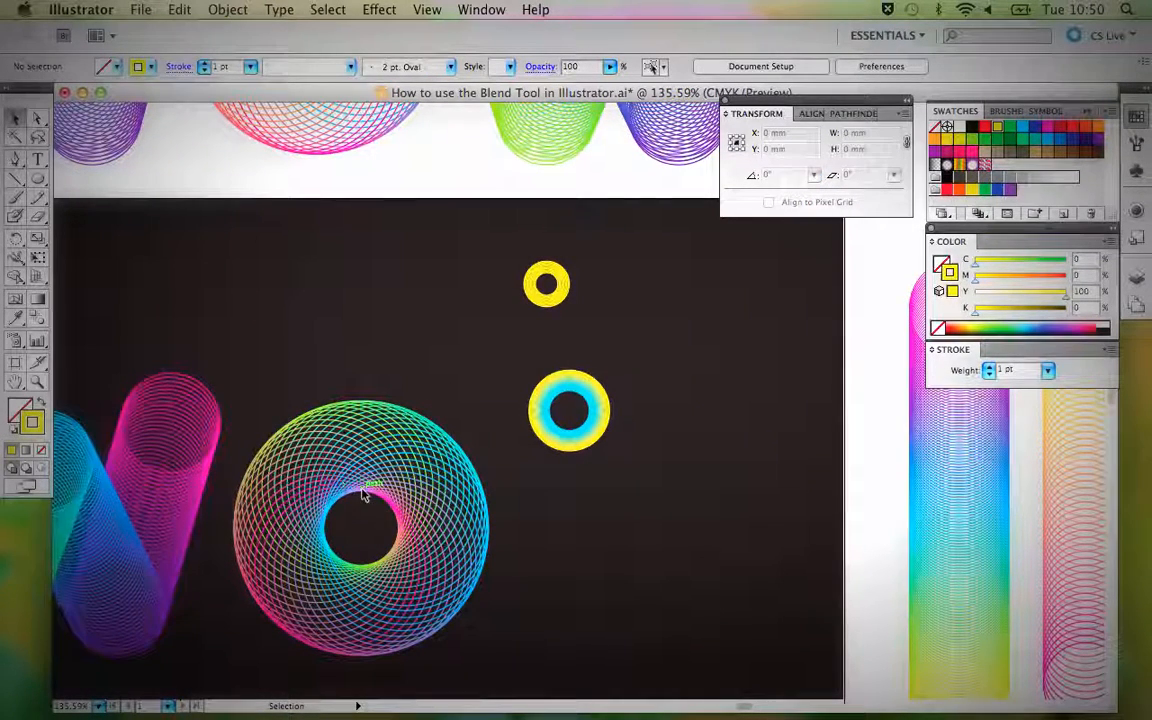
Draw a circle with the Ellipse tool from the centre of the new O.
key("l")
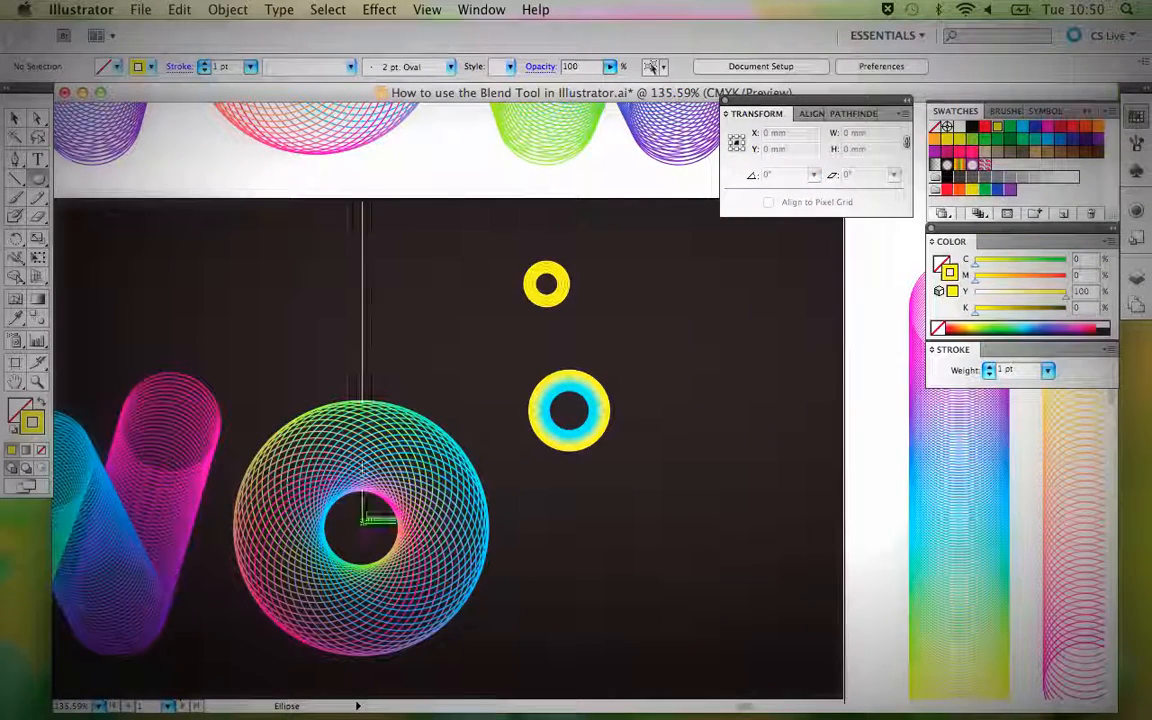
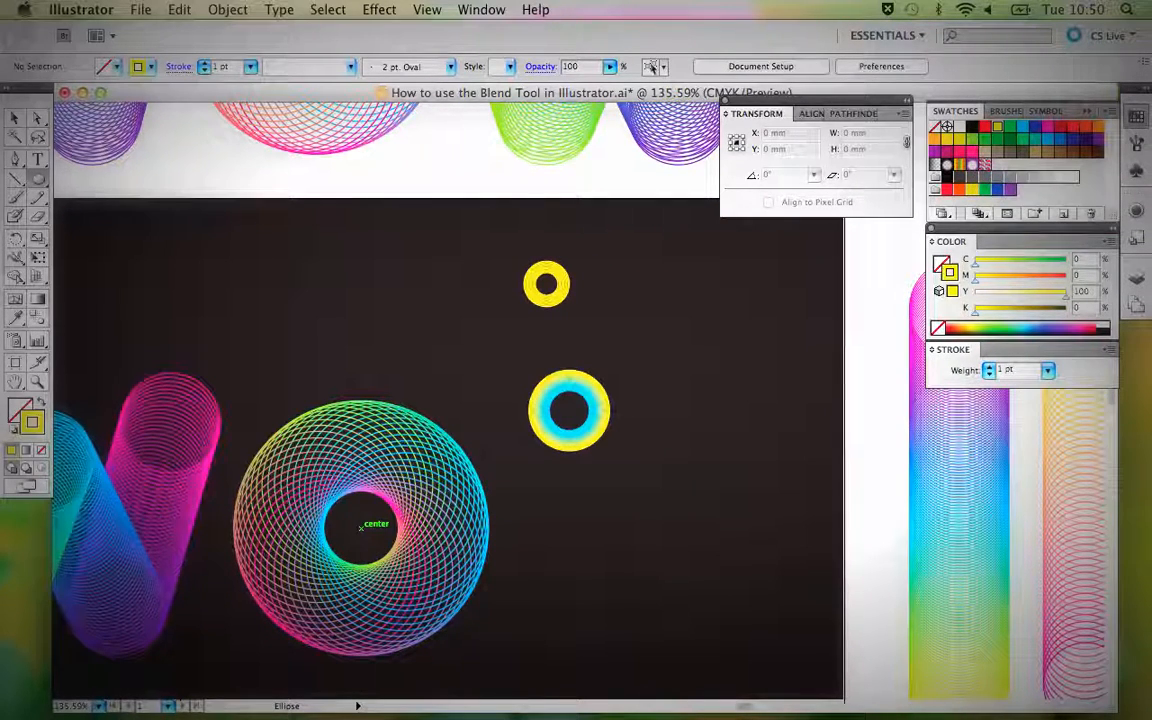
Draw a yellow-stroked circle about 21.6 mm wide around the hole of the new O and paste a copy in front.
left_click_drag(361, 527, 409, 543)
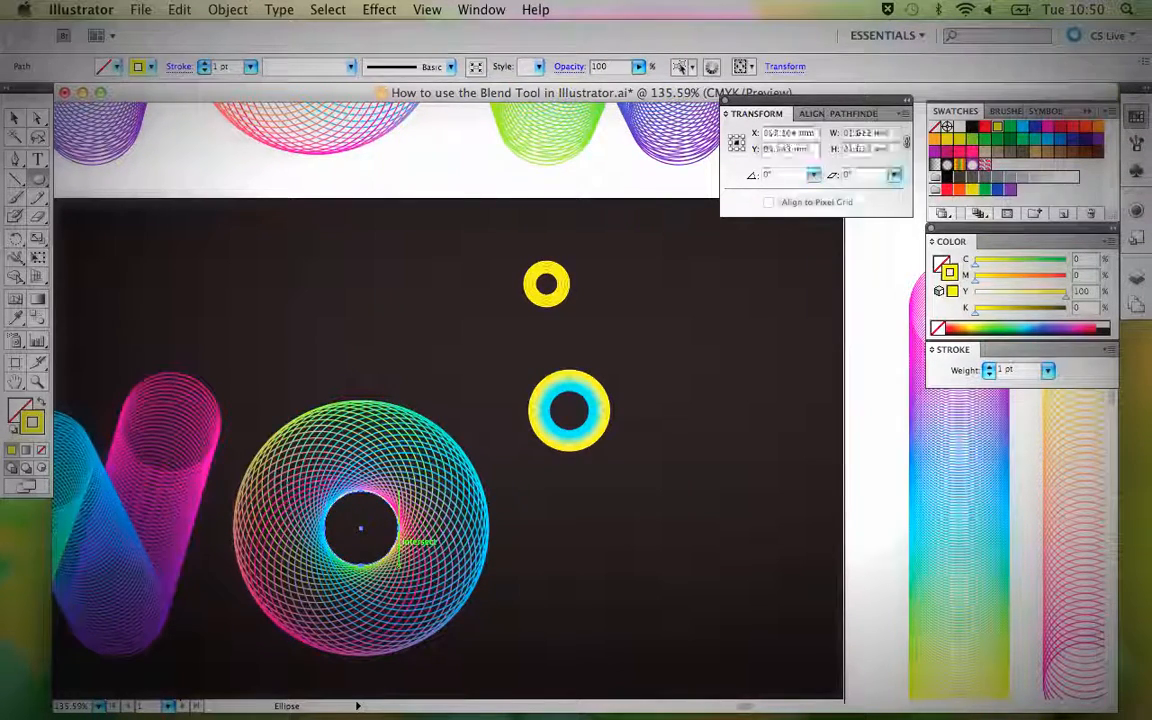
key("v")
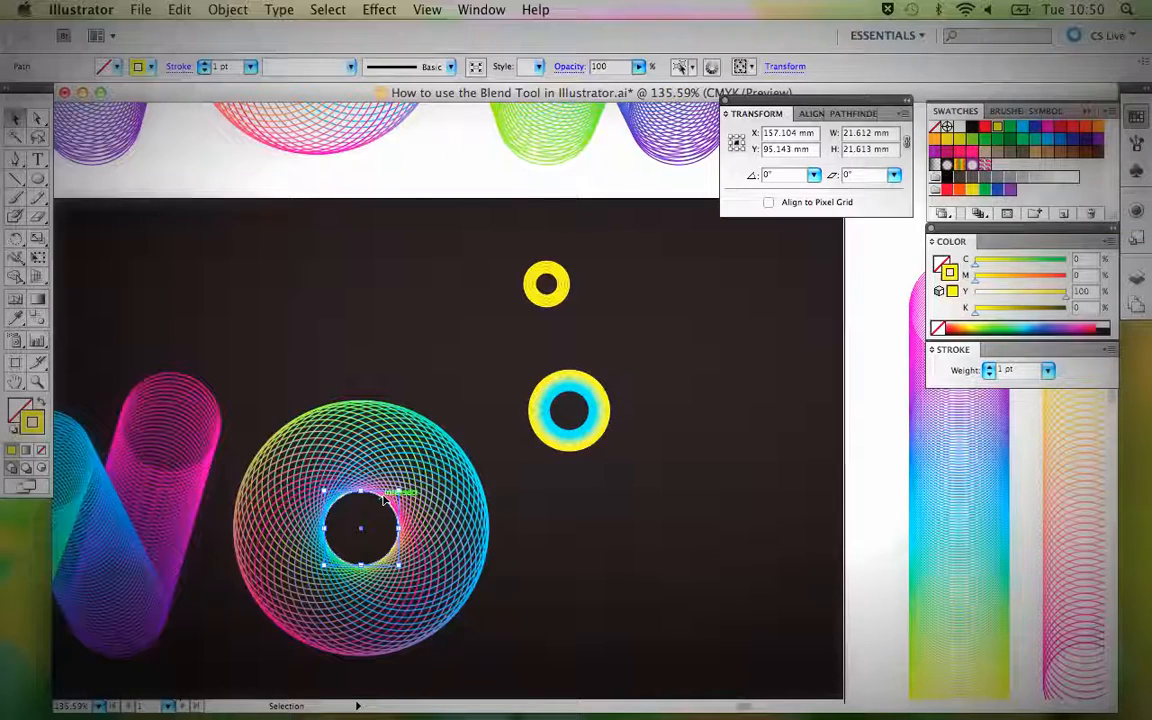
key("a")
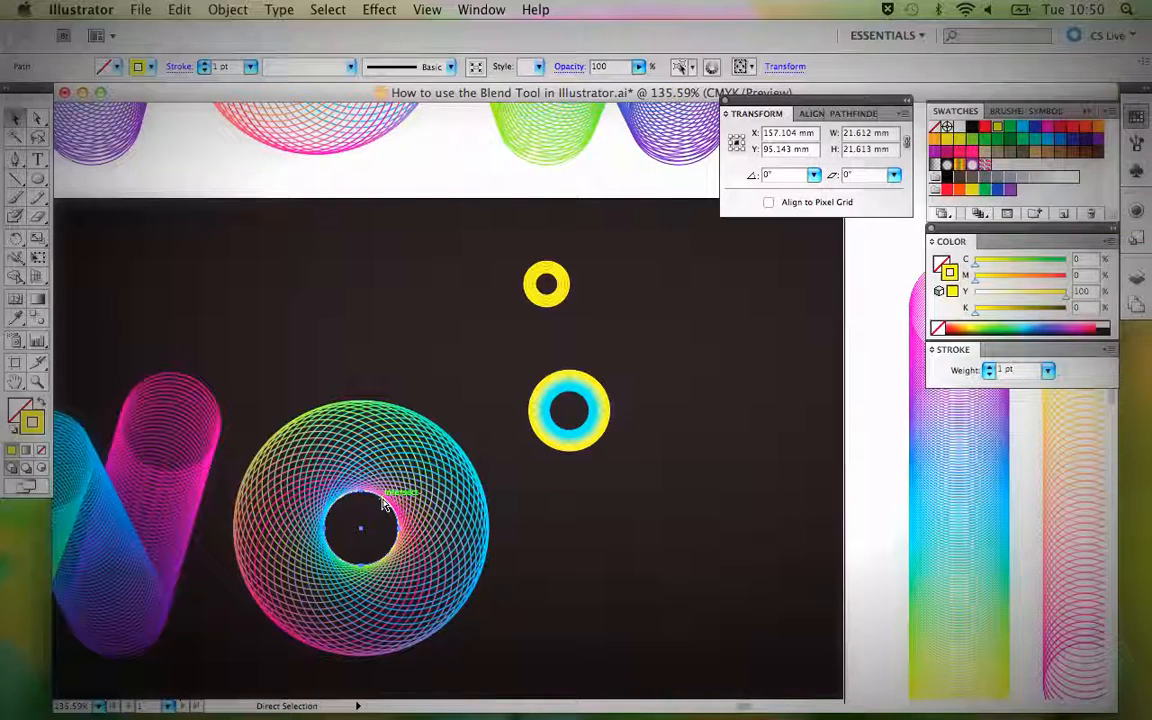
key("super+f")
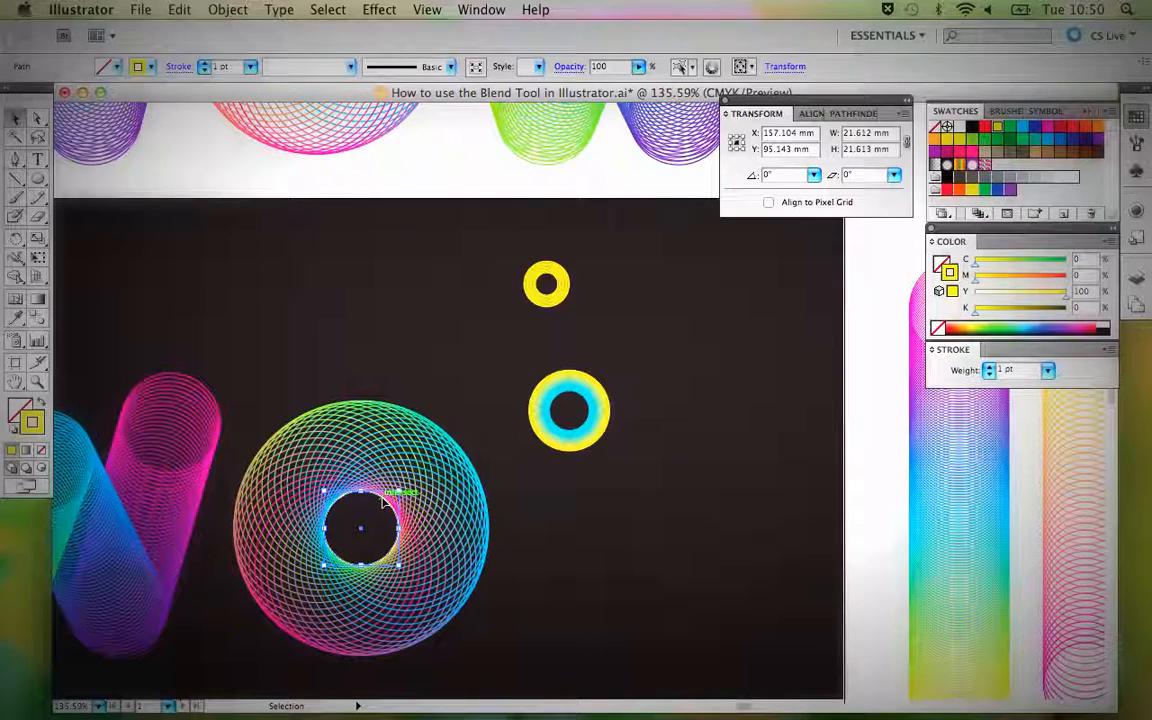
Scale the copied circle uniformly to 60% about its centre, with the preview on.
key("s")
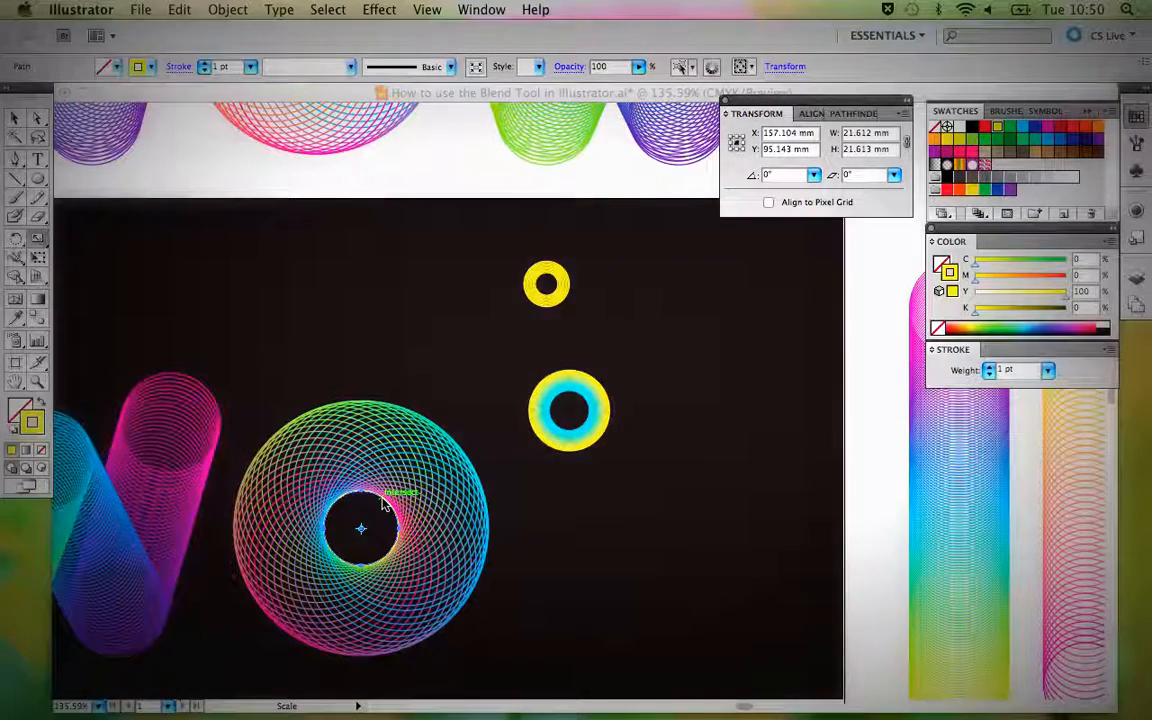
key("Return")
left_click_drag(550, 160, 298, 115)
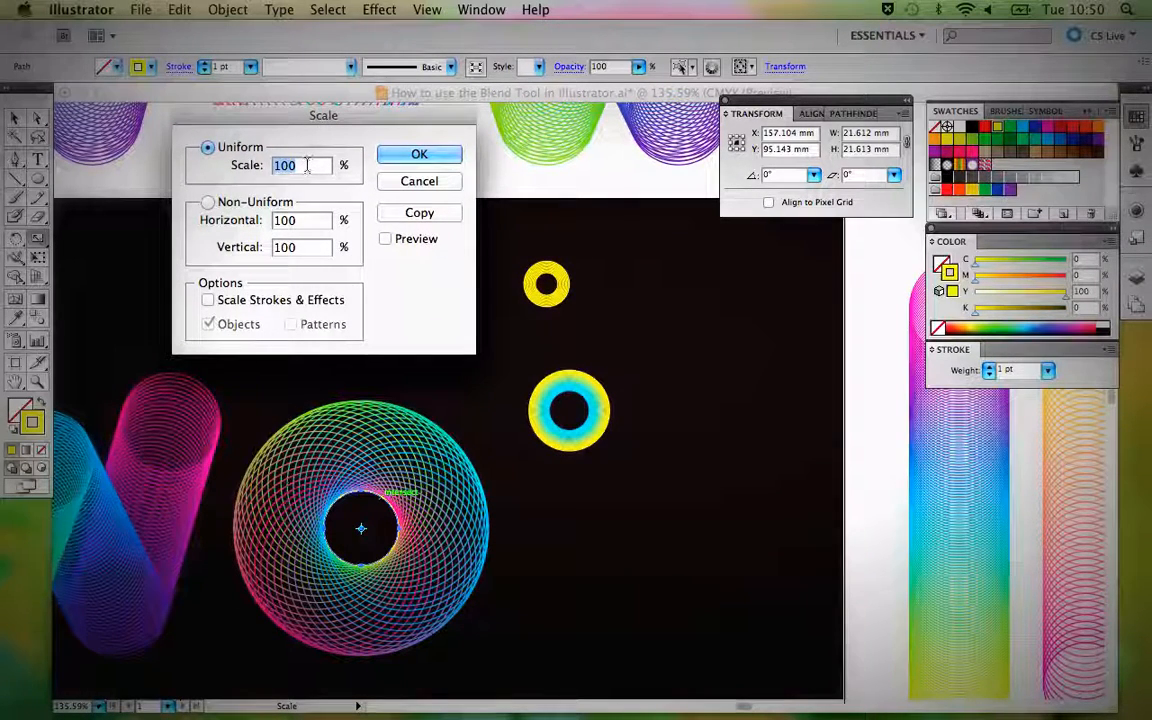
type("75")
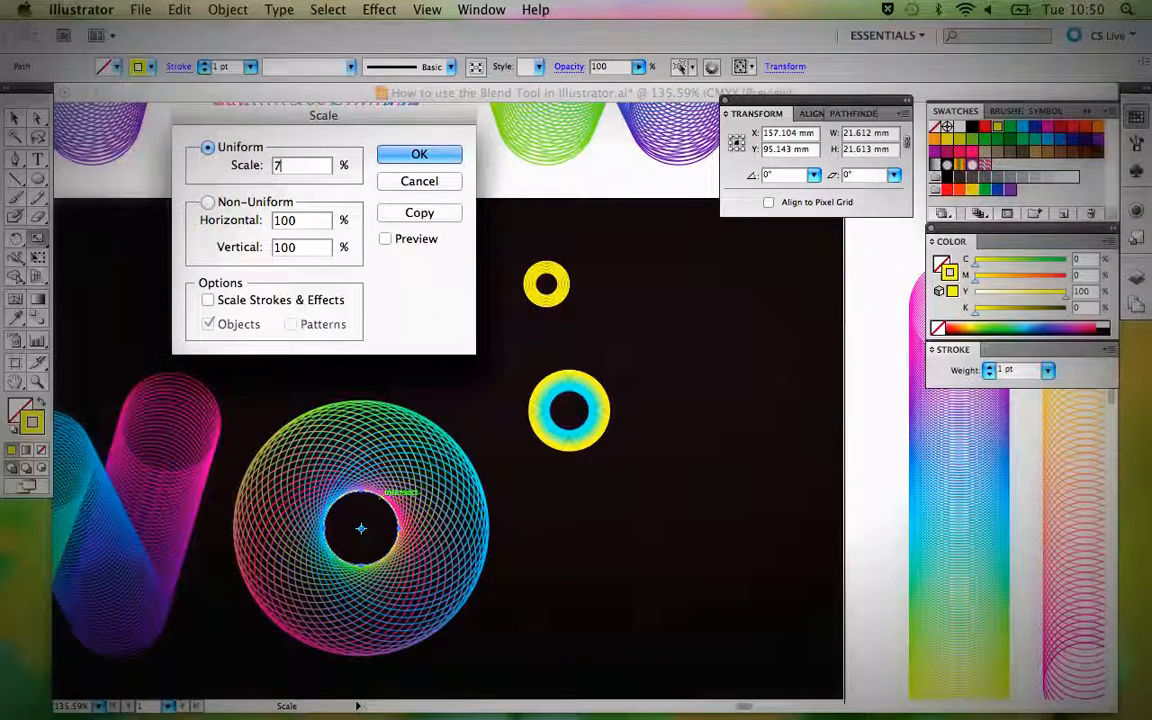
left_click(386, 241)
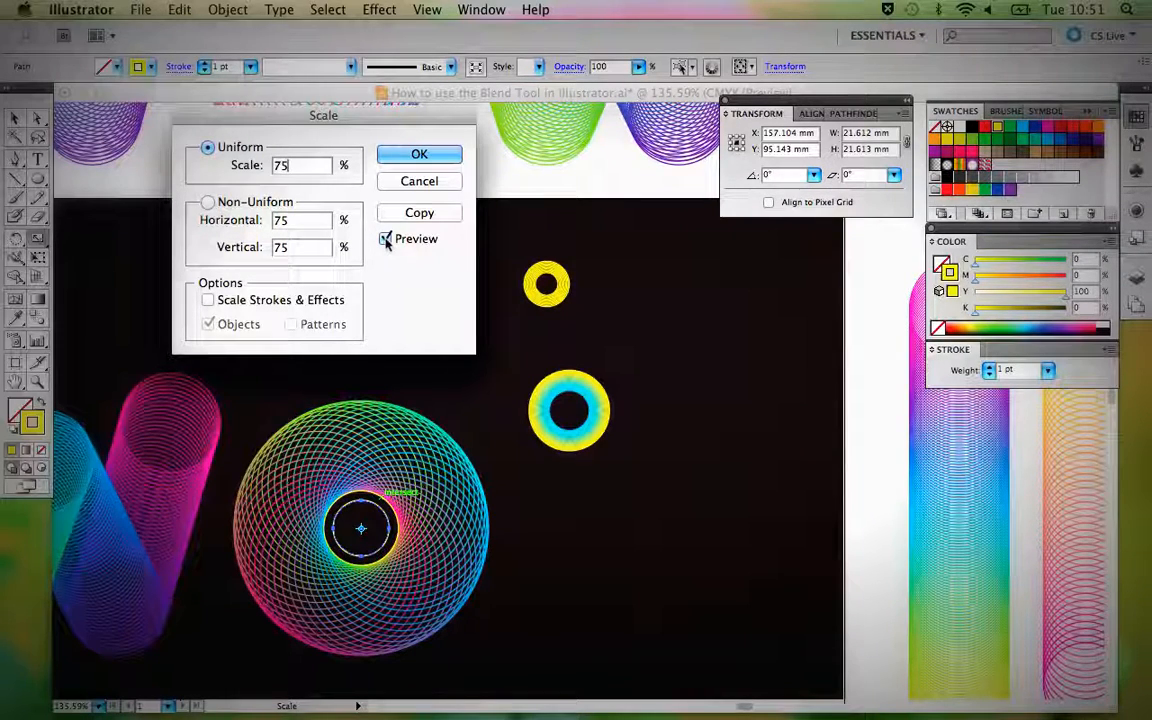
double_click(282, 165)
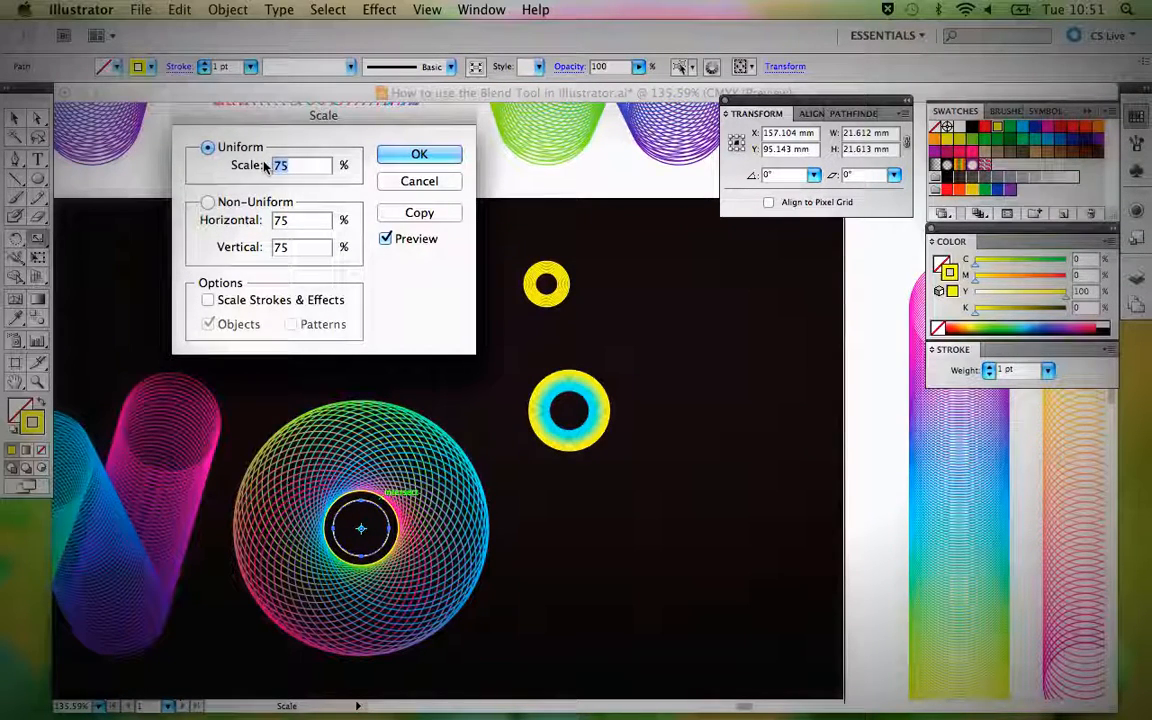
type("60")
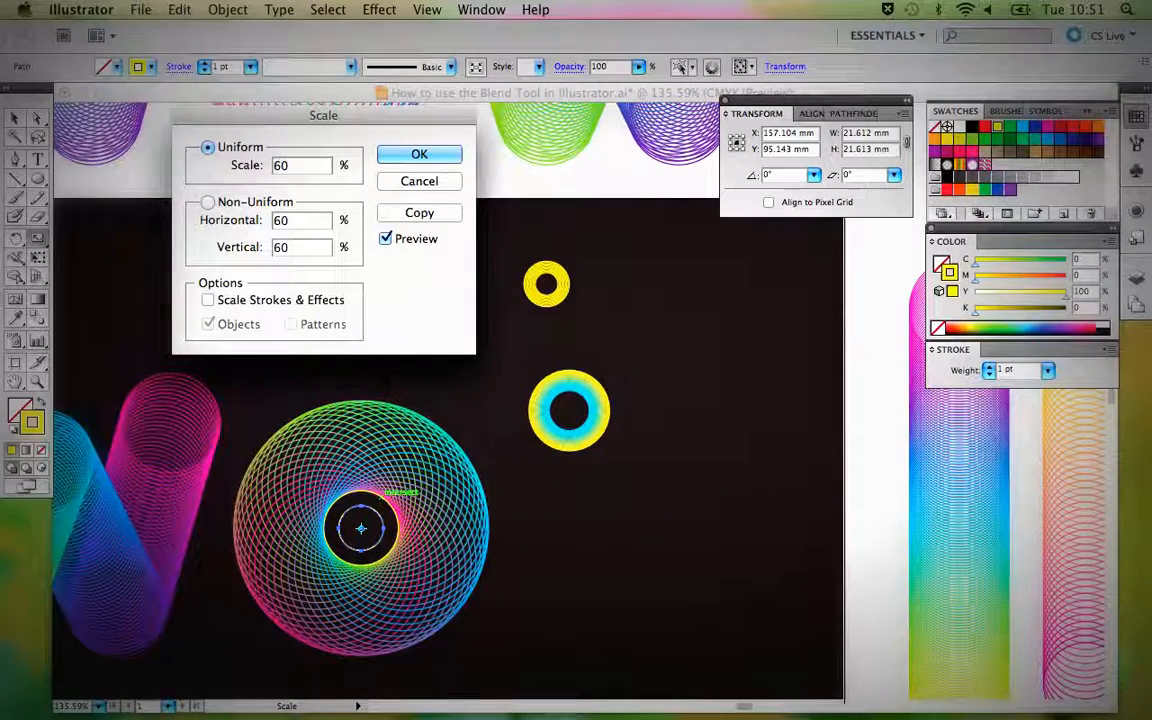
left_click(421, 156)
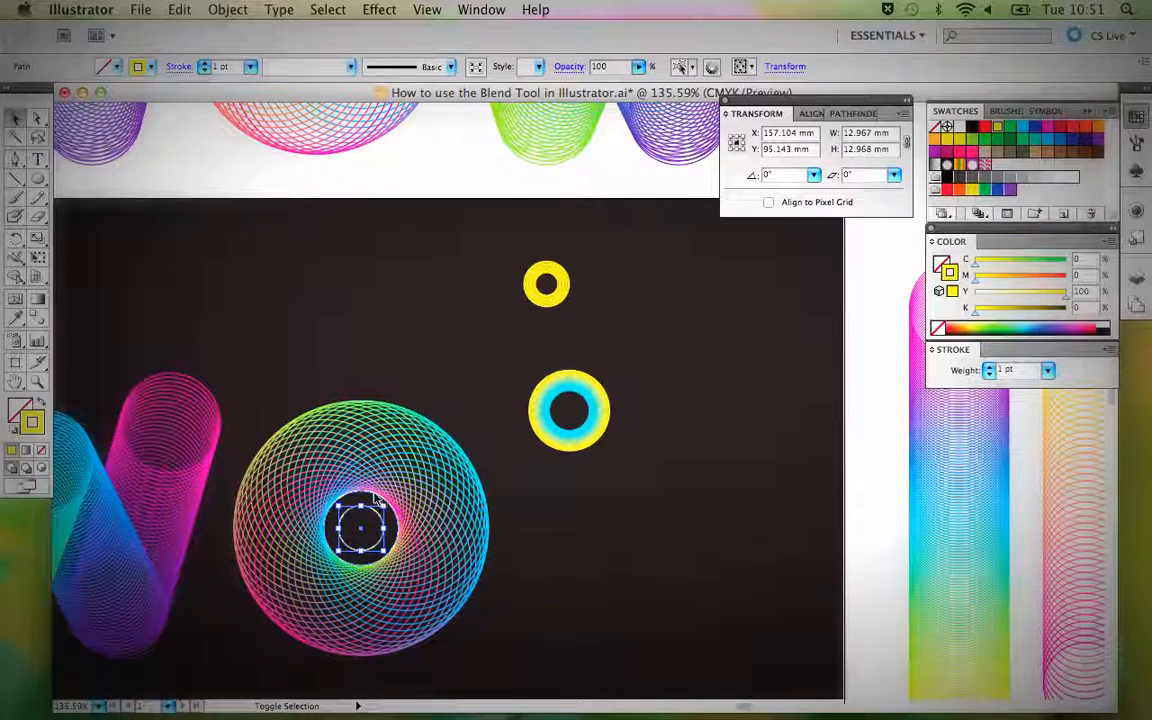
Recolour the stroke of the inner circle cyan.
left_click(375, 497, "shift")
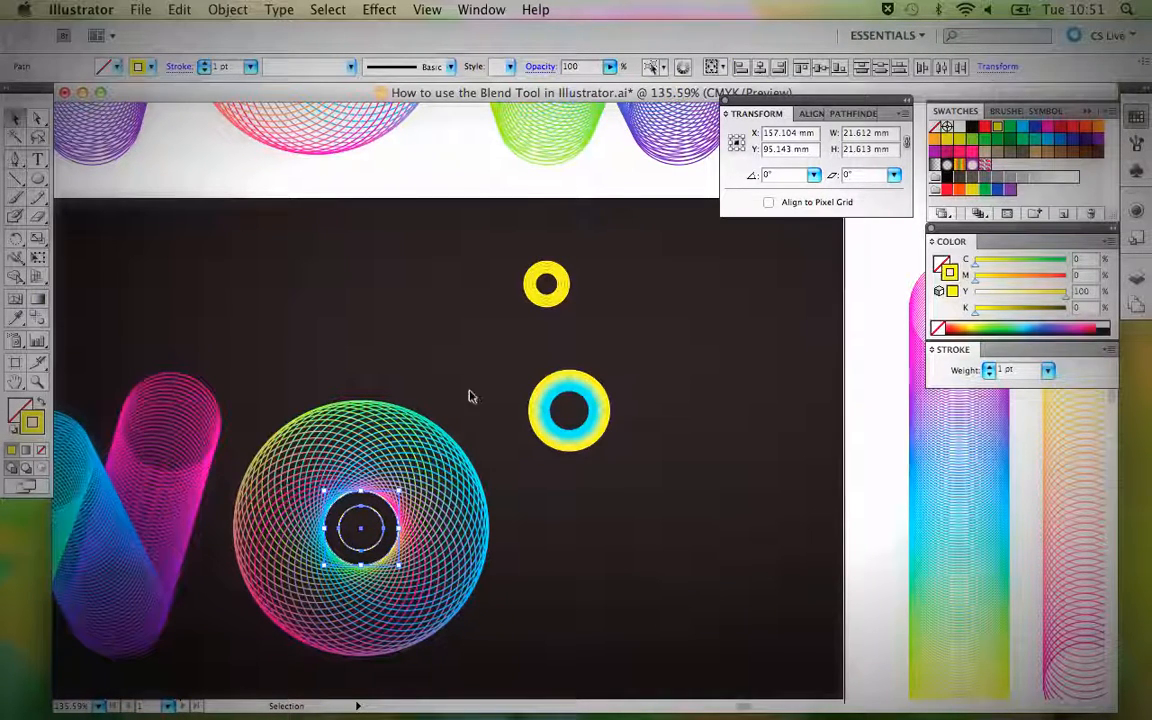
left_click(470, 390)
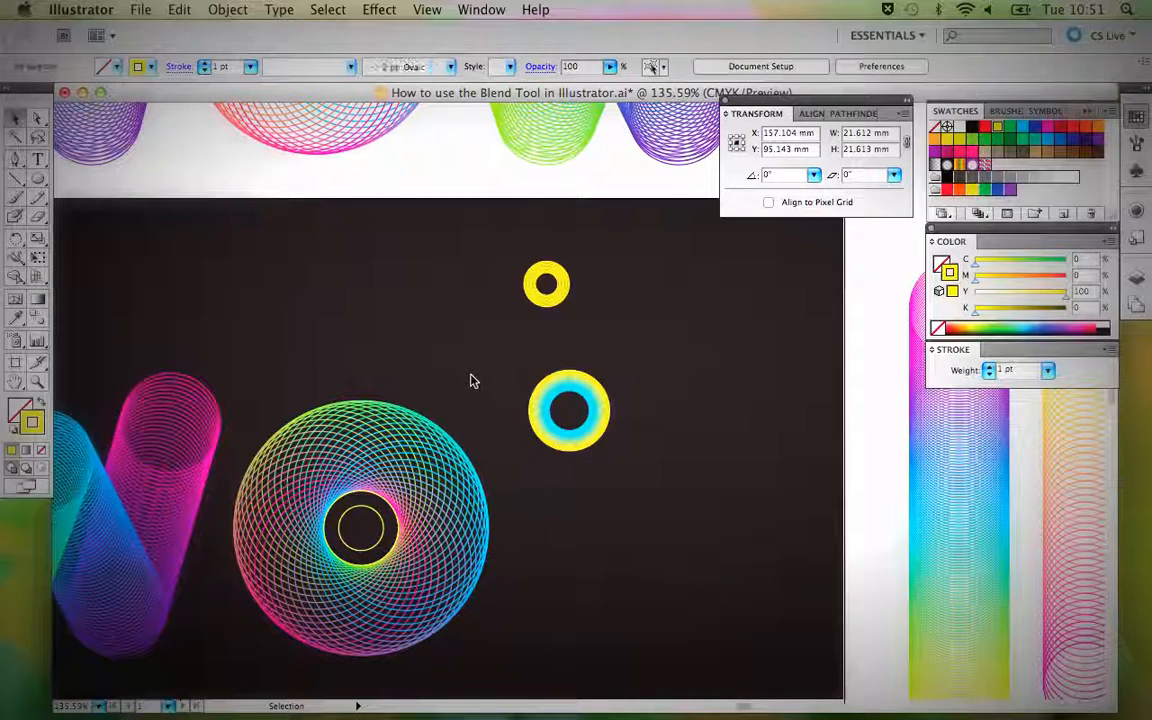
left_click(367, 512)
left_click(1022, 132)
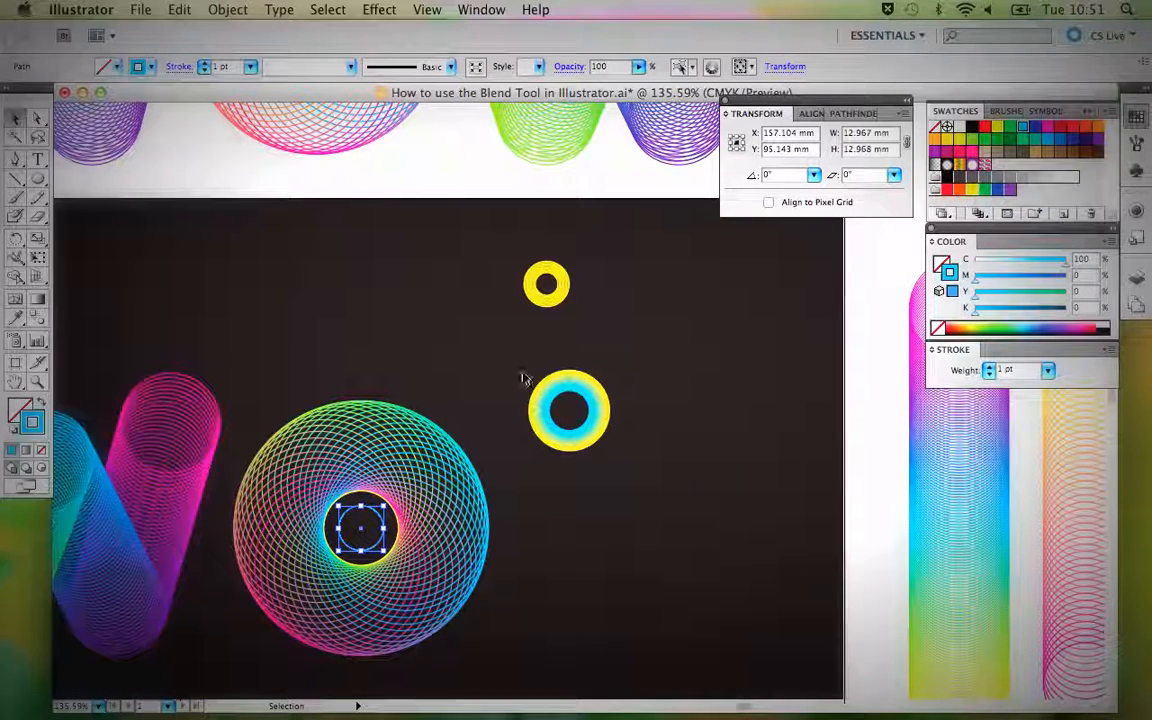
Select the yellow outer circle together with the cyan inner circle and blend them with the Blend tool.
left_click(370, 497, "shift")
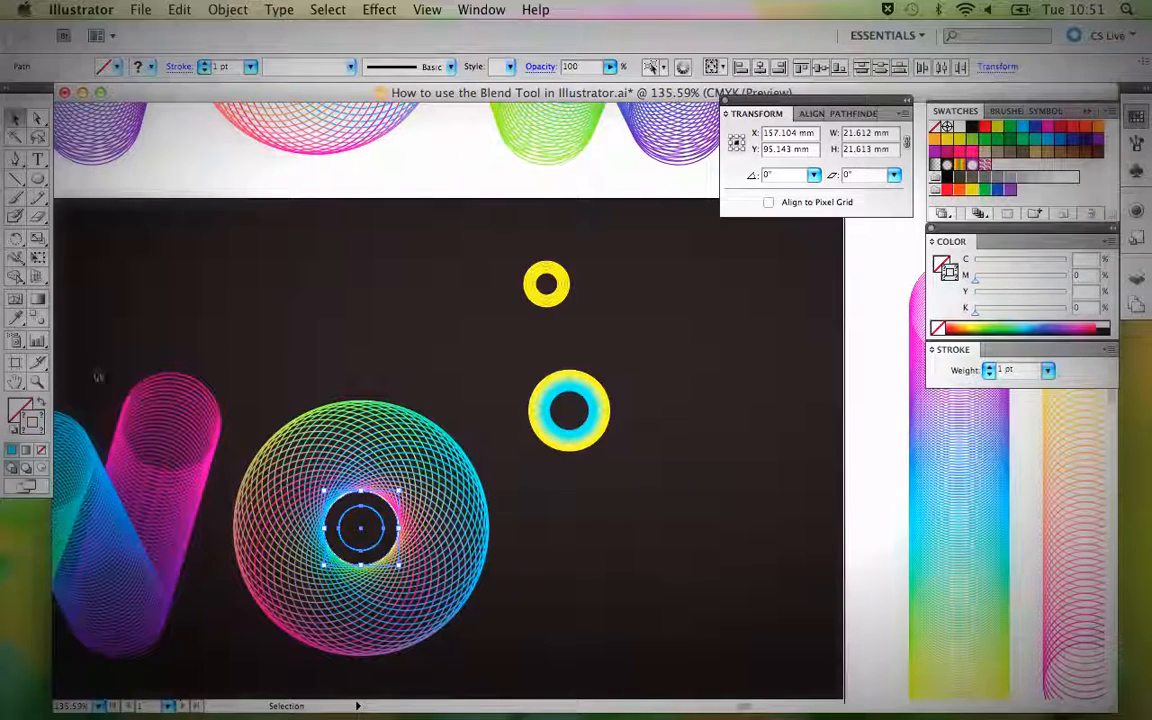
left_click(40, 317)
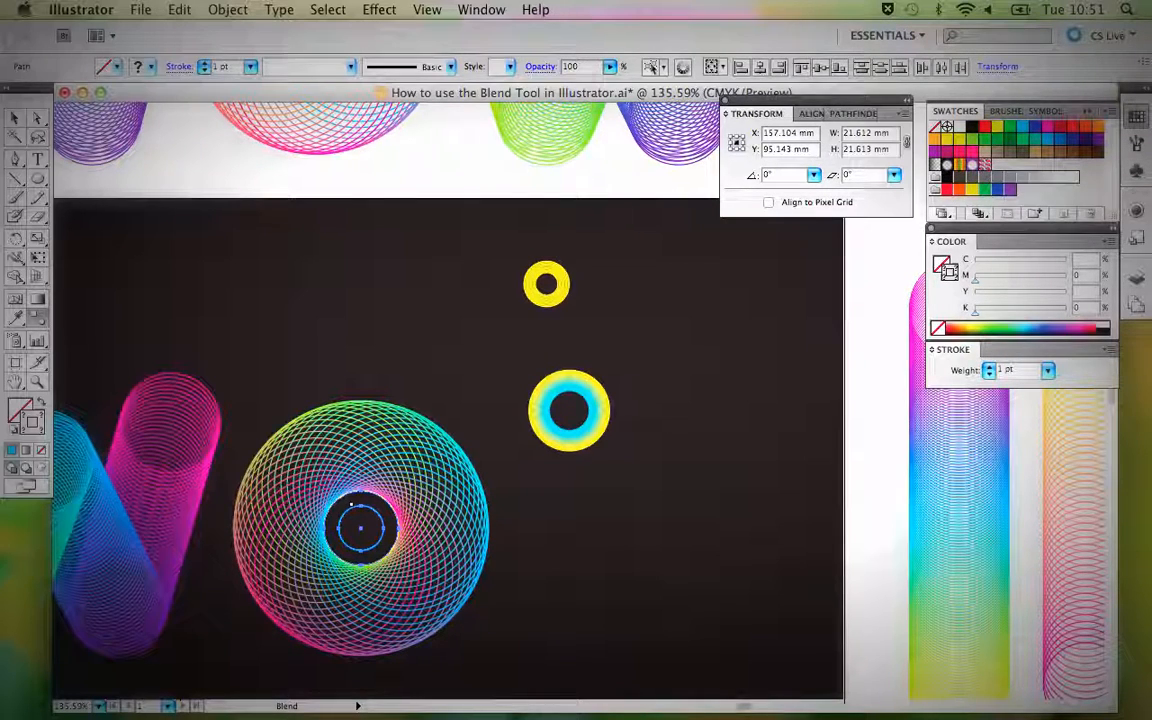
left_click(361, 503)
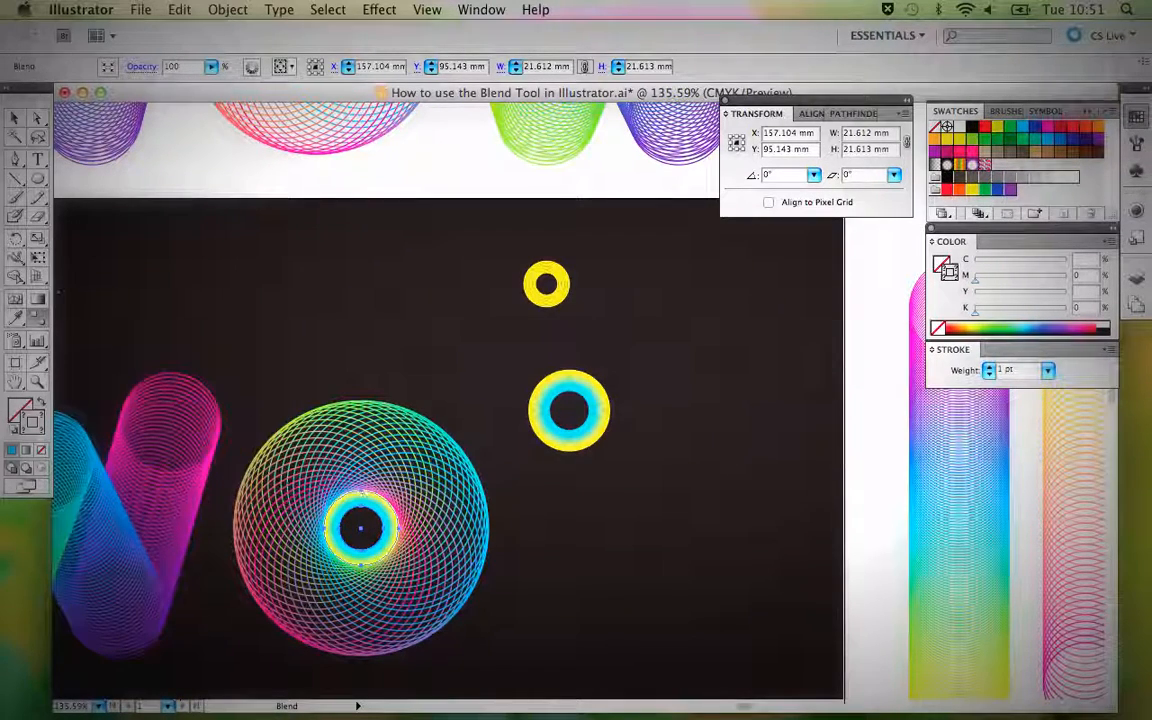
Set the ring blend's spacing to Specified Steps with 15 steps, keeping its dialog clear of the artwork.
double_click(39, 318)
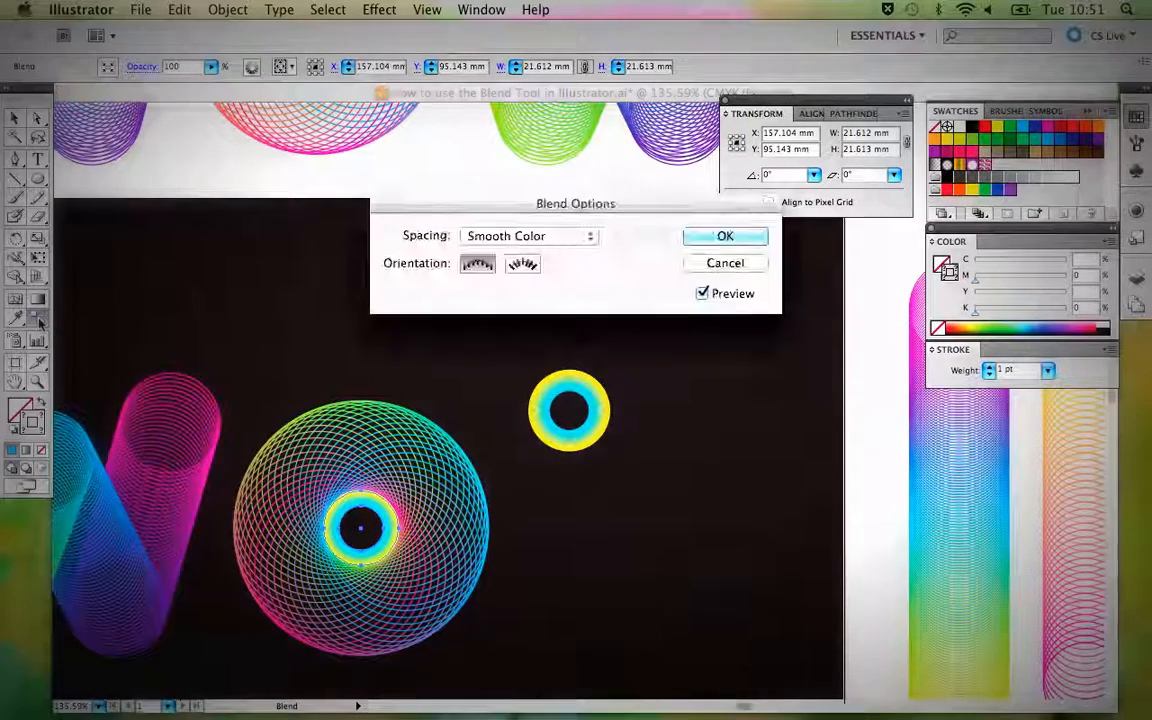
left_click(588, 236)
left_click(563, 250)
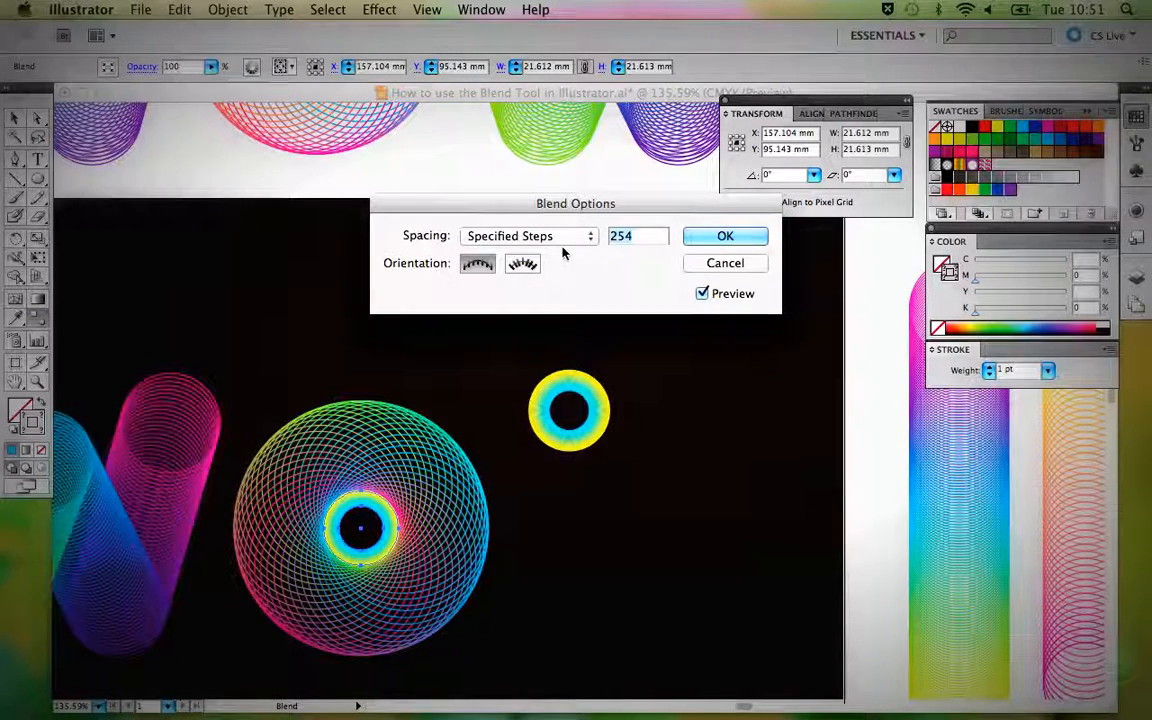
left_click_drag(536, 208, 383, 204)
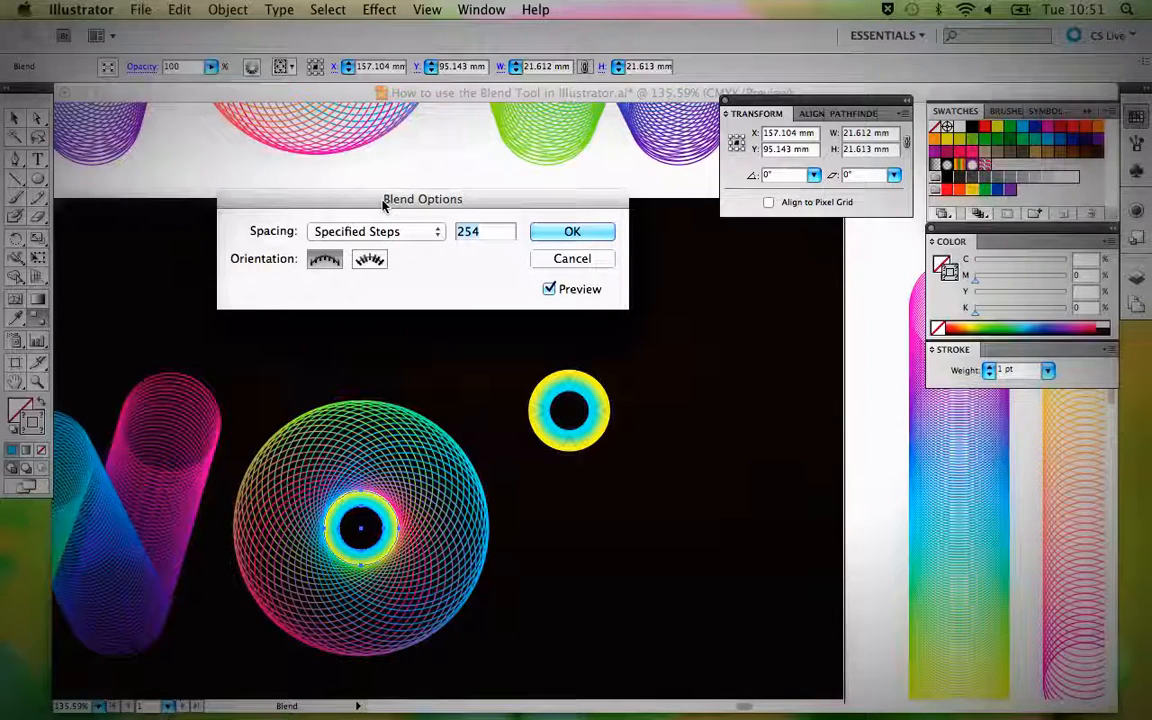
left_click(393, 231)
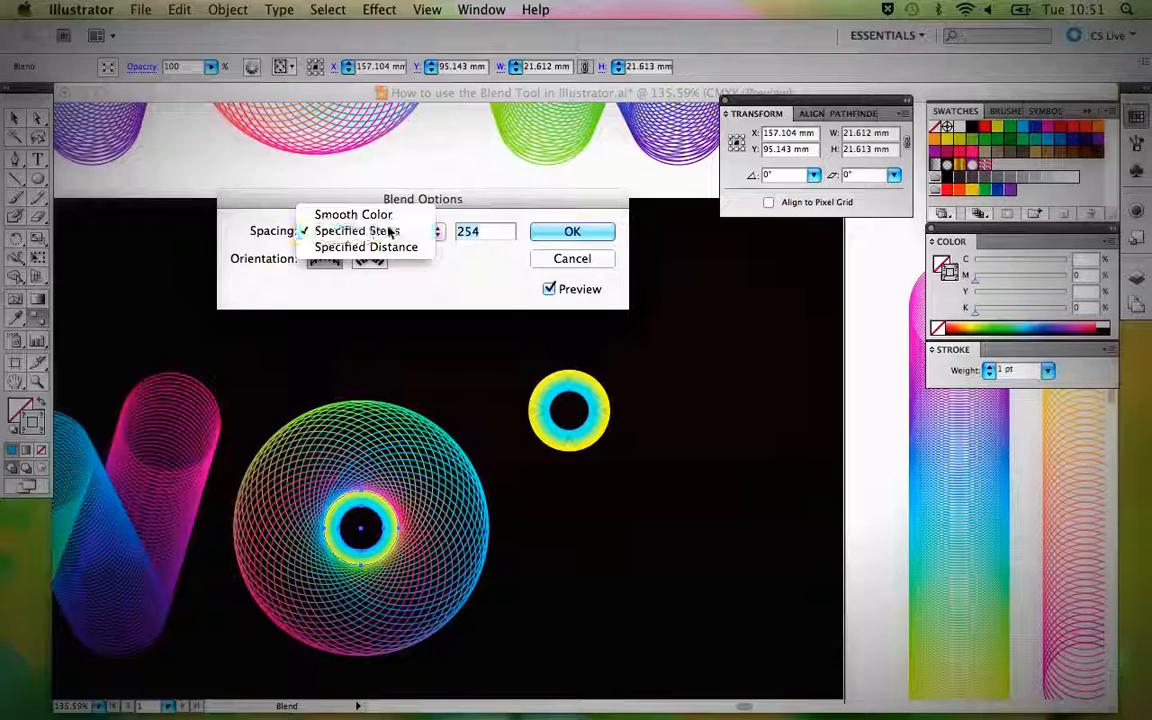
left_click(390, 231)
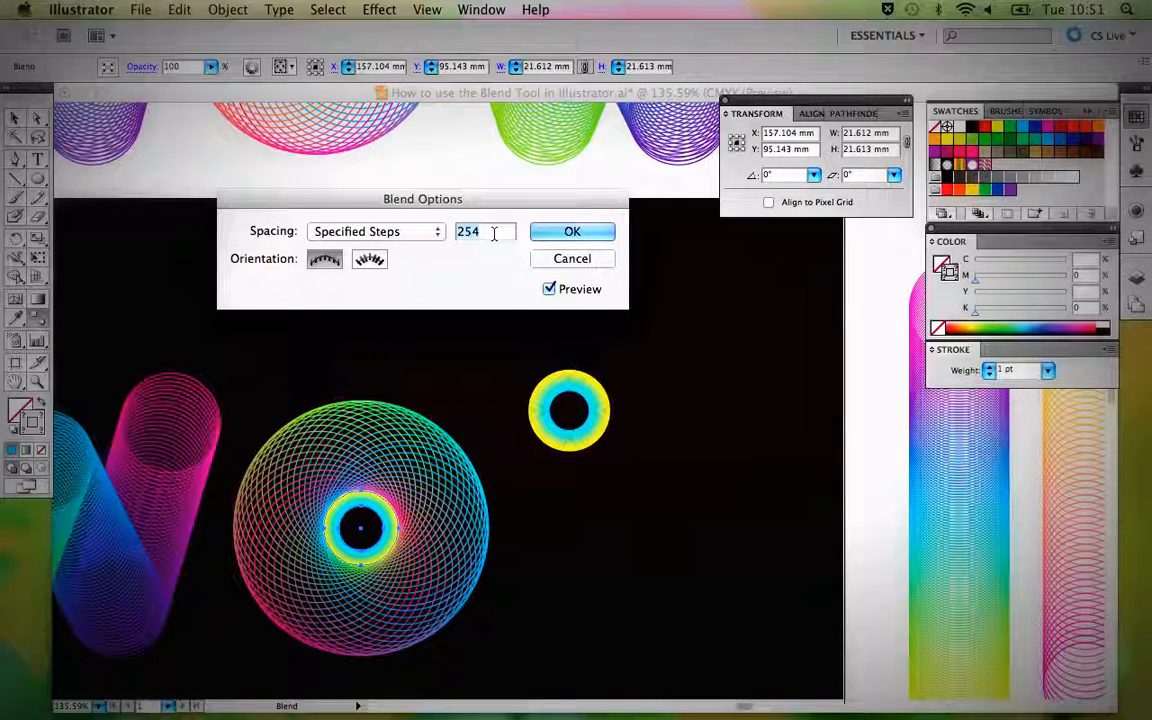
type("5")
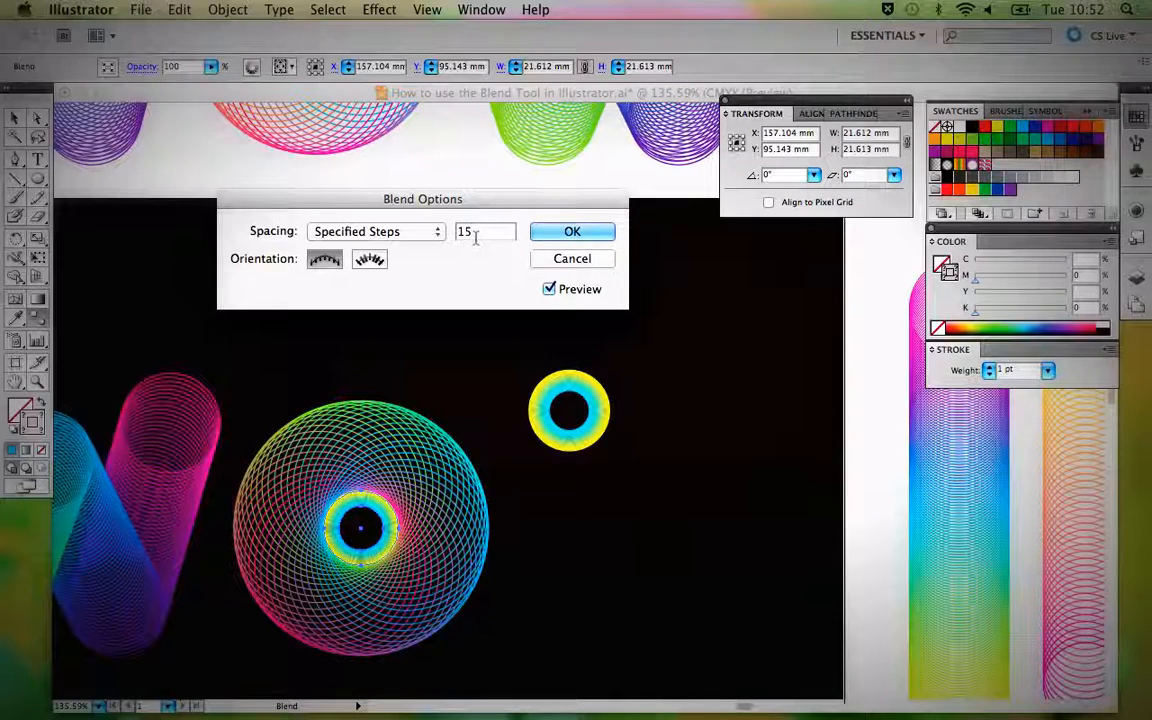
Try 10 and 13 steps for the ring blend, then apply 15 steps and deselect it.
key("BackSpace")
key("BackSpace")
key("BackSpace")
type("10")
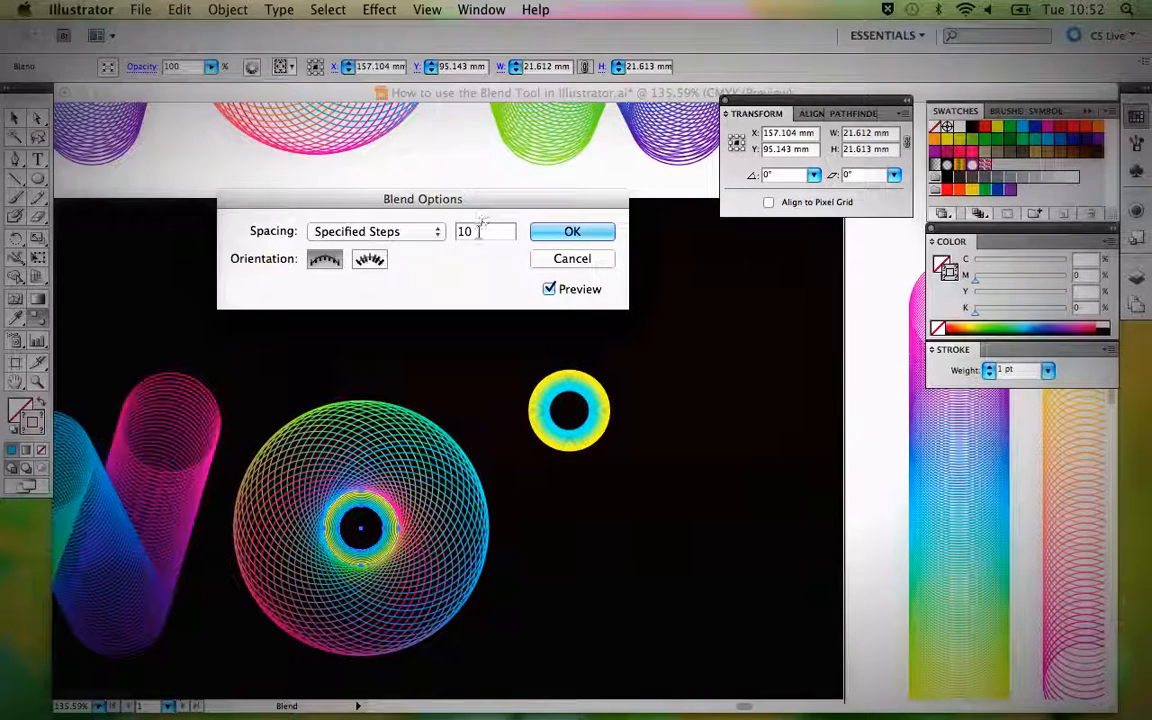
type("3")
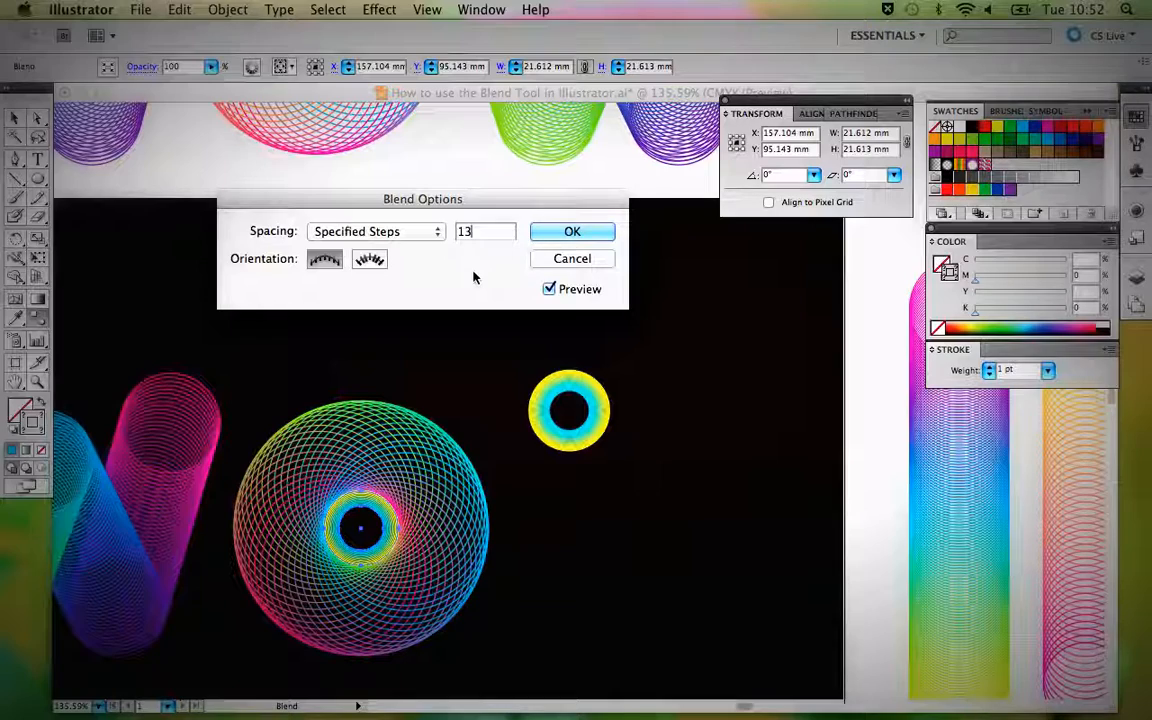
key("BackSpace")
type("5")
left_click(572, 233)
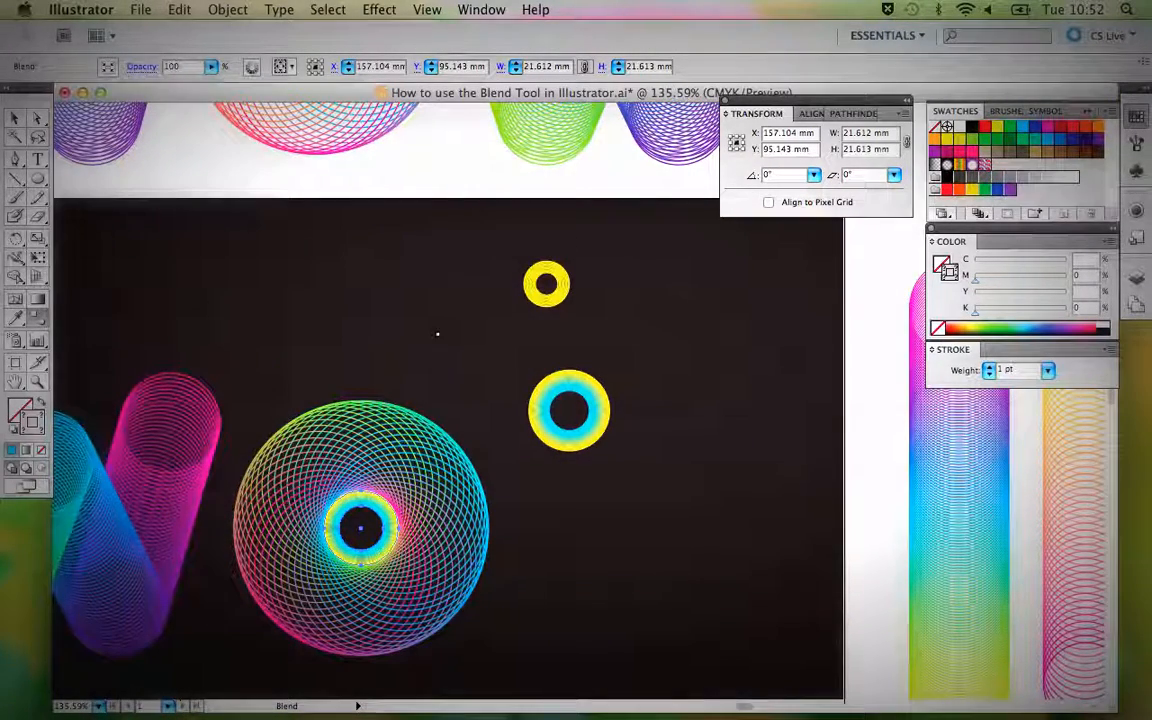
key("v")
left_click(437, 329)
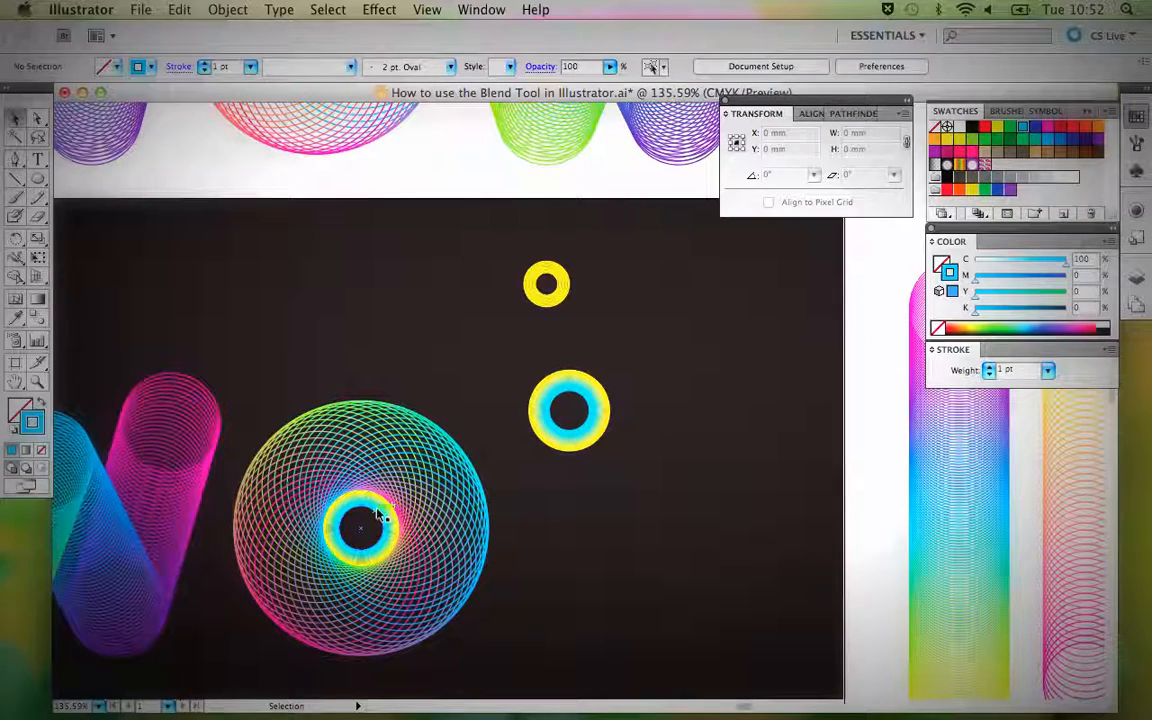
Move the small yellow ring into the centre of the O and delete the spare yellow-and-cyan sample ring.
left_click(545, 293)
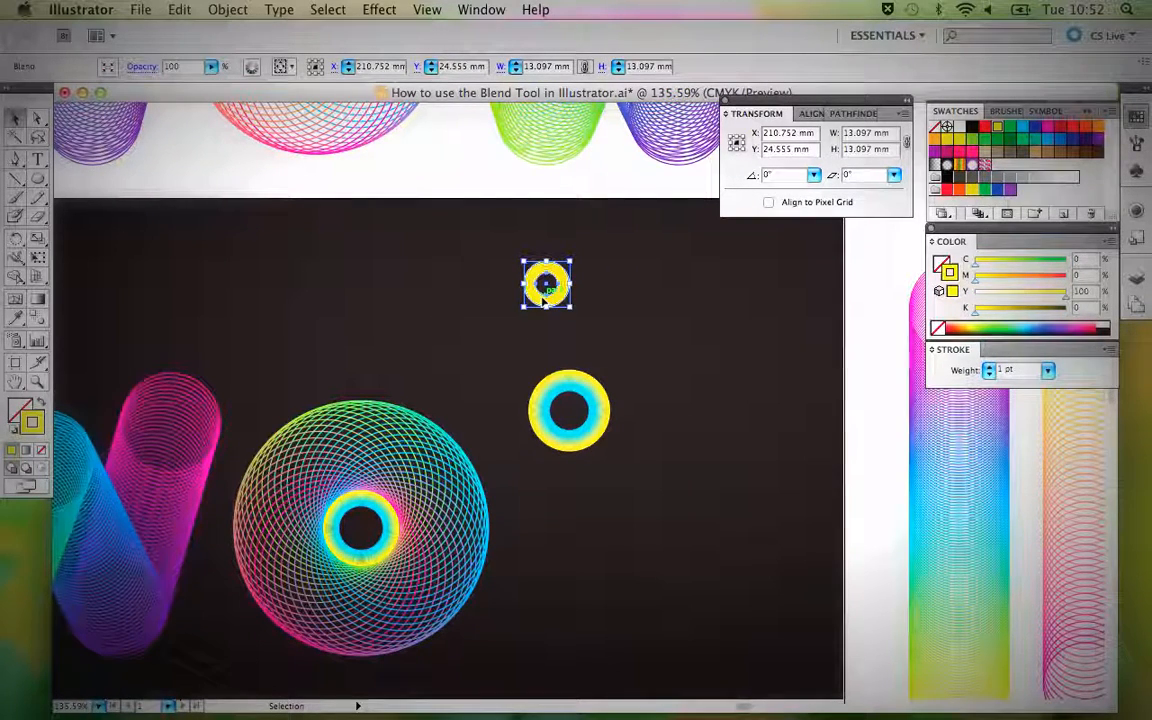
left_click_drag(545, 287, 360, 530)
left_click(481, 342)
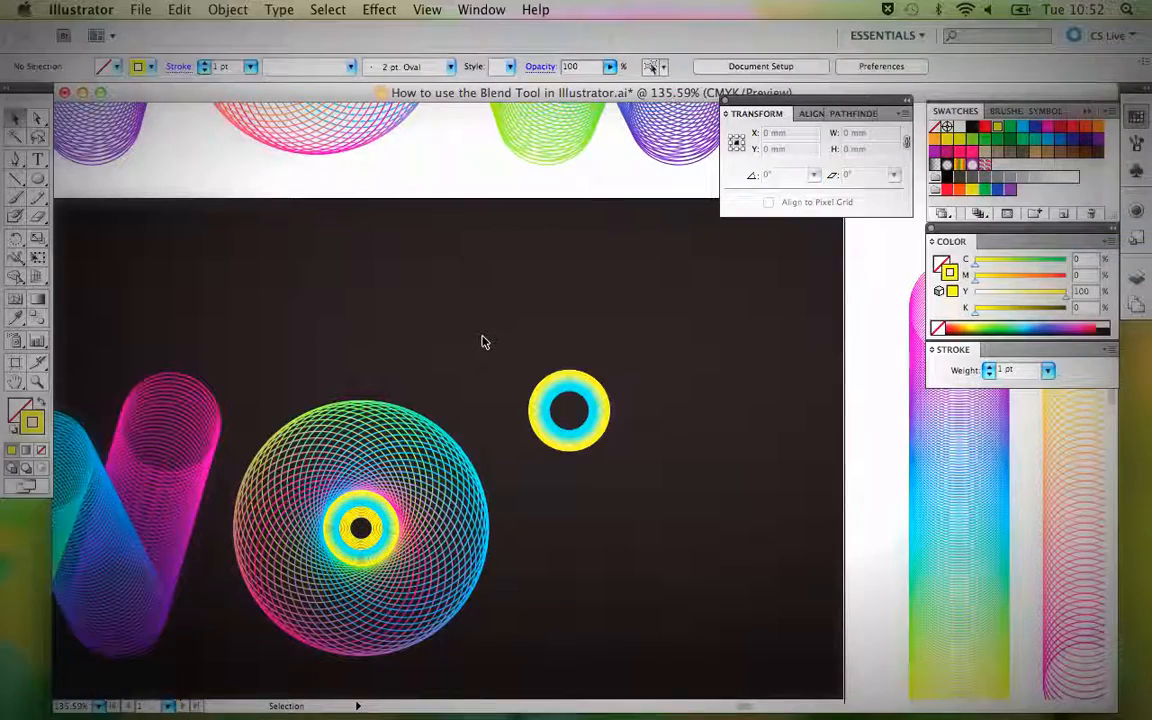
left_click_drag(518, 314, 602, 442)
key("Delete")
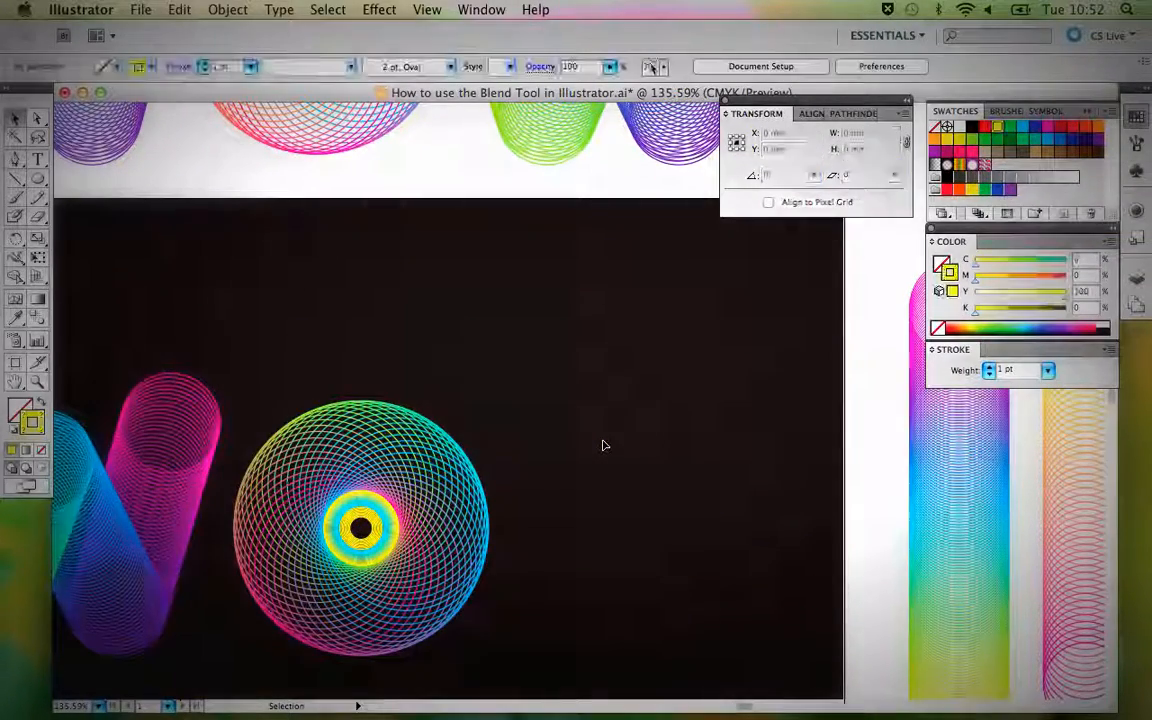
Place a duplicate of the W on the other side of the O to complete the WOW lettering on black.
key("super+minus")
key("super+minus")
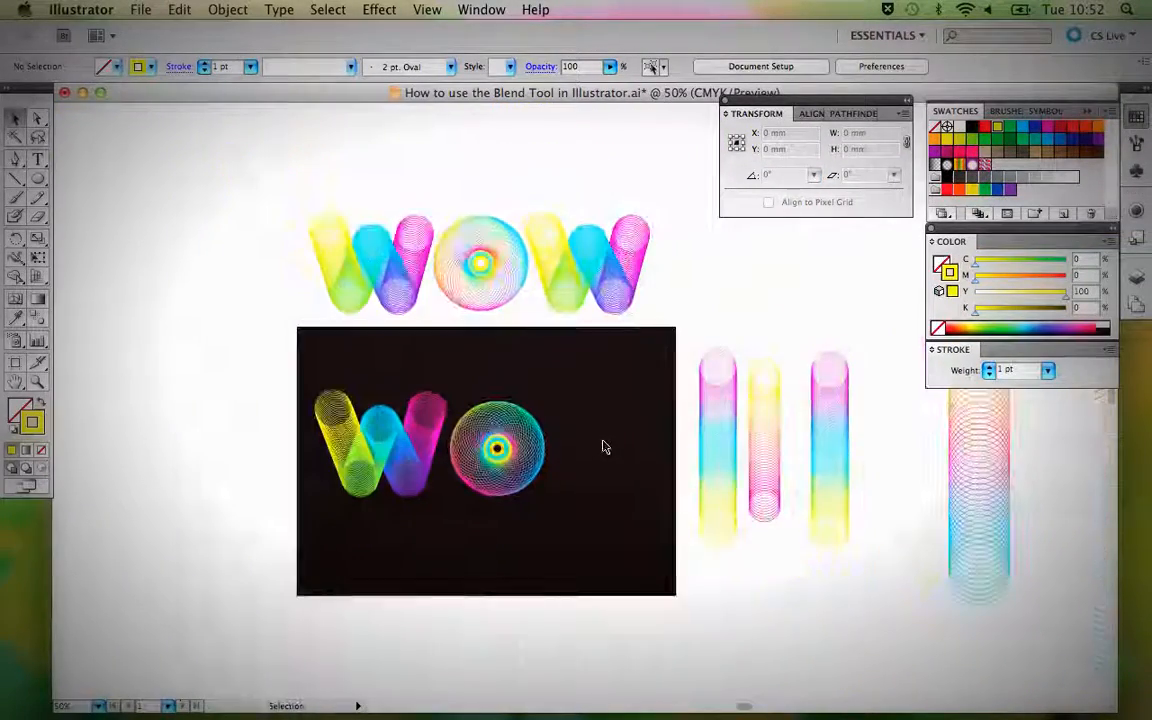
left_click(421, 430)
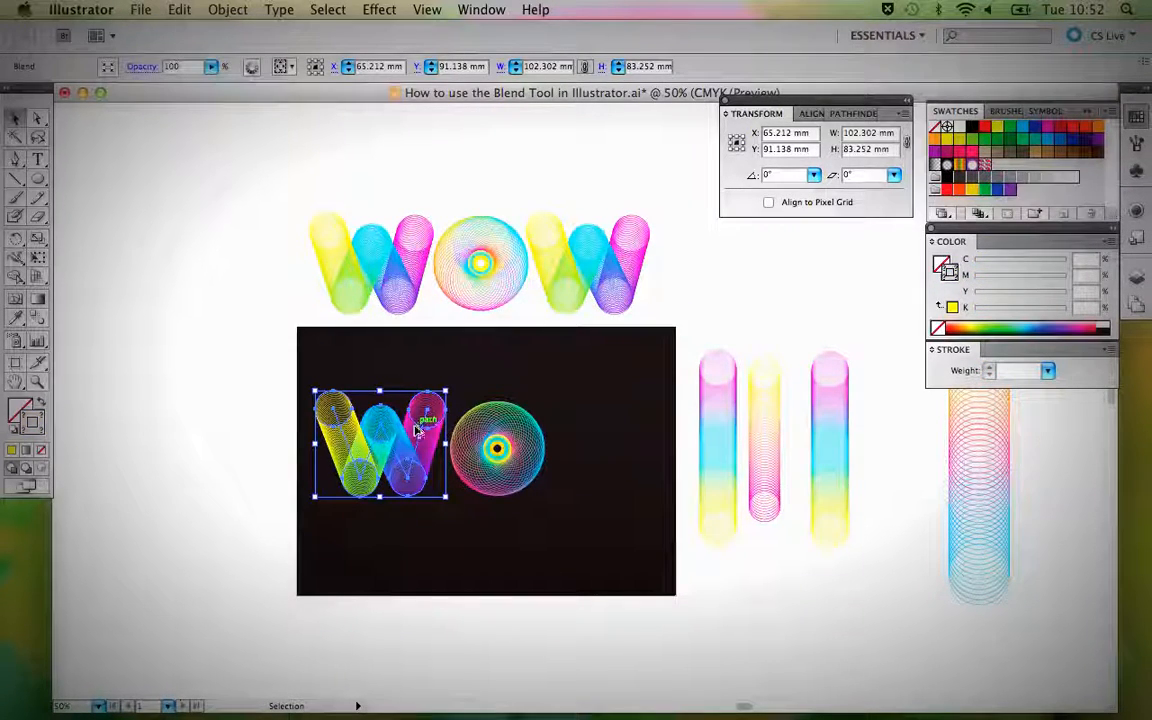
left_click_drag(421, 430, 643, 428)
left_click(574, 355)
Unlock all objects, select the whole WOW lettering on the black background and nudge it slightly left.
key("alt+super+2")
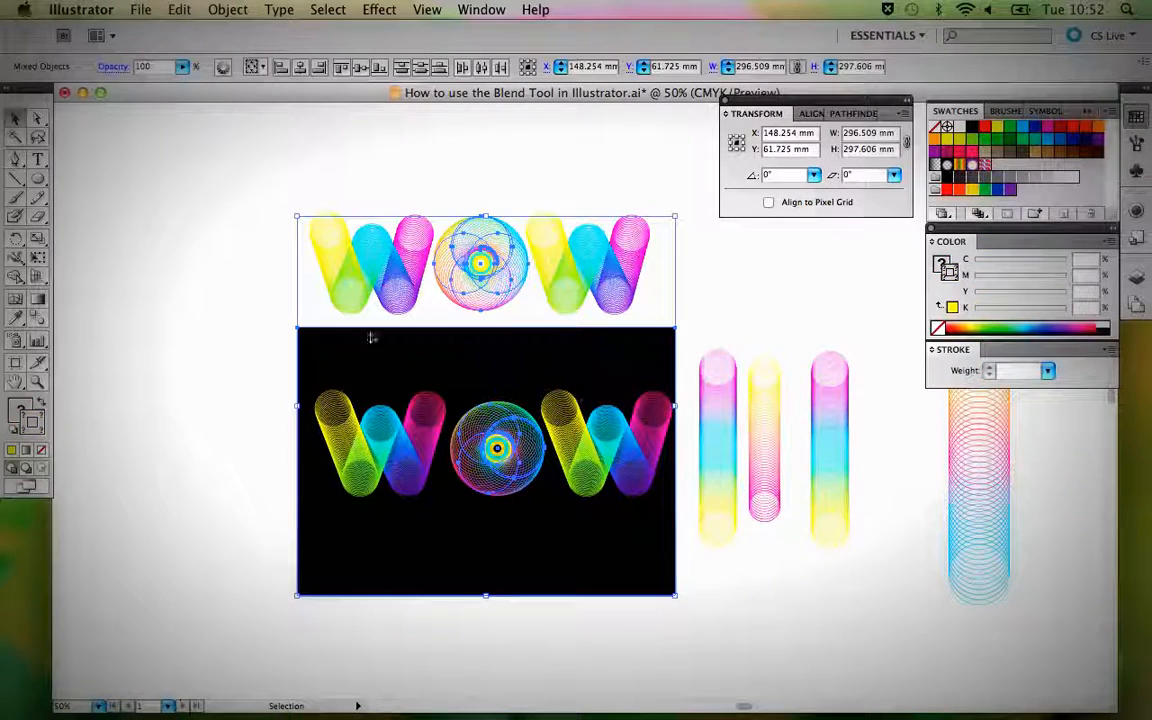
left_click_drag(336, 372, 627, 512)
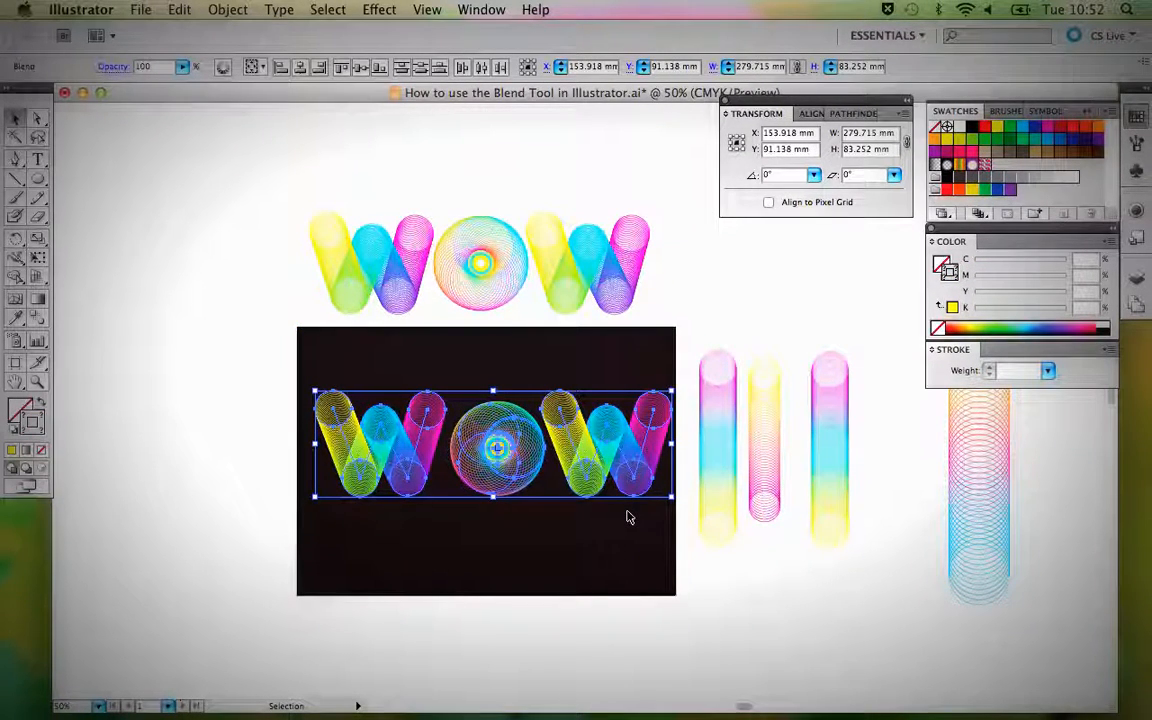
key("Left")
key("Left")
key("Left")
key("Left")
key("Left")
key("Left")
key("Left")
key("Left")
key("Left")
key("Left")
key("Left")
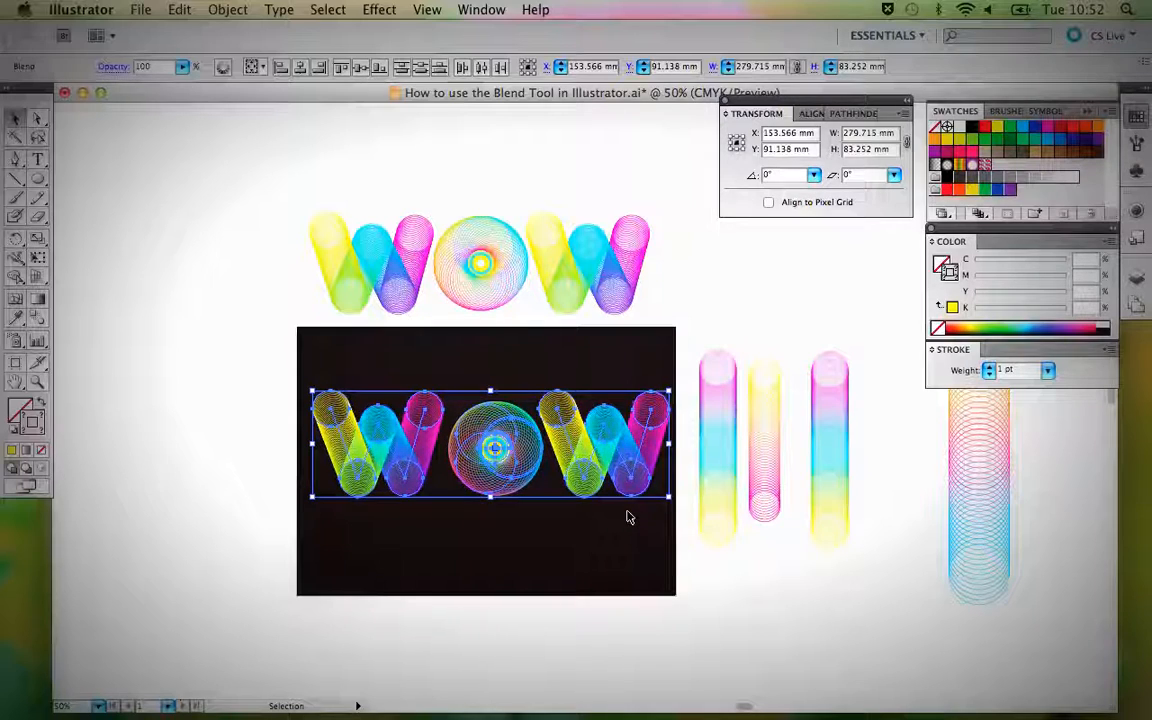
Nudge the whole WOW lettering slightly left on the black background, and move its first W closer to the O.
key("Left")
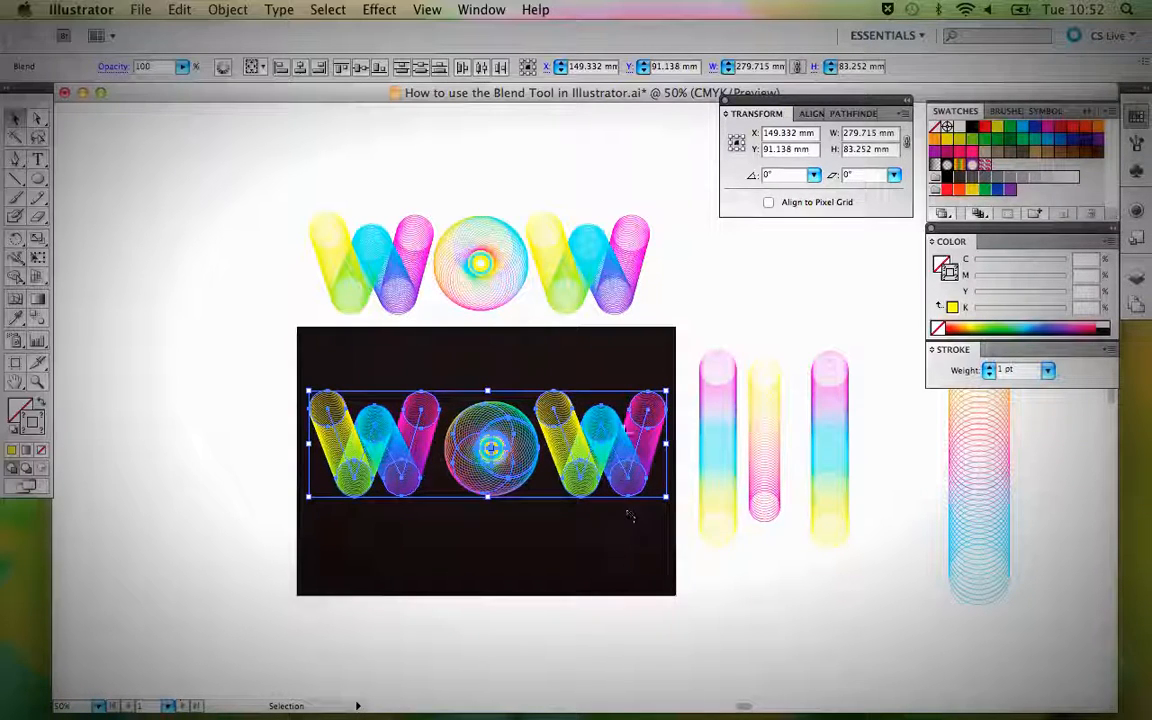
left_click(622, 369)
left_click(384, 445)
key("Right")
key("Right")
key("Right")
key("Right")
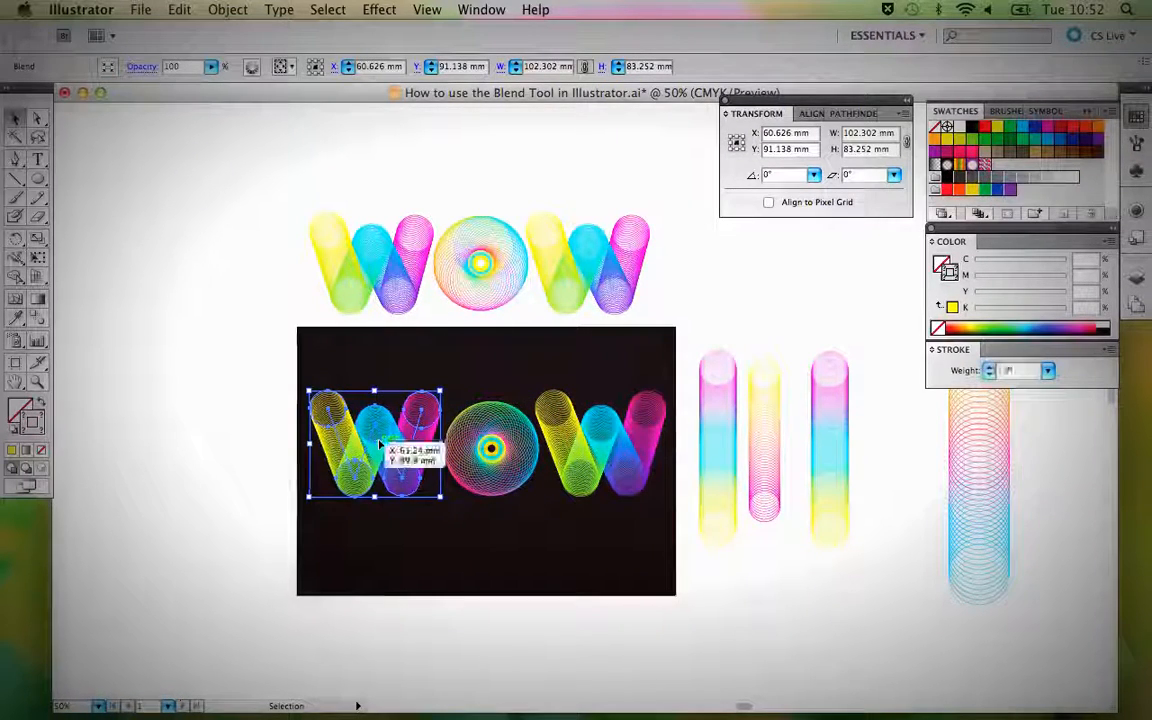
key("Right")
key("Right")
key("Right")
key("Right")
key("Right")
key("Right")
key("Right")
key("Right")
key("Right")
key("Right")
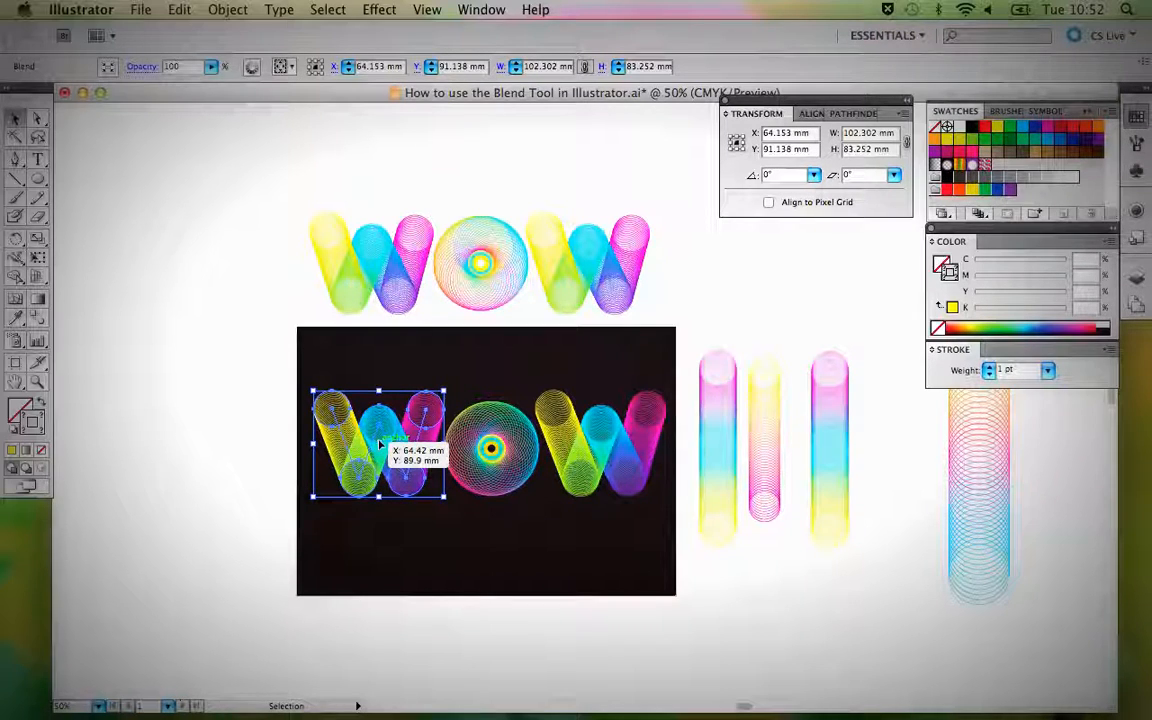
key("Right")
key("Right")
key("Right")
key("Right")
key("Right")
key("Right")
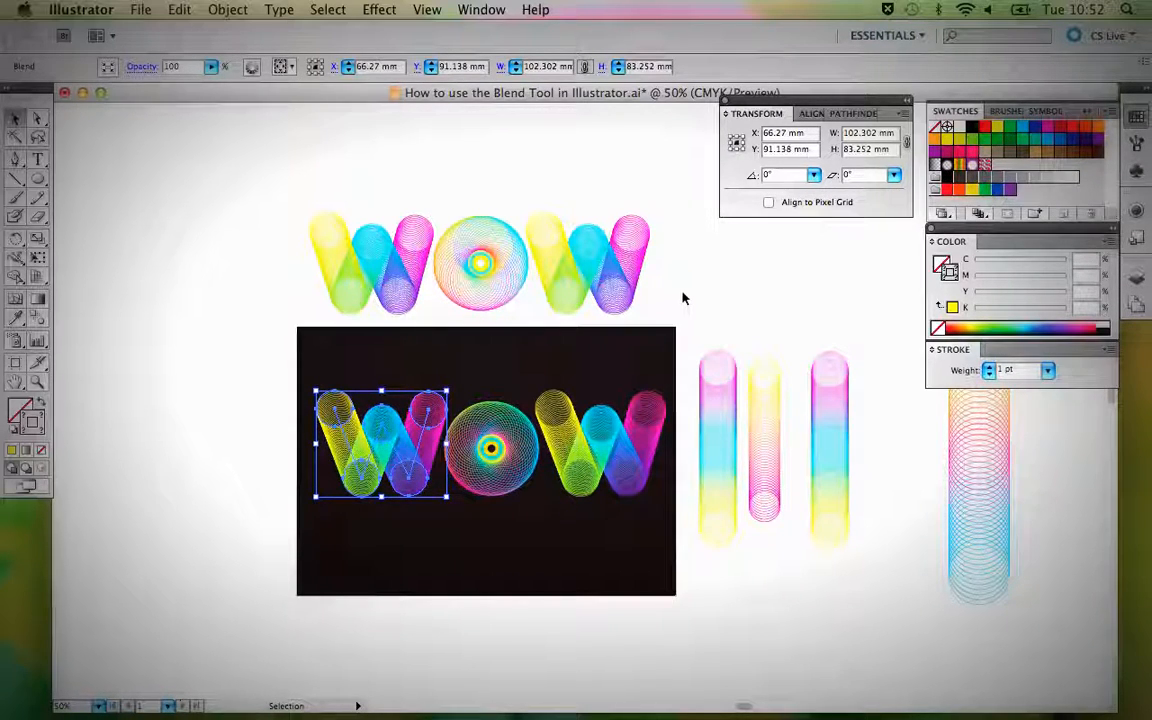
left_click(684, 298)
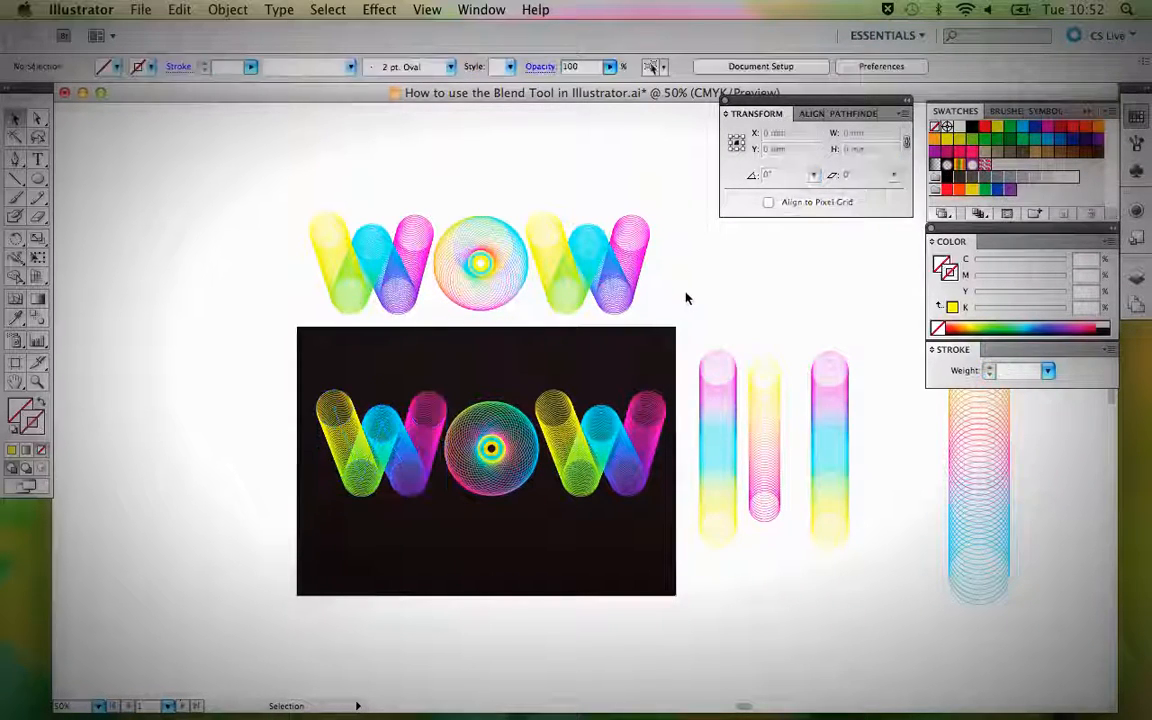
left_click(567, 467)
left_click(632, 330)
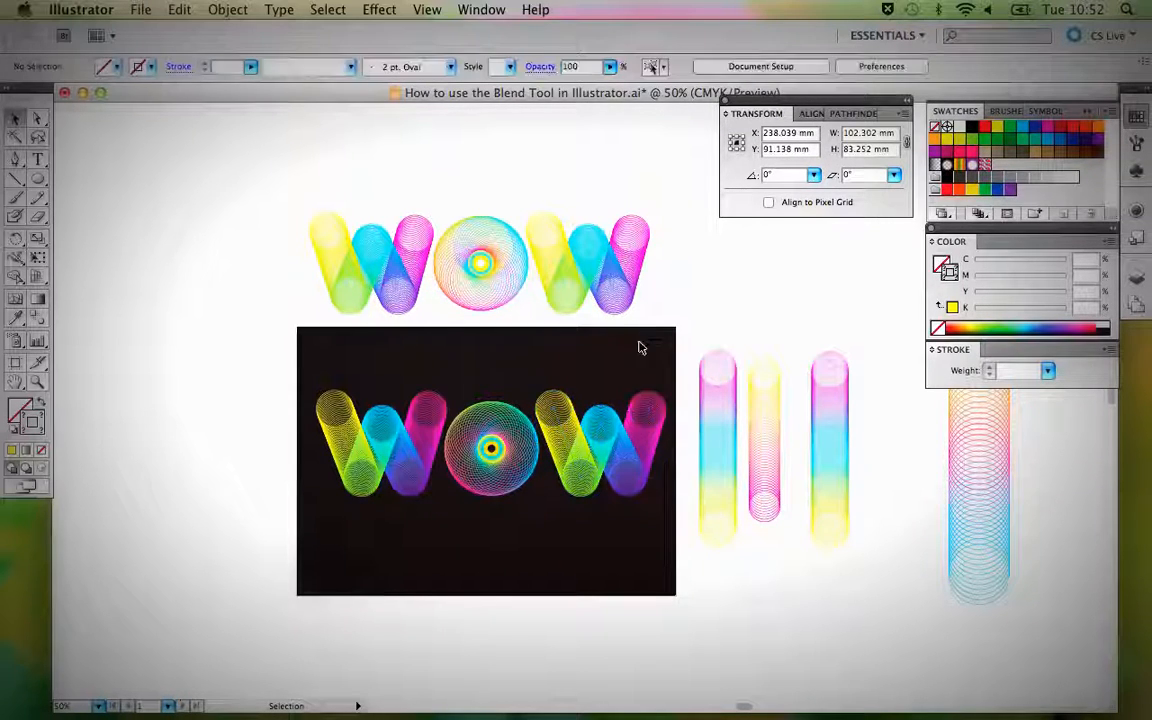
key("a")
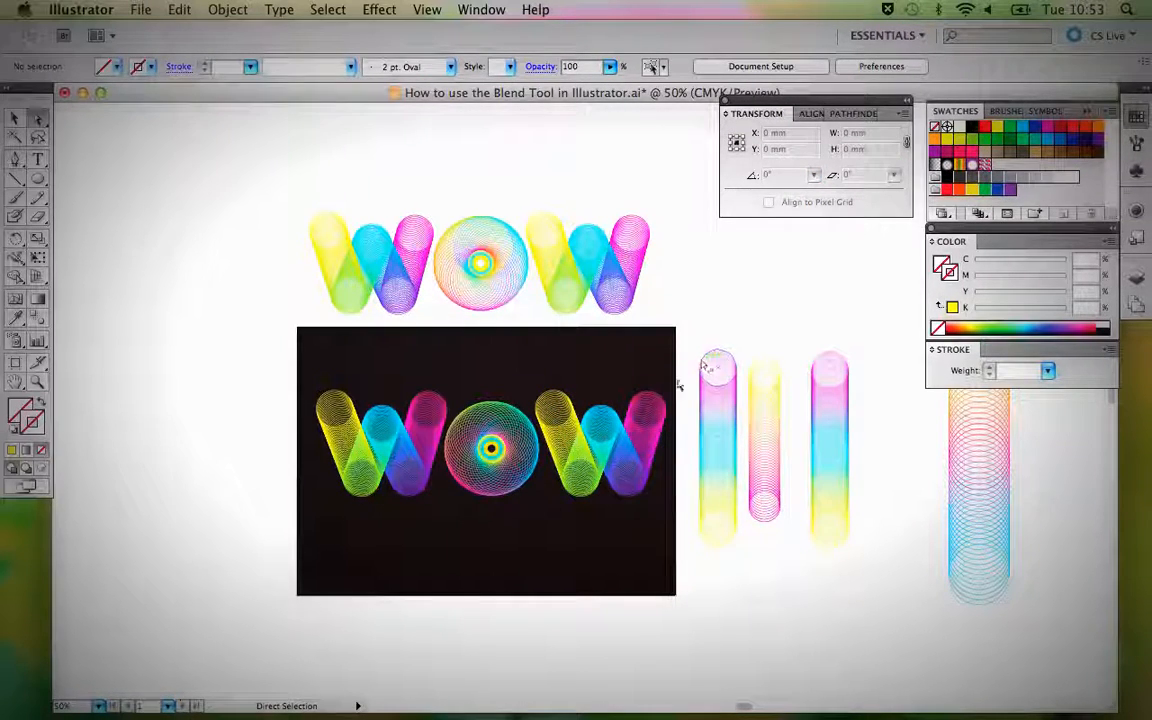
left_click(661, 402)
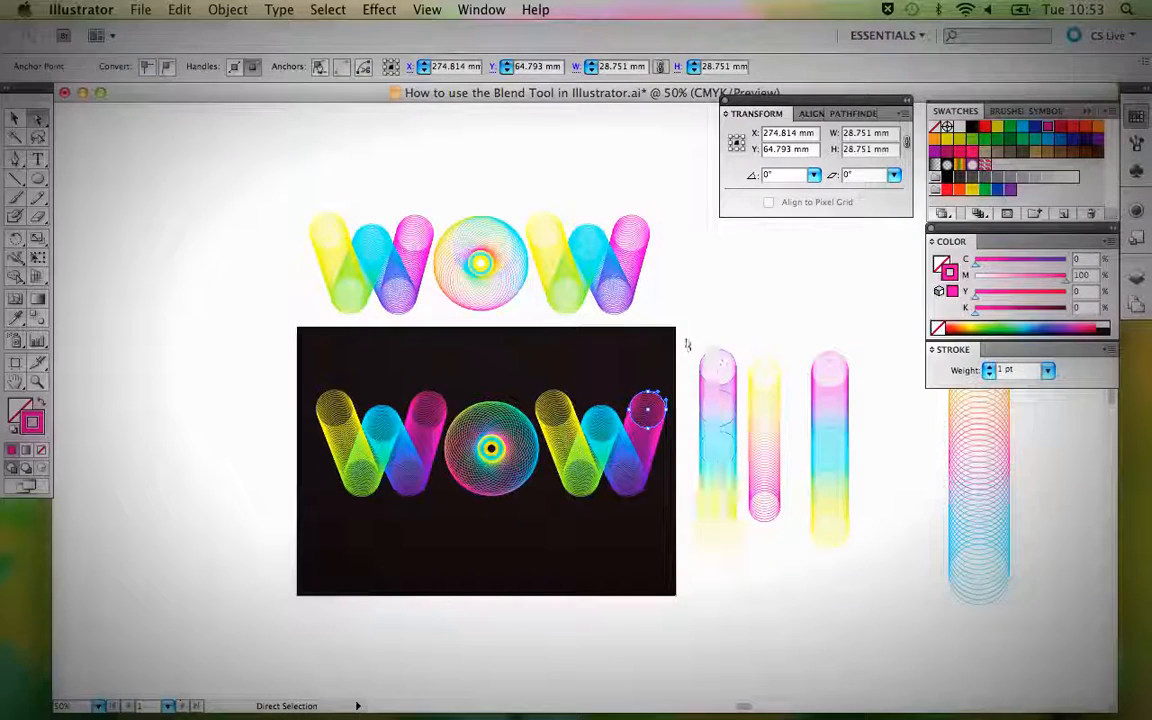
left_click(694, 314)
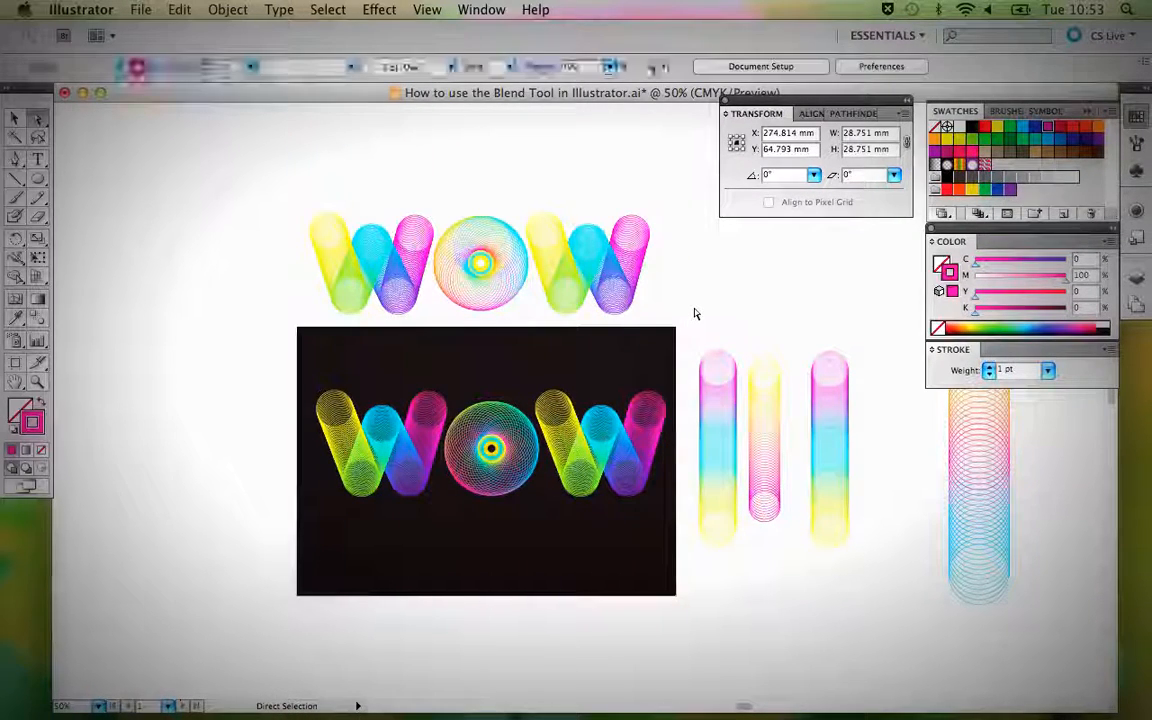
Set the blend of the O on the black background to 15 specified steps and deselect it.
left_click(500, 415)
key("v")
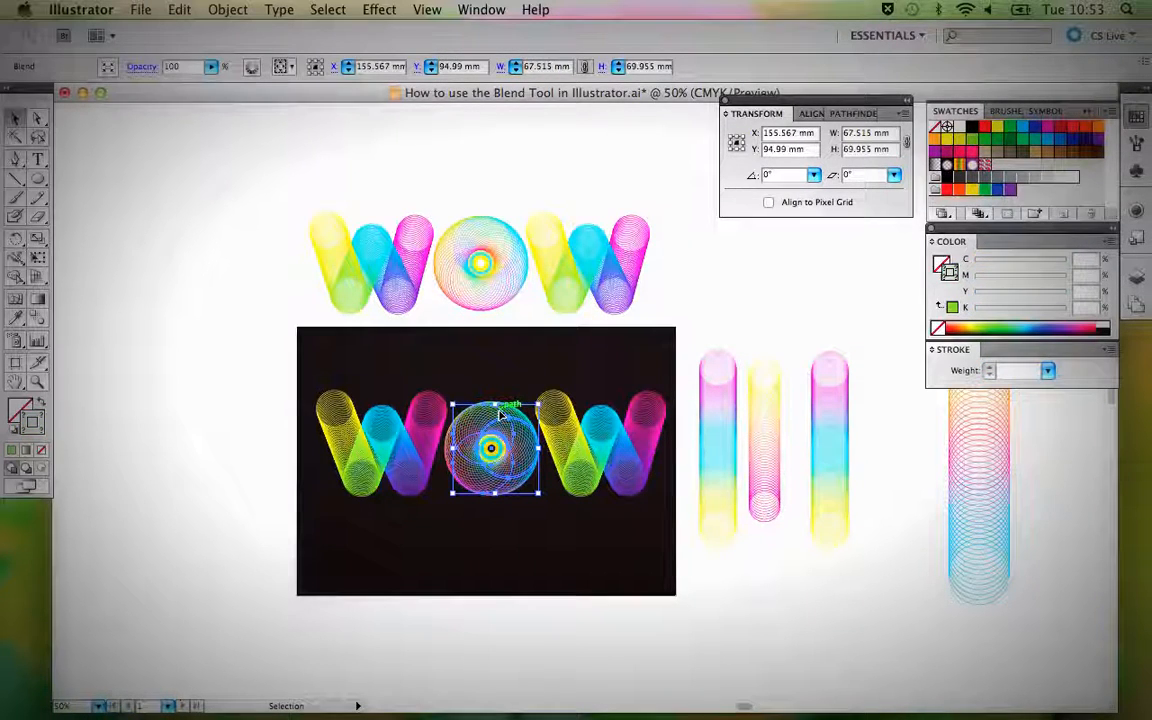
double_click(37, 320)
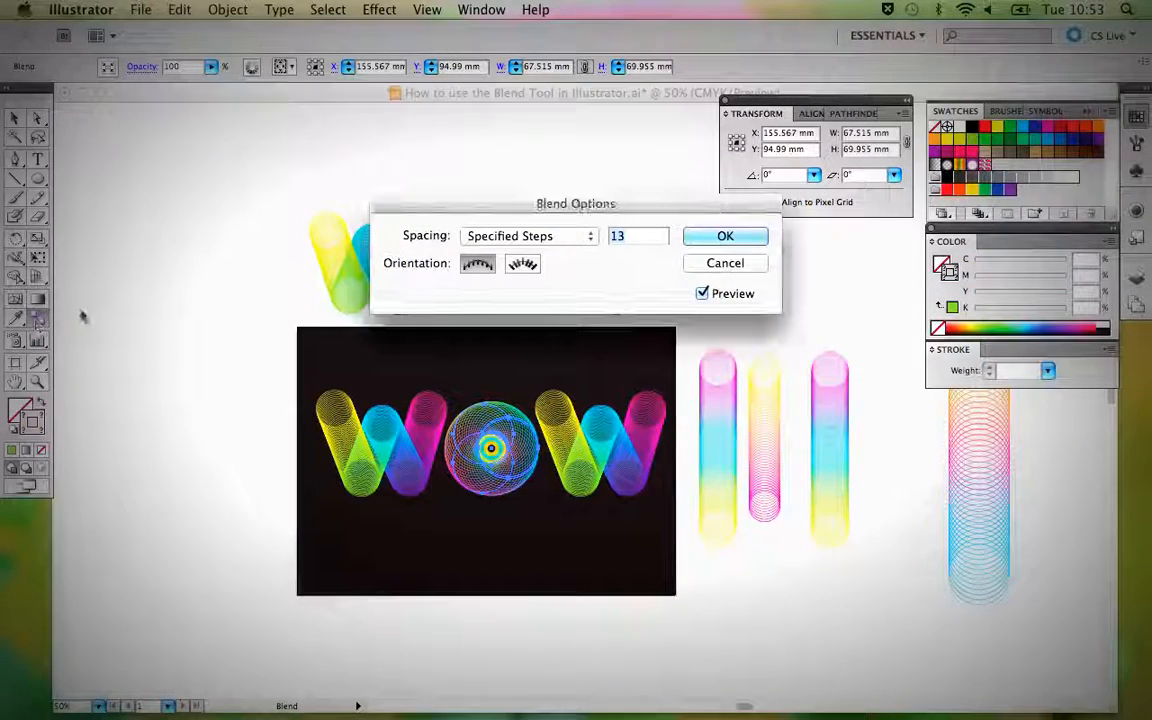
left_click(622, 234)
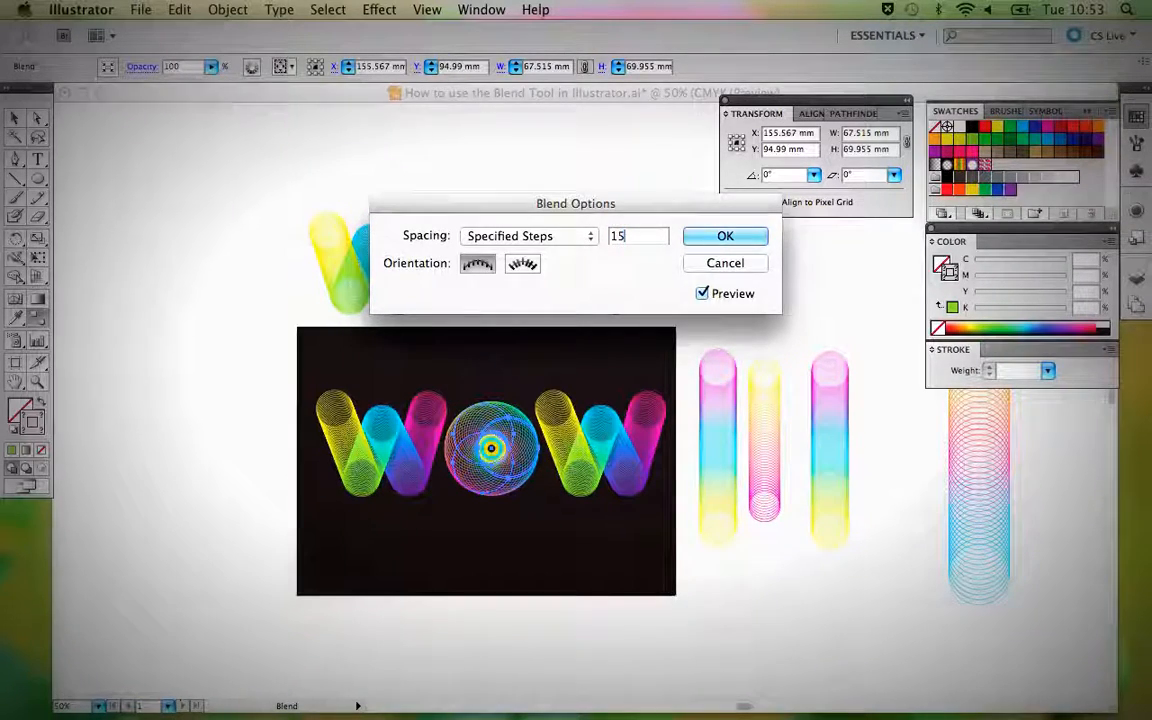
key("Return")
key("v")
left_click(582, 175)
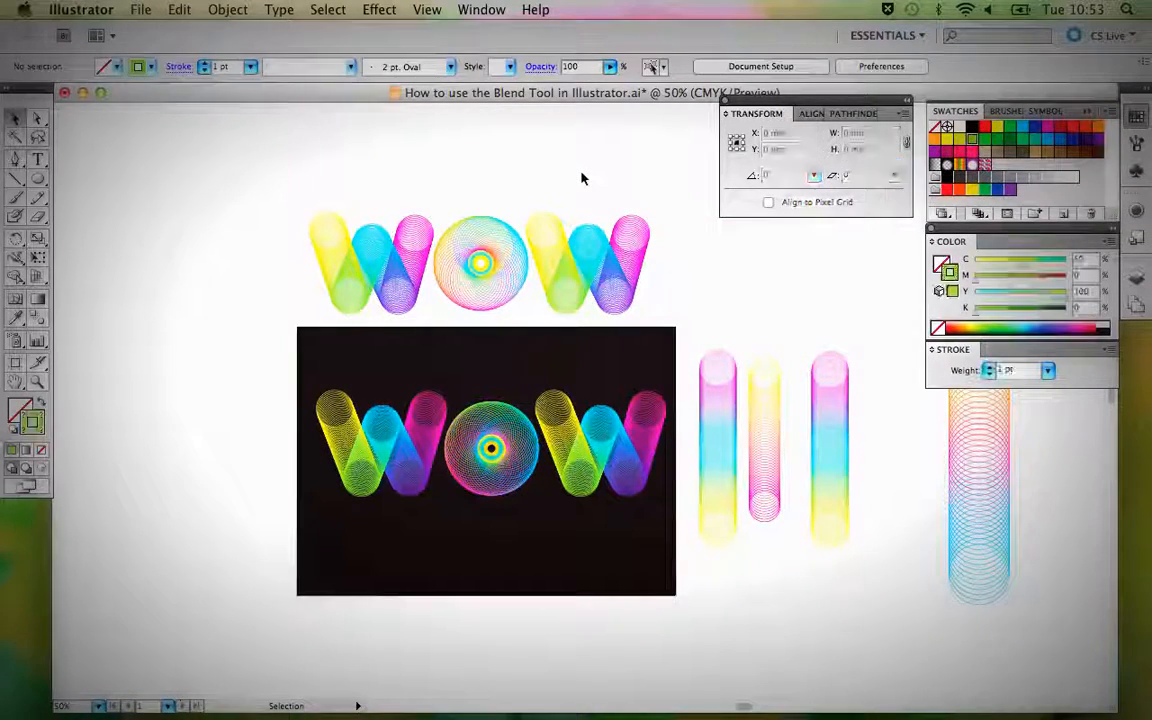
Examine the finished WOW lettering on the black background up close.
key("super+plus")
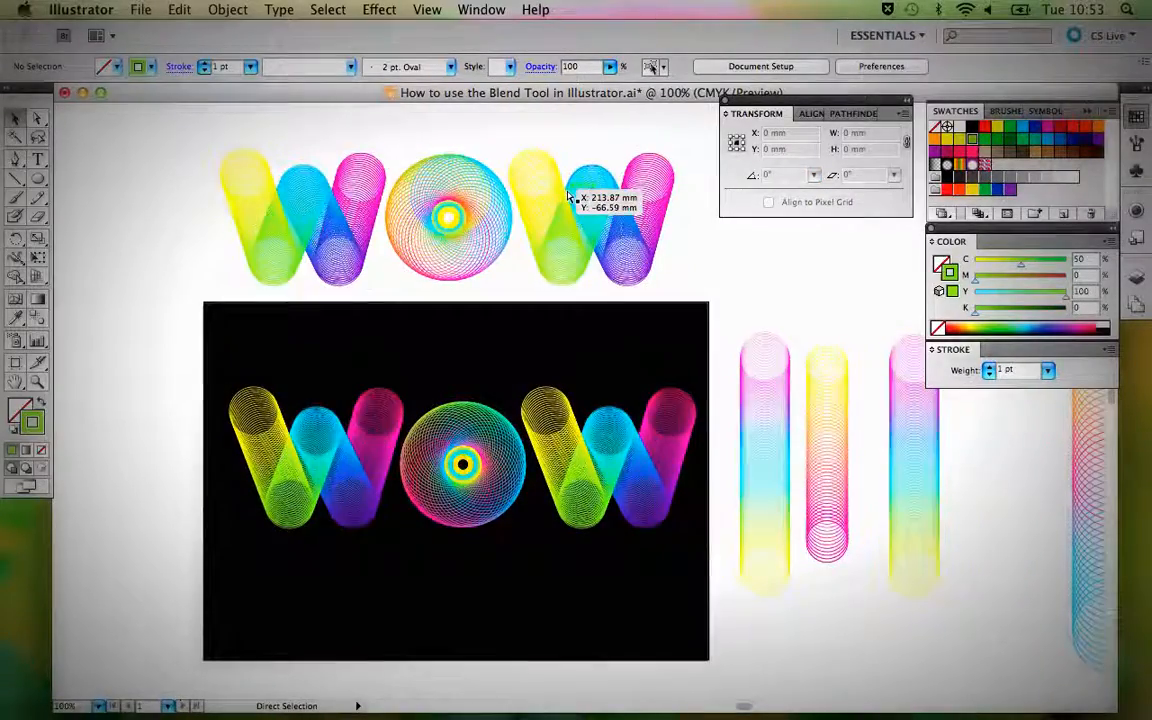
key("super+plus")
left_click_drag(476, 373, 585, 233)
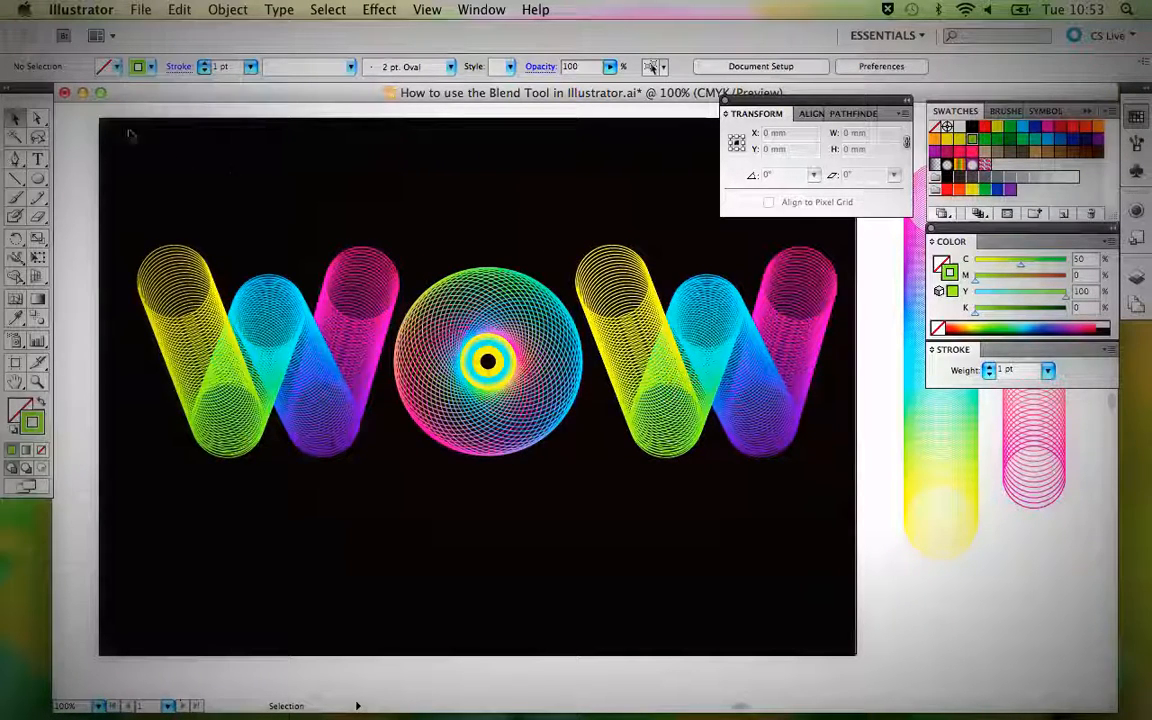
Minimise the artwork's document window and switch to QuickTime Player.
left_click(84, 93)
left_click(361, 434)
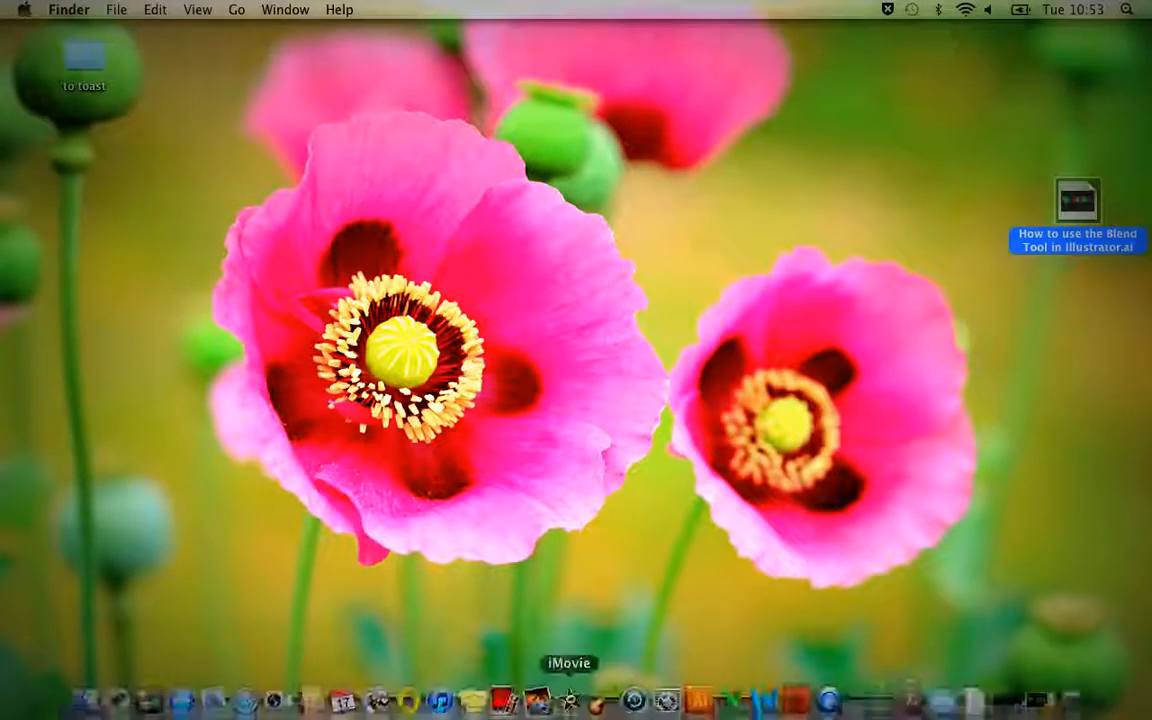
left_click(826, 694)
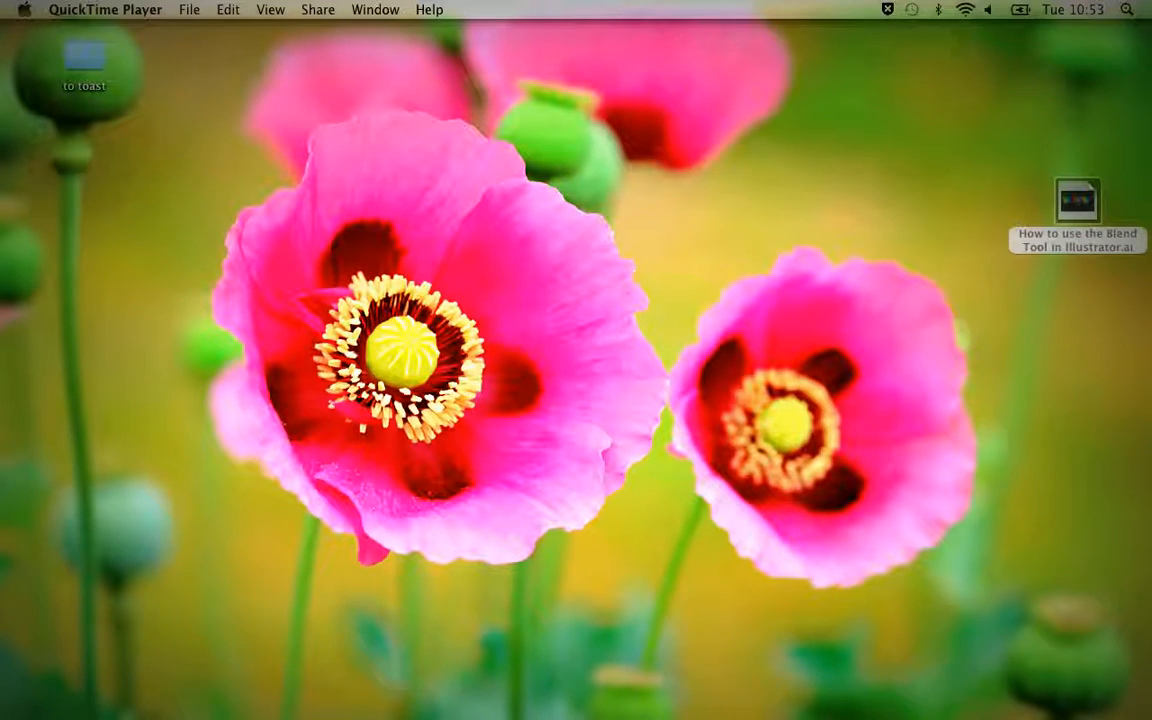
mouse_move(797, 700)
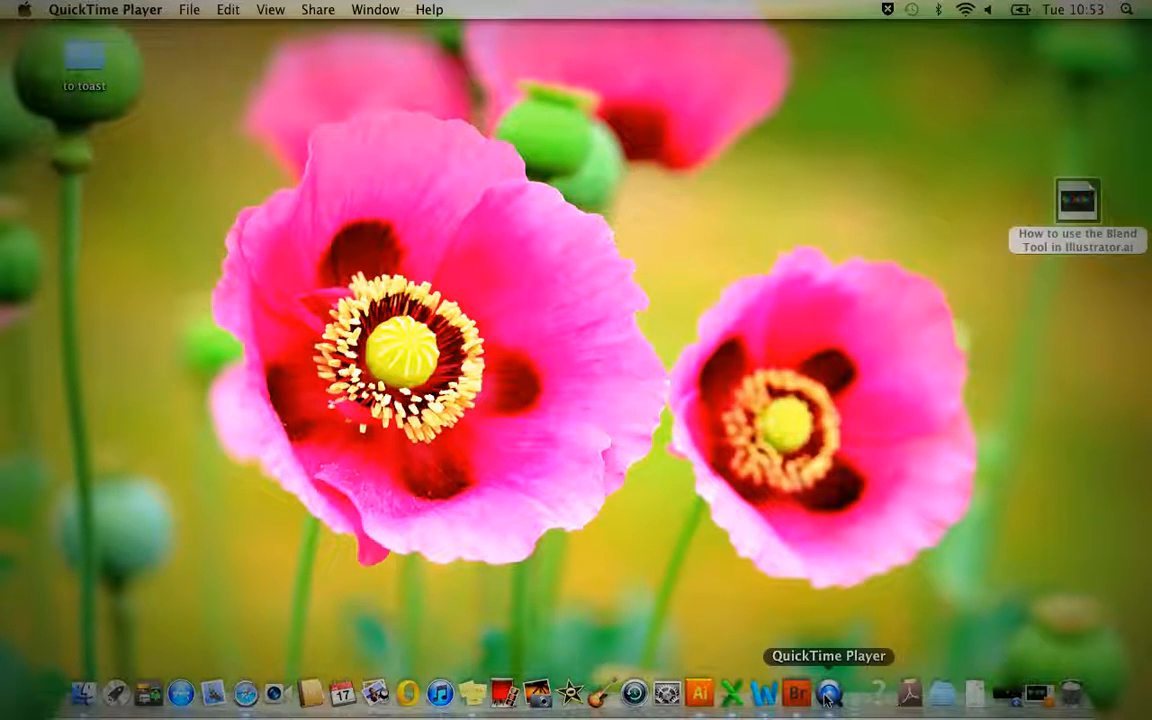